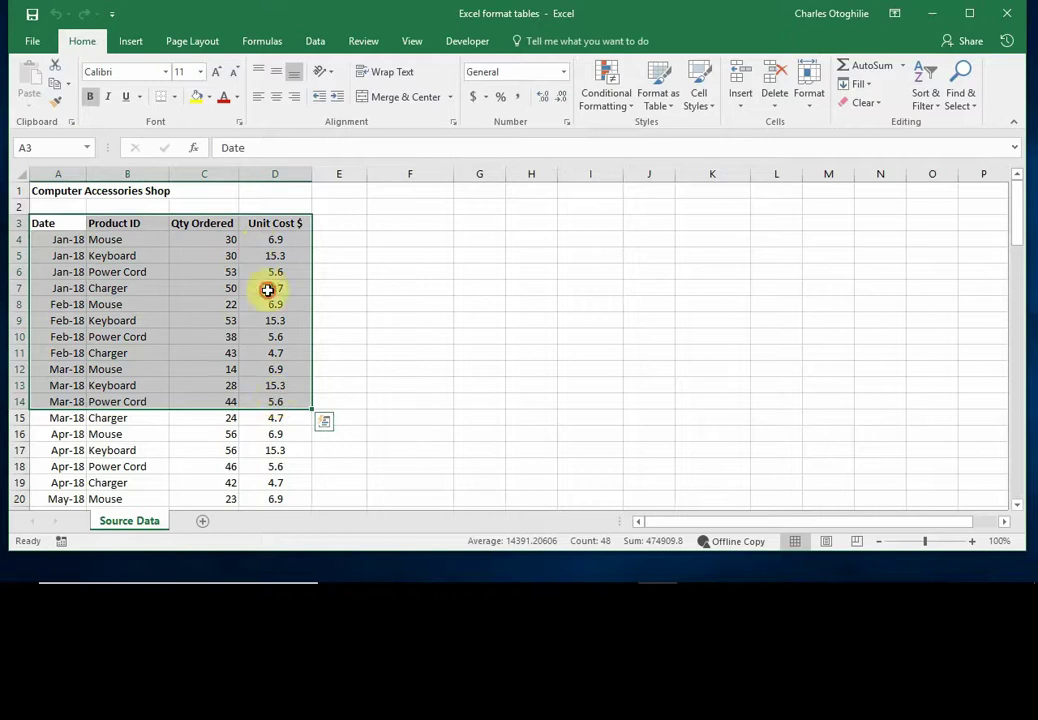
Step: Examine the shop's source data, covering the Date, Product ID, Qty Ordered and Unit Cost $ columns
{"action": "left_click", "coordinate": [273, 288]}
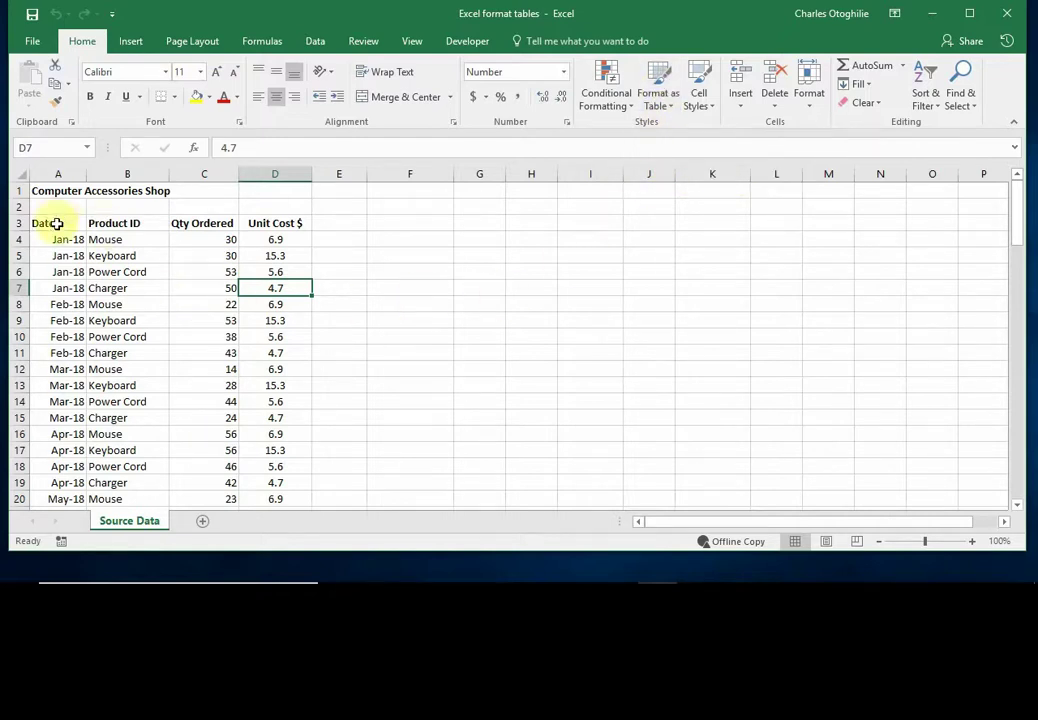
{"action": "left_click_drag", "start_coordinate": [55, 224], "coordinate": [273, 368]}
{"action": "left_click", "coordinate": [199, 316]}
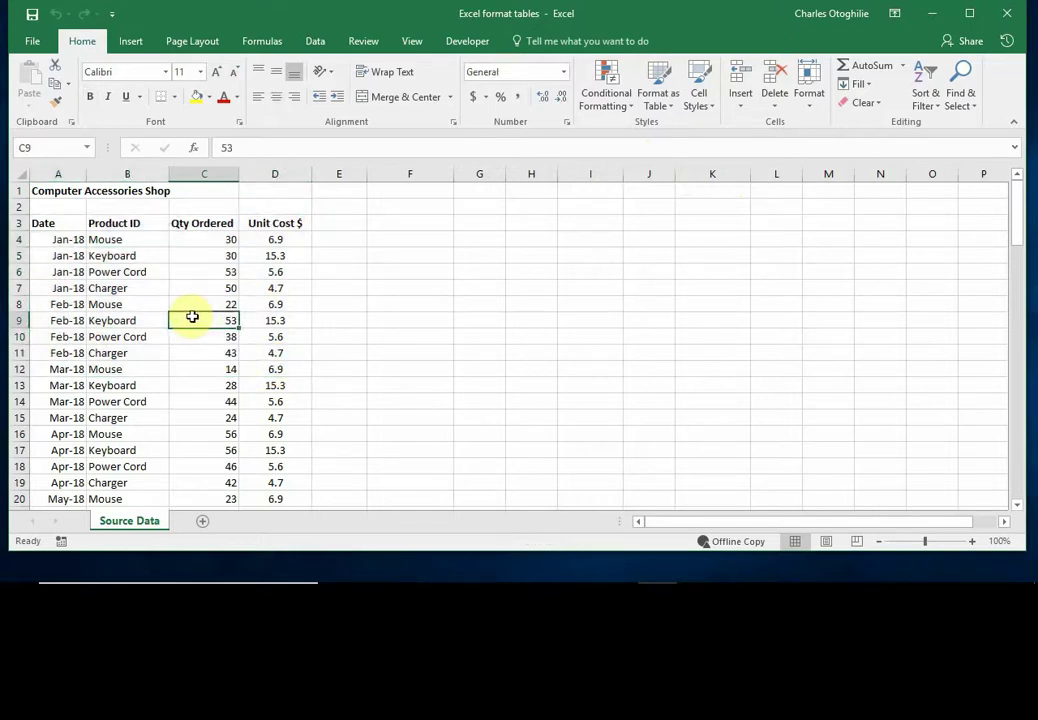
{"action": "left_click", "coordinate": [246, 276]}
{"action": "left_click", "coordinate": [183, 256]}
{"action": "left_click", "coordinate": [113, 272]}
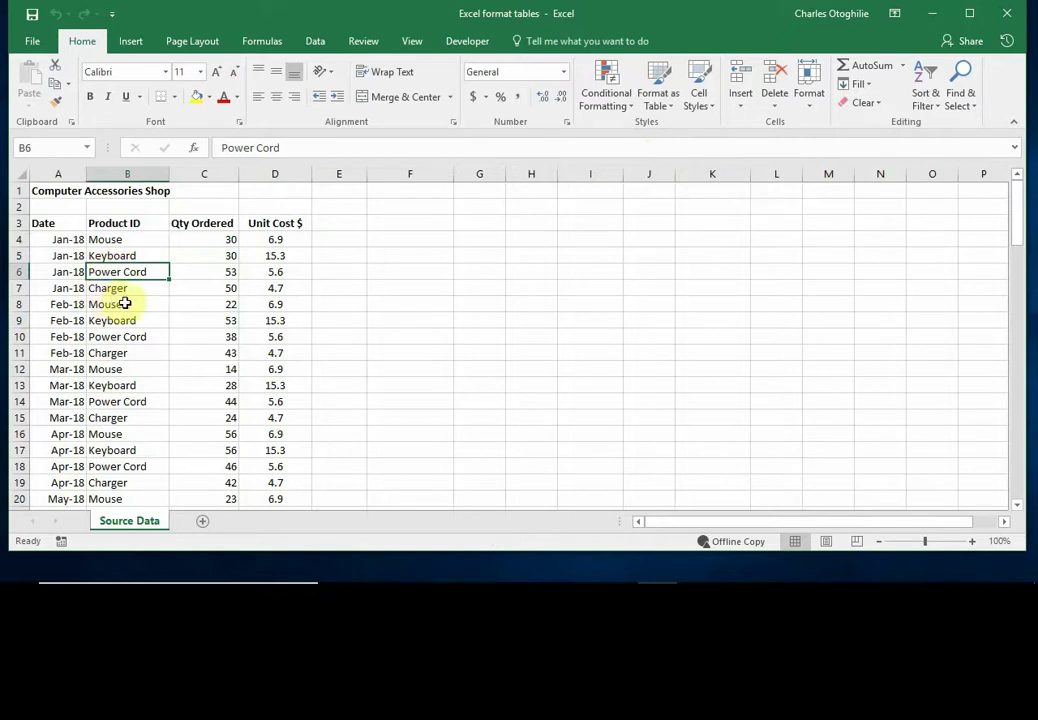
{"action": "left_click", "coordinate": [231, 274]}
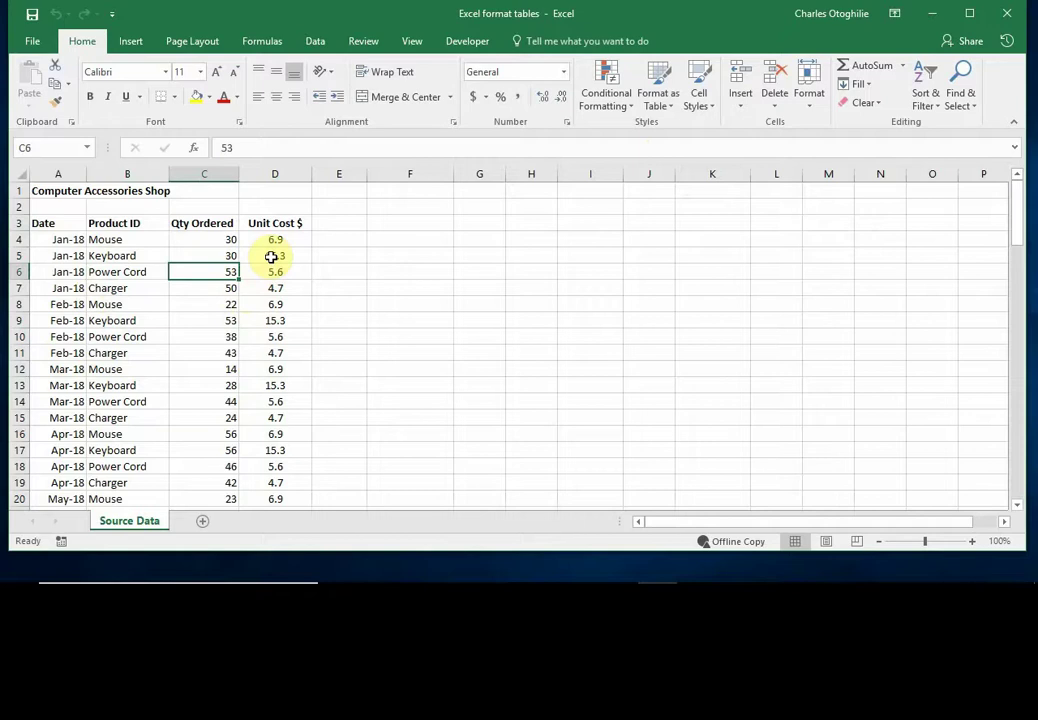
{"action": "left_click", "coordinate": [271, 257]}
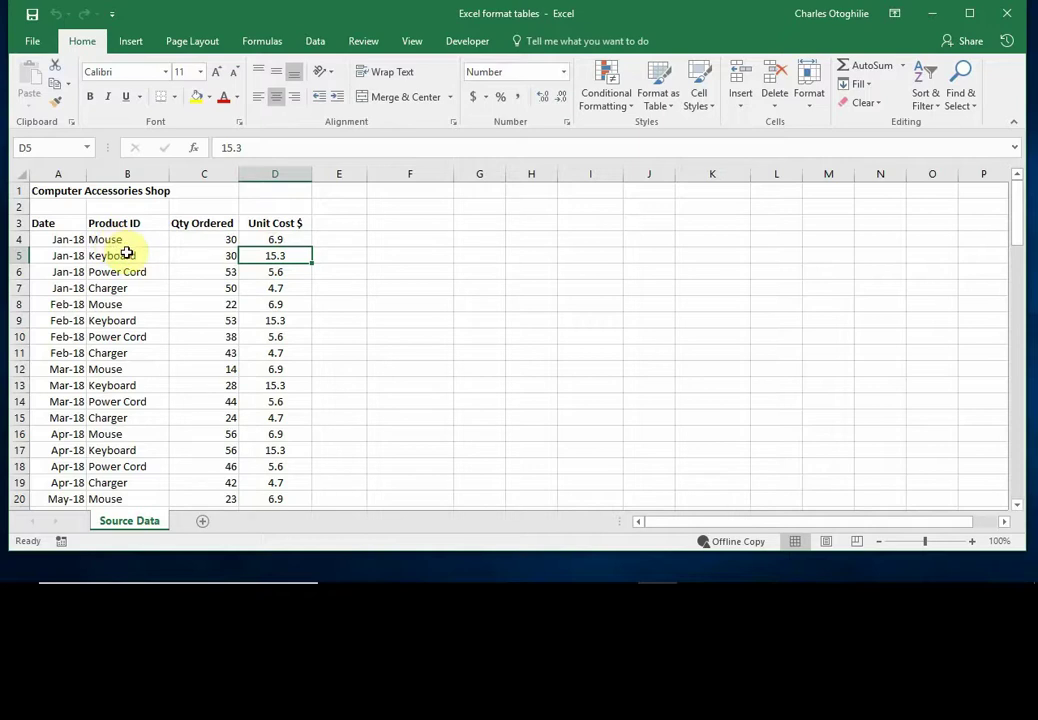
{"action": "left_click", "coordinate": [66, 190]}
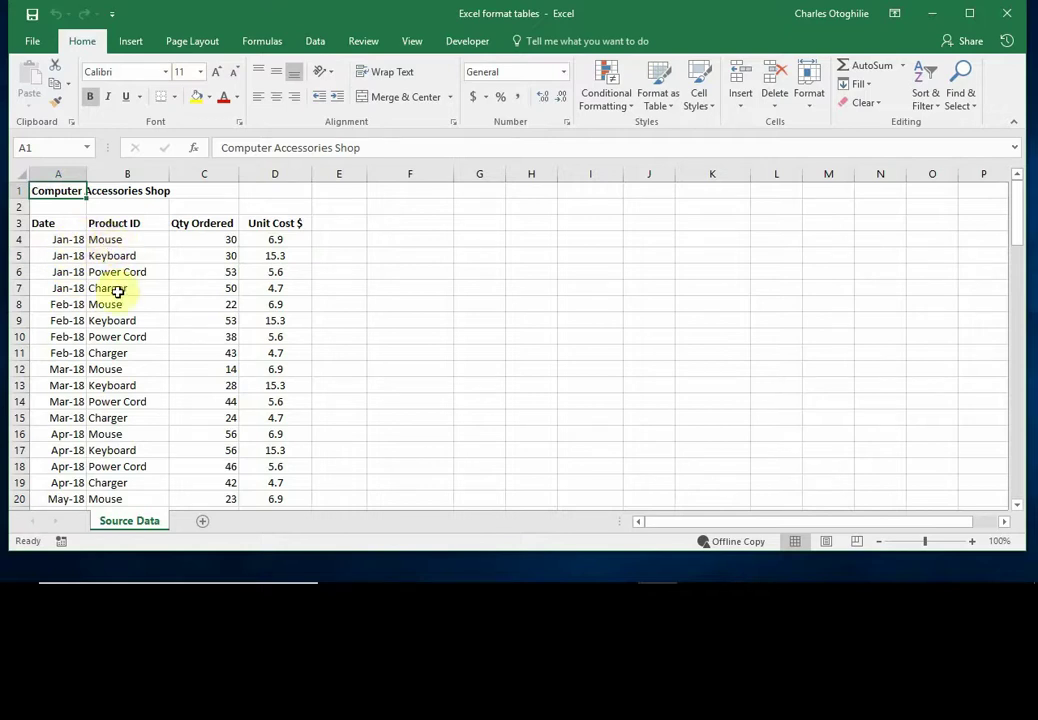
{"action": "left_click", "coordinate": [123, 241]}
{"action": "left_click", "coordinate": [125, 259]}
{"action": "left_click", "coordinate": [127, 273]}
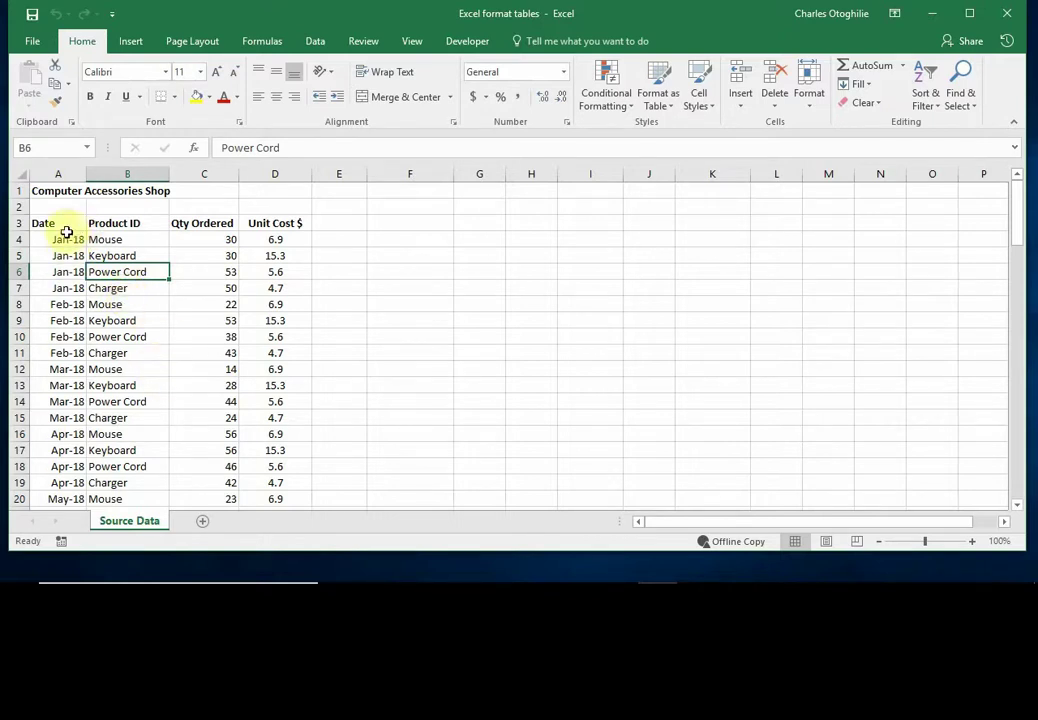
{"action": "left_click_drag", "start_coordinate": [67, 229], "coordinate": [253, 330]}
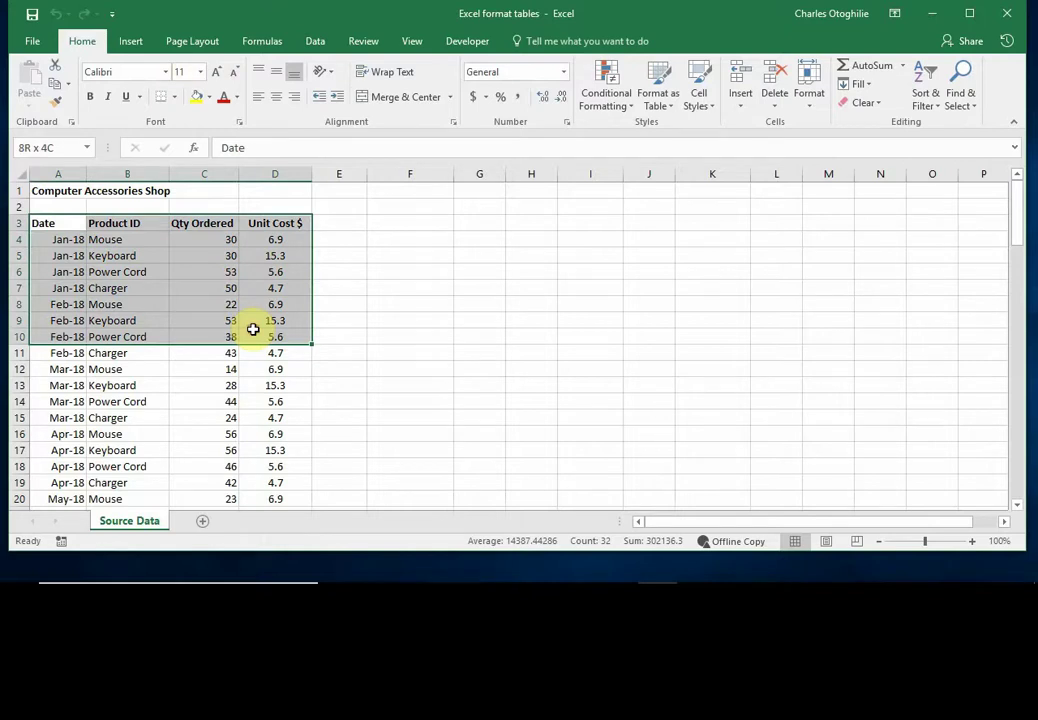
{"action": "left_click_drag", "start_coordinate": [253, 330], "coordinate": [255, 329]}
{"action": "left_click", "coordinate": [140, 273]}
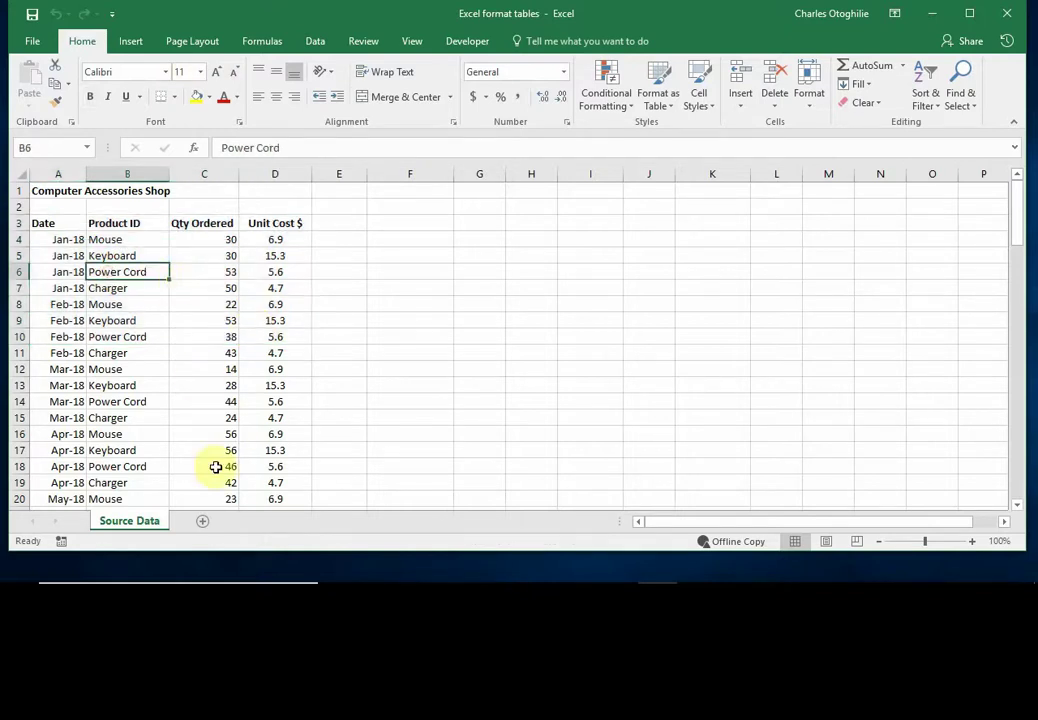
Step: Add a new worksheet after Source Data and rename it Data Storage
{"action": "left_click", "coordinate": [205, 525]}
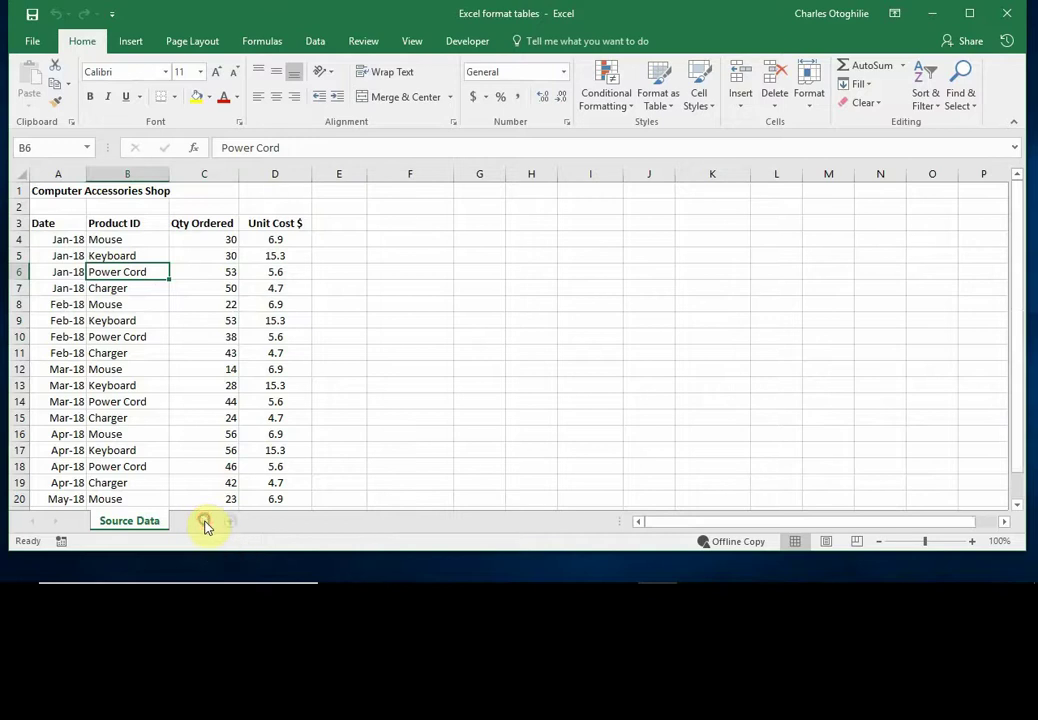
{"action": "right_click", "coordinate": [207, 524]}
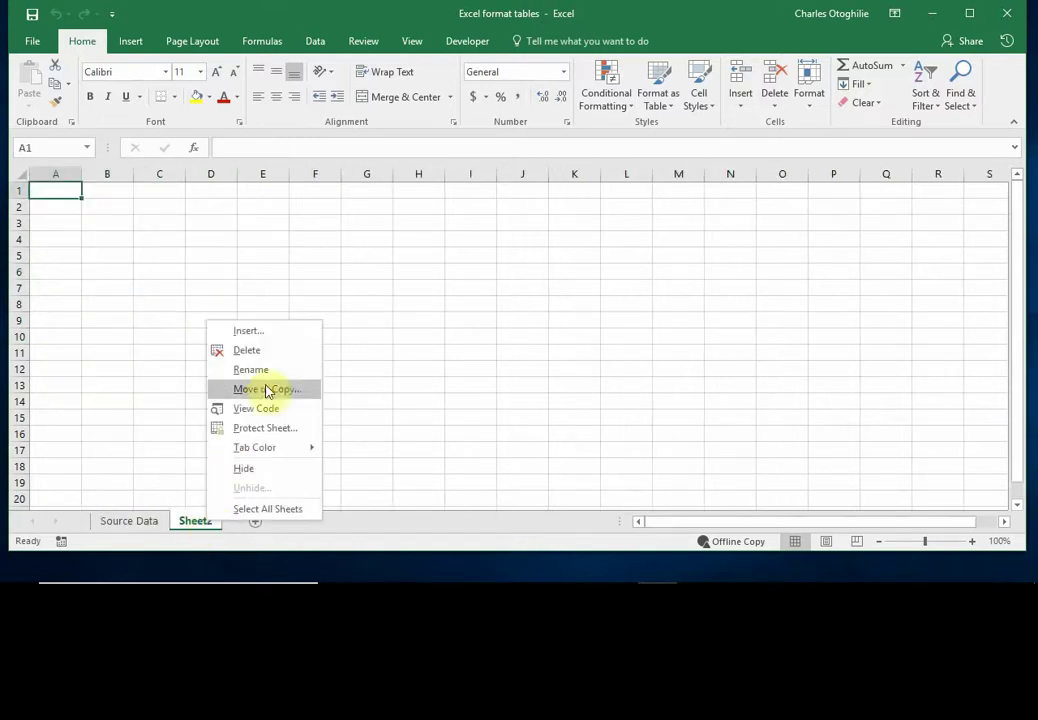
{"action": "left_click", "coordinate": [250, 370]}
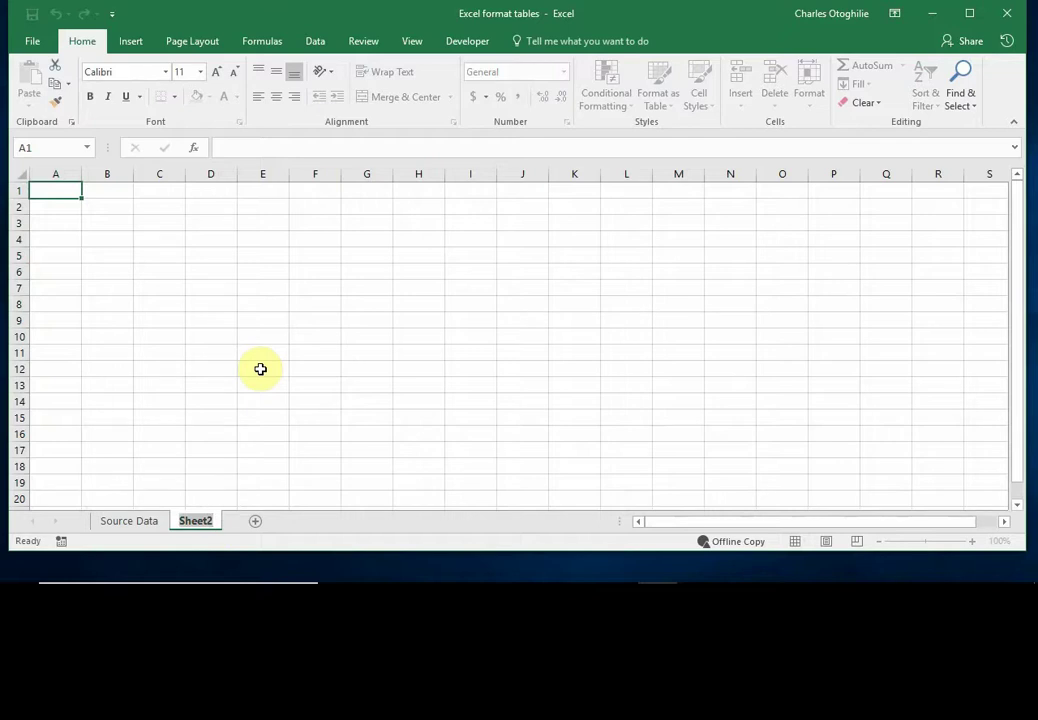
{"action": "type", "text": "D"}
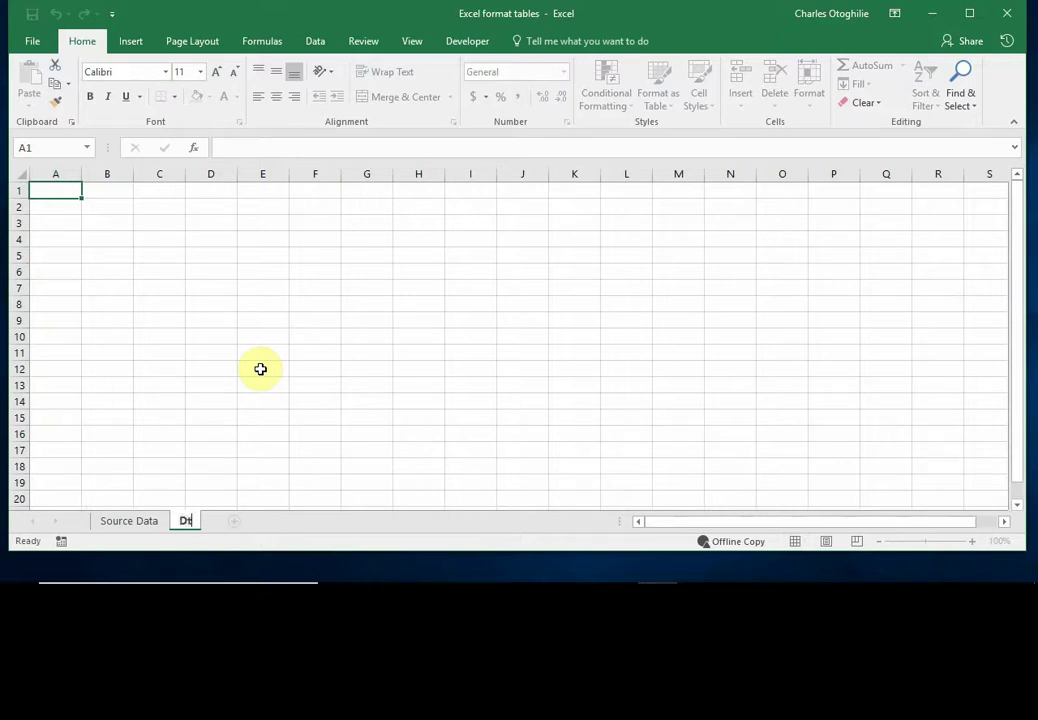
{"action": "type", "text": "ata SD"}
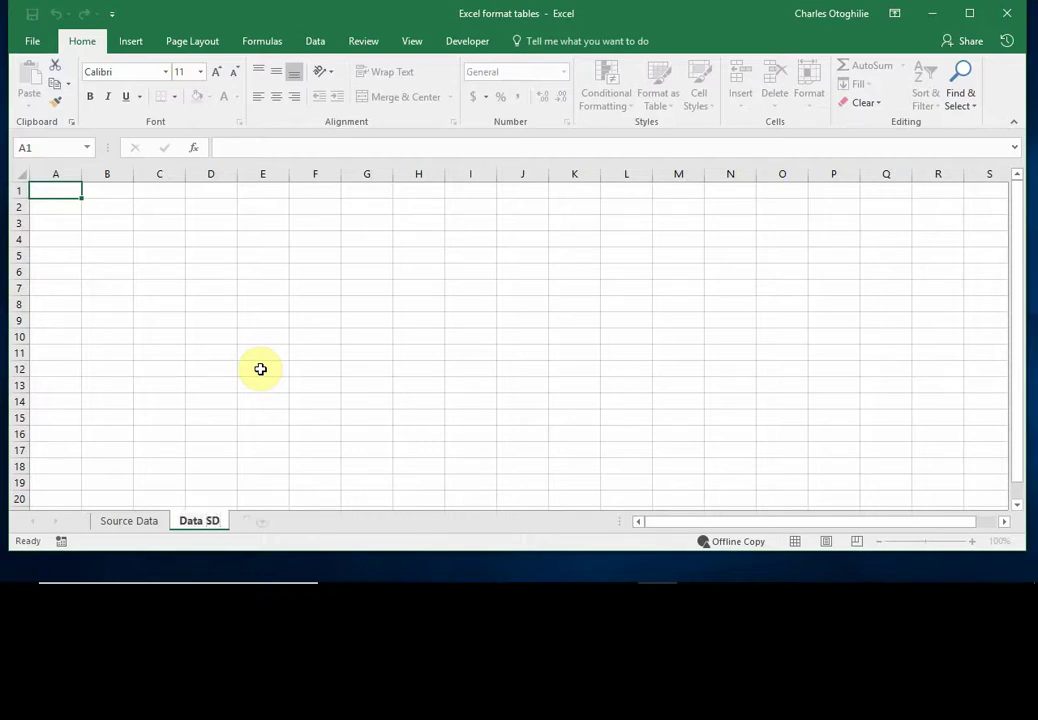
{"action": "key", "text": "BackSpace"}
{"action": "type", "text": "torage"}
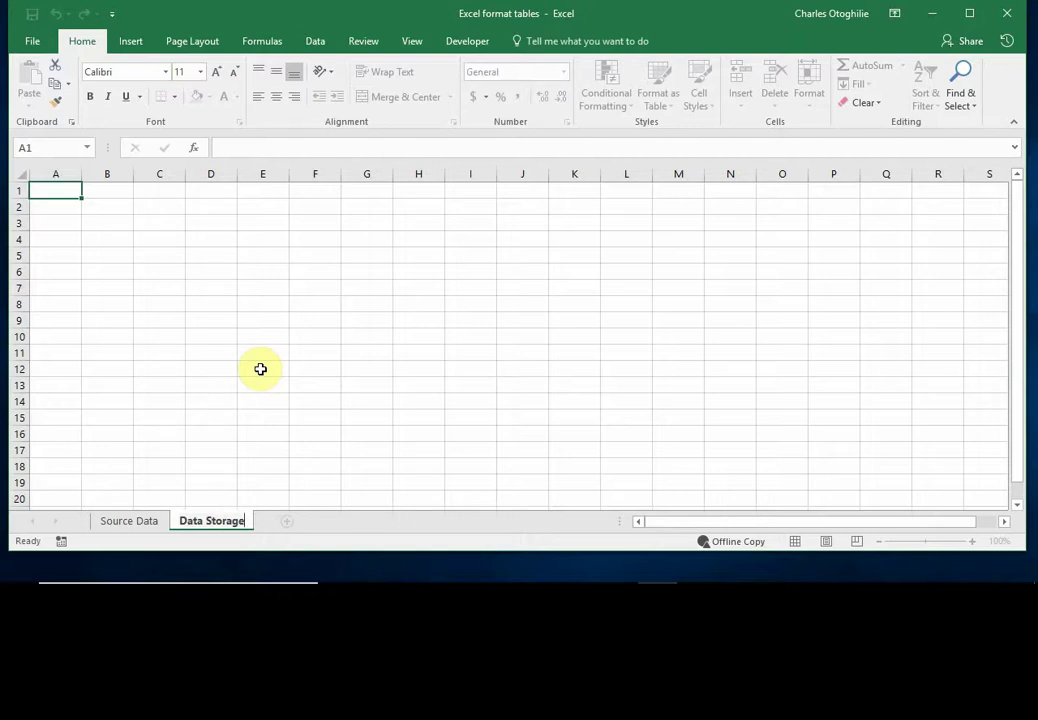
{"action": "key", "text": "Return"}
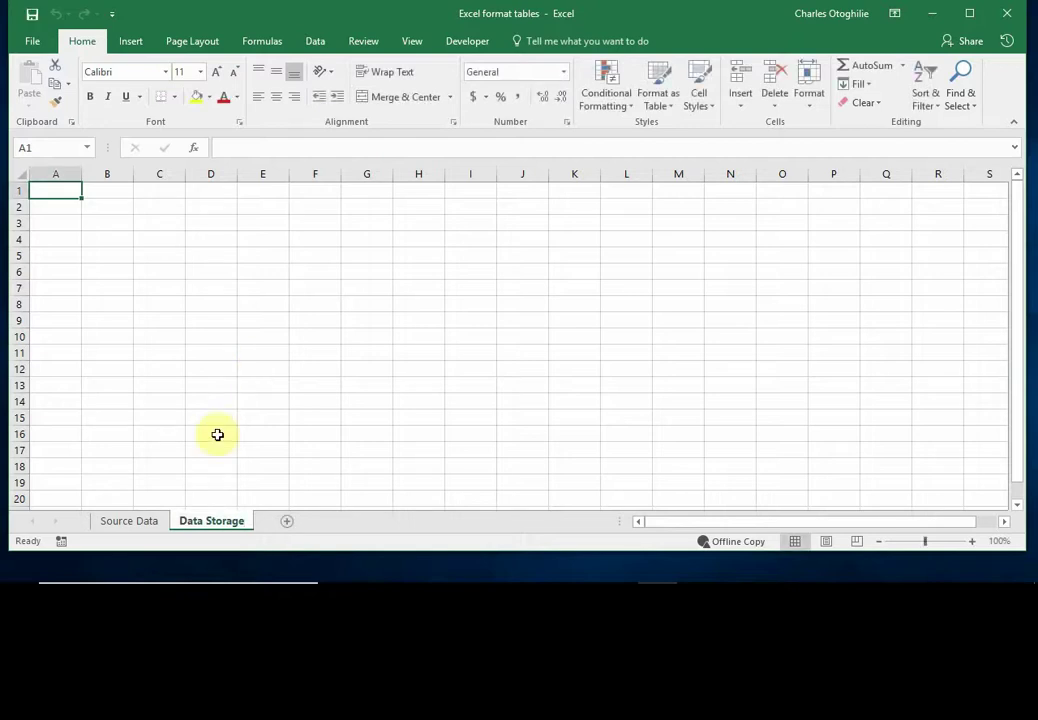
Step: Copy the headers and the four January rows (A3:D7) from Source Data and paste them into Data Storage starting at cell A2
{"action": "left_click", "coordinate": [140, 528]}
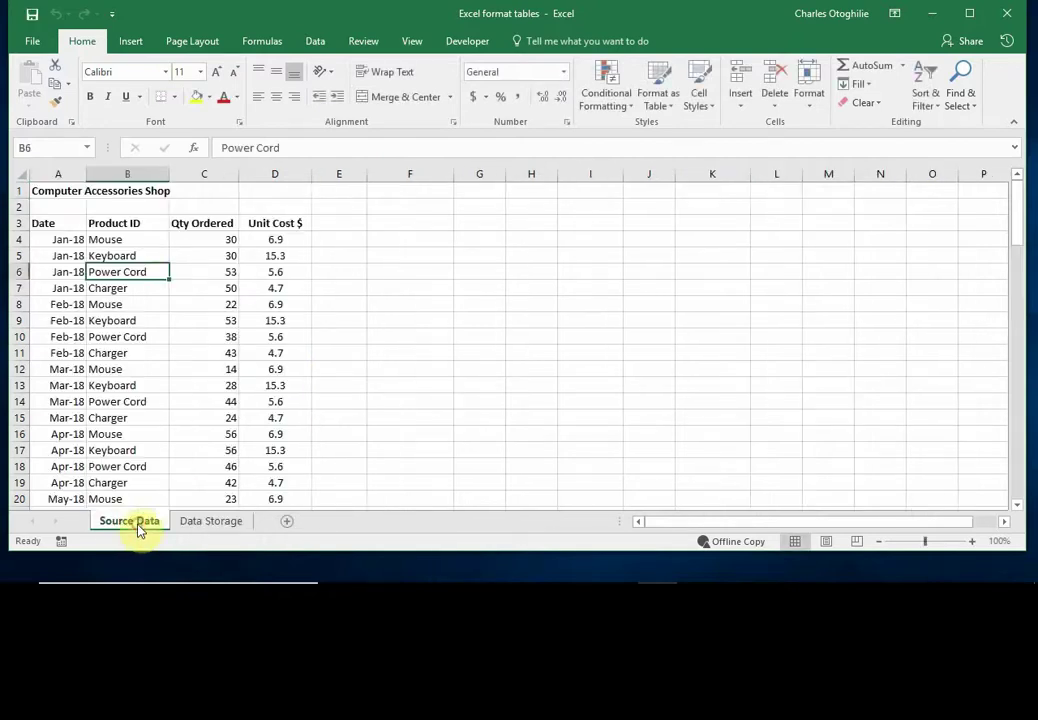
{"action": "left_click", "coordinate": [142, 401]}
{"action": "mouse_move", "coordinate": [42, 223]}
{"action": "left_mouse_down"}
{"action": "mouse_move", "coordinate": [262, 225]}
{"action": "mouse_move", "coordinate": [269, 290]}
{"action": "left_mouse_up"}
{"action": "key", "text": "ctrl+c"}
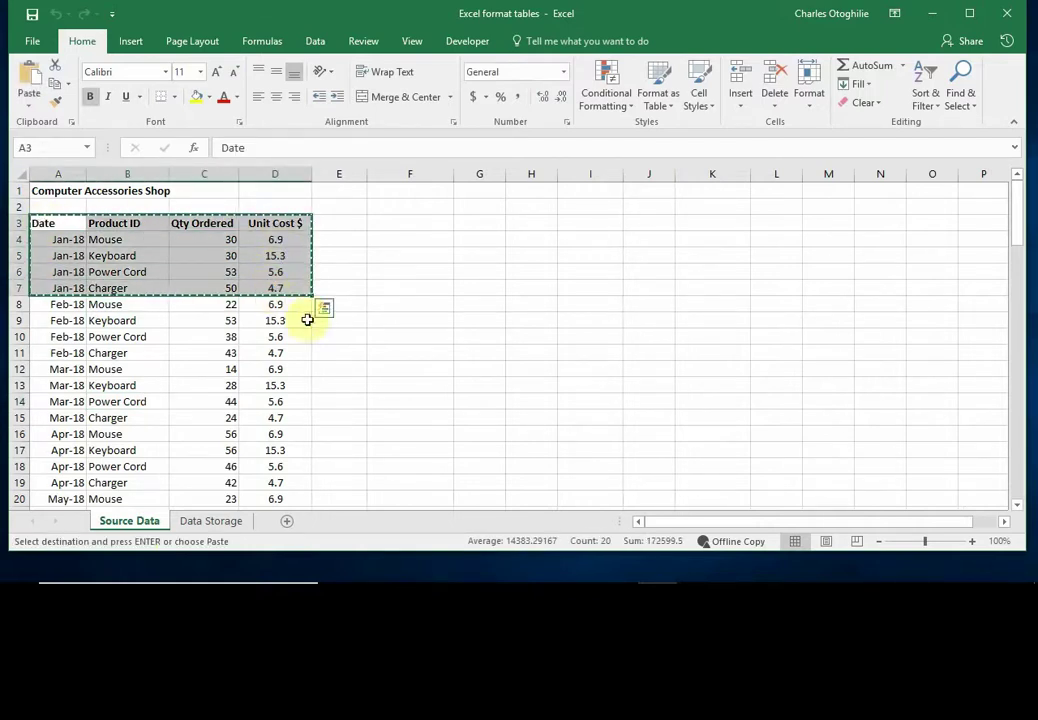
{"action": "left_click", "coordinate": [211, 521]}
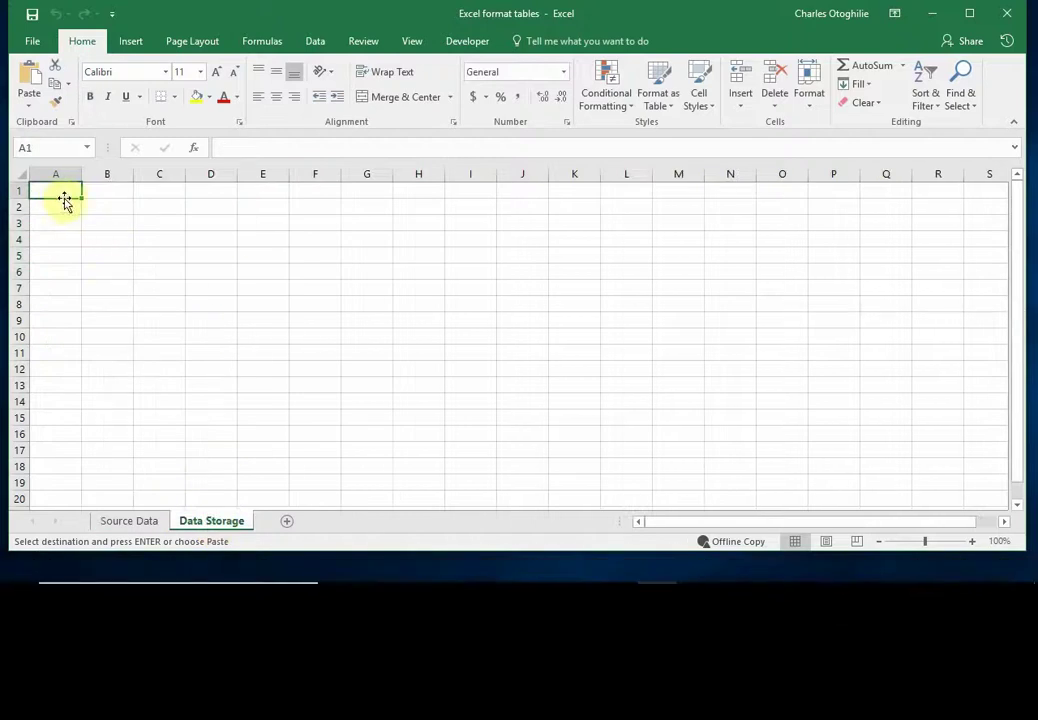
{"action": "left_click", "coordinate": [53, 206]}
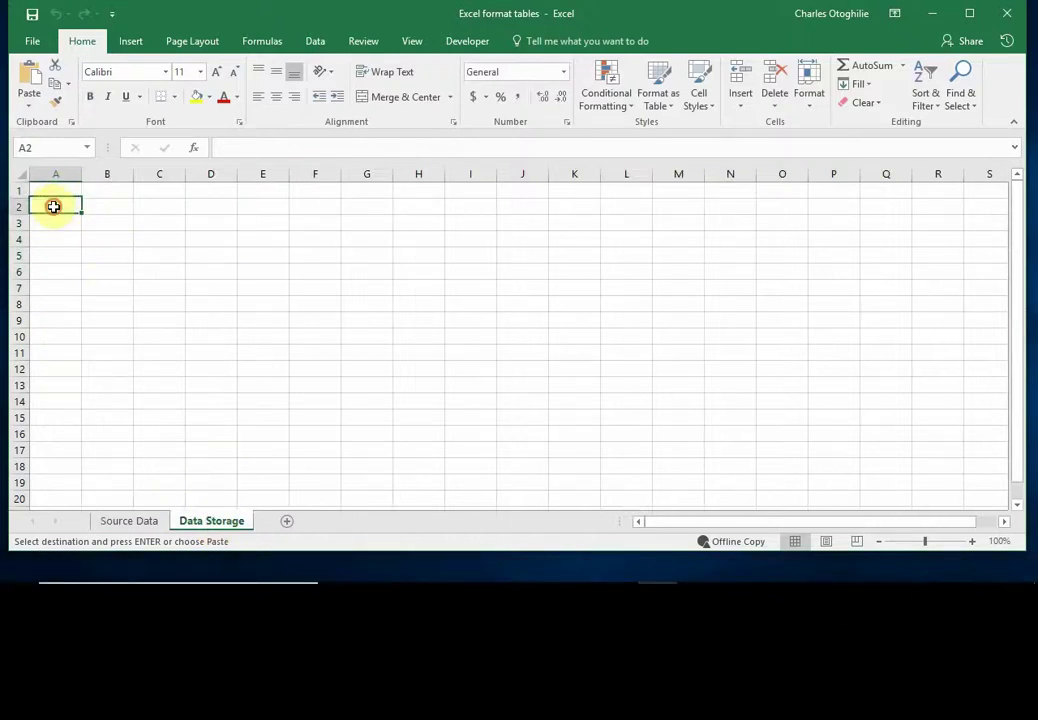
{"action": "key", "text": "ctrl+v"}
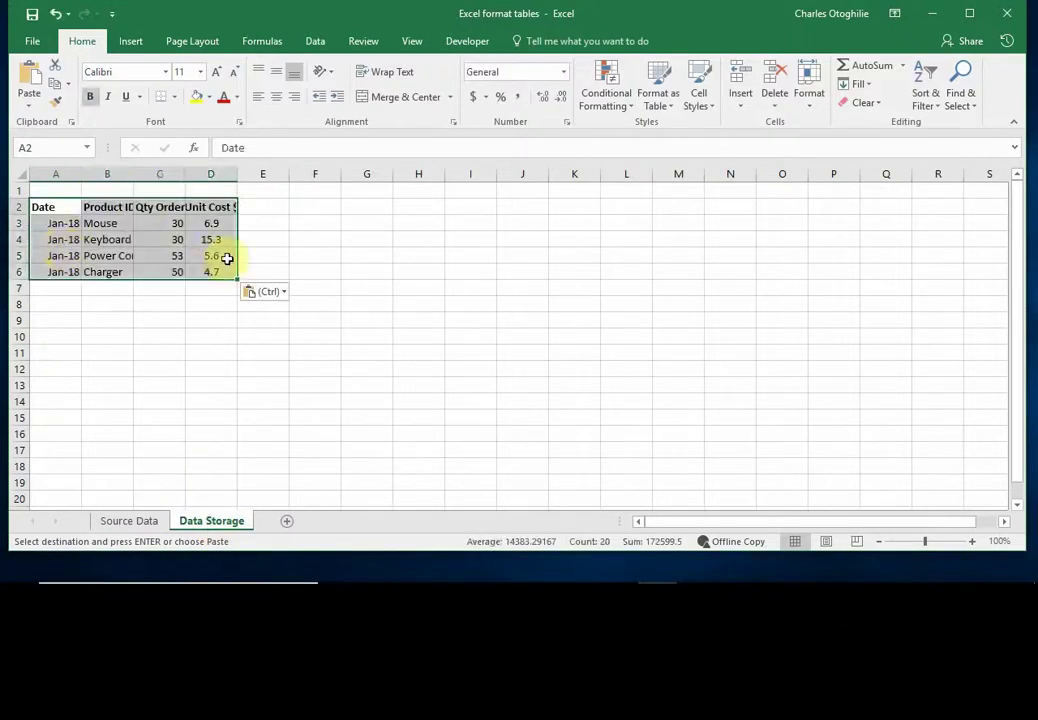
Step: Autofit all columns of the Data Storage sheet, then widen columns A to D beyond their contents
{"action": "left_click", "coordinate": [366, 207]}
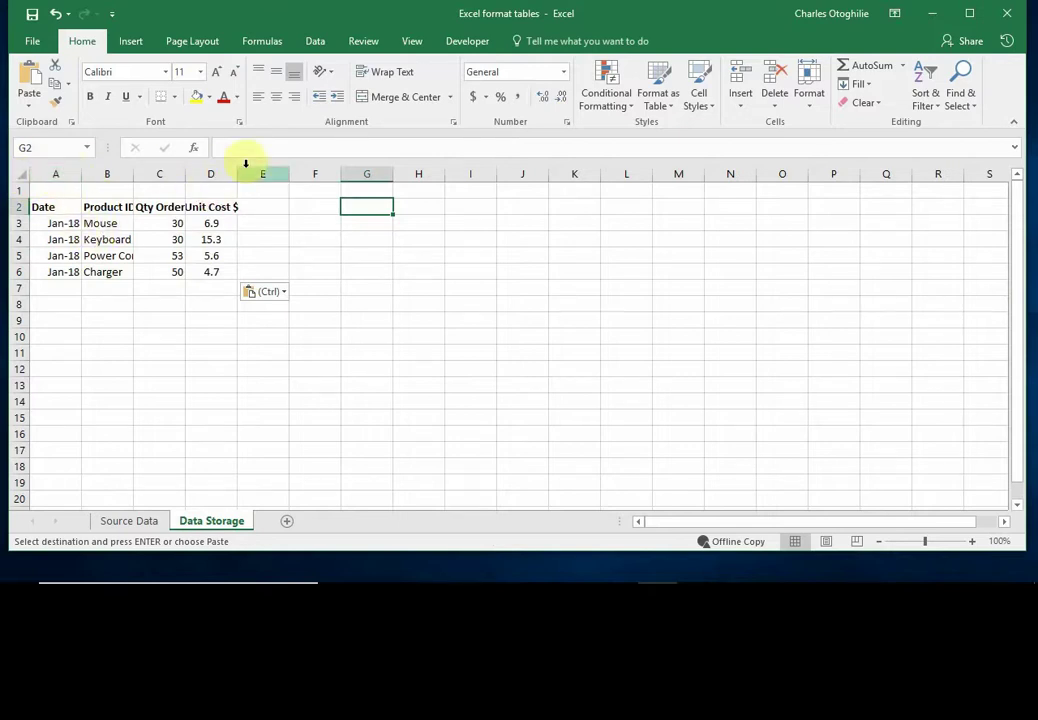
{"action": "left_click", "coordinate": [25, 178]}
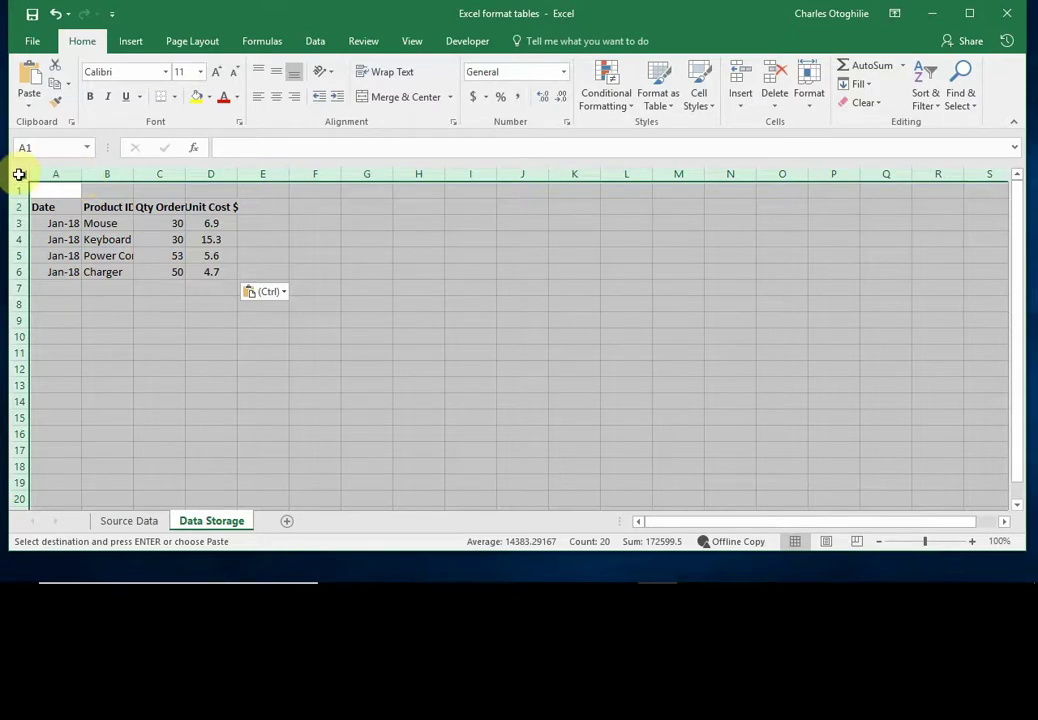
{"action": "double_click", "coordinate": [81, 175]}
{"action": "left_click", "coordinate": [76, 226]}
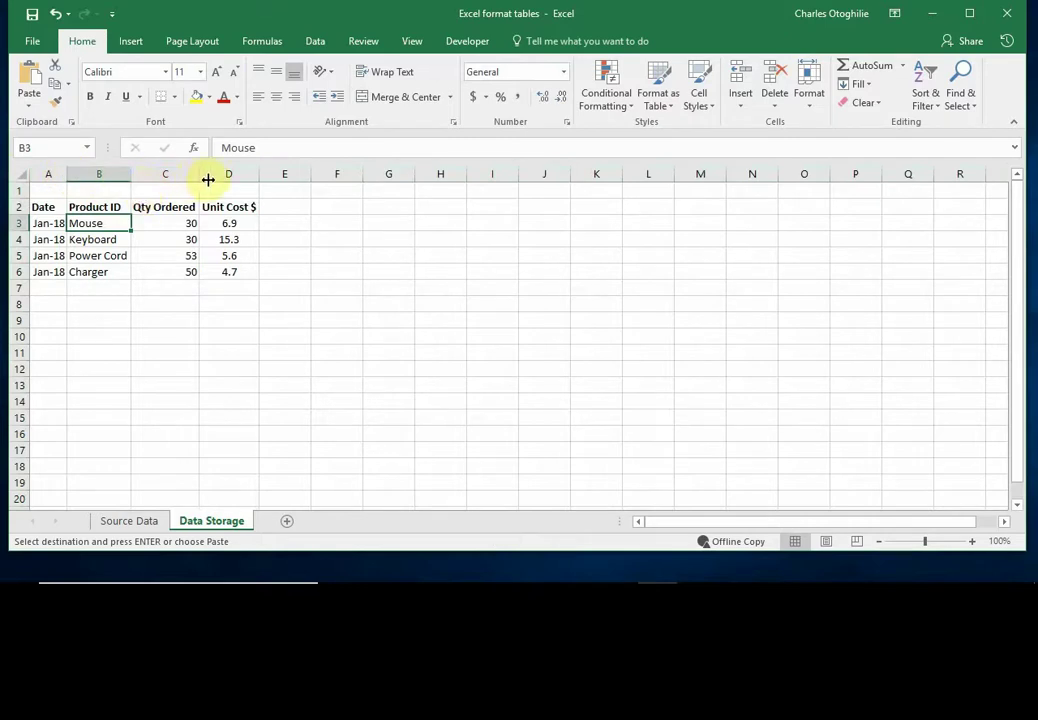
{"action": "left_click_drag", "start_coordinate": [71, 174], "coordinate": [114, 174]}
{"action": "left_click_drag", "start_coordinate": [182, 174], "coordinate": [200, 174]}
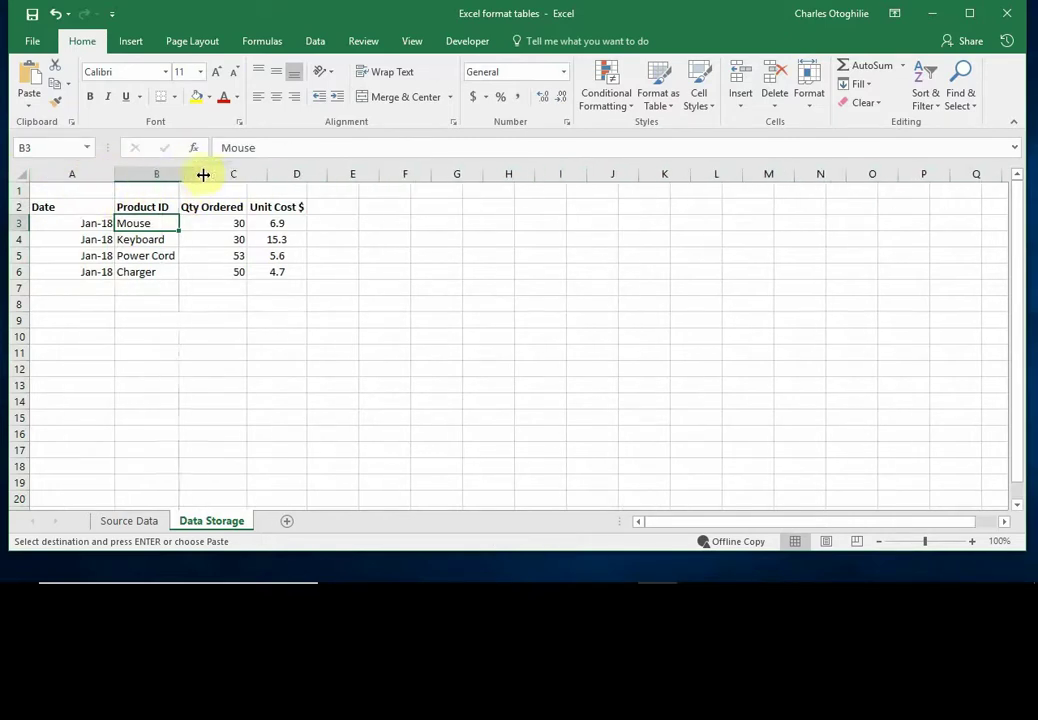
{"action": "left_click_drag", "start_coordinate": [266, 177], "coordinate": [363, 177]}
Step: Center the dates in A3:A6 and the Date header in A2 horizontally
{"action": "left_click", "coordinate": [169, 254]}
{"action": "left_click_drag", "start_coordinate": [85, 223], "coordinate": [85, 272]}
{"action": "left_click", "coordinate": [275, 97]}
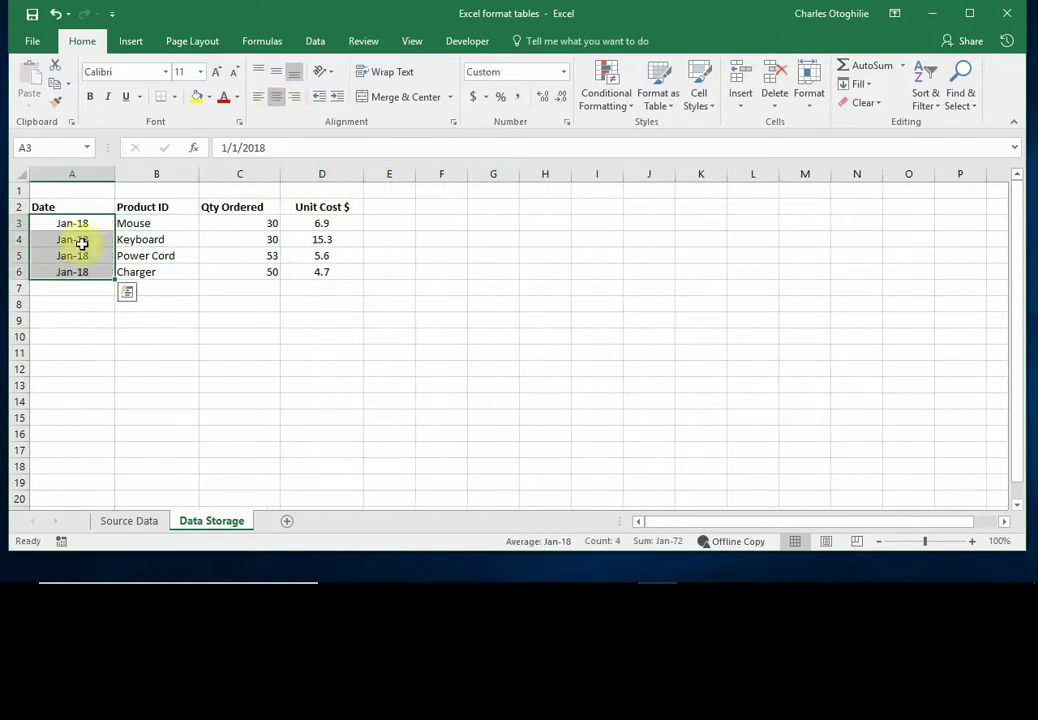
{"action": "left_click", "coordinate": [65, 210]}
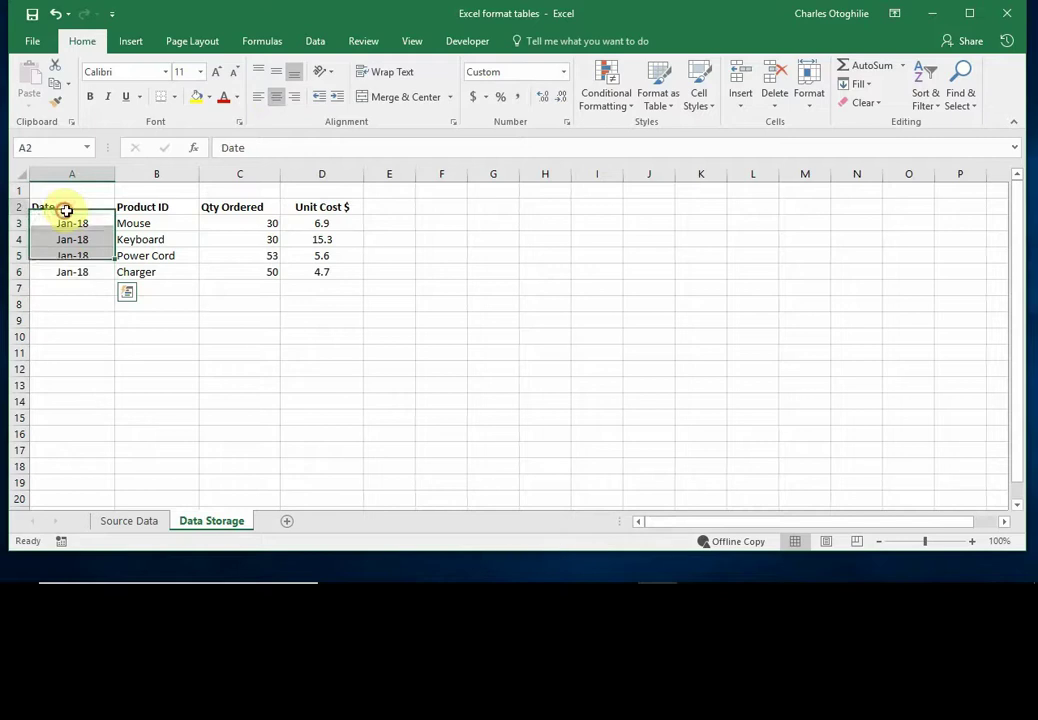
{"action": "left_click", "coordinate": [275, 97]}
{"action": "left_click", "coordinate": [147, 265]}
{"action": "left_click", "coordinate": [294, 258]}
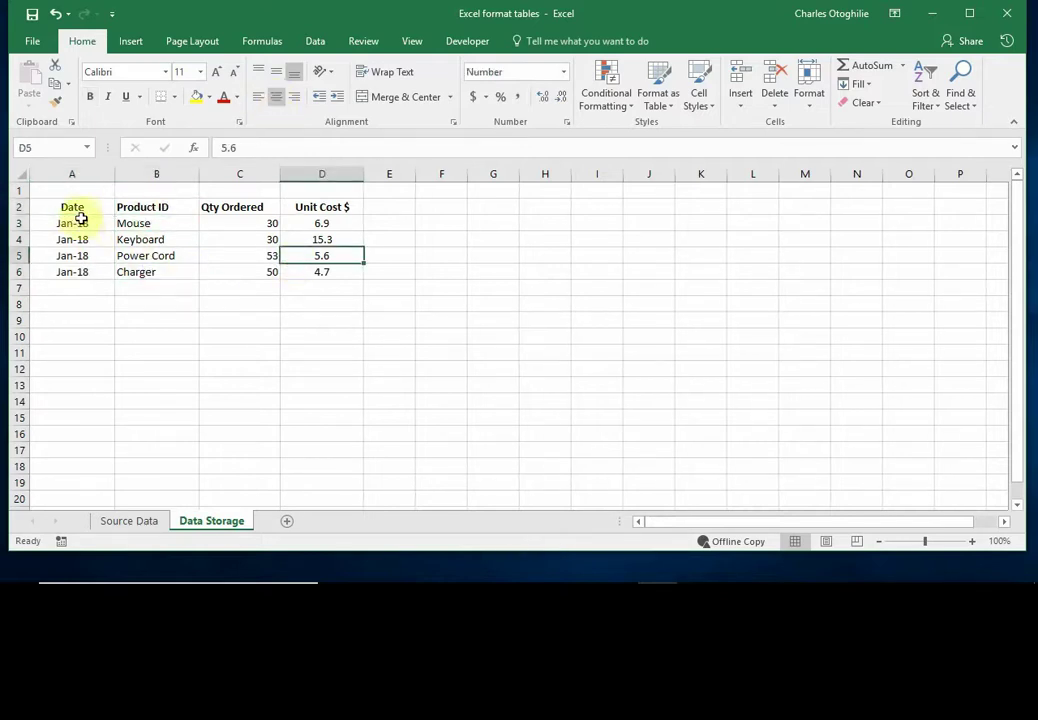
Step: Review the pasted range A2:D6, checking its headers, product names and quantities
{"action": "left_click_drag", "start_coordinate": [76, 209], "coordinate": [297, 271]}
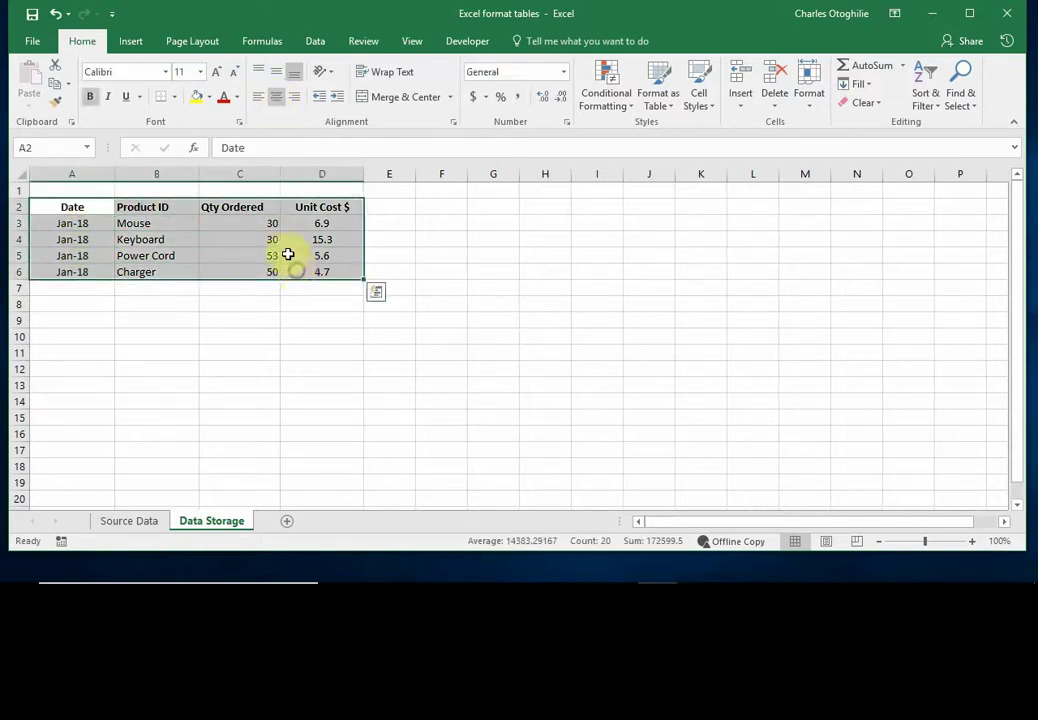
{"action": "left_click", "coordinate": [287, 255]}
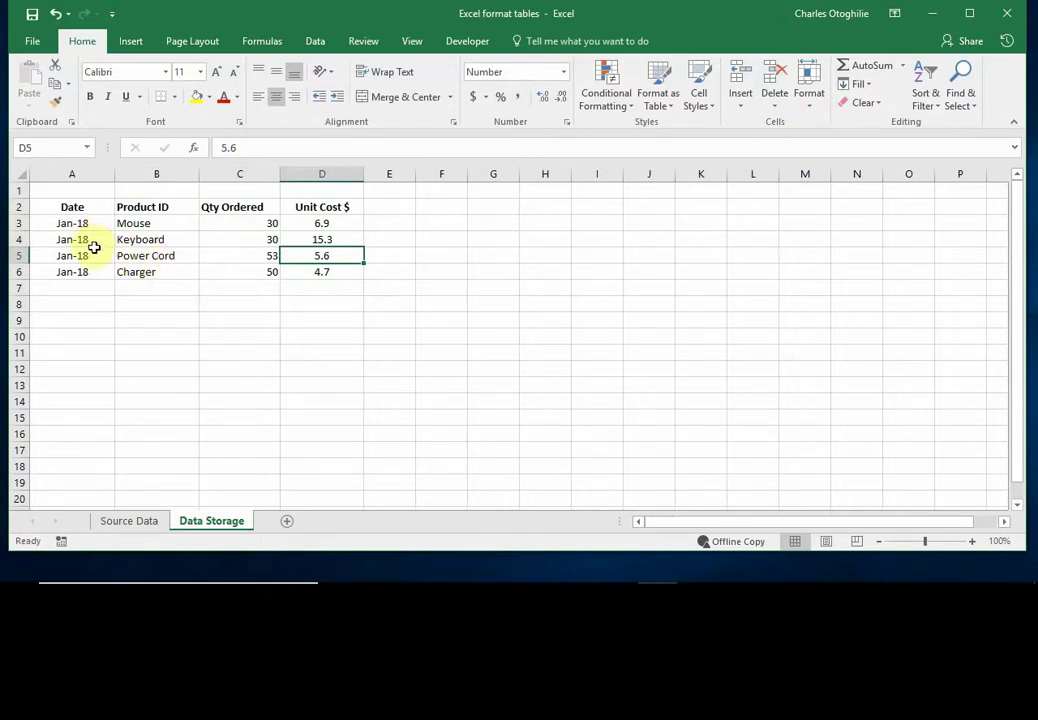
{"action": "left_click", "coordinate": [148, 237]}
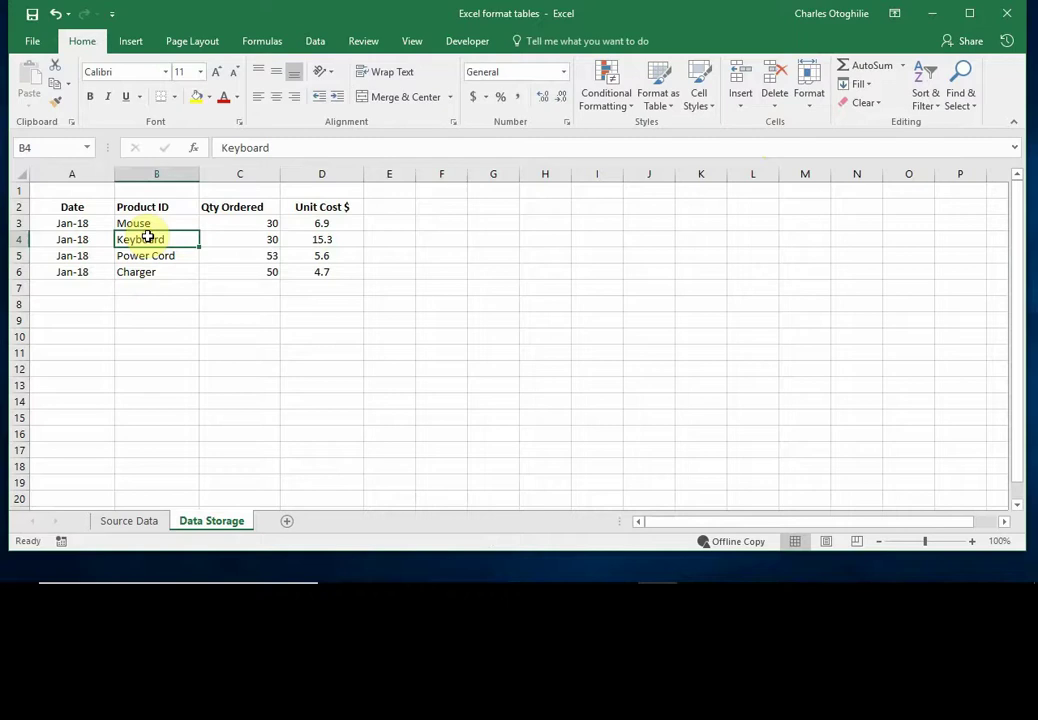
{"action": "left_click", "coordinate": [243, 244]}
{"action": "left_click", "coordinate": [190, 226]}
{"action": "left_click", "coordinate": [165, 240]}
{"action": "left_click", "coordinate": [144, 270]}
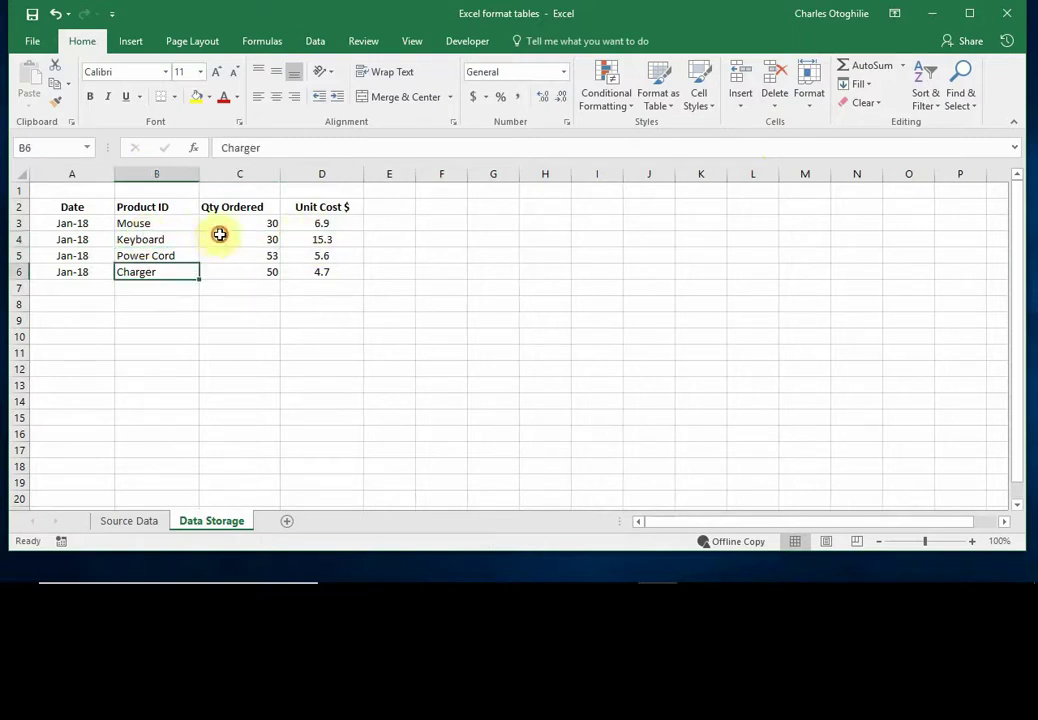
{"action": "left_click", "coordinate": [220, 234]}
Step: Format the data range A2:D6 as a table with headers, using the orange light table style with a solid header row
{"action": "left_click", "coordinate": [144, 225]}
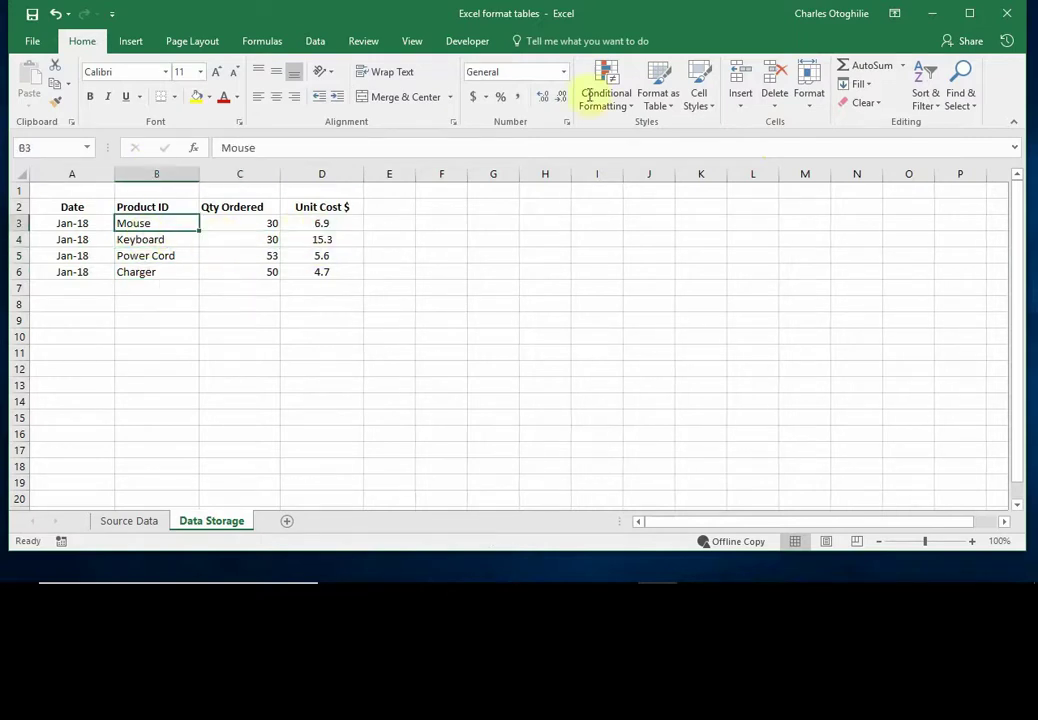
{"action": "left_click", "coordinate": [672, 107]}
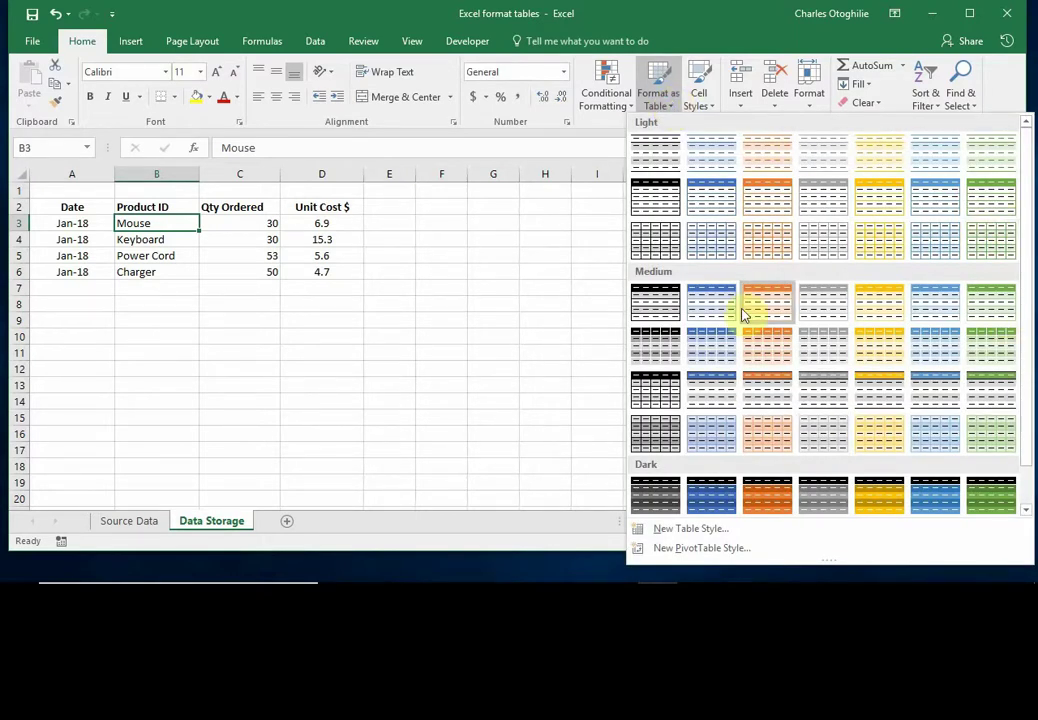
{"action": "left_click", "coordinate": [776, 204]}
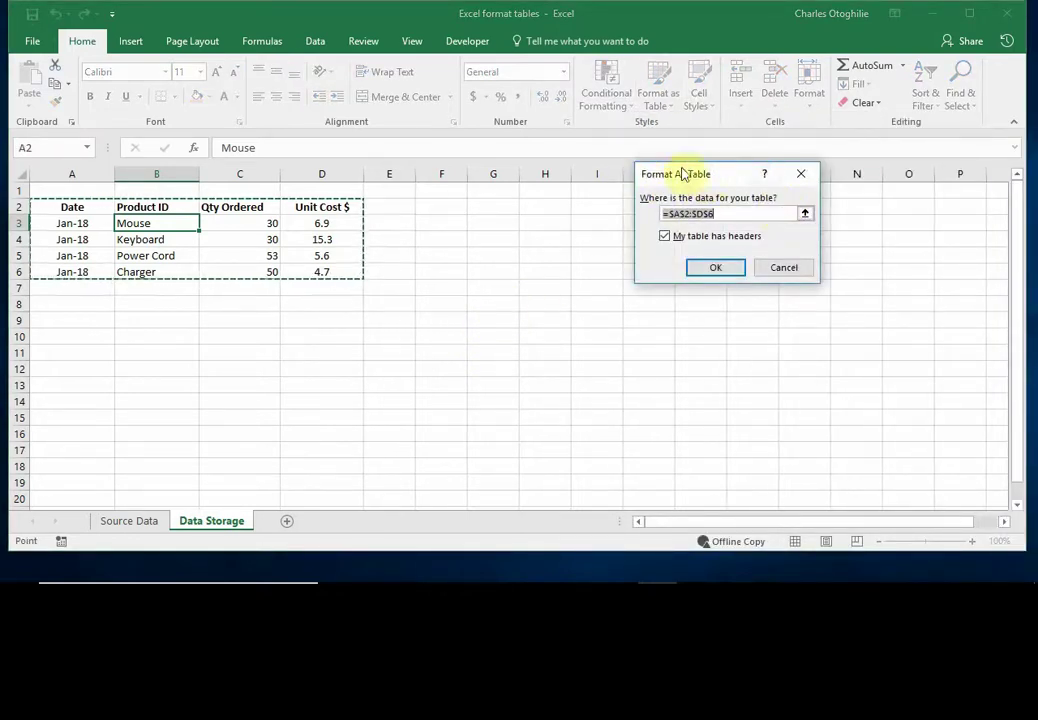
{"action": "left_click_drag", "start_coordinate": [725, 171], "coordinate": [500, 217]}
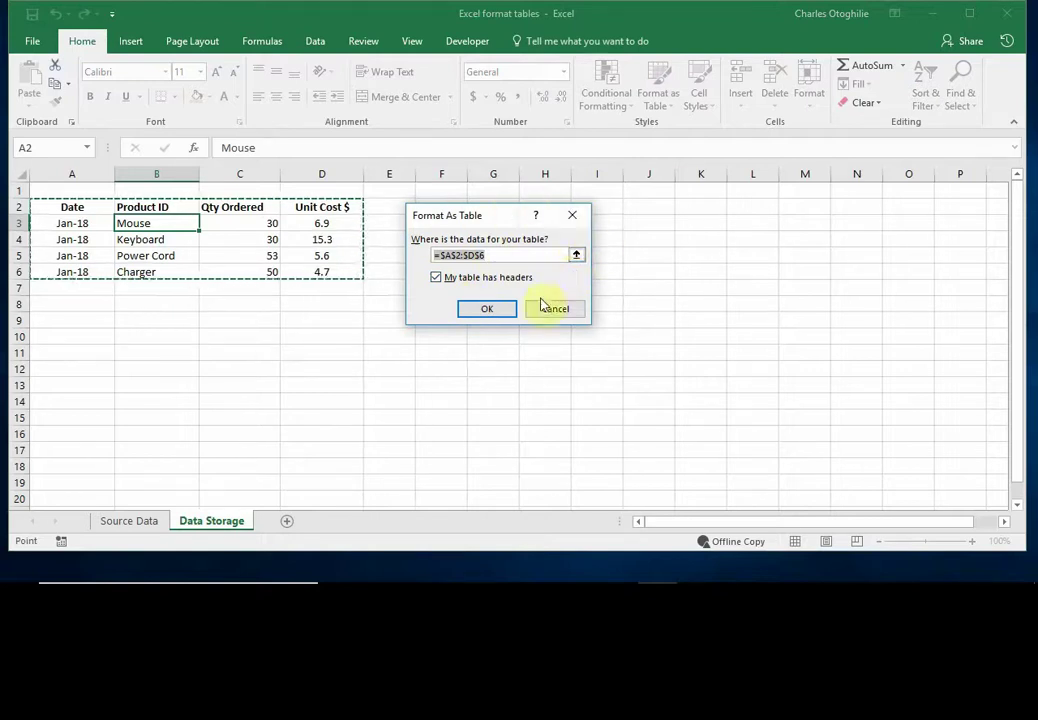
{"action": "left_click", "coordinate": [437, 279]}
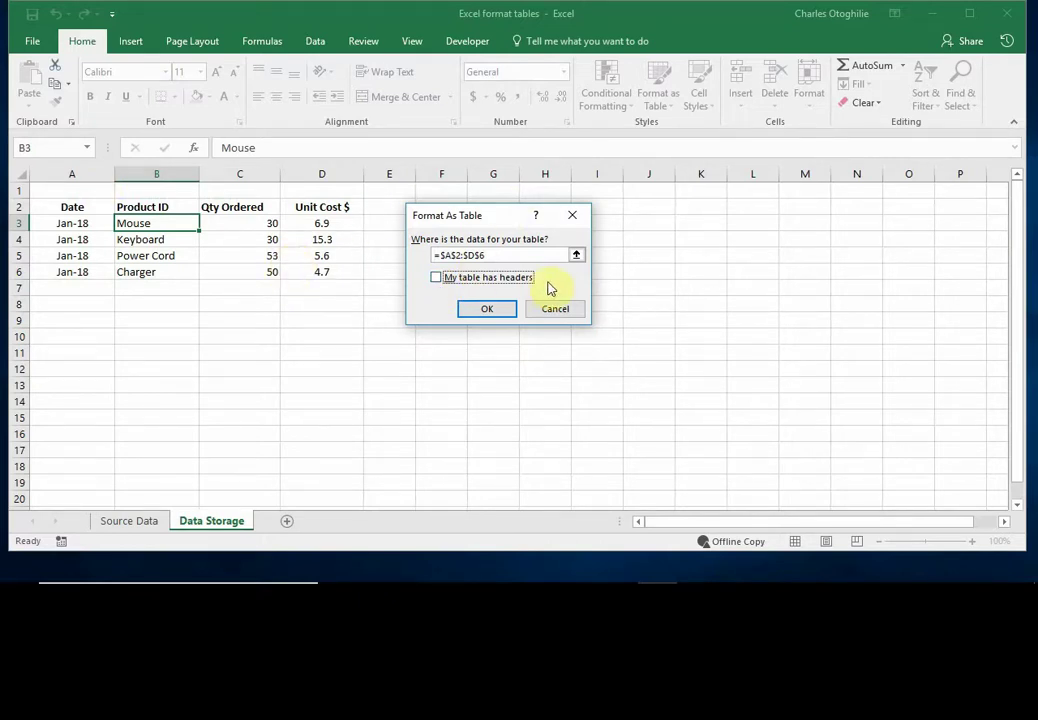
{"action": "left_click", "coordinate": [436, 278]}
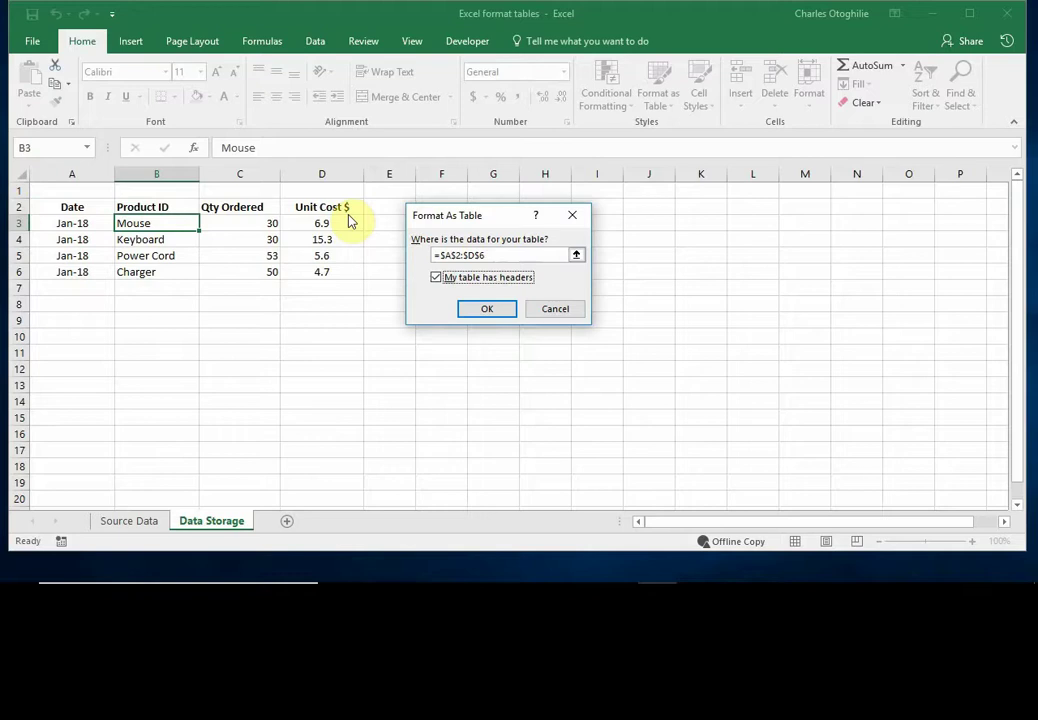
{"action": "left_click", "coordinate": [489, 310]}
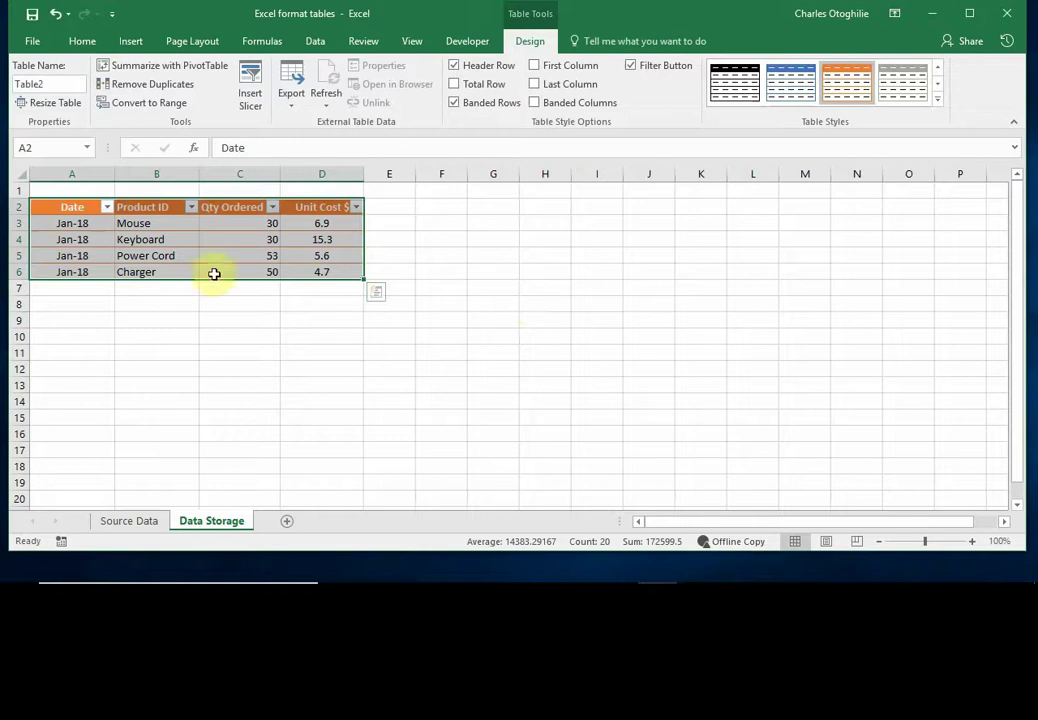
Step: Inspect the new table's cells and its style options, selecting cells inside and outside the table
{"action": "left_click", "coordinate": [151, 239]}
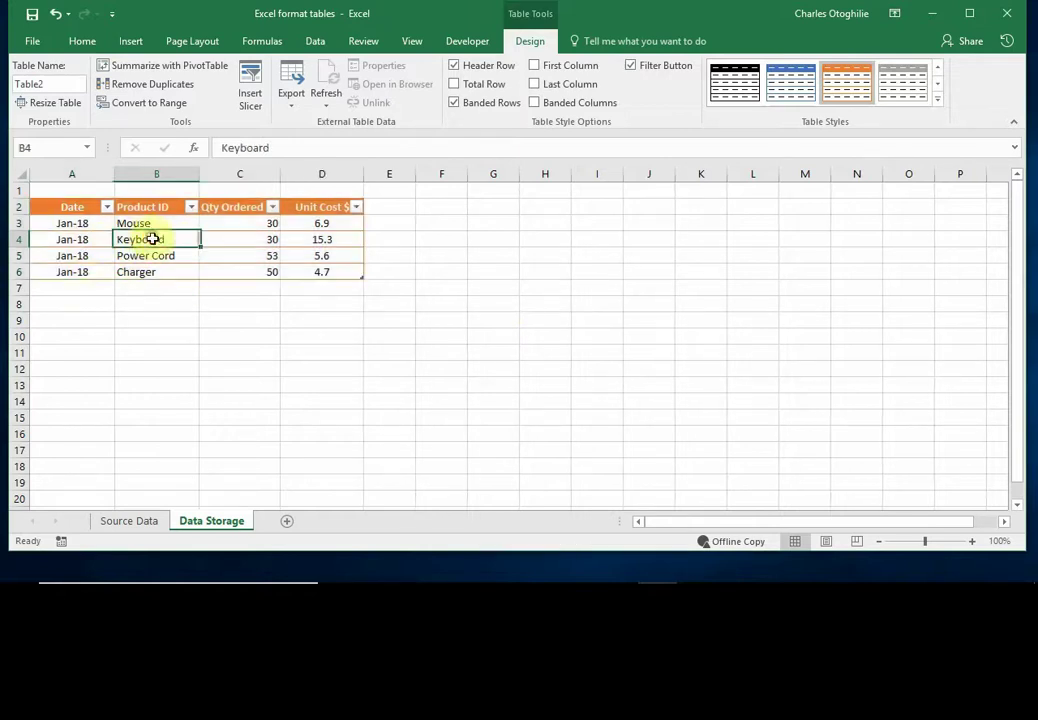
{"action": "left_click", "coordinate": [77, 223]}
{"action": "left_click", "coordinate": [250, 239]}
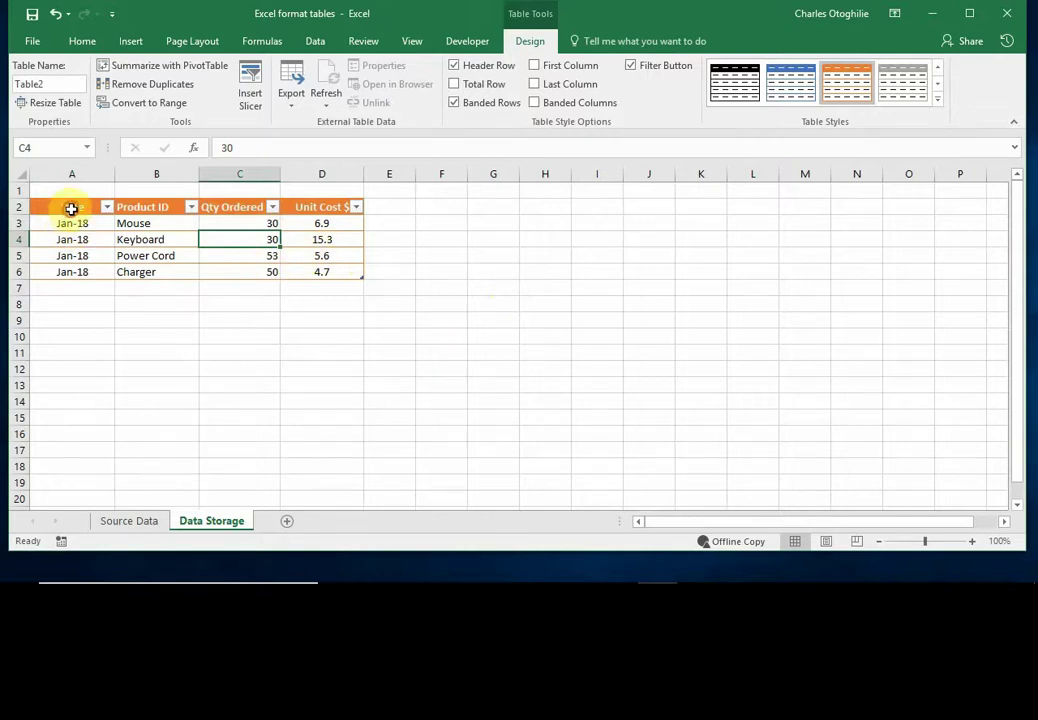
{"action": "left_click_drag", "start_coordinate": [71, 208], "coordinate": [330, 270]}
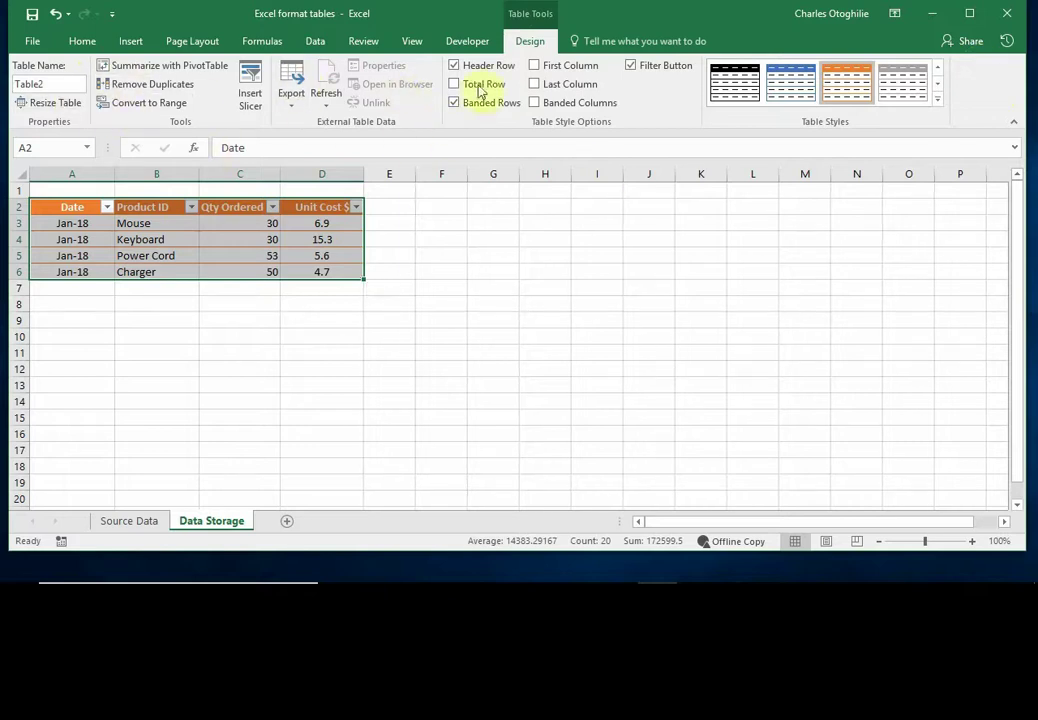
{"action": "left_click", "coordinate": [484, 237]}
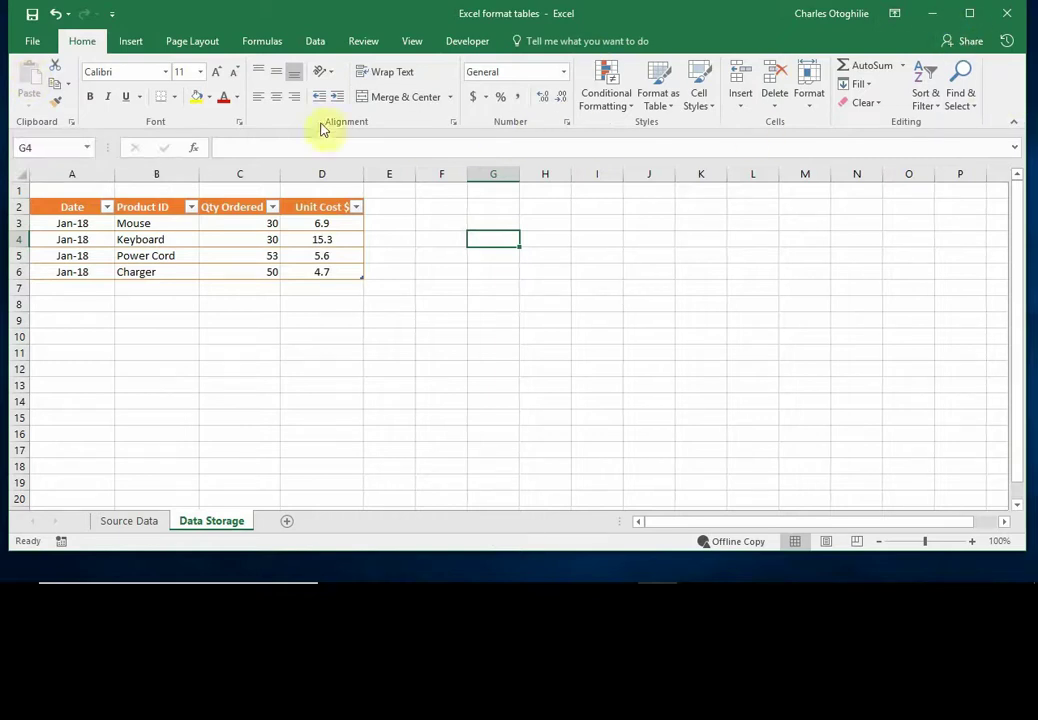
Step: Rename the table as DataStore
{"action": "left_click", "coordinate": [238, 222]}
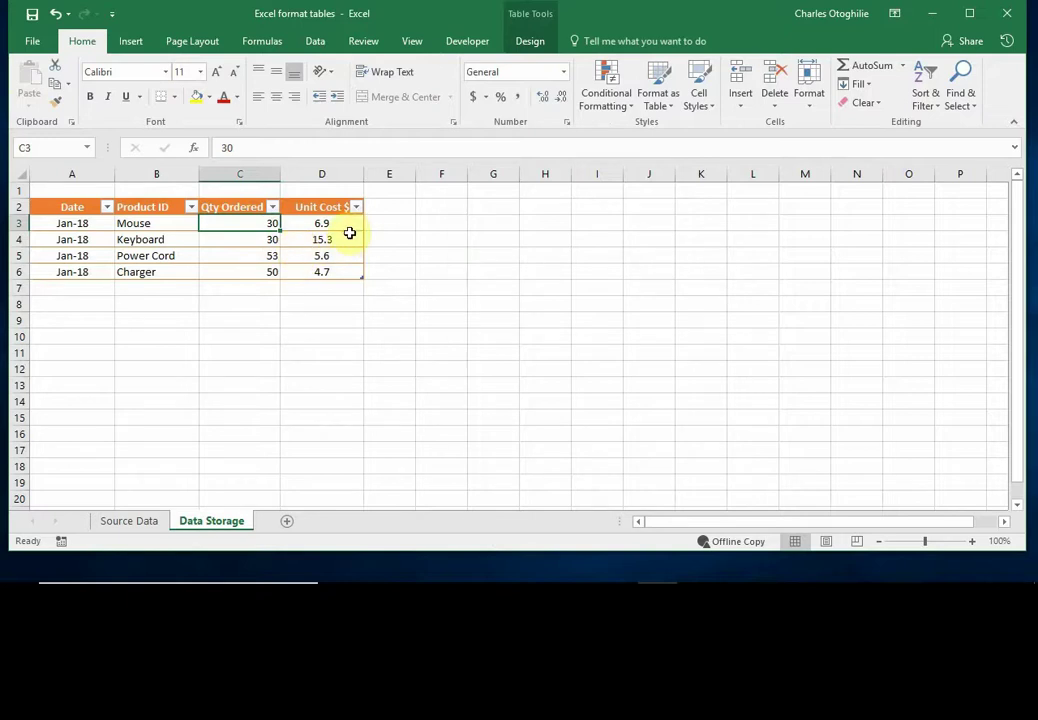
{"action": "left_click", "coordinate": [530, 42]}
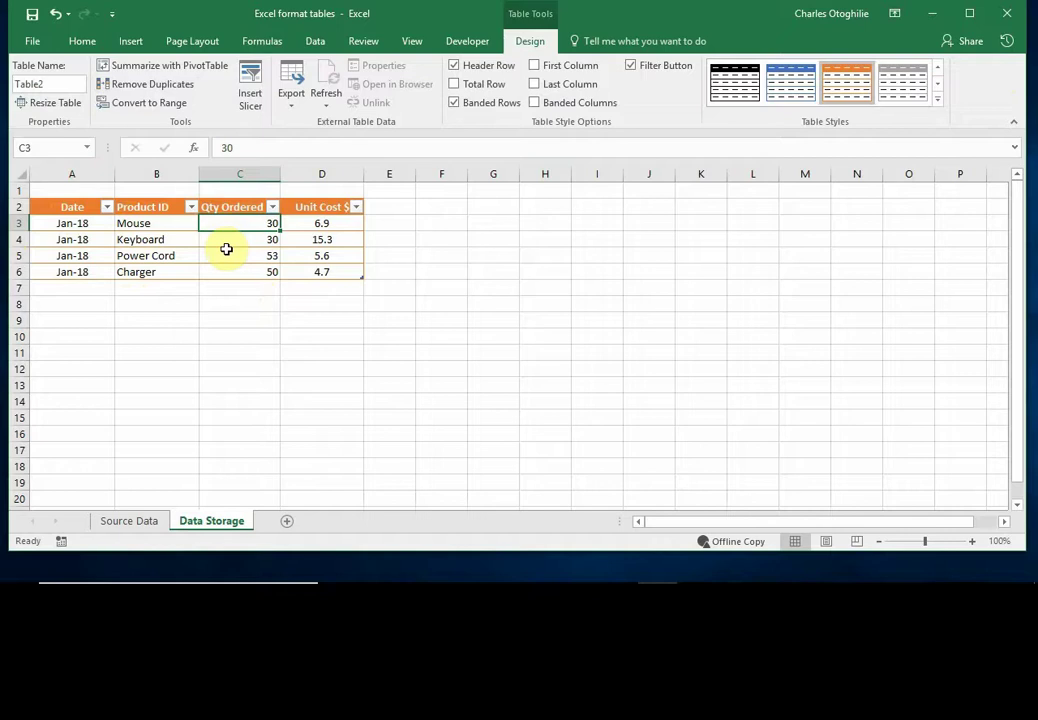
{"action": "left_click", "coordinate": [45, 83]}
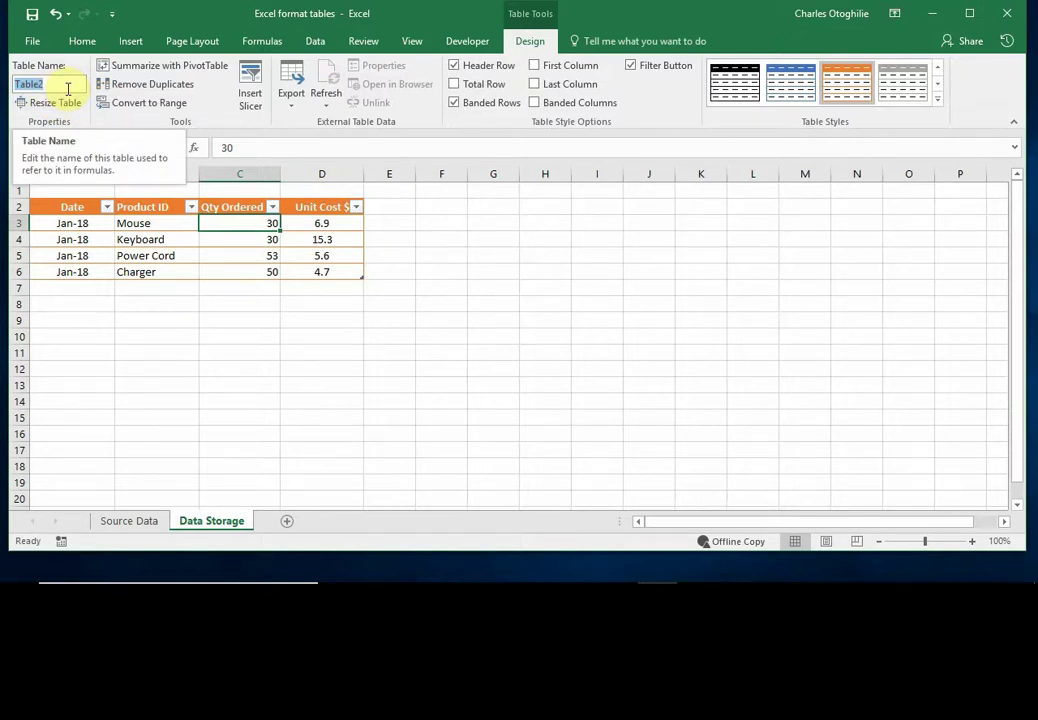
{"action": "type", "text": "Dta"}
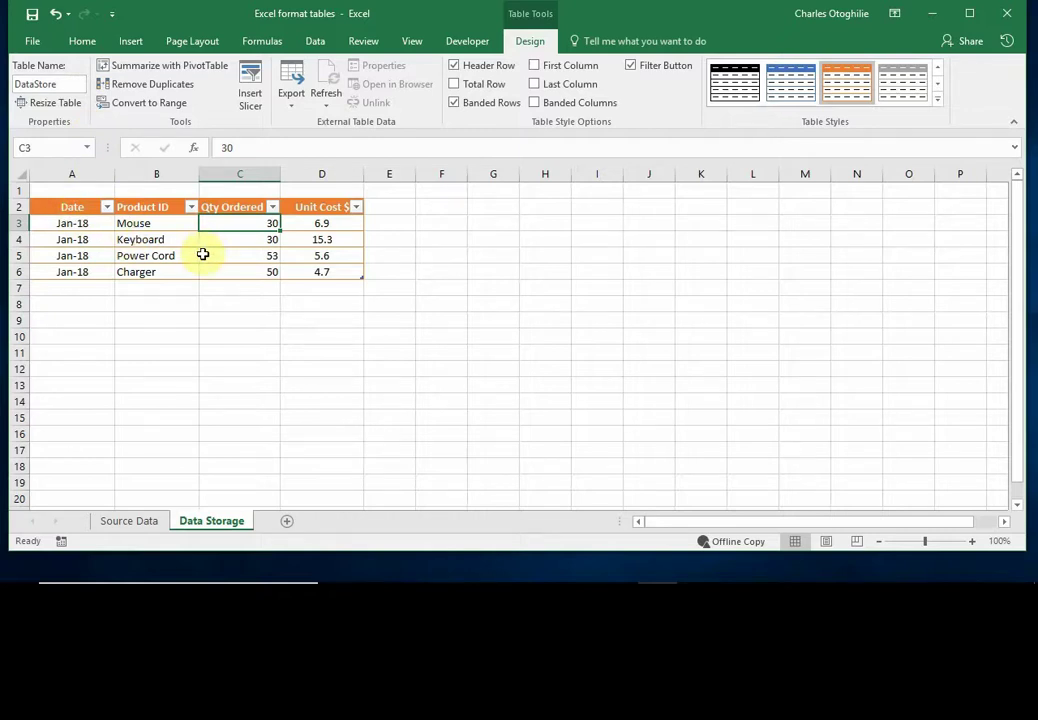
Step: Check the DataStore entry and the range it refers to in Name Manager
{"action": "left_click", "coordinate": [148, 242]}
{"action": "left_click", "coordinate": [285, 252]}
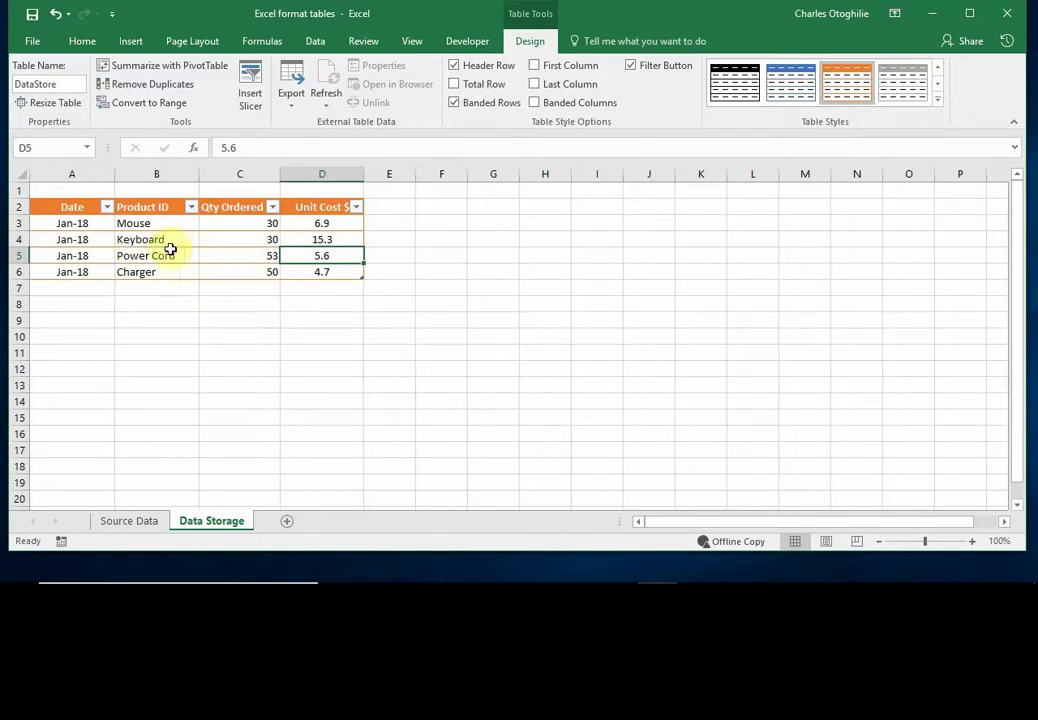
{"action": "left_click", "coordinate": [263, 42]}
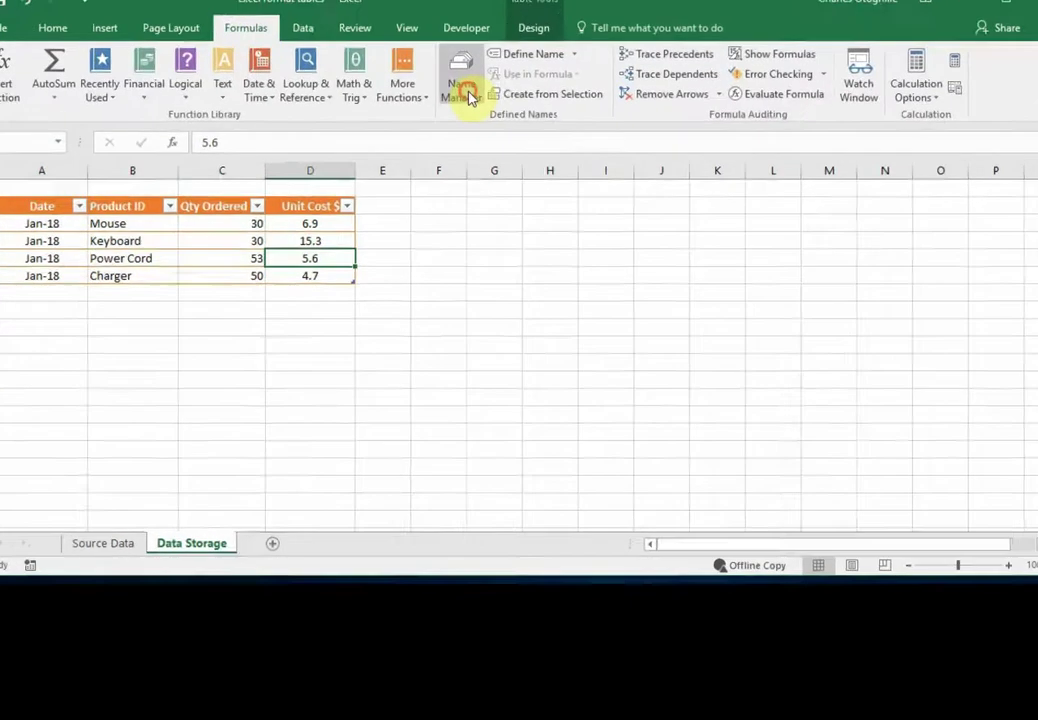
{"action": "left_click", "coordinate": [461, 90]}
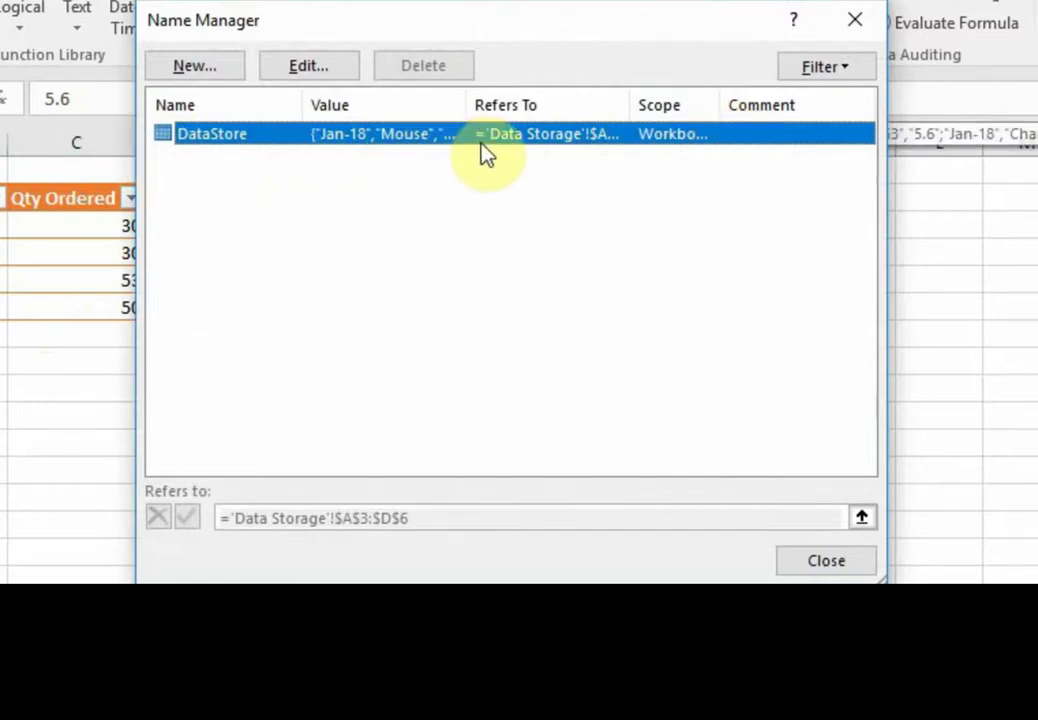
{"action": "left_click", "coordinate": [864, 566]}
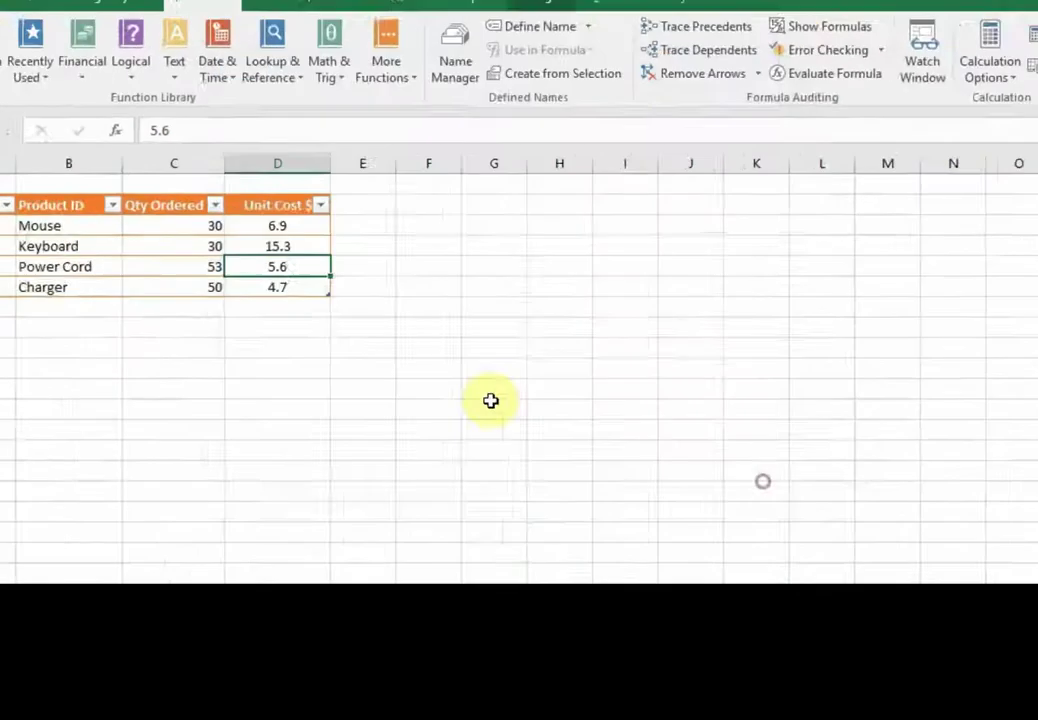
Step: Examine the Summarize with PivotTable and Remove Duplicates tools offered for the table, including where Remove Duplicates appears among the general data tools
{"action": "left_click", "coordinate": [72, 241]}
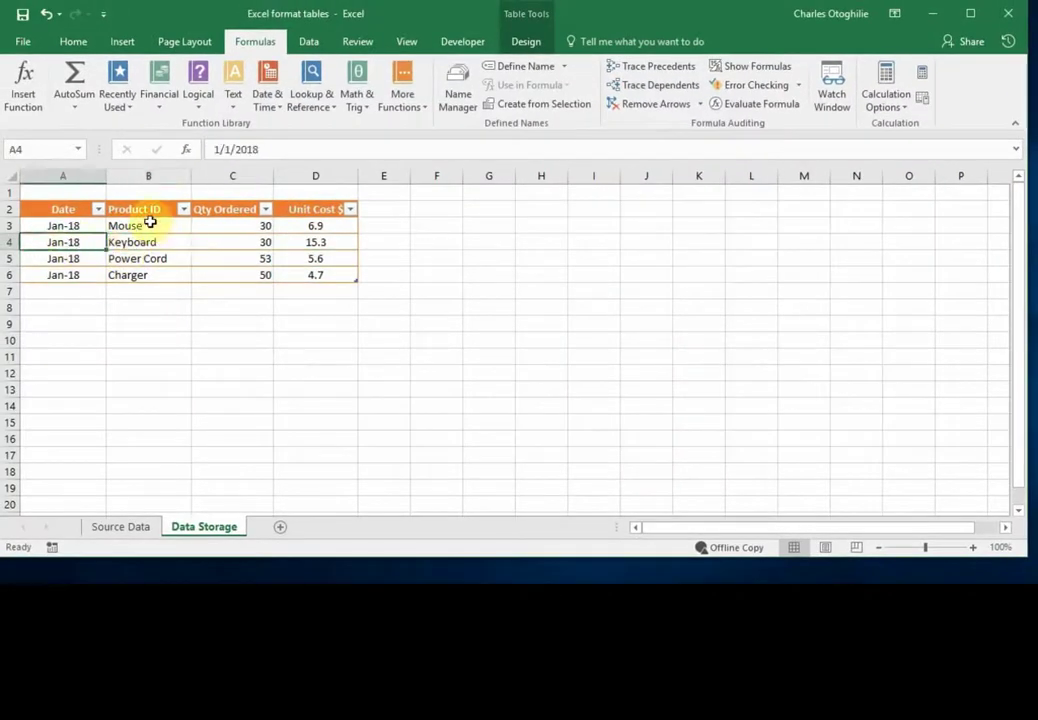
{"action": "left_click", "coordinate": [150, 224]}
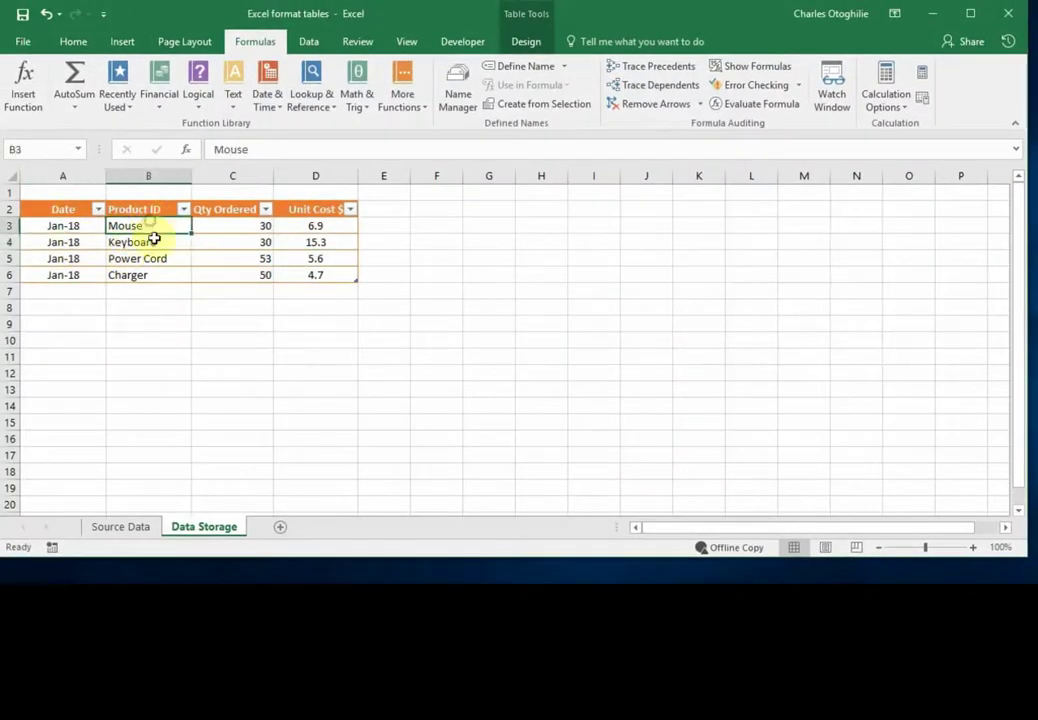
{"action": "left_click", "coordinate": [527, 42]}
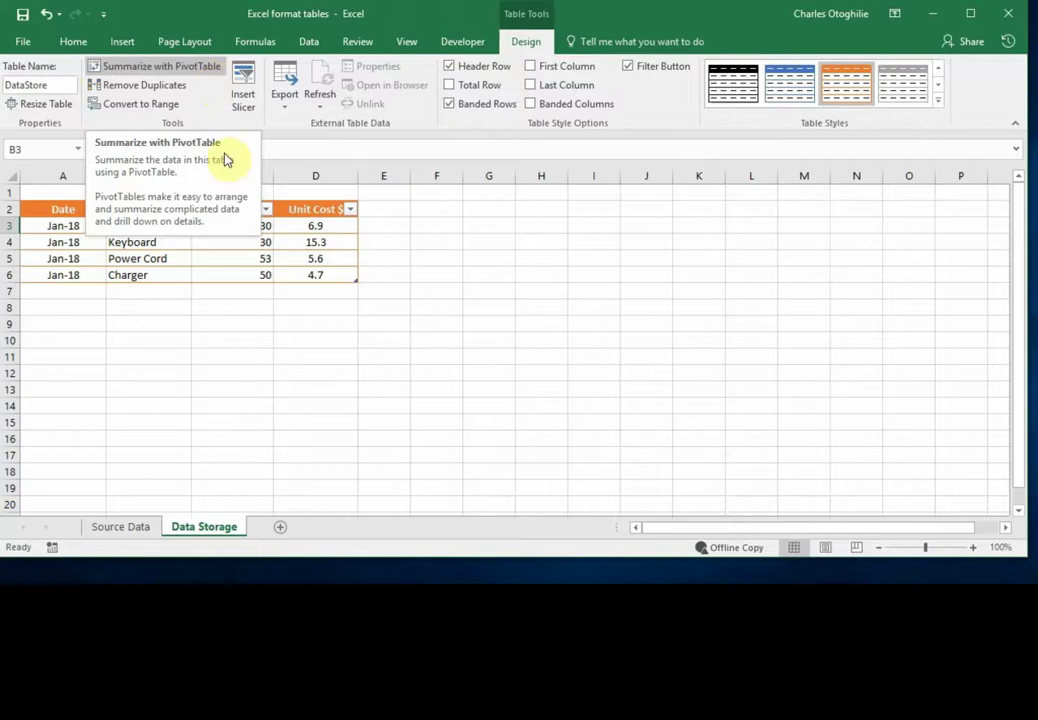
{"action": "left_click", "coordinate": [166, 240]}
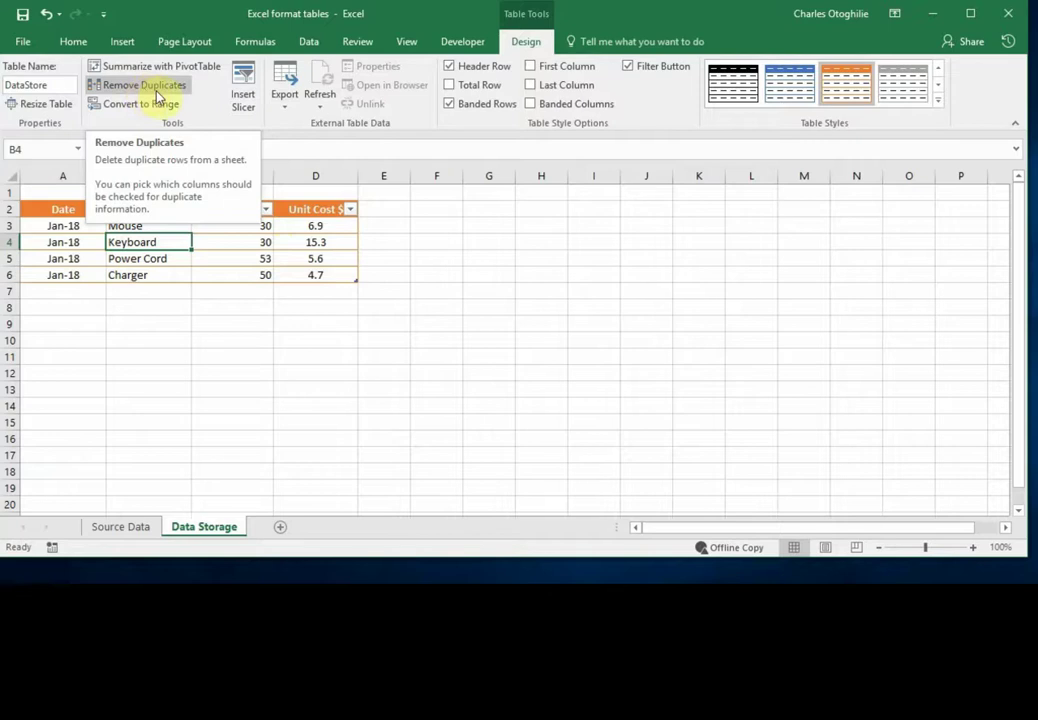
{"action": "left_click", "coordinate": [310, 42]}
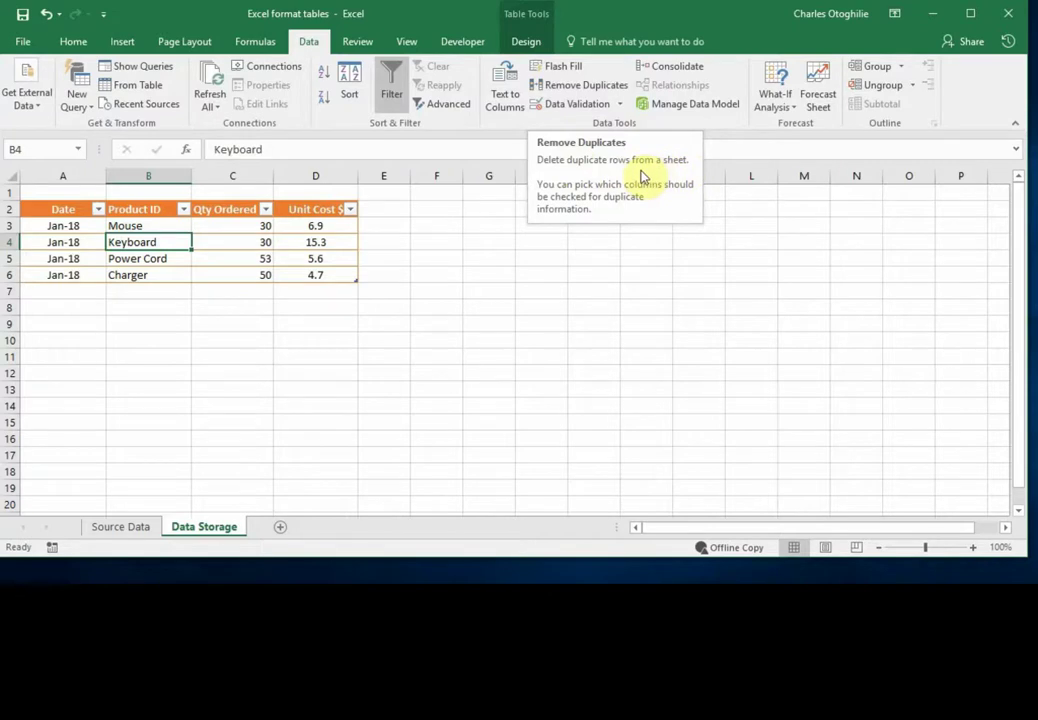
{"action": "left_click", "coordinate": [528, 42]}
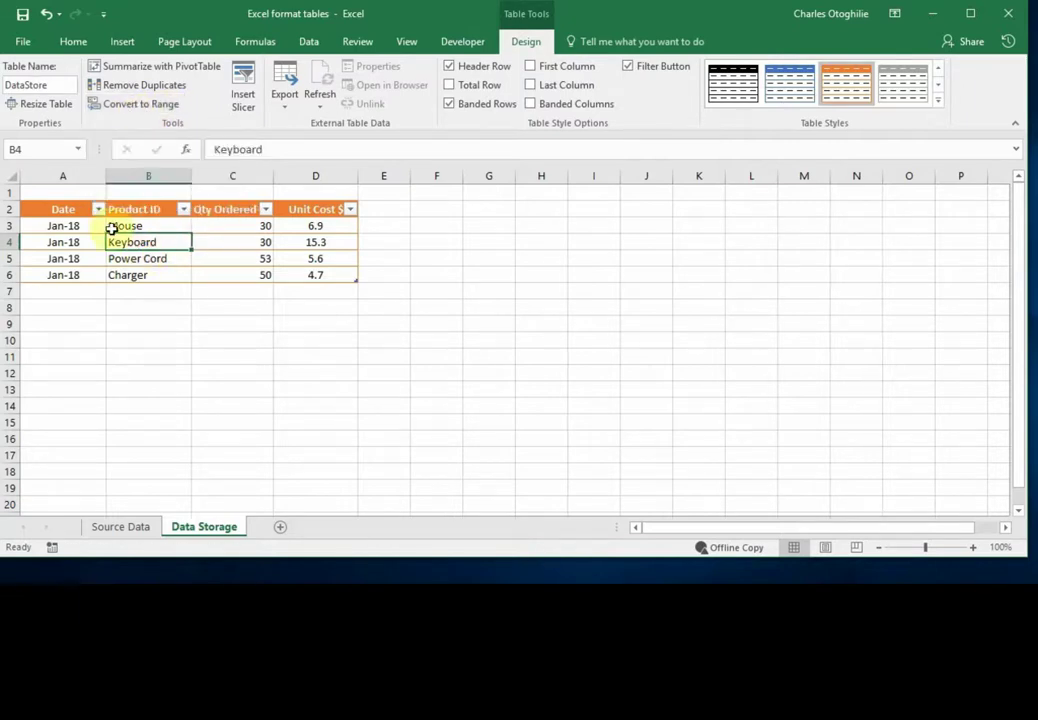
Step: Convert the DataStore table in A2:D6 to a normal range
{"action": "left_click", "coordinate": [75, 226]}
{"action": "left_click_drag", "start_coordinate": [70, 207], "coordinate": [314, 279]}
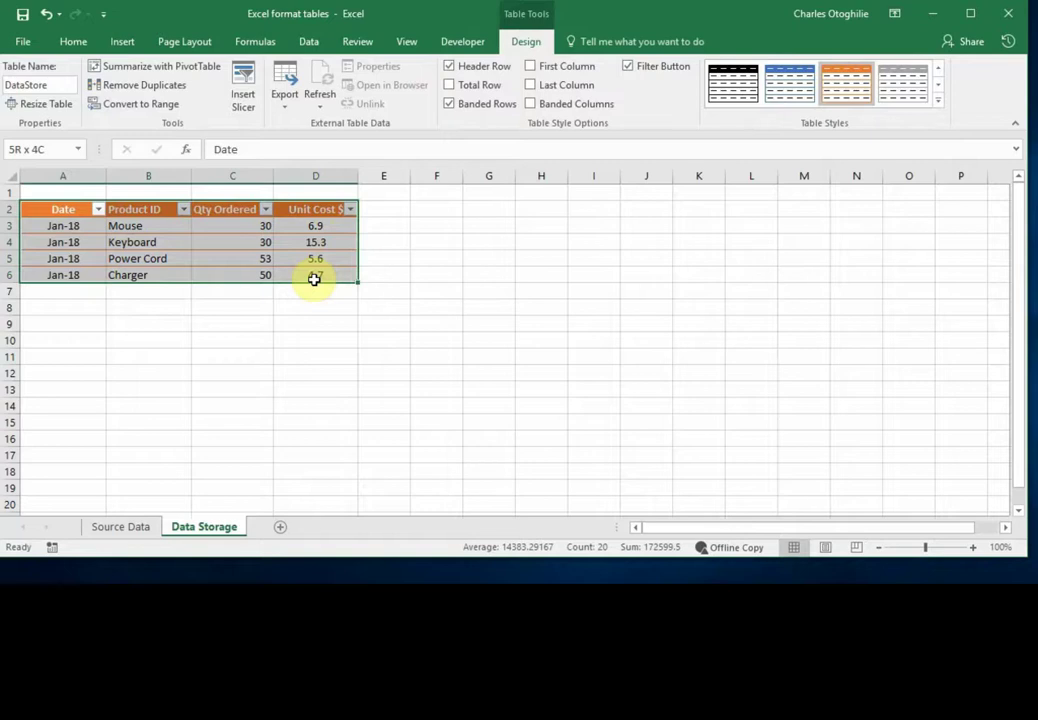
{"action": "left_click_drag", "start_coordinate": [314, 279], "coordinate": [314, 279]}
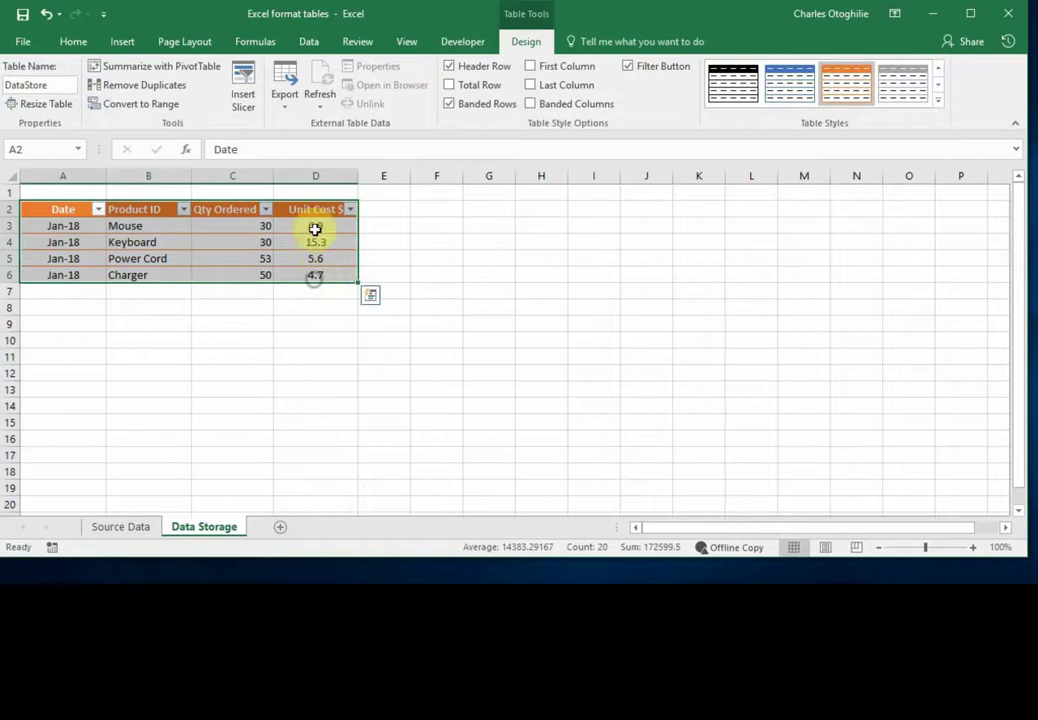
{"action": "left_click", "coordinate": [139, 105]}
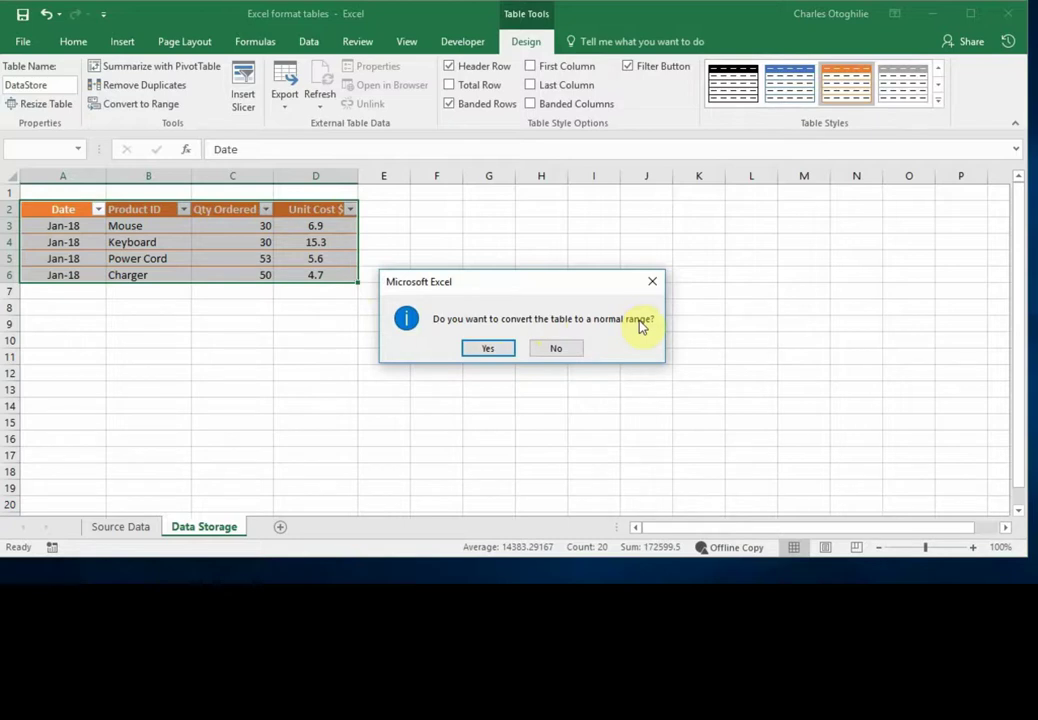
{"action": "left_click", "coordinate": [498, 350]}
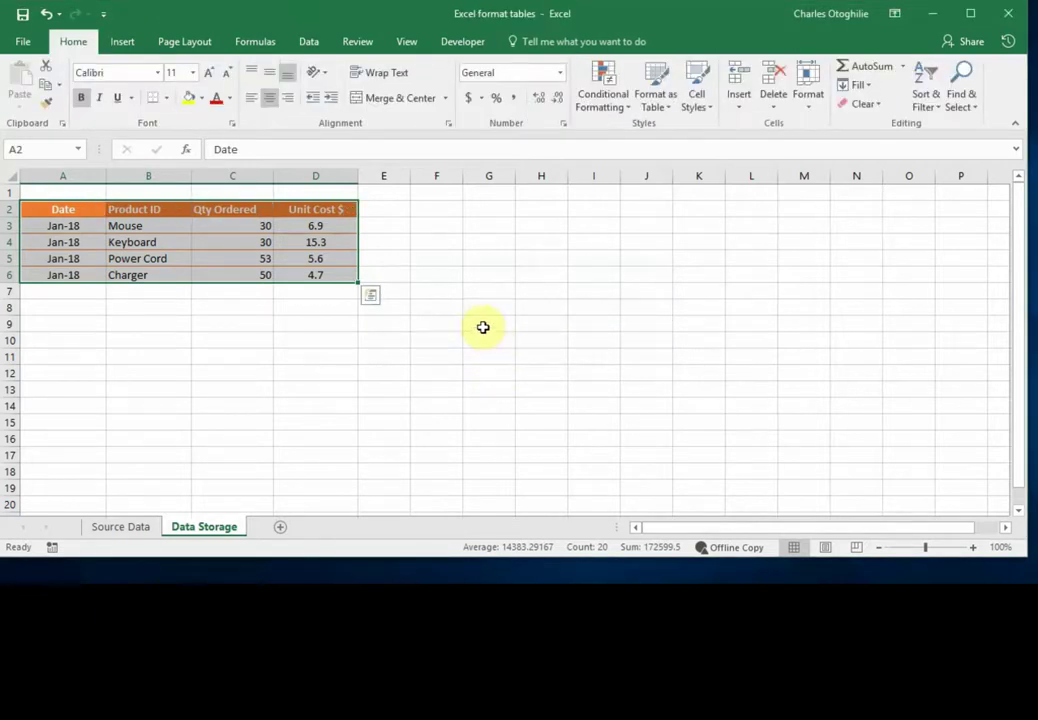
Step: Examine the converted range A2:D6, checking its cells for filter arrows and for availability of the table design tools
{"action": "left_click", "coordinate": [225, 235]}
{"action": "left_click", "coordinate": [127, 243]}
{"action": "left_click", "coordinate": [260, 253]}
{"action": "left_click", "coordinate": [160, 243]}
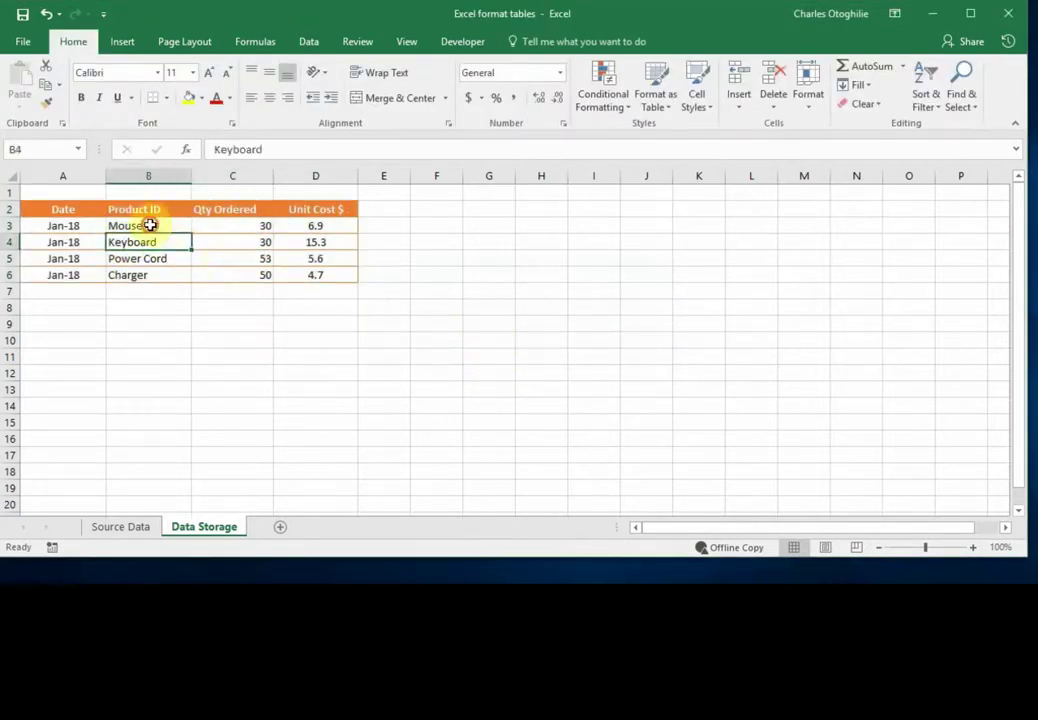
{"action": "left_click", "coordinate": [150, 226]}
{"action": "left_click", "coordinate": [262, 244]}
{"action": "left_click", "coordinate": [132, 248]}
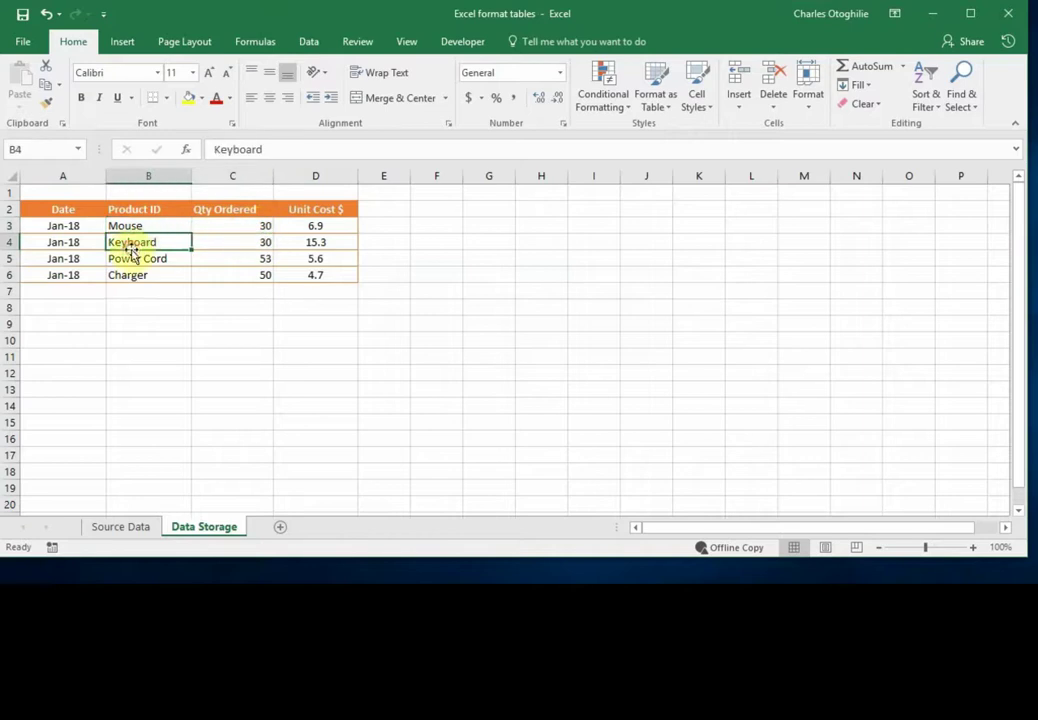
{"action": "left_click", "coordinate": [120, 221]}
{"action": "left_click", "coordinate": [70, 226]}
{"action": "left_click", "coordinate": [212, 242]}
{"action": "left_click", "coordinate": [318, 259]}
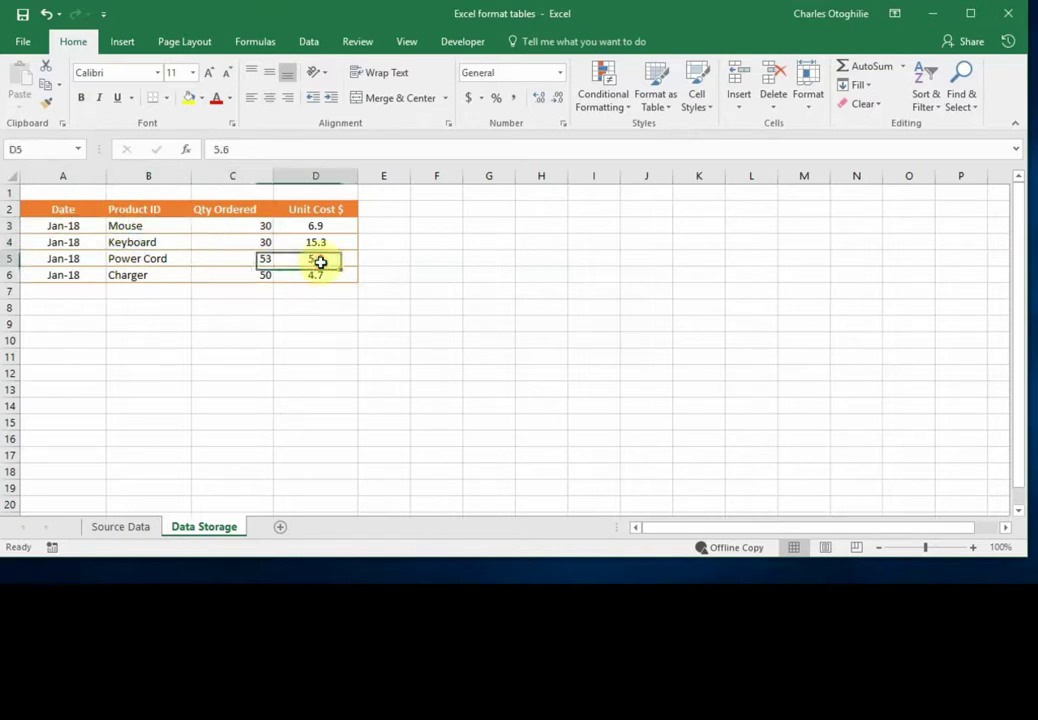
{"action": "left_click", "coordinate": [320, 240]}
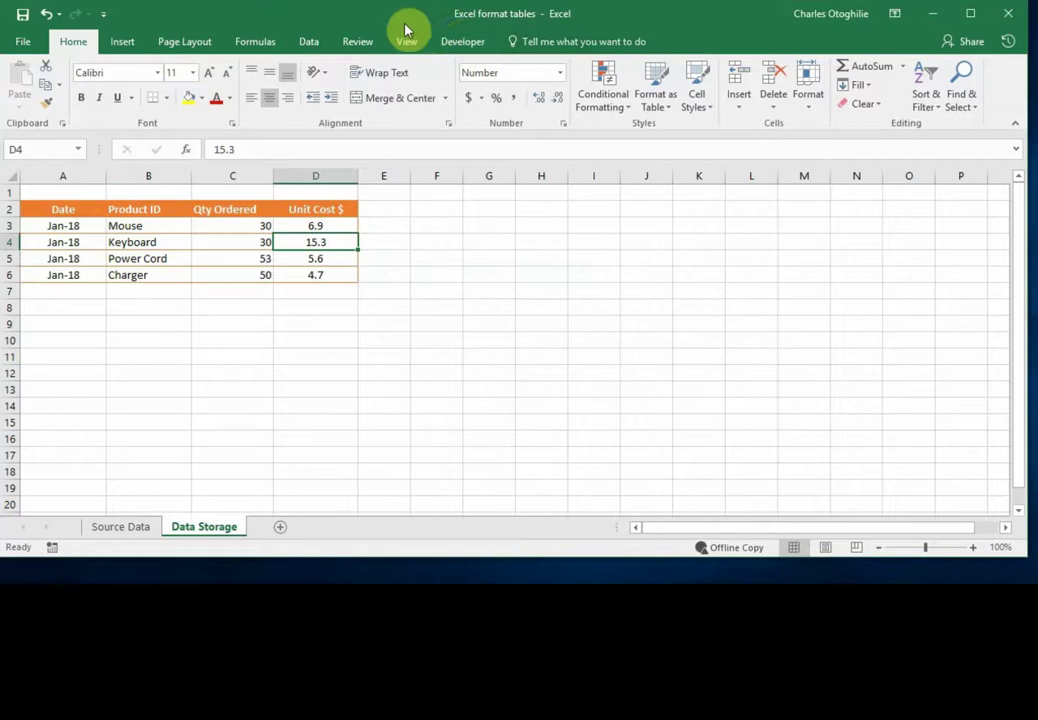
{"action": "left_click", "coordinate": [74, 256]}
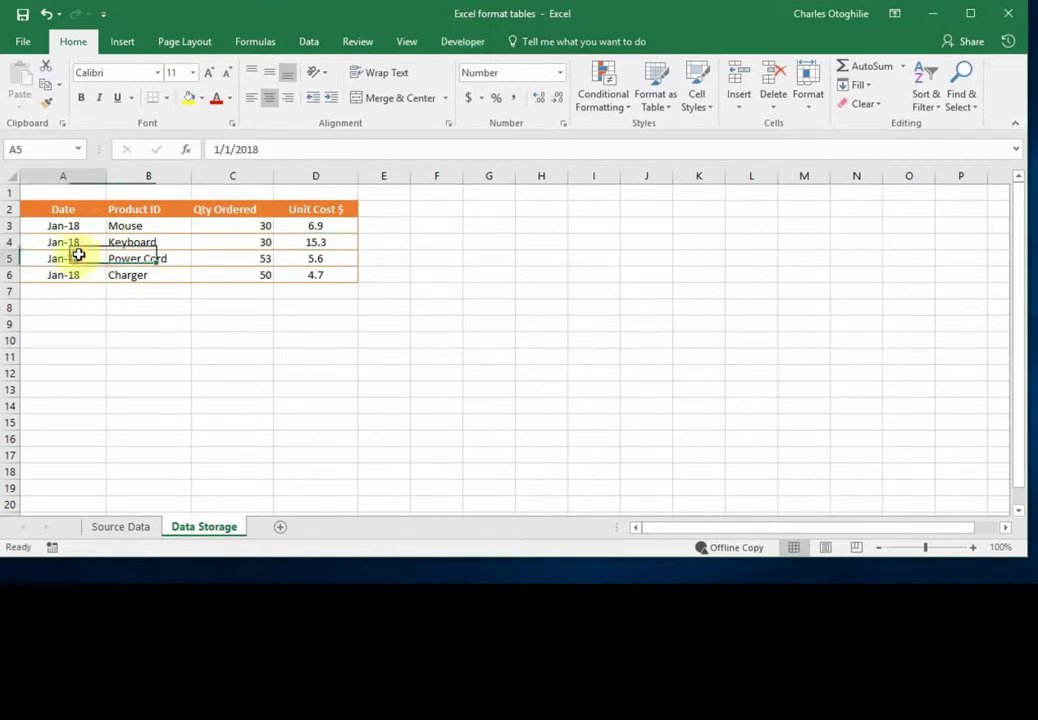
{"action": "left_click_drag", "start_coordinate": [64, 209], "coordinate": [303, 274]}
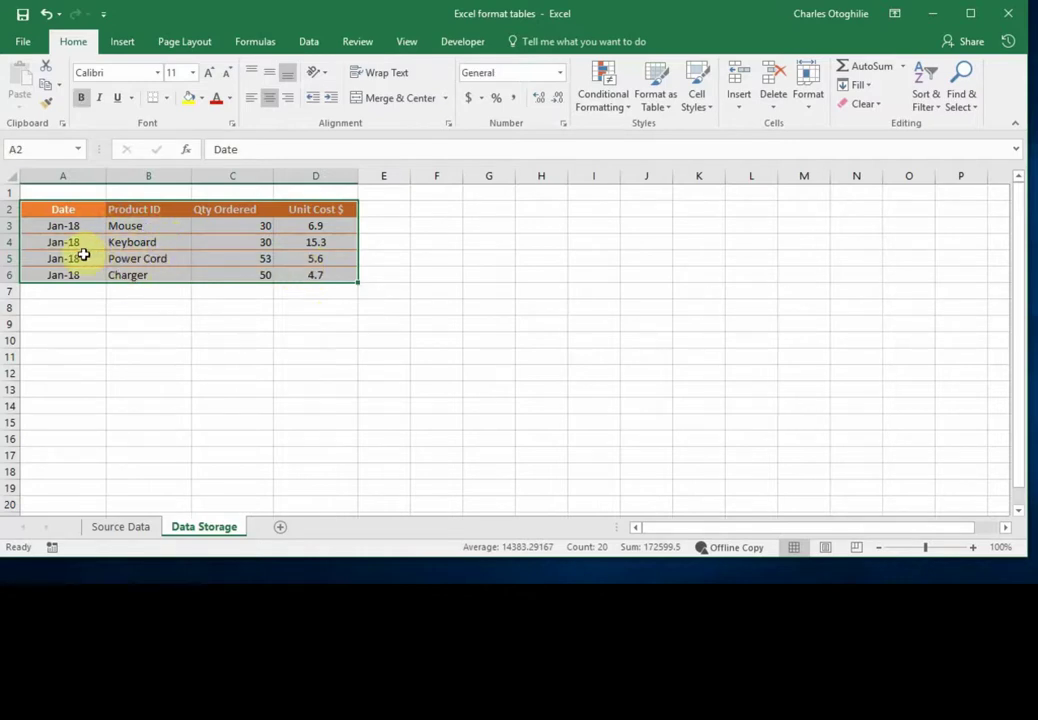
Step: Format the range A2:D6 as a table with headers, using the light orange style with a solid header row
{"action": "left_click_drag", "start_coordinate": [88, 215], "coordinate": [283, 276]}
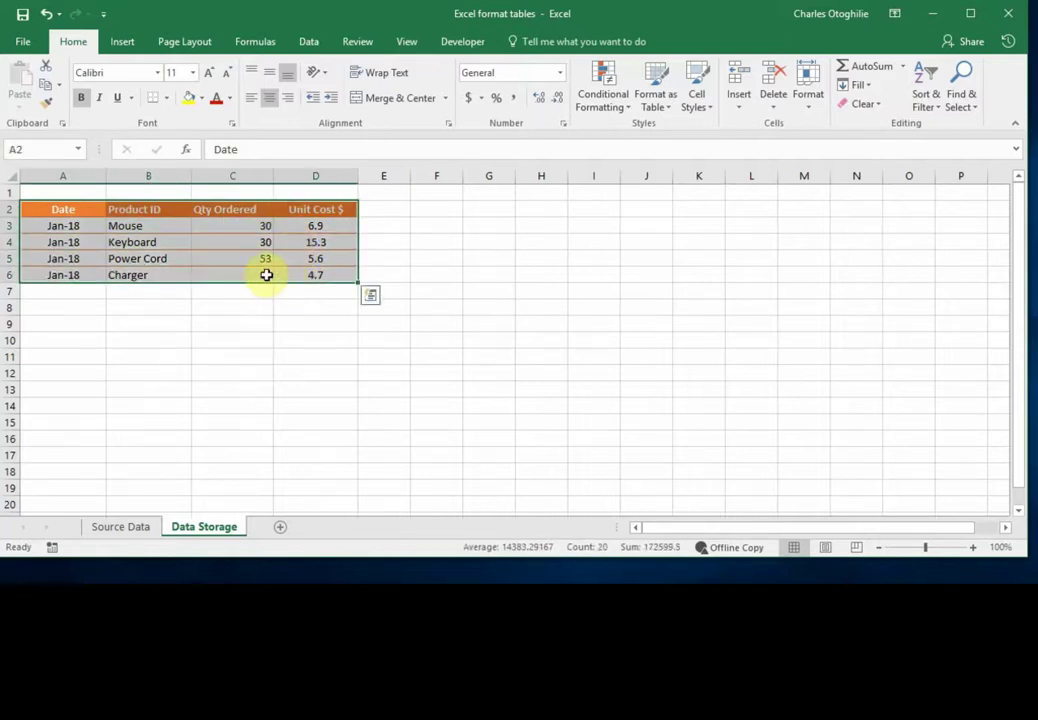
{"action": "left_click", "coordinate": [243, 244]}
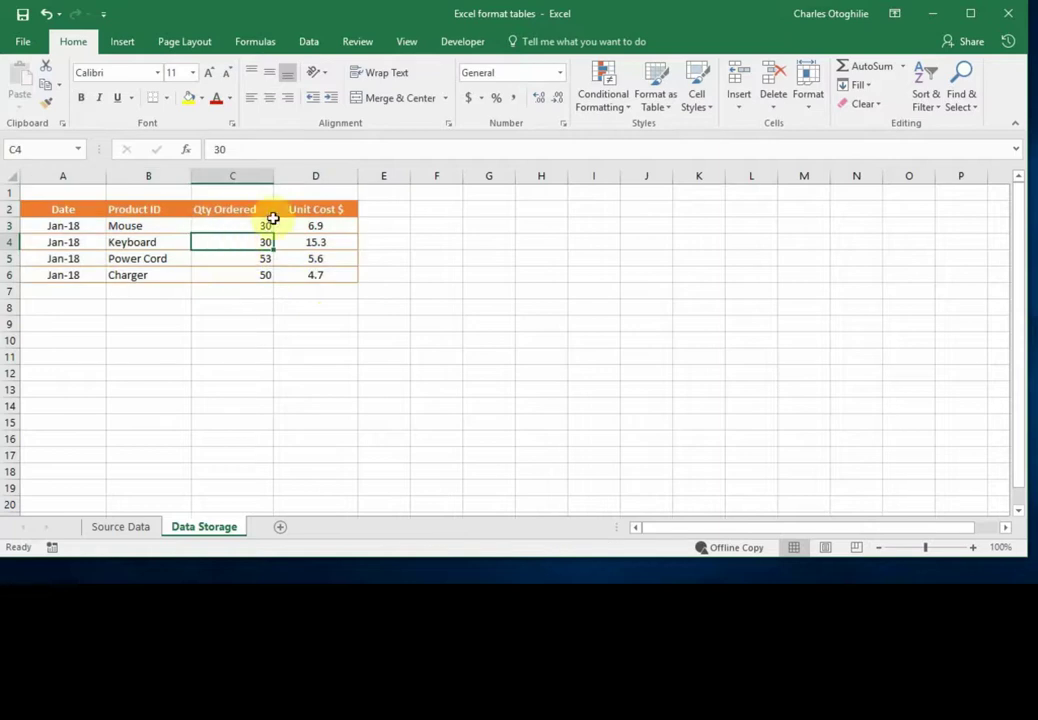
{"action": "left_click", "coordinate": [670, 114]}
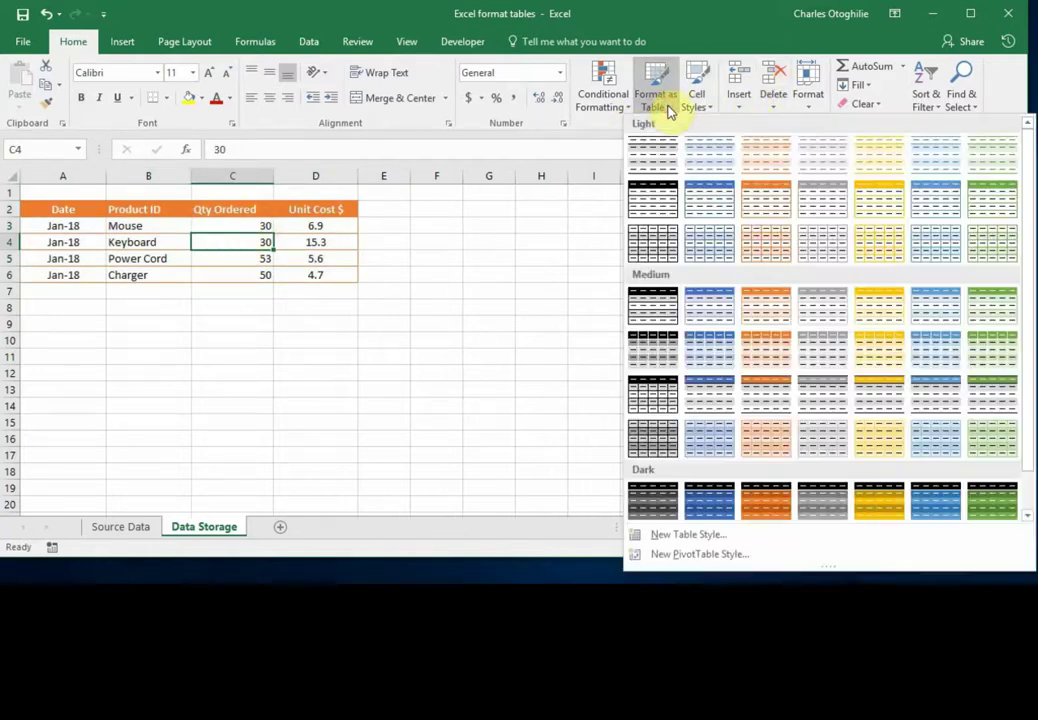
{"action": "left_click", "coordinate": [766, 203]}
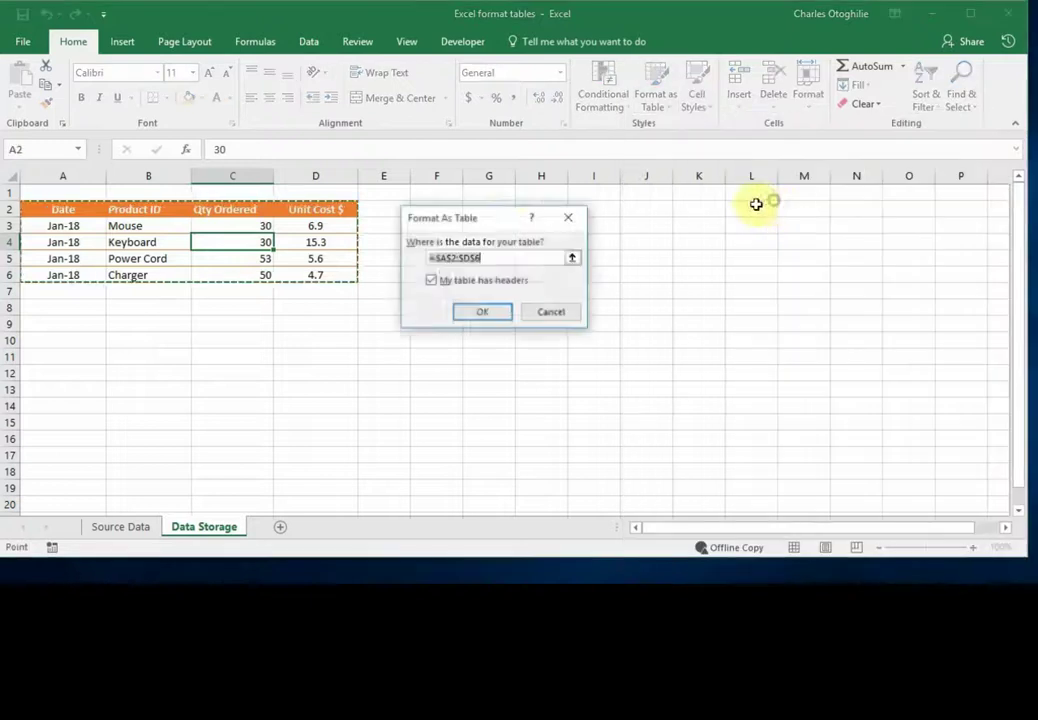
{"action": "left_click", "coordinate": [483, 313]}
{"action": "left_click", "coordinate": [281, 225]}
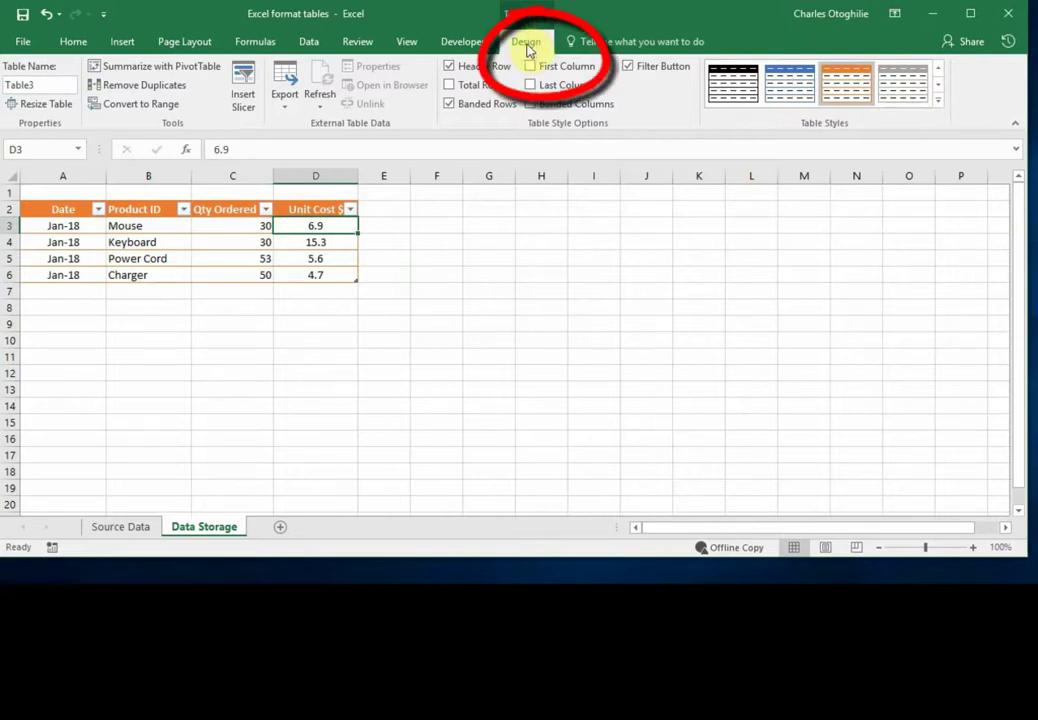
Step: Examine the Insert Slicer and Export tools offered for the table in A2:D6 and the data they would use
{"action": "left_click", "coordinate": [224, 258]}
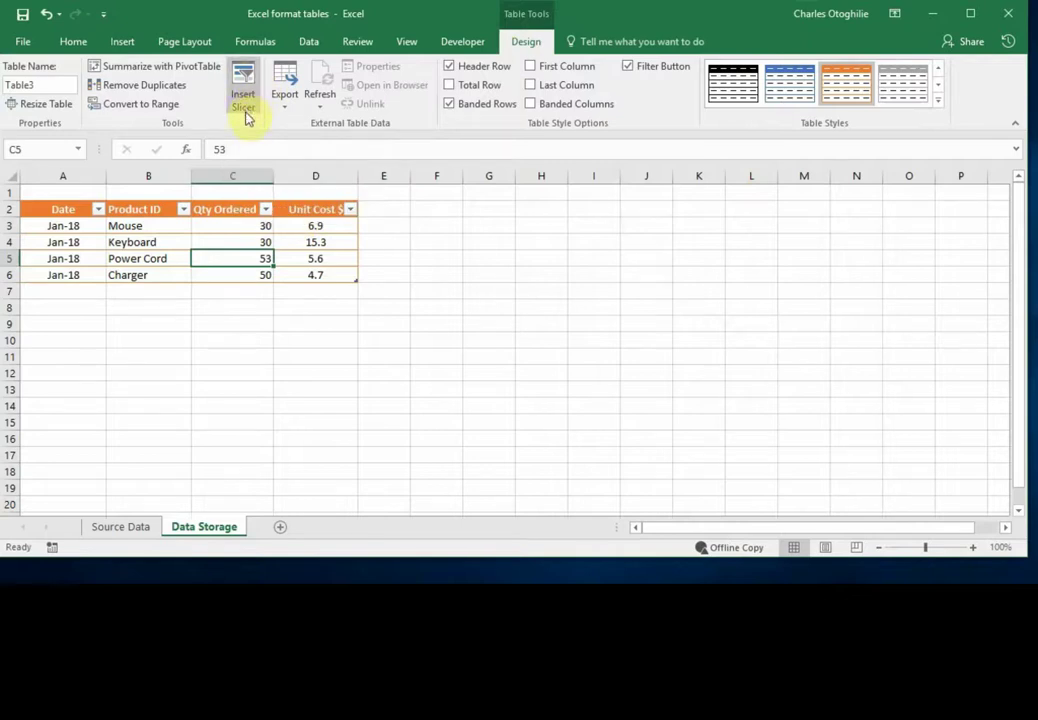
{"action": "left_click_drag", "start_coordinate": [45, 226], "coordinate": [298, 270]}
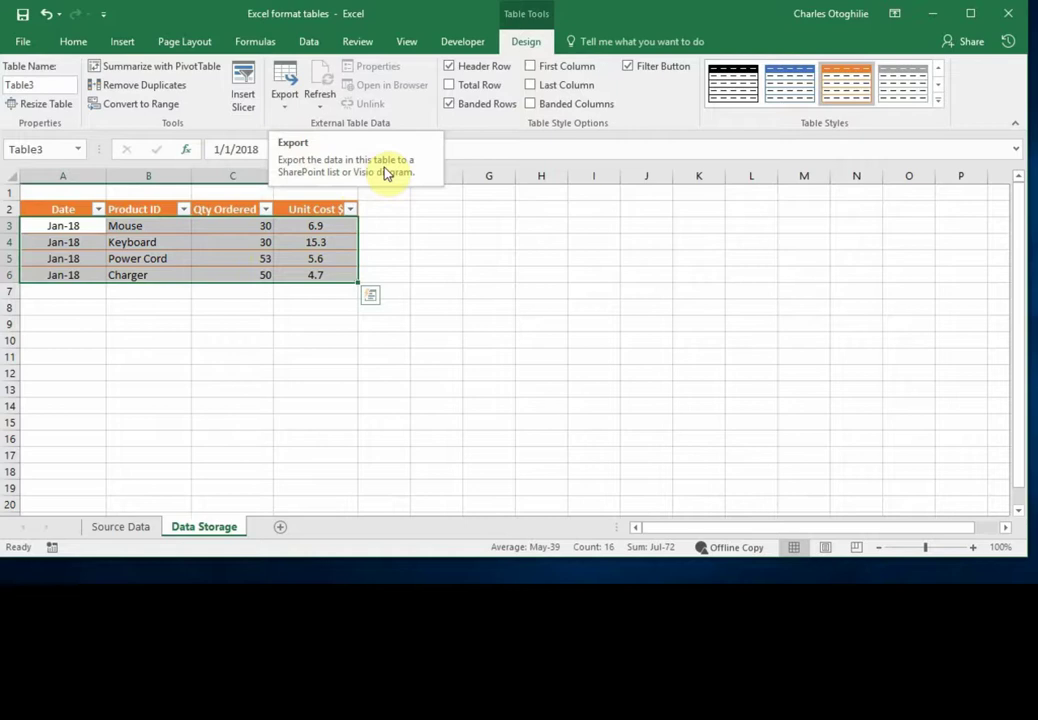
{"action": "left_click", "coordinate": [282, 245]}
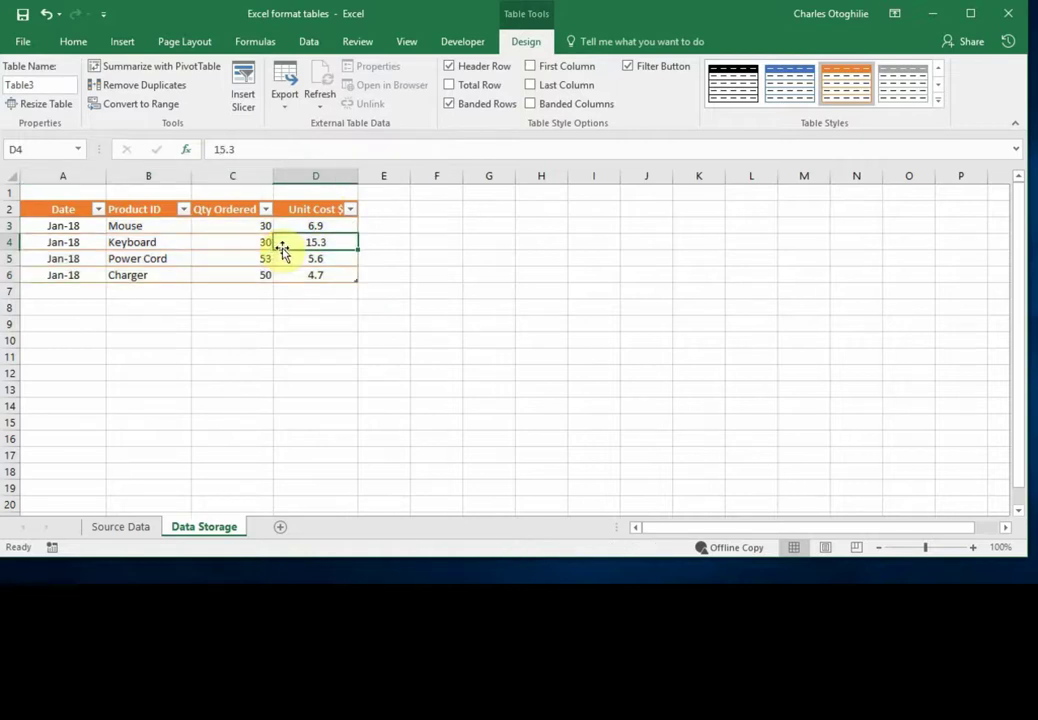
{"action": "left_click", "coordinate": [225, 241]}
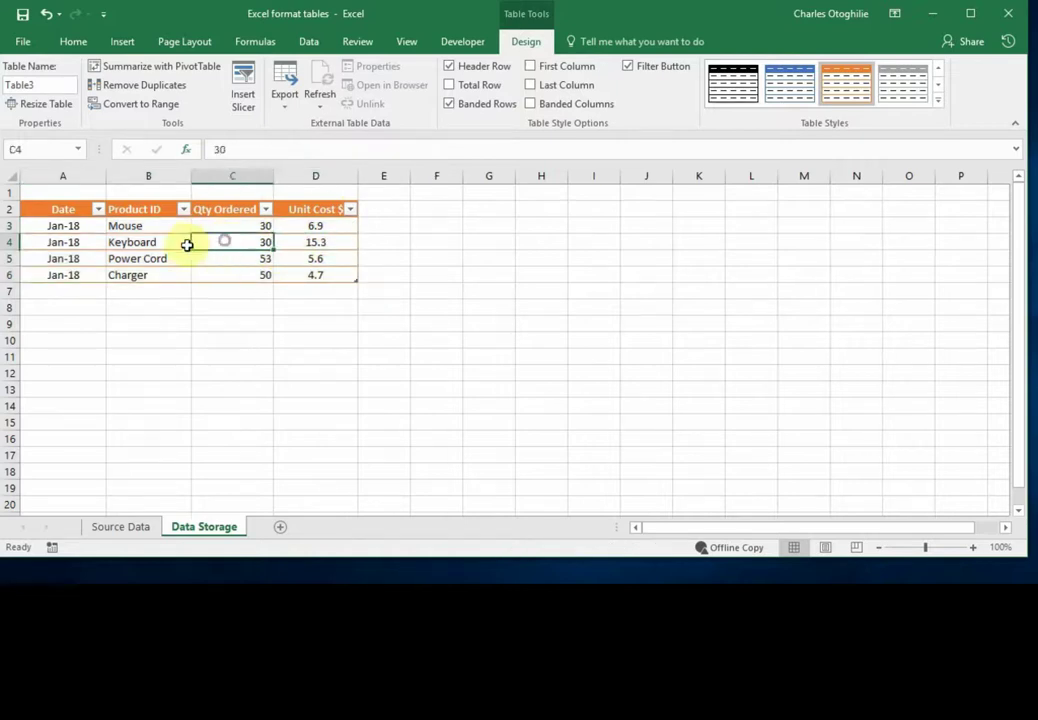
{"action": "left_click", "coordinate": [152, 242]}
{"action": "left_click", "coordinate": [258, 241]}
{"action": "left_click", "coordinate": [315, 242]}
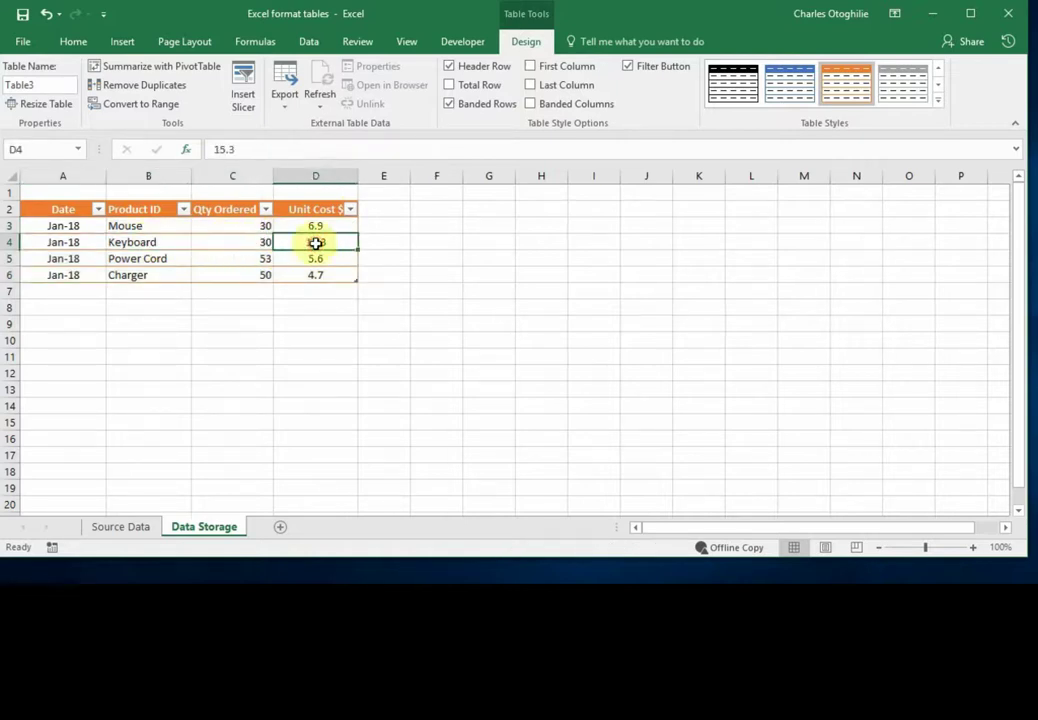
Step: Run Refresh All on the Data Storage table and look over its data rows
{"action": "left_click", "coordinate": [322, 110]}
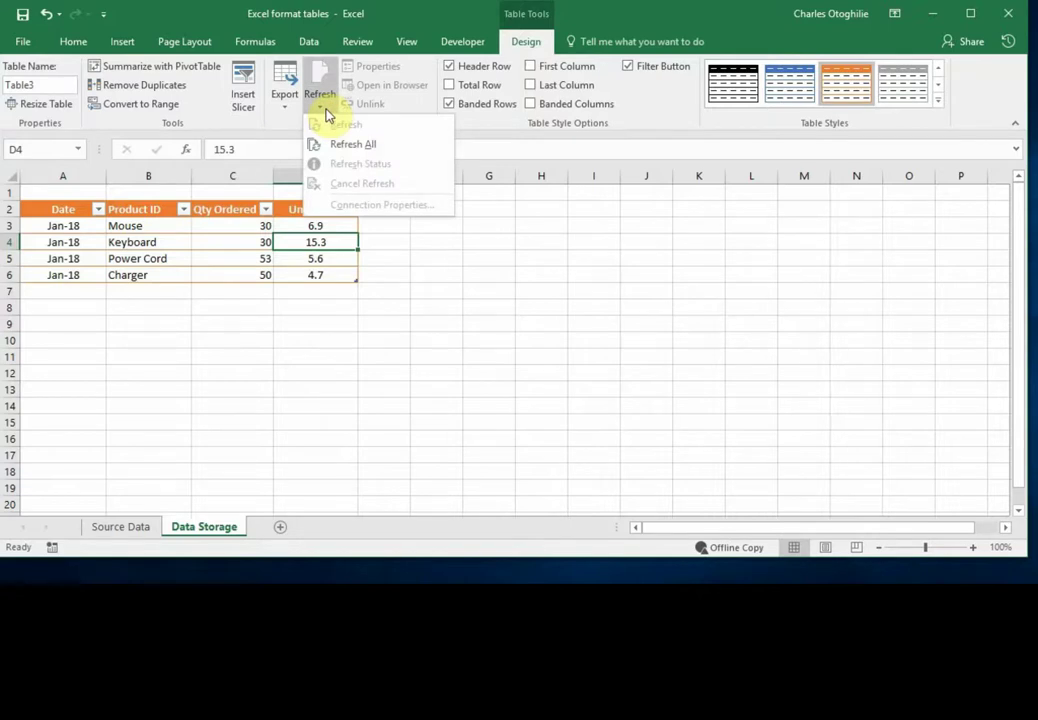
{"action": "left_click", "coordinate": [350, 144]}
{"action": "left_click", "coordinate": [185, 260]}
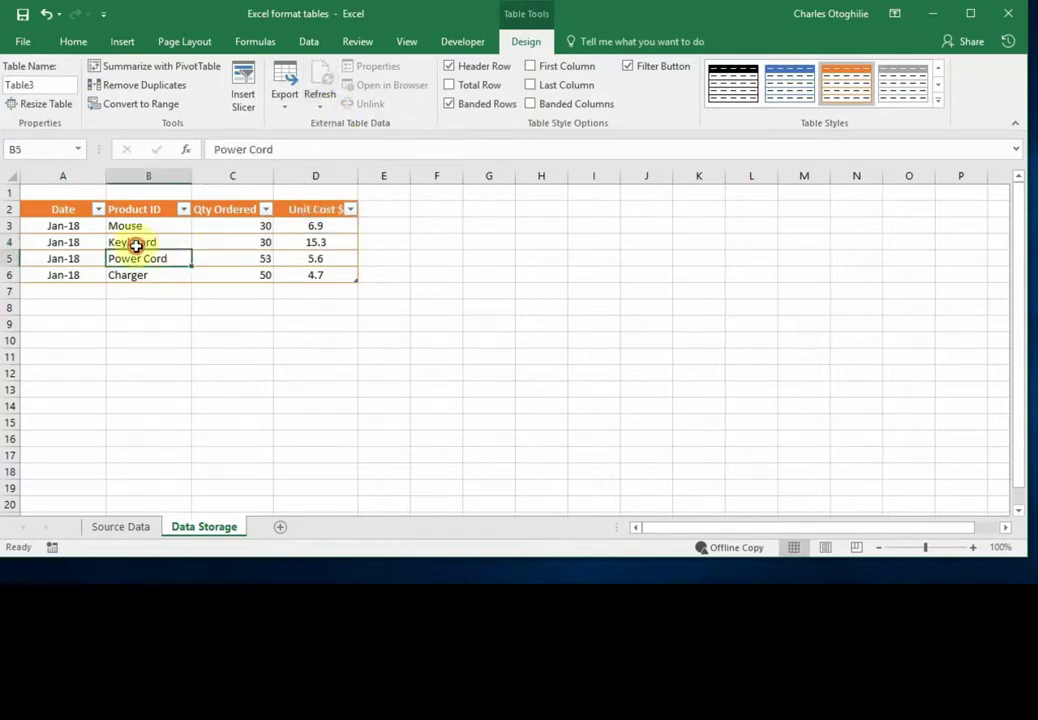
{"action": "left_click", "coordinate": [134, 243]}
{"action": "left_click", "coordinate": [313, 242]}
{"action": "left_click", "coordinate": [118, 243]}
{"action": "left_click", "coordinate": [50, 226]}
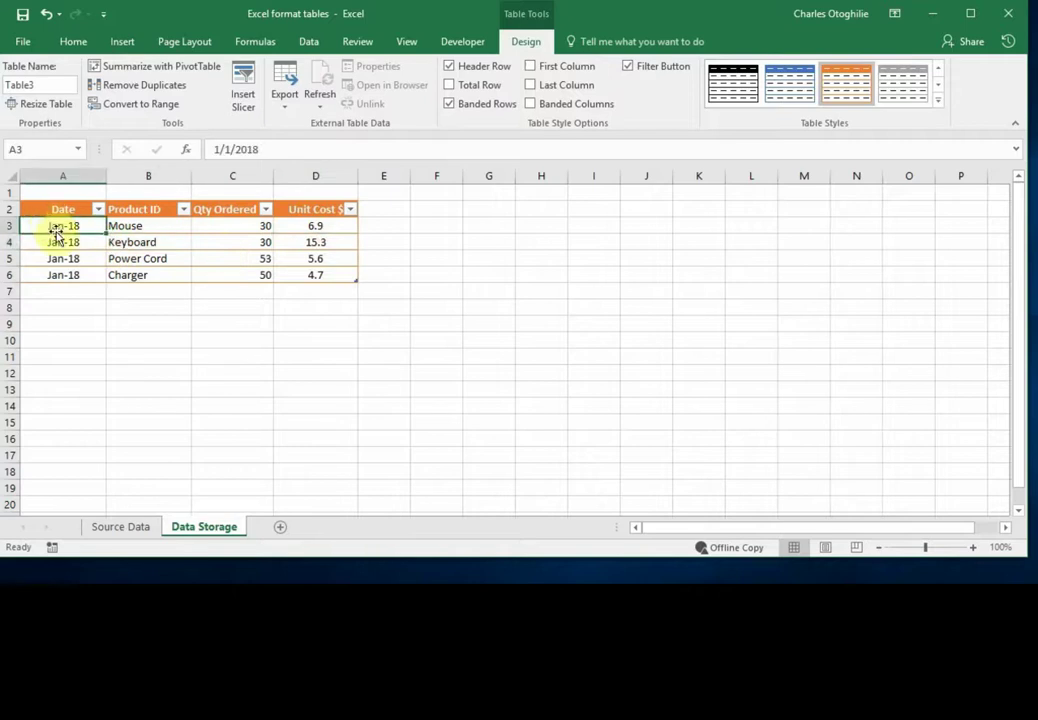
{"action": "left_click", "coordinate": [167, 259]}
{"action": "left_click", "coordinate": [303, 256]}
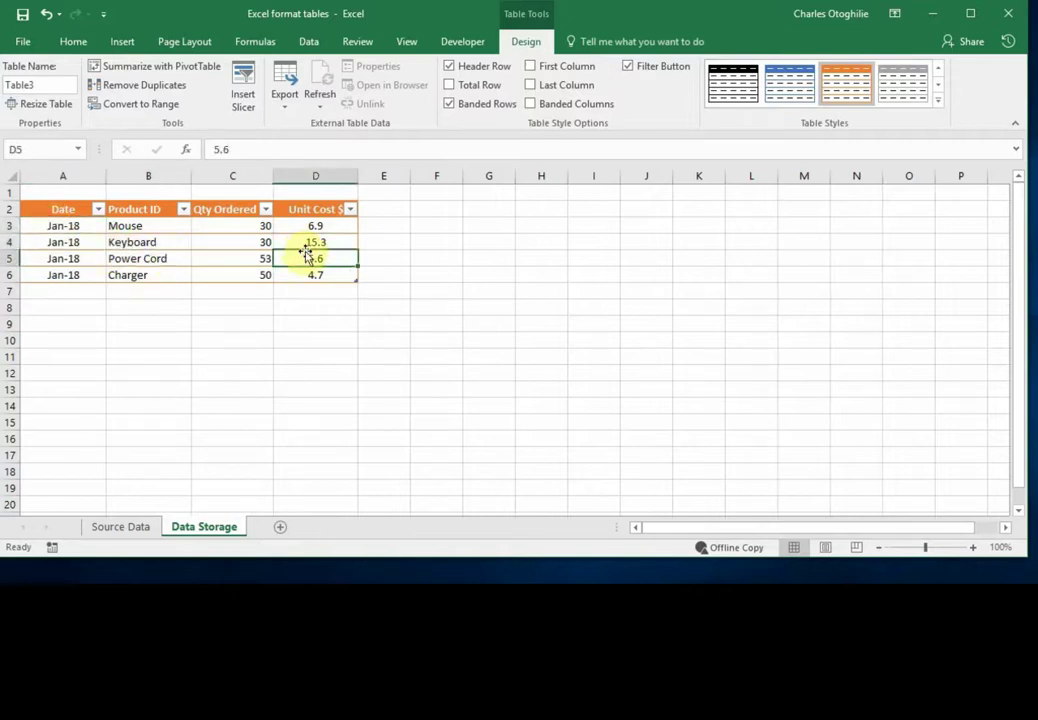
{"action": "left_click", "coordinate": [197, 242]}
{"action": "left_click", "coordinate": [321, 256]}
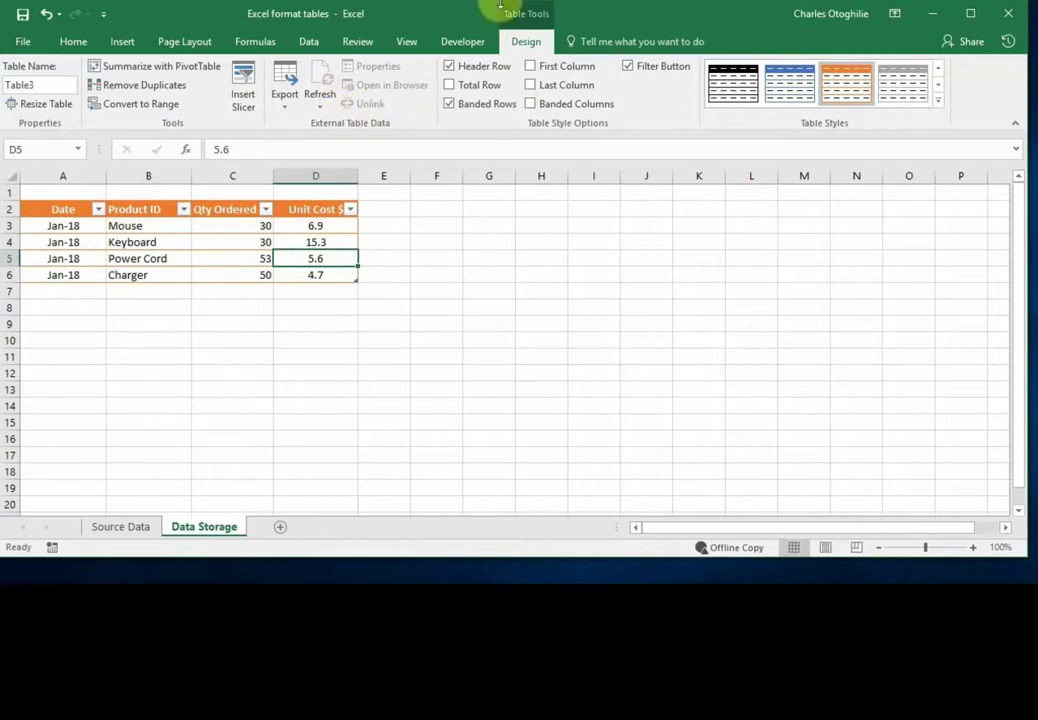
Step: Examine the table style options, turning the table's header row off and back on
{"action": "left_click", "coordinate": [294, 241]}
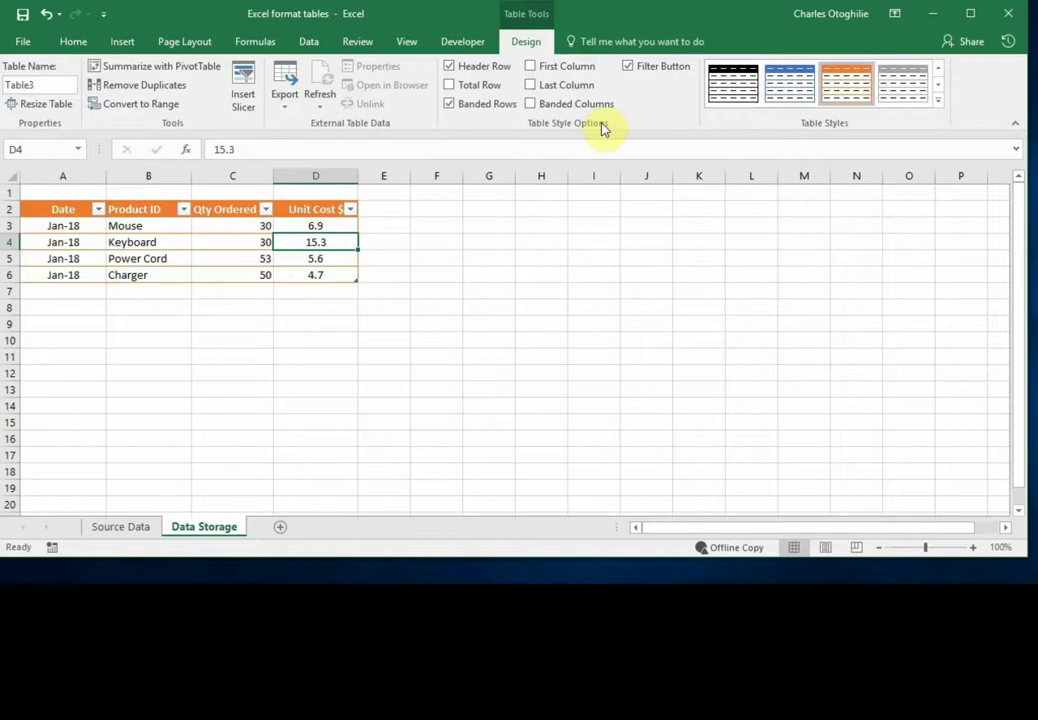
{"action": "left_click", "coordinate": [242, 240]}
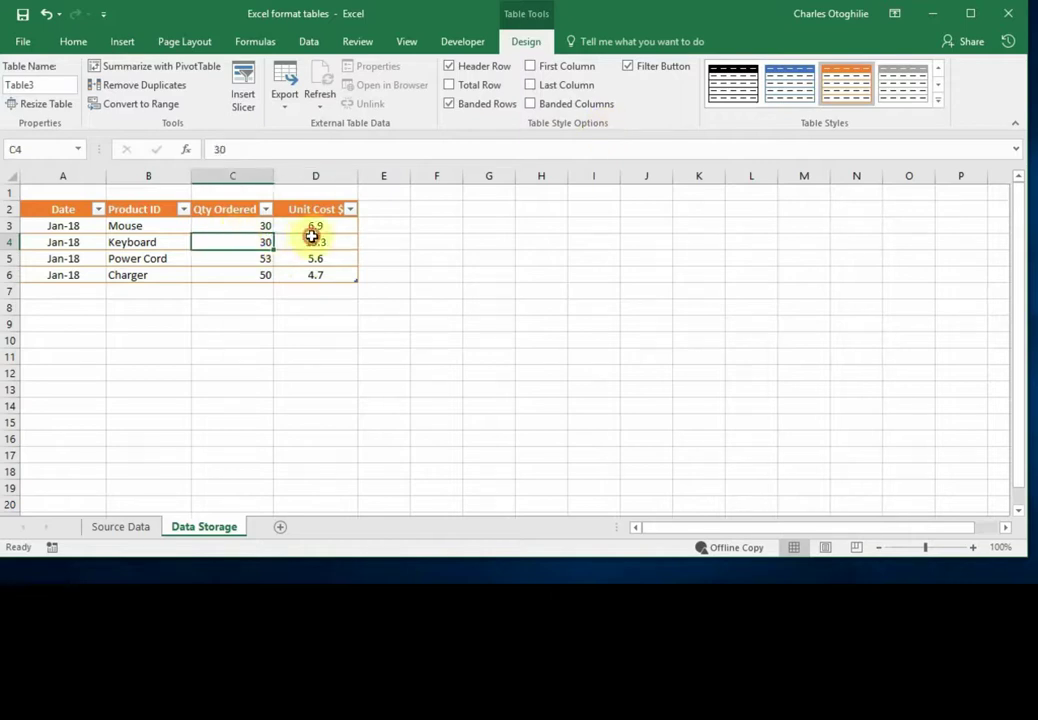
{"action": "left_click", "coordinate": [312, 238]}
{"action": "left_click", "coordinate": [316, 227]}
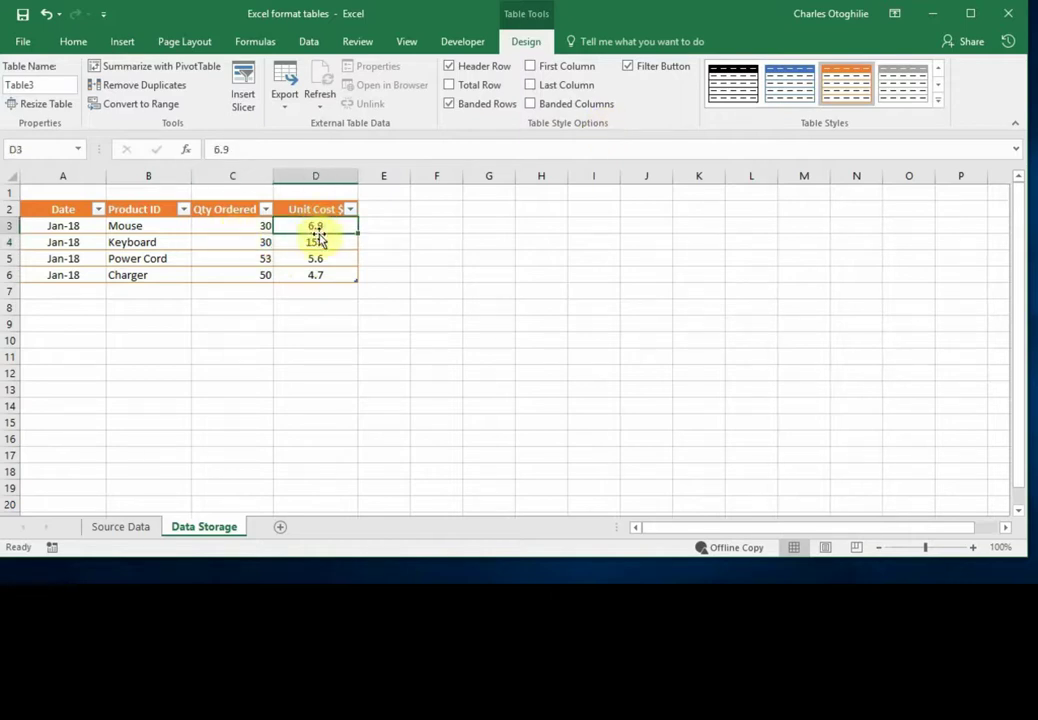
{"action": "left_click", "coordinate": [305, 256]}
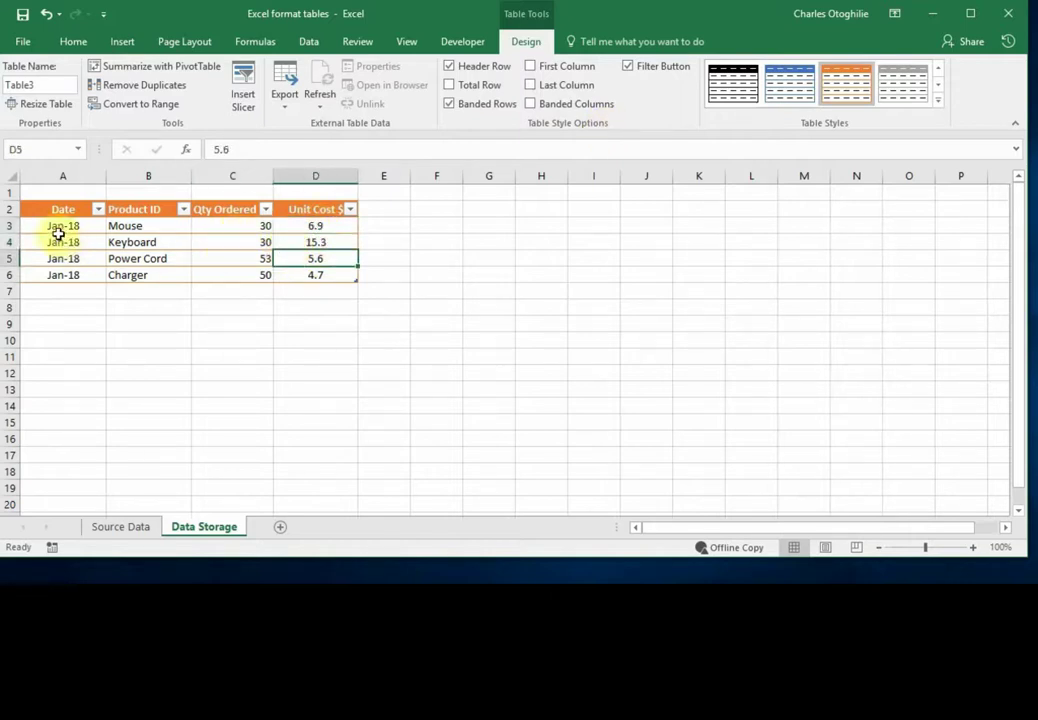
{"action": "left_click", "coordinate": [232, 242]}
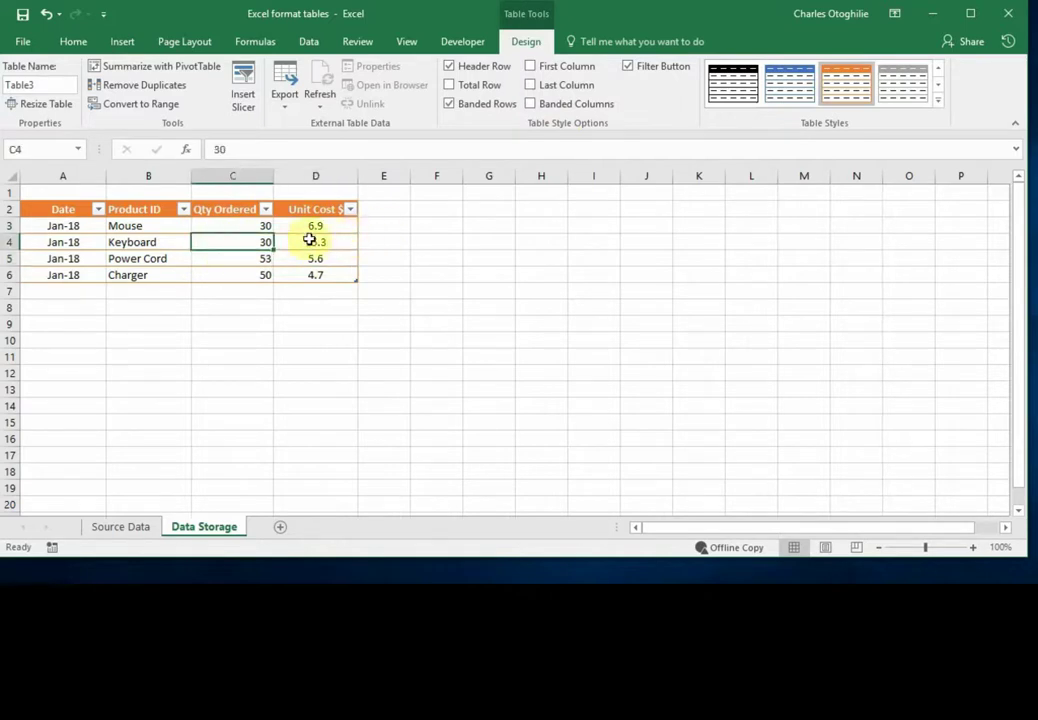
{"action": "left_click", "coordinate": [308, 228]}
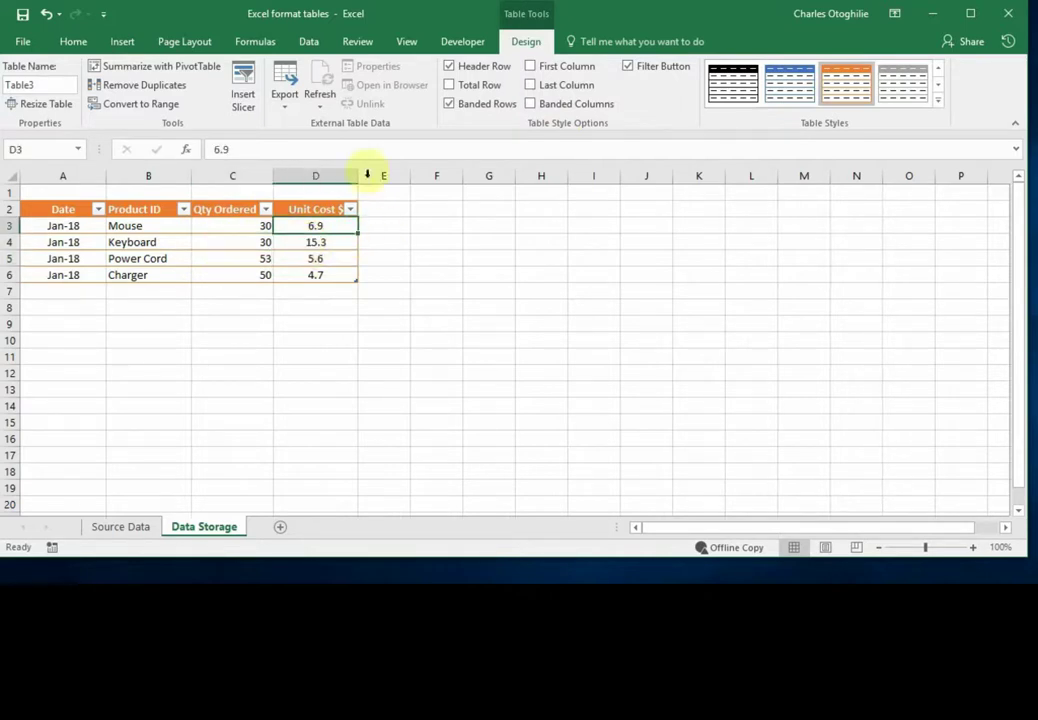
{"action": "left_click", "coordinate": [450, 67]}
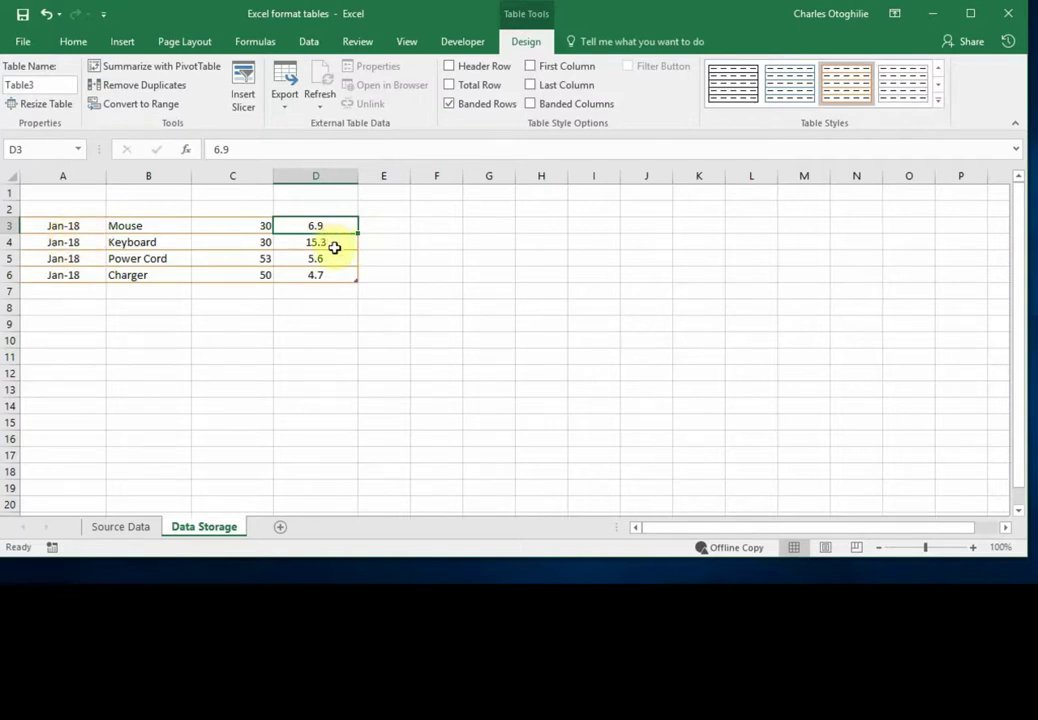
{"action": "left_click", "coordinate": [451, 68]}
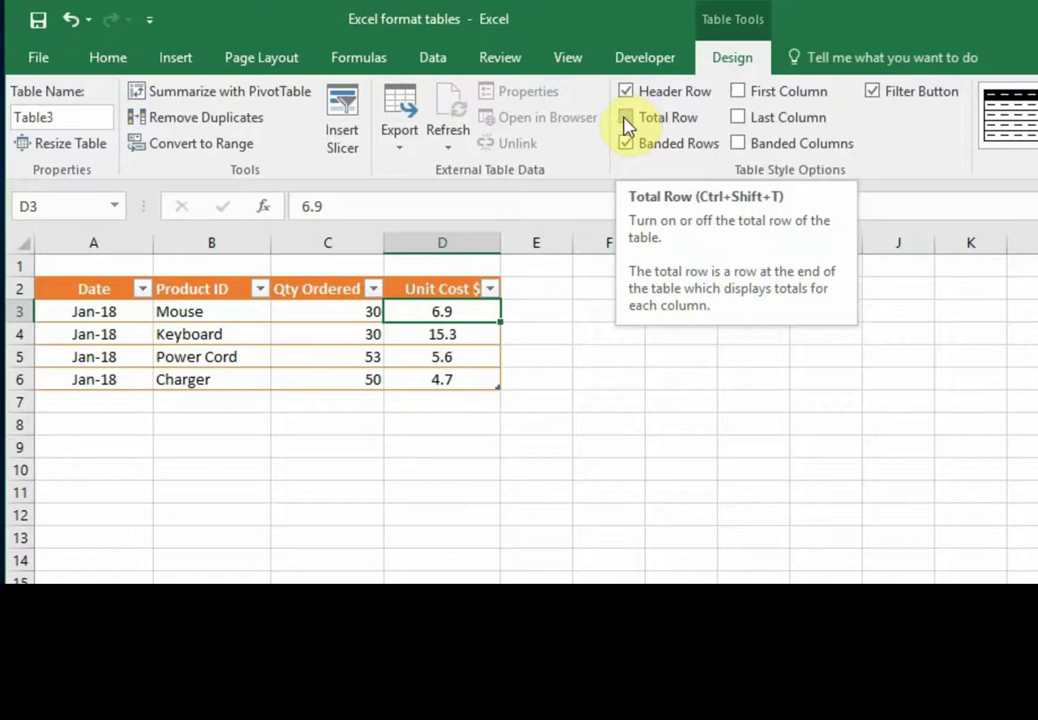
Step: Add a total row to the table and set the Unit Cost $ column's total to None
{"action": "left_click", "coordinate": [624, 118]}
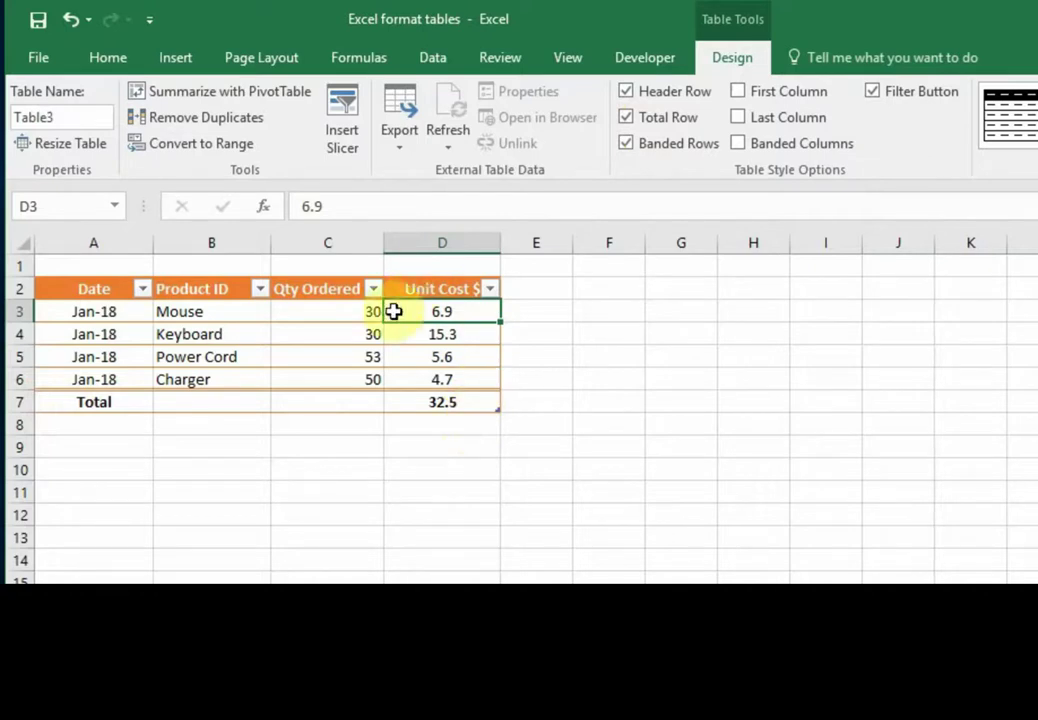
{"action": "left_click", "coordinate": [440, 403]}
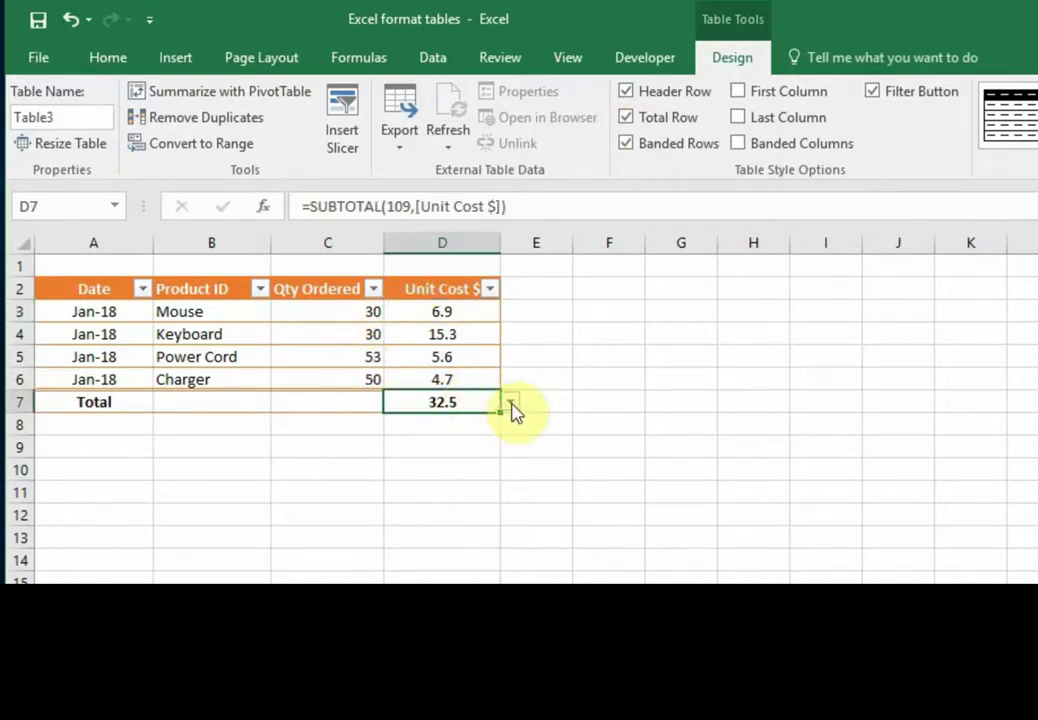
{"action": "left_click", "coordinate": [510, 403]}
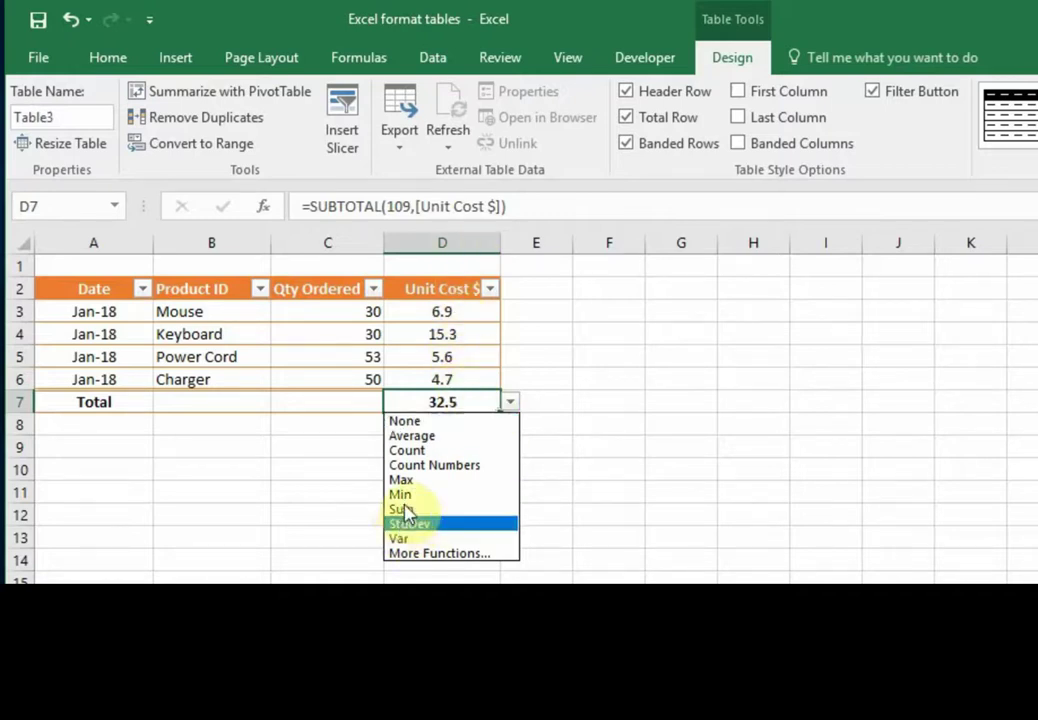
{"action": "left_click", "coordinate": [408, 423]}
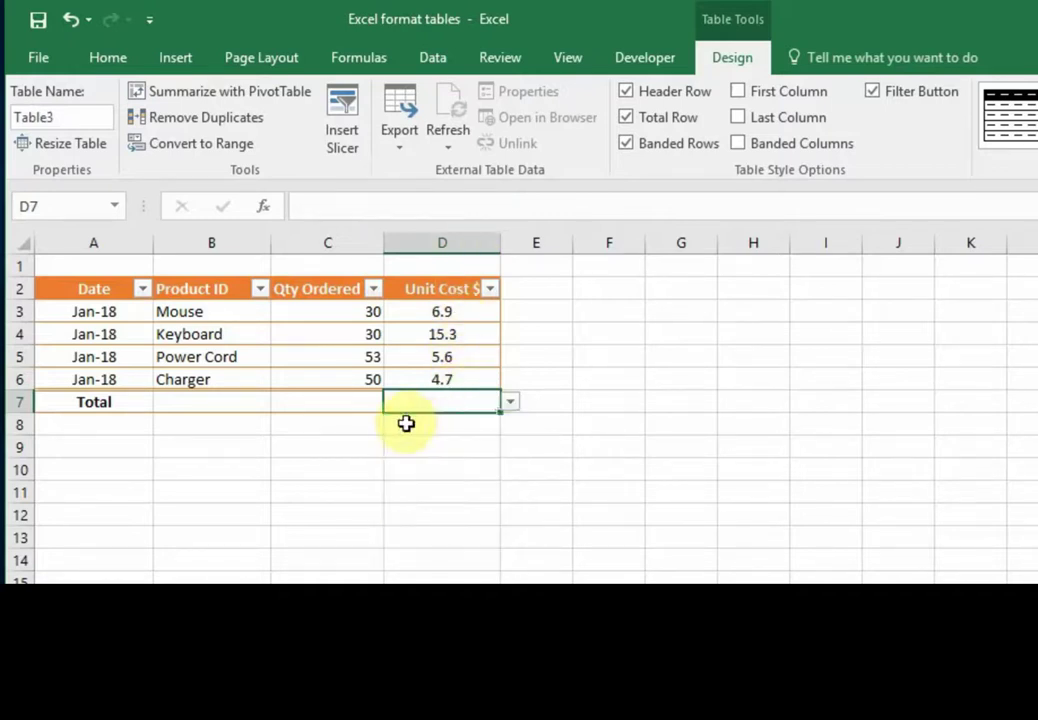
Step: Set the total row's function for the Qty Ordered column to Sum
{"action": "left_click", "coordinate": [350, 401]}
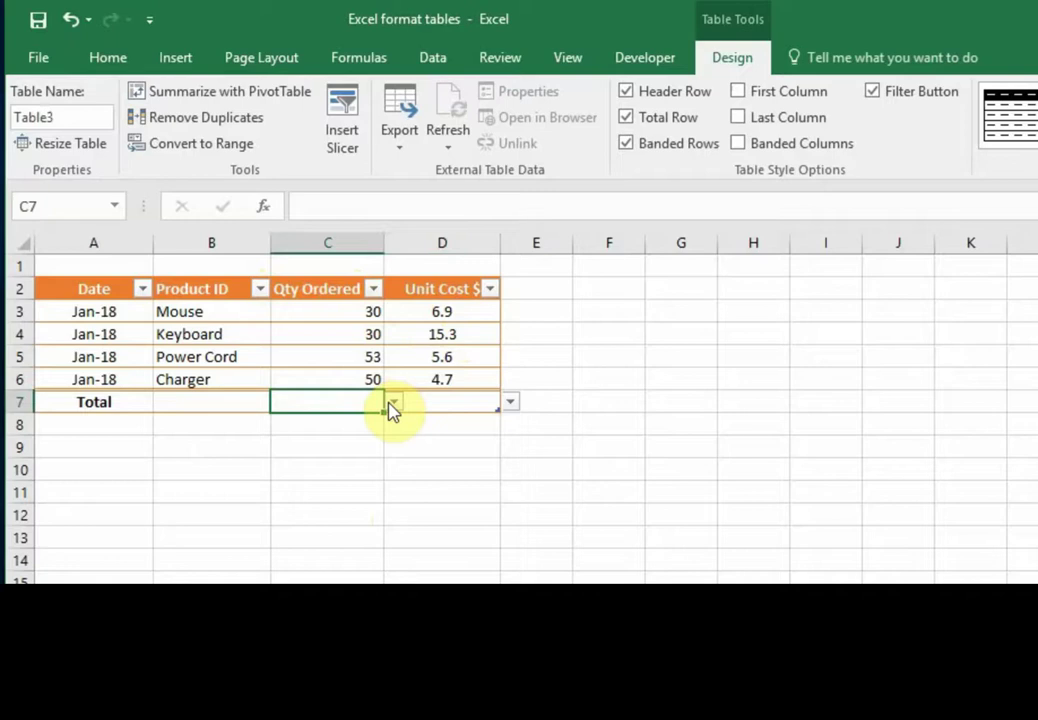
{"action": "left_click", "coordinate": [195, 334]}
{"action": "left_click", "coordinate": [196, 357]}
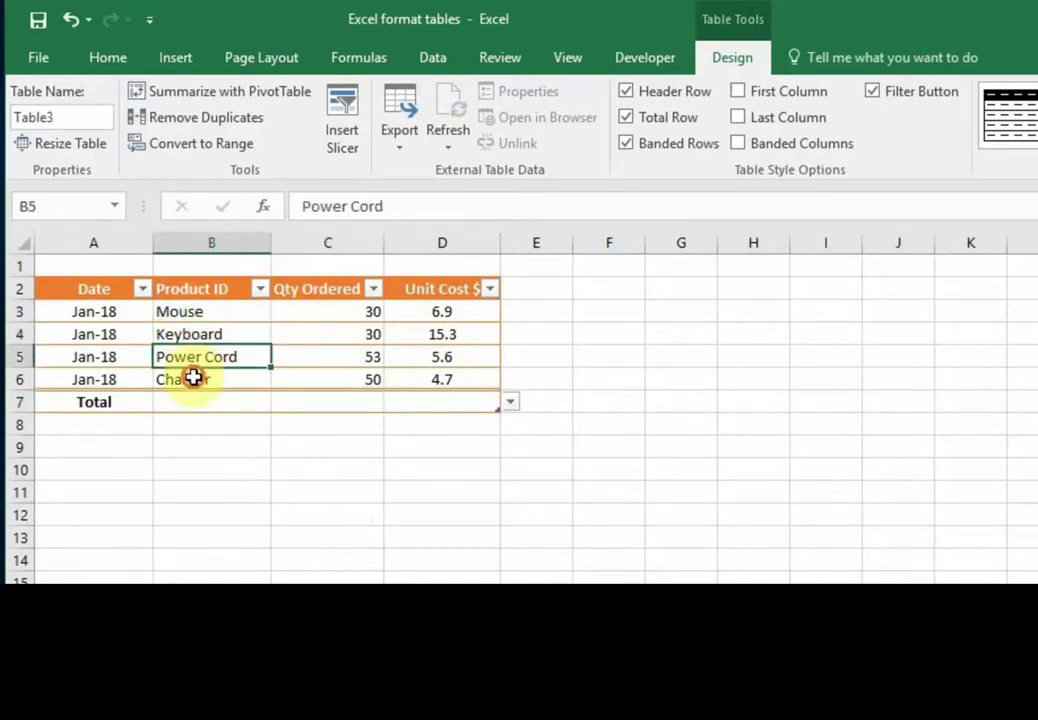
{"action": "left_click", "coordinate": [203, 379]}
{"action": "left_click", "coordinate": [206, 315]}
{"action": "left_click", "coordinate": [236, 359]}
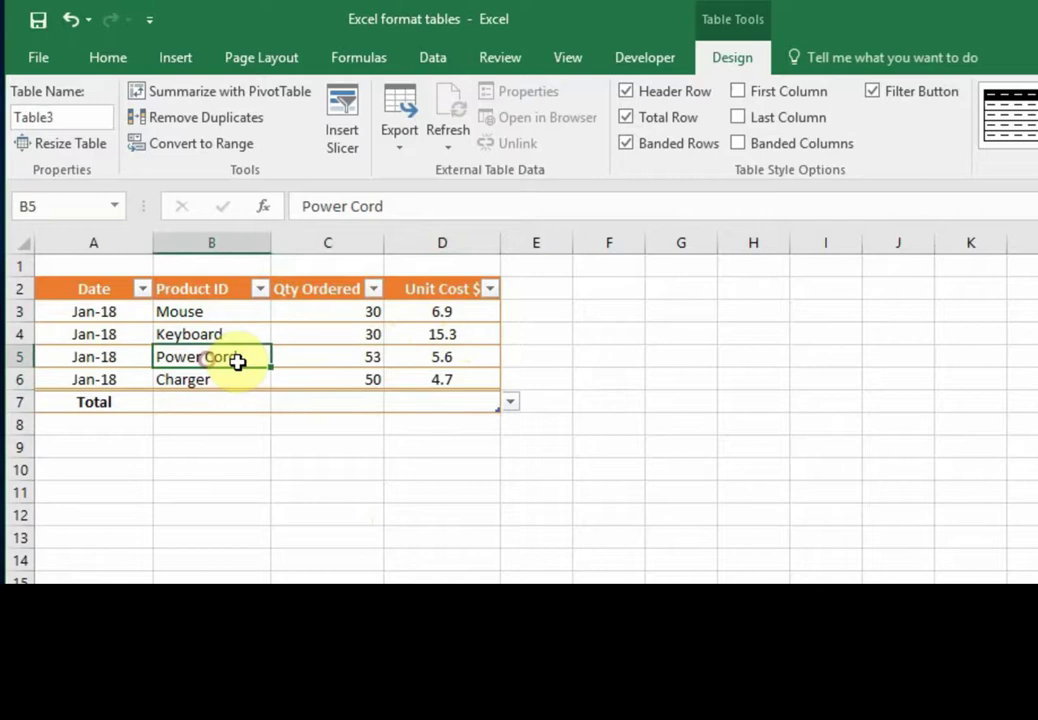
{"action": "left_click", "coordinate": [221, 313]}
{"action": "left_click", "coordinate": [213, 357]}
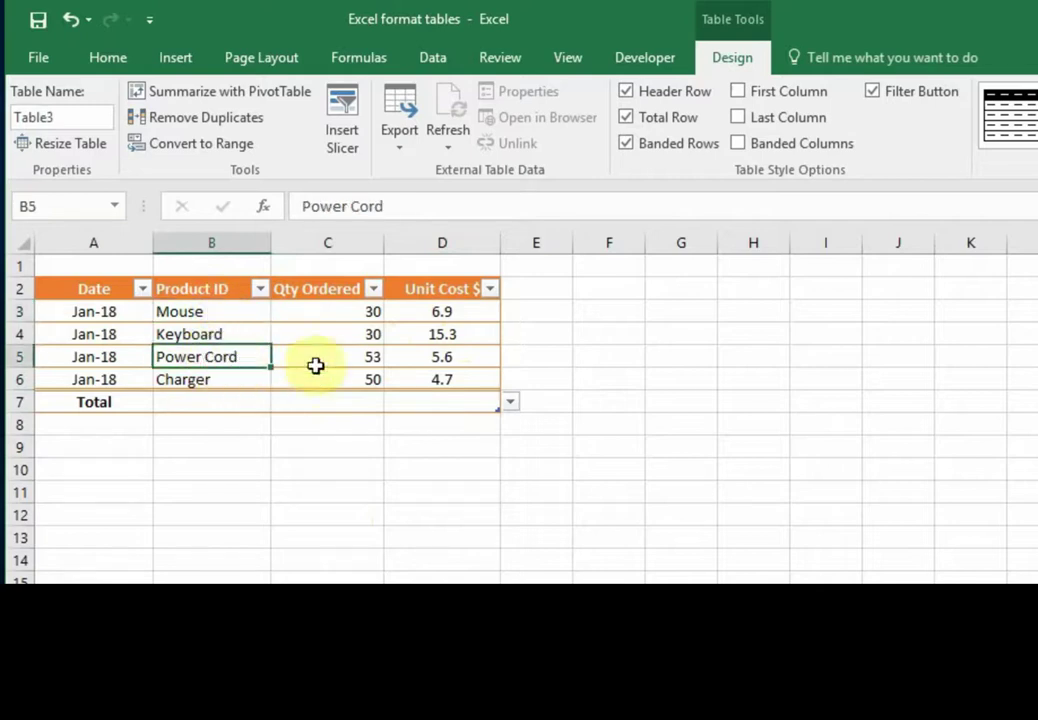
{"action": "left_click", "coordinate": [339, 394]}
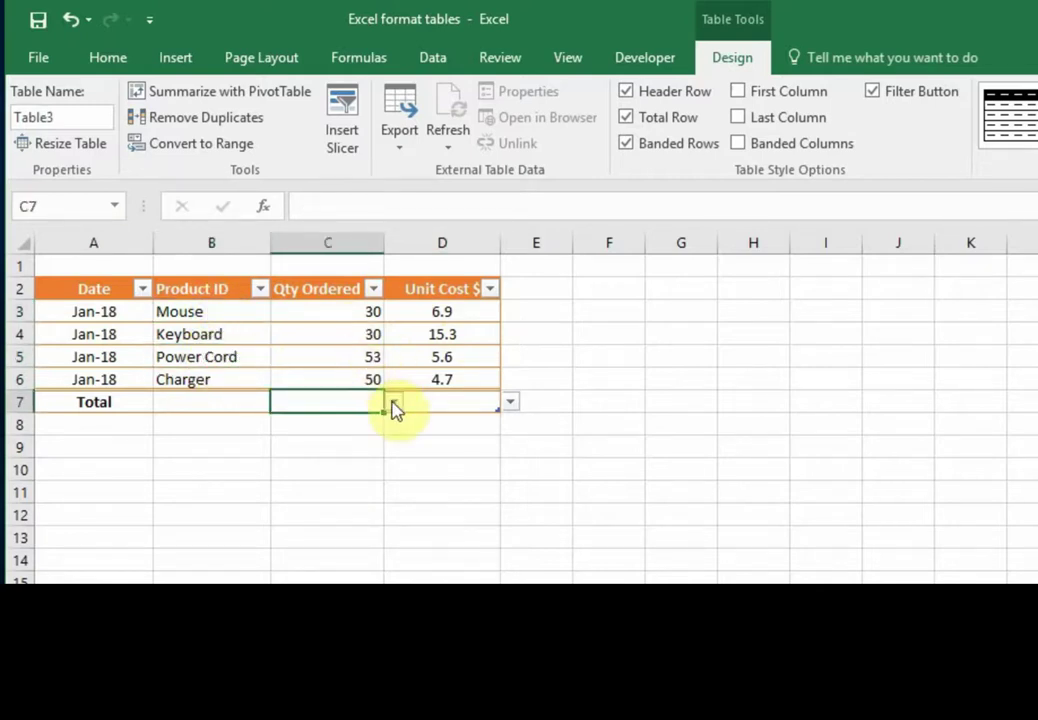
{"action": "left_click", "coordinate": [393, 404]}
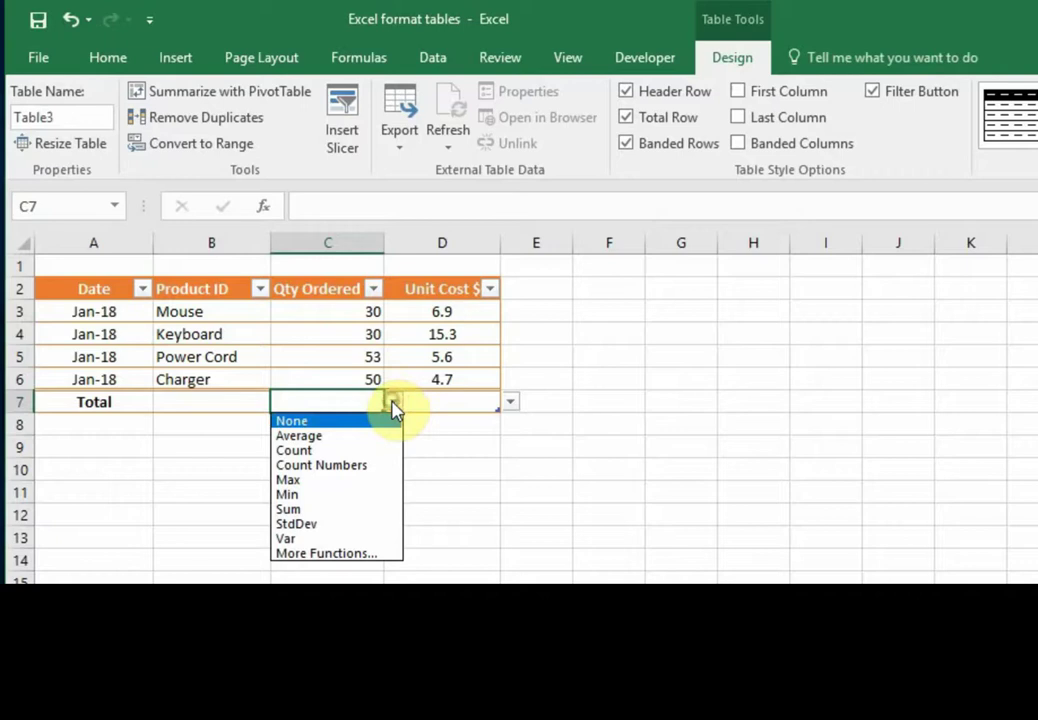
{"action": "left_click", "coordinate": [322, 510]}
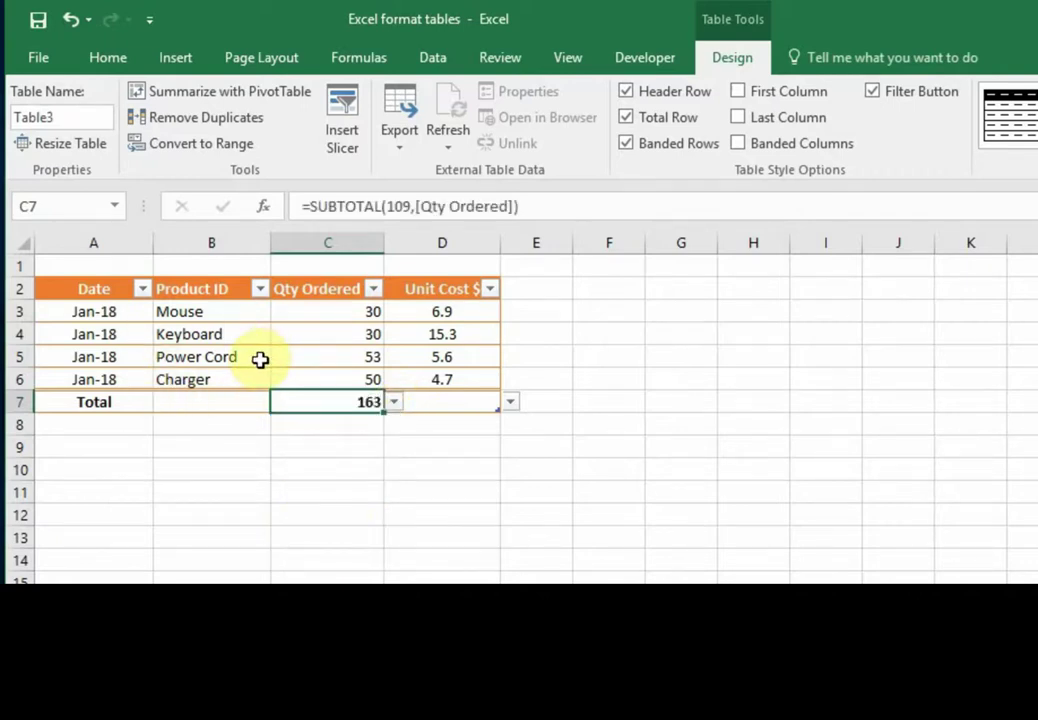
{"action": "left_click", "coordinate": [170, 338]}
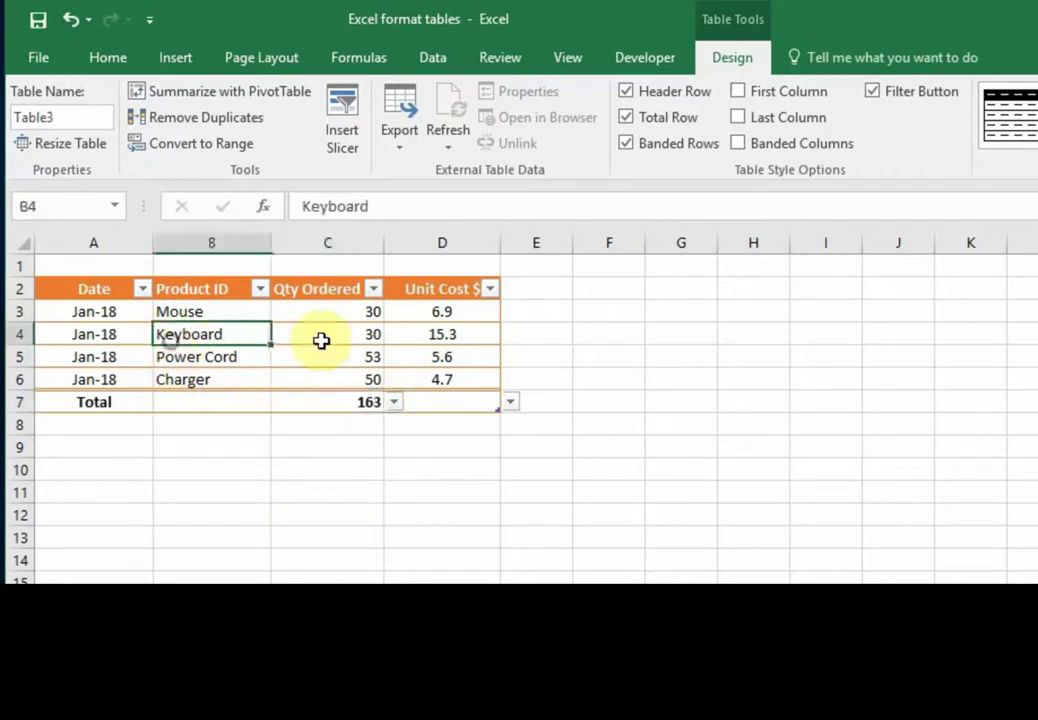
Step: Remove the total row from the Data Storage table
{"action": "left_click", "coordinate": [320, 340]}
{"action": "left_click", "coordinate": [433, 357]}
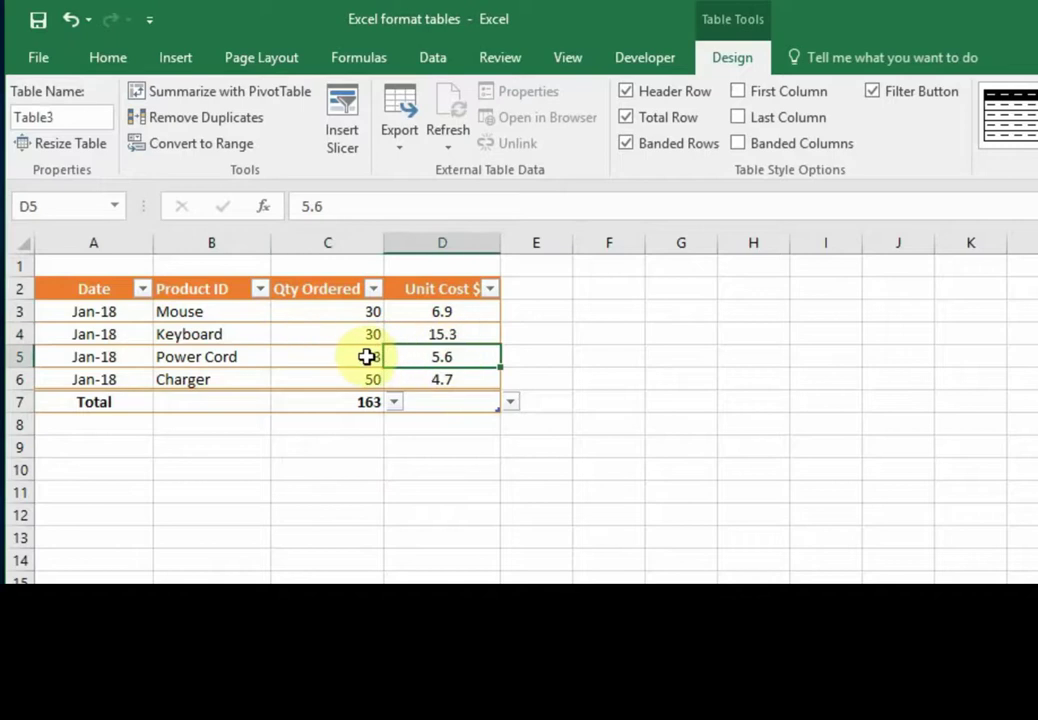
{"action": "left_click", "coordinate": [627, 118]}
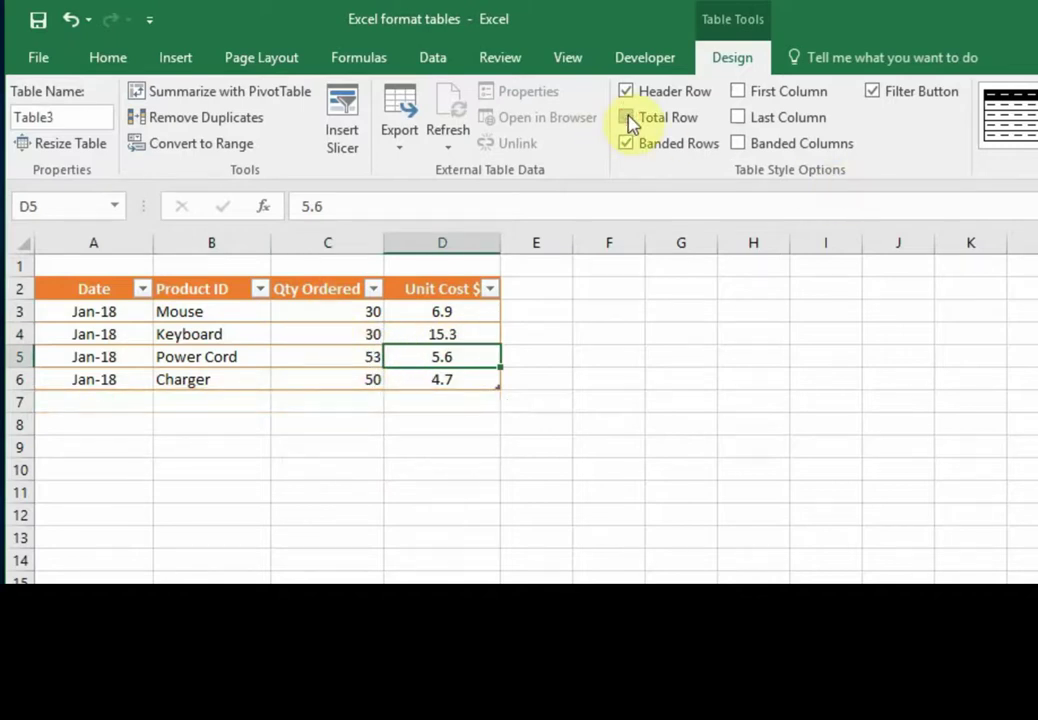
Step: Try the First Column emphasis on the table, turn it off, and try the Last Column emphasis
{"action": "left_click", "coordinate": [738, 92]}
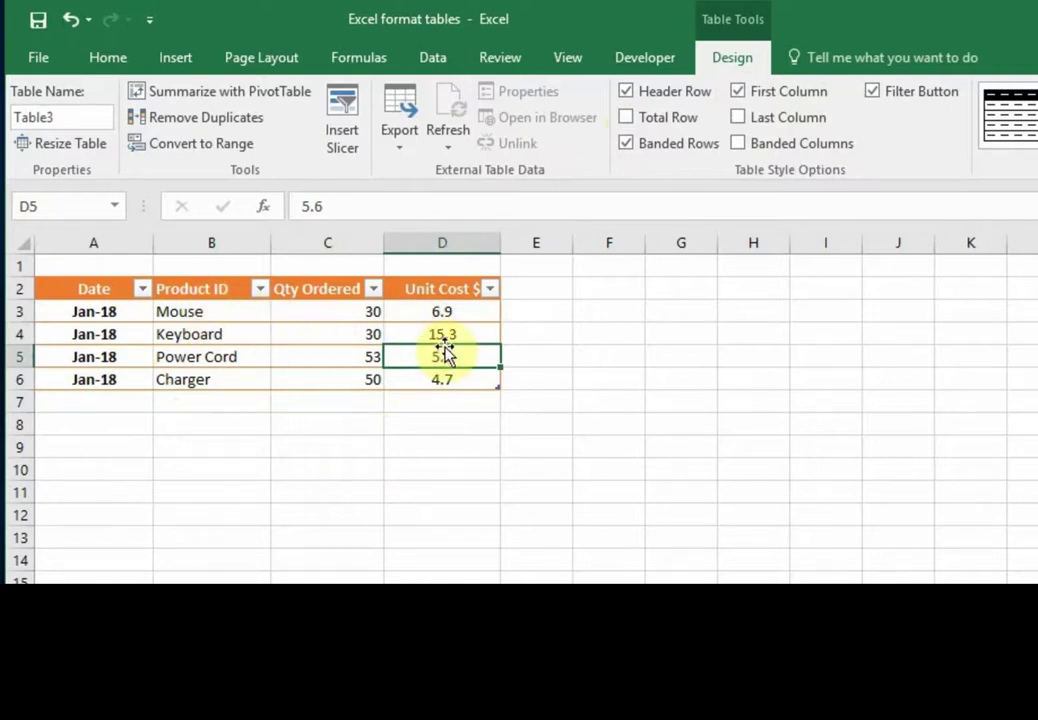
{"action": "left_click", "coordinate": [738, 92]}
{"action": "left_click", "coordinate": [738, 117]}
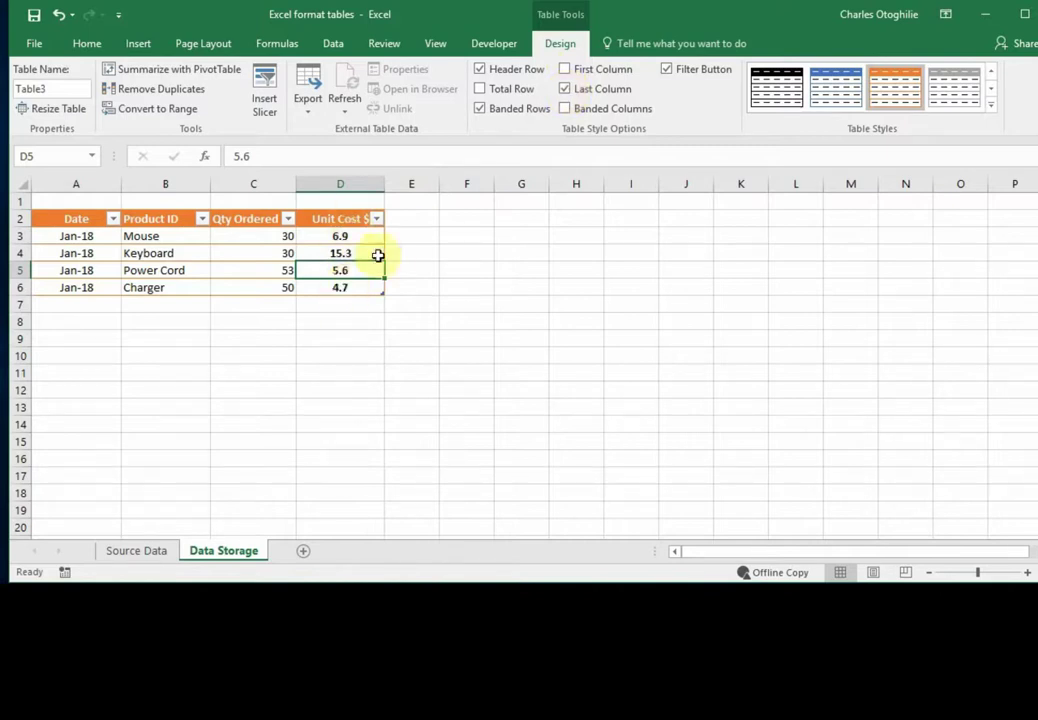
Step: Try banded columns on the table, preview other table styles with them, and turn the banding off again
{"action": "left_click", "coordinate": [566, 109]}
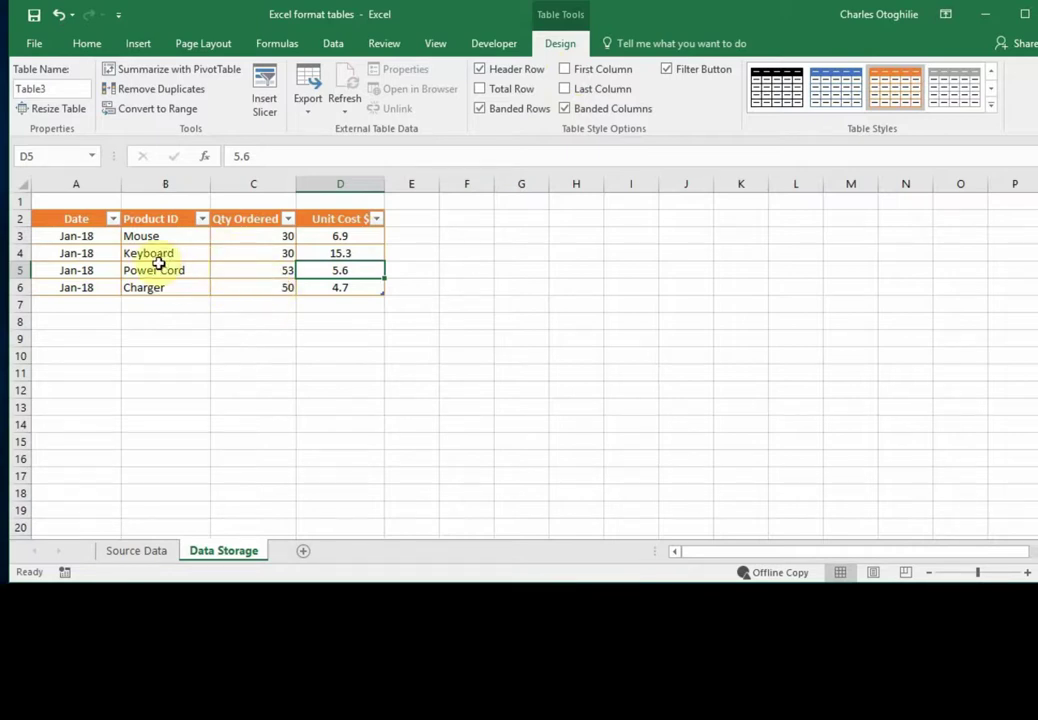
{"action": "left_click", "coordinate": [991, 107]}
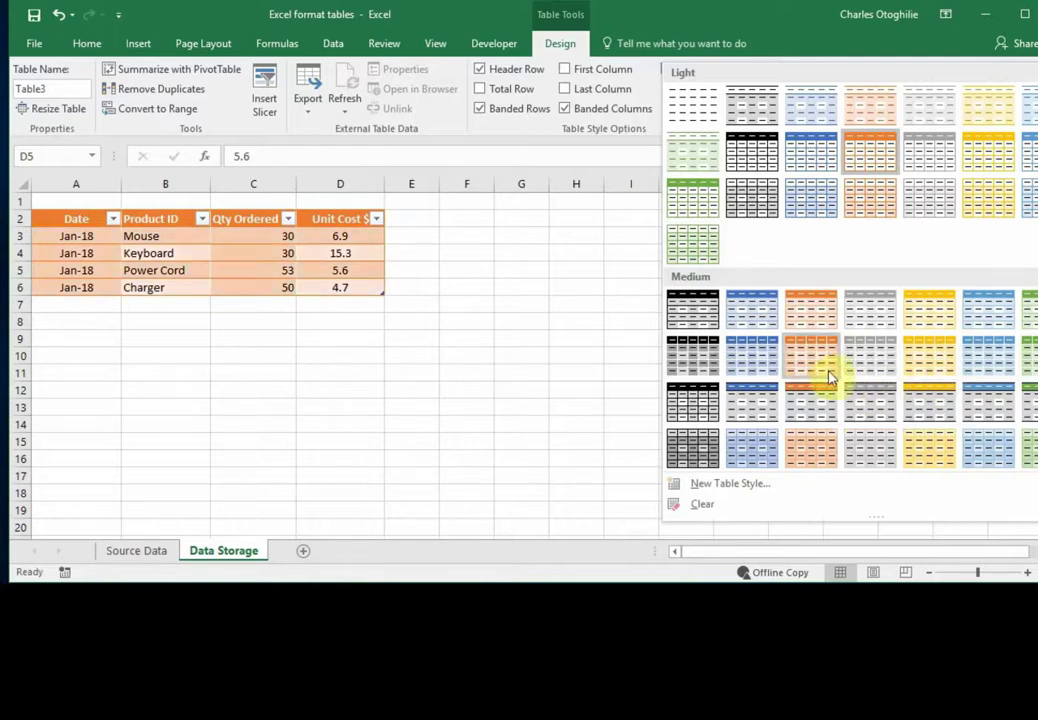
{"action": "left_click", "coordinate": [566, 110]}
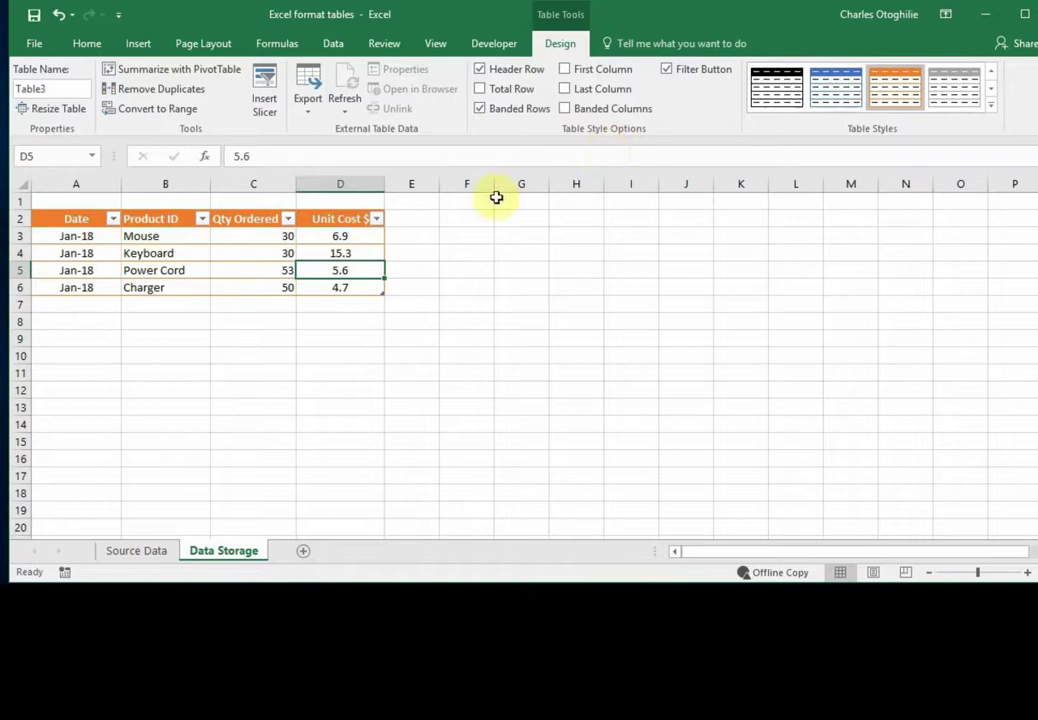
{"action": "left_click", "coordinate": [246, 254]}
{"action": "left_click", "coordinate": [327, 259]}
{"action": "left_click", "coordinate": [352, 239]}
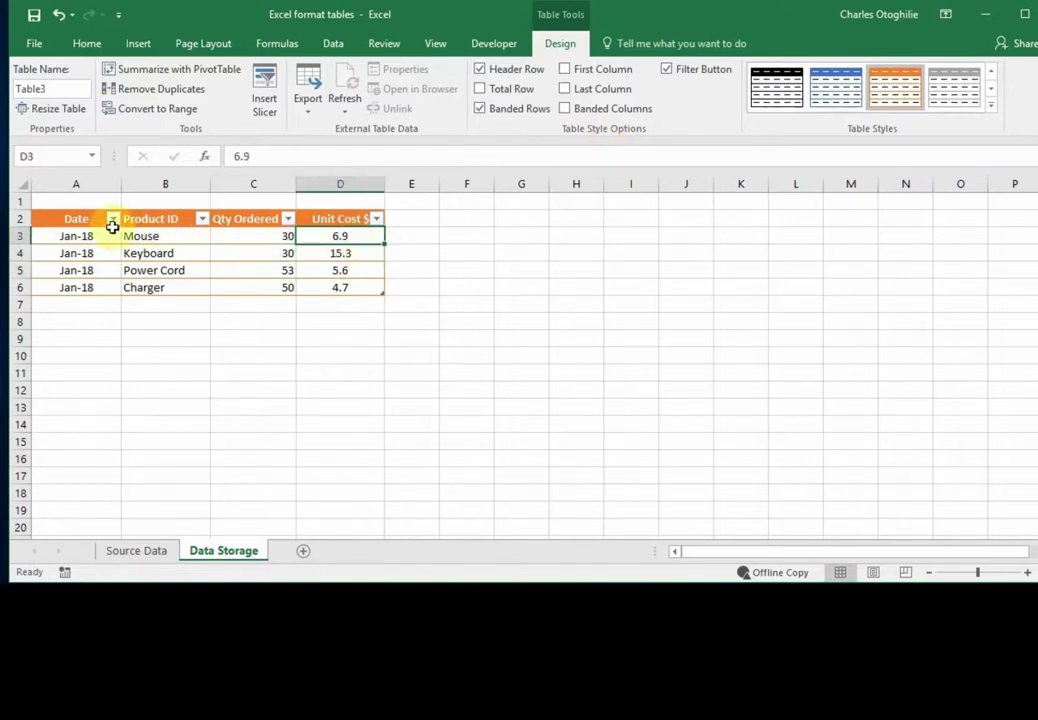
{"action": "left_click_drag", "start_coordinate": [79, 220], "coordinate": [340, 287]}
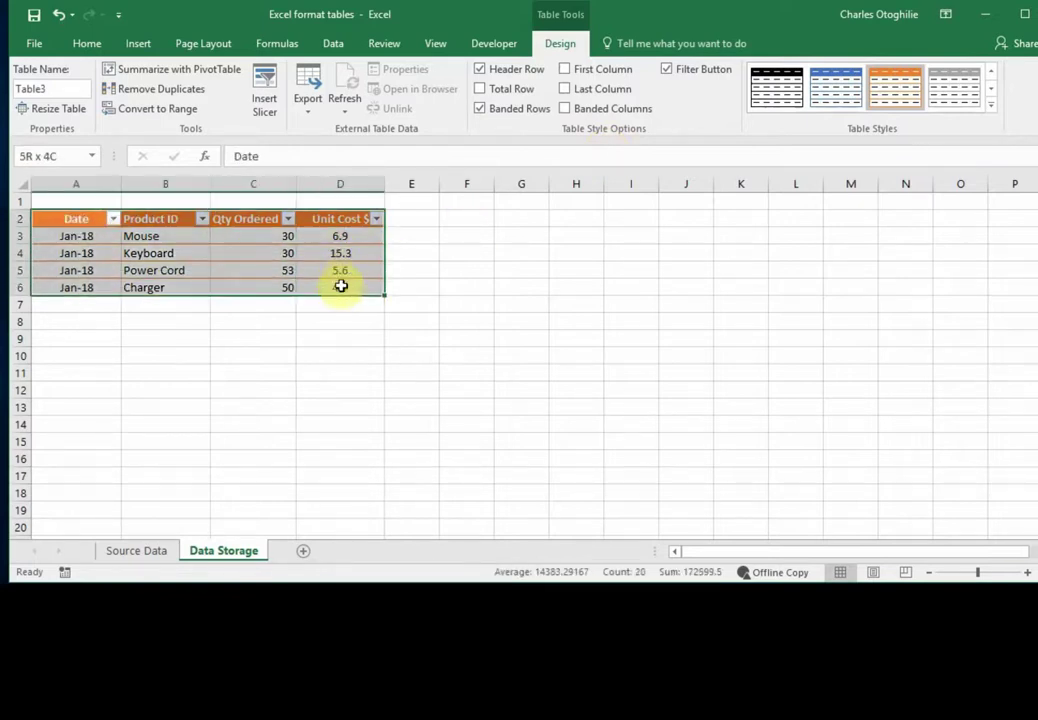
{"action": "left_click", "coordinate": [340, 268]}
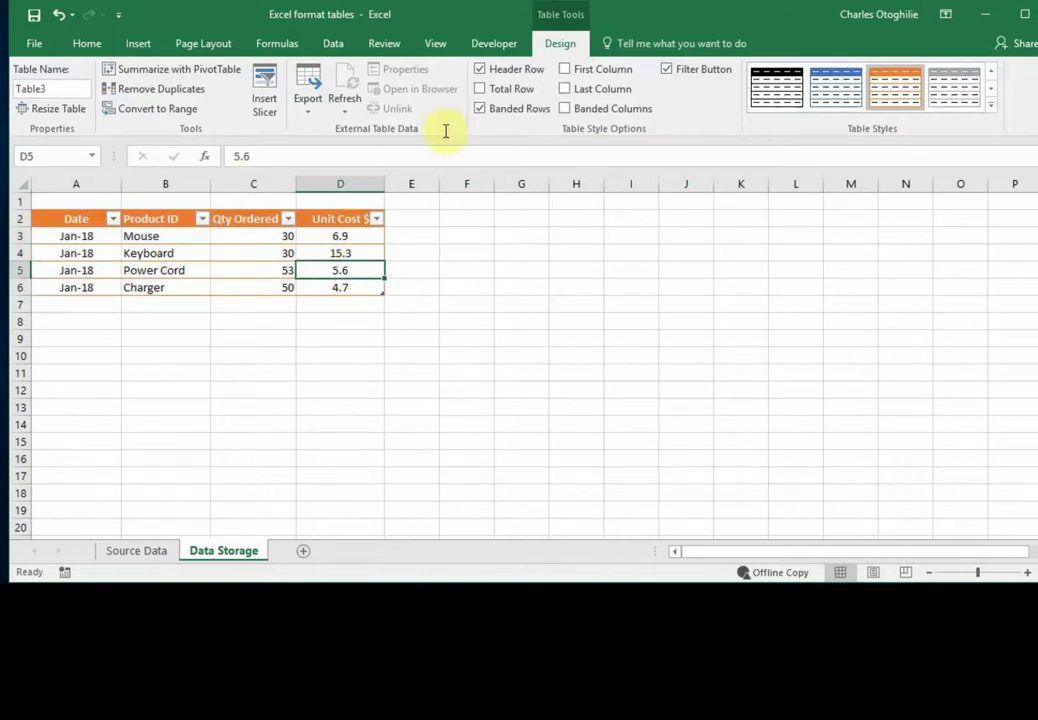
Step: Turn the filter buttons in the table's header row off and back on
{"action": "left_click", "coordinate": [272, 218]}
{"action": "left_click", "coordinate": [666, 70]}
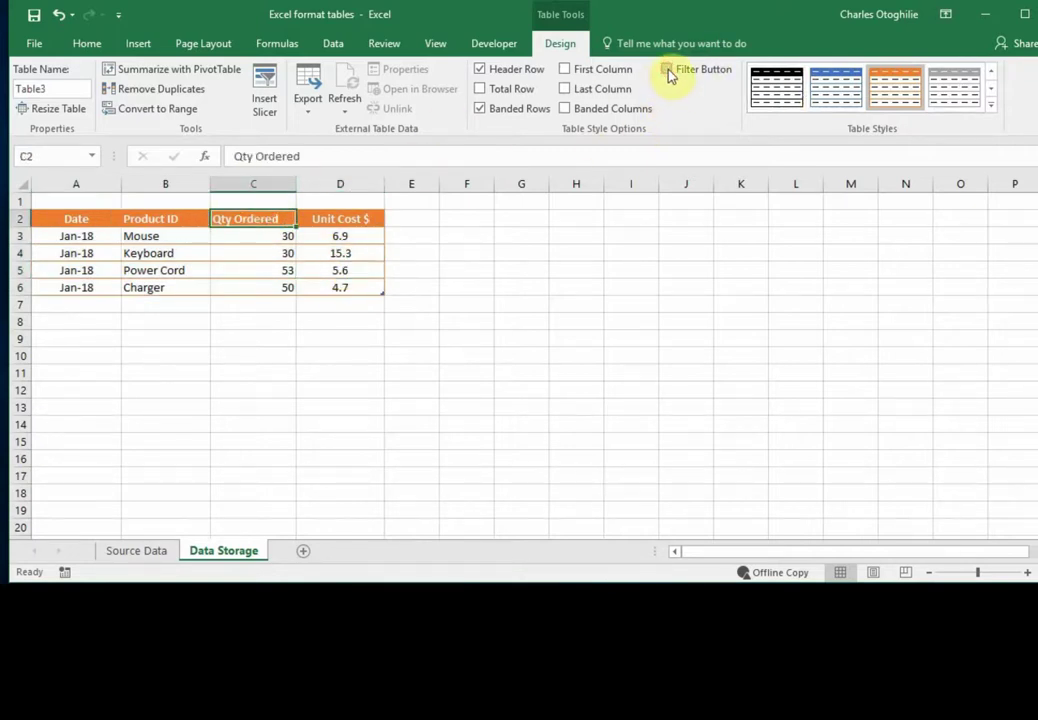
{"action": "left_click", "coordinate": [667, 71]}
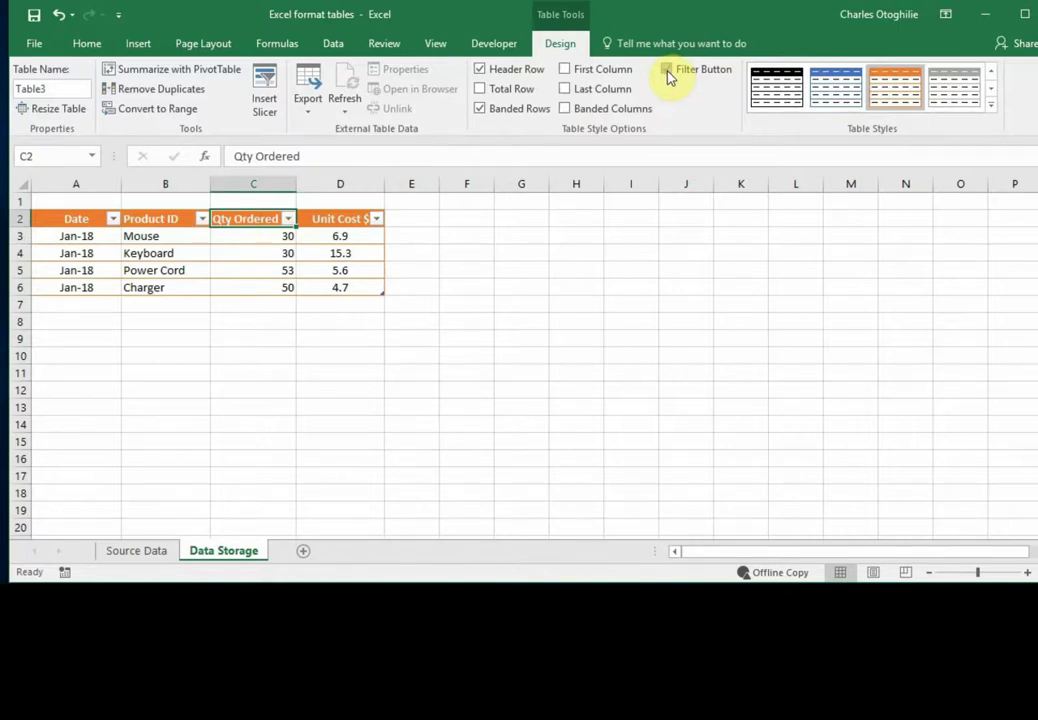
Step: Toggle the table's header filters off and on from a data cell, leaving them turned off
{"action": "left_click", "coordinate": [248, 251]}
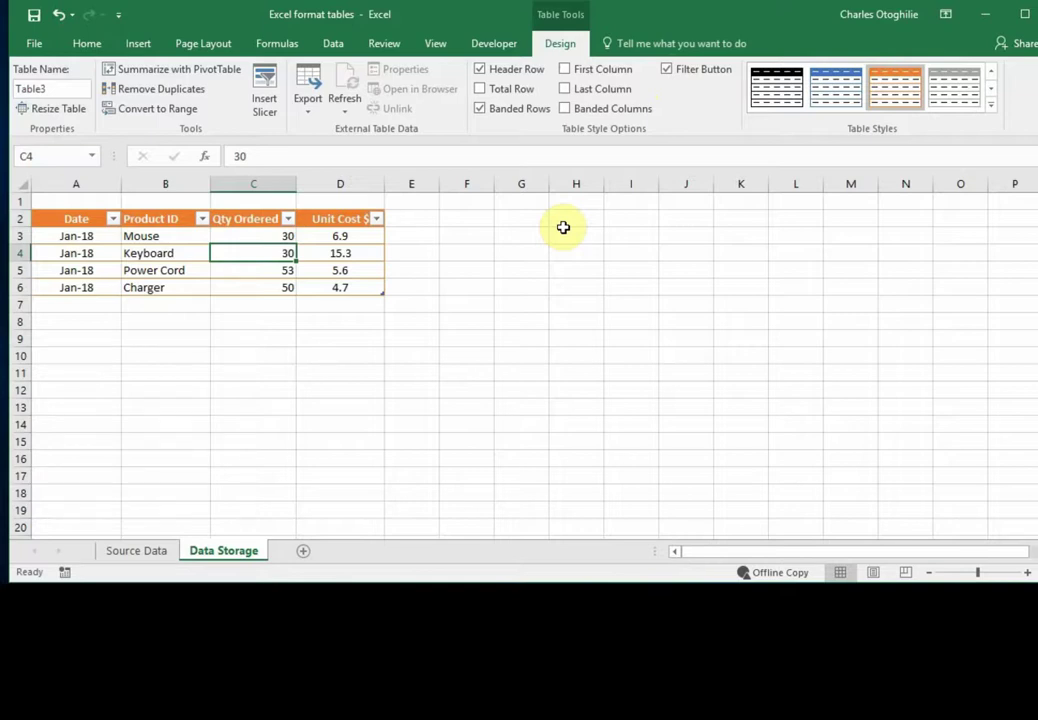
{"action": "key", "text": "ctrl+shift+l"}
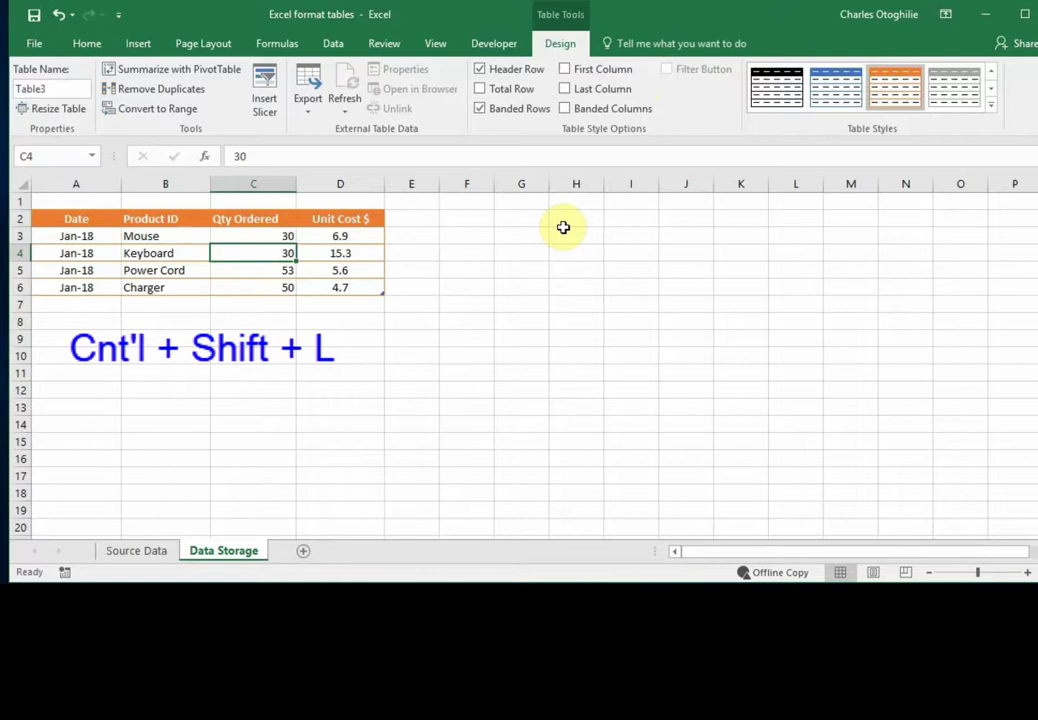
{"action": "key", "text": "ctrl+shift+l"}
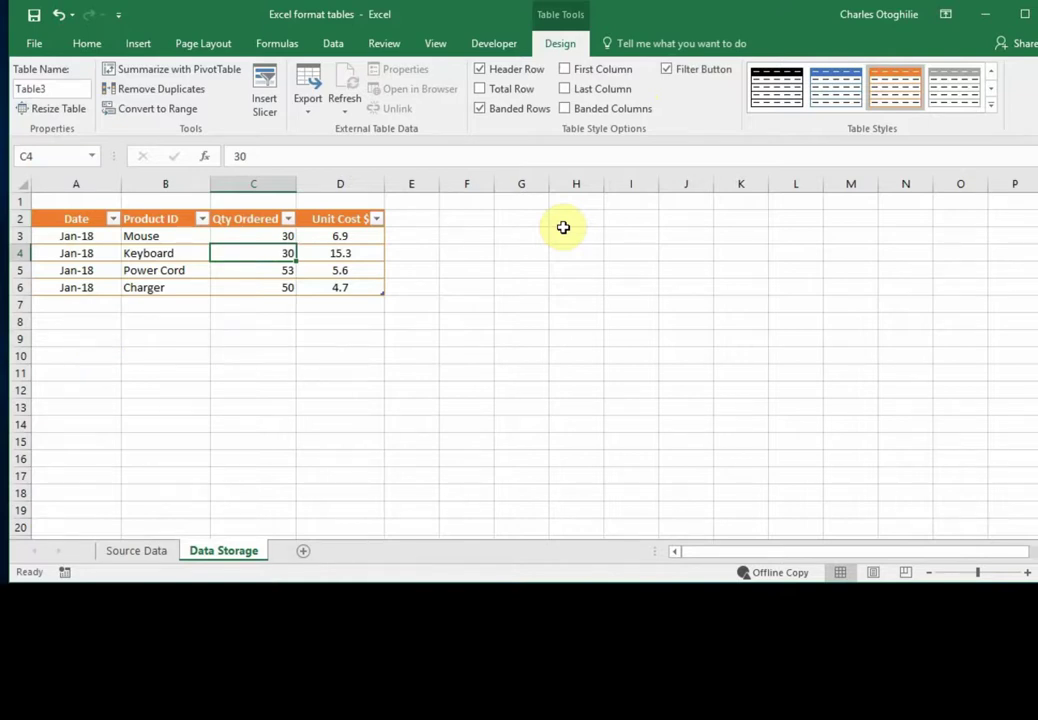
{"action": "key", "text": "ctrl+shift+l"}
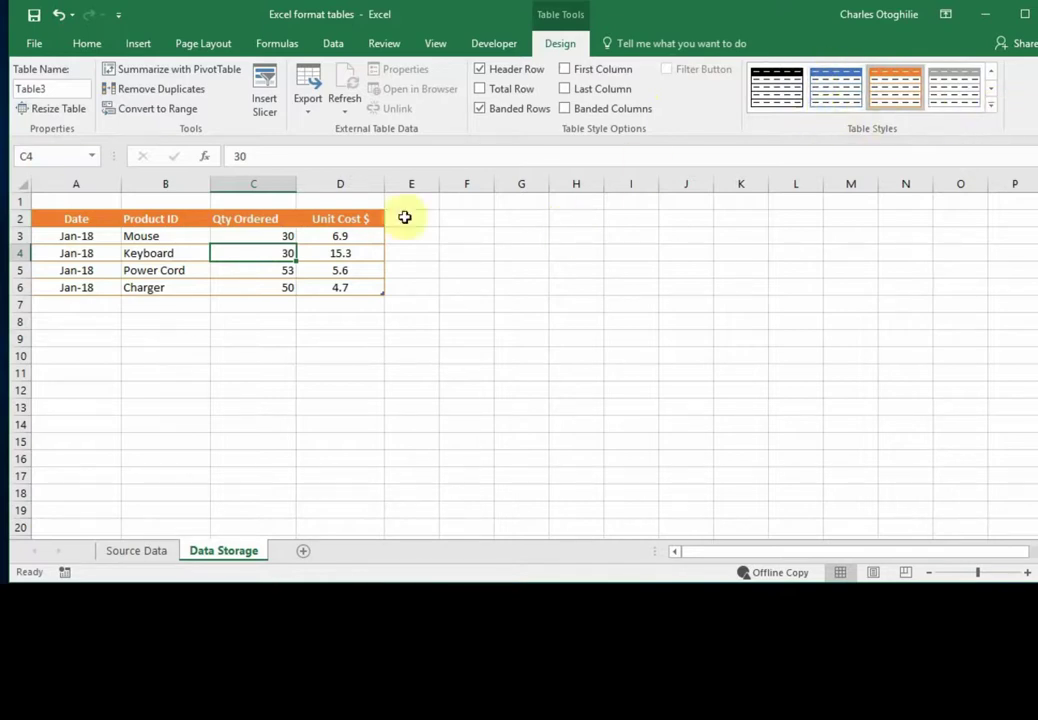
Step: Preview the available table styles on the Data Storage table without applying one
{"action": "left_click_drag", "start_coordinate": [95, 218], "coordinate": [317, 282]}
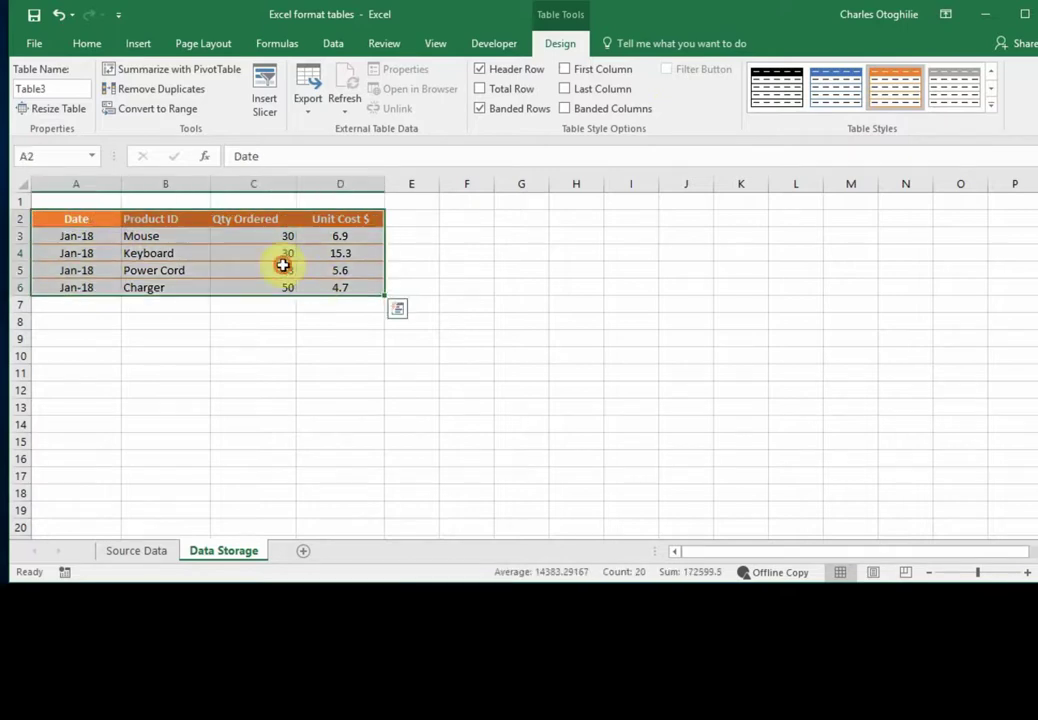
{"action": "left_click", "coordinate": [283, 266]}
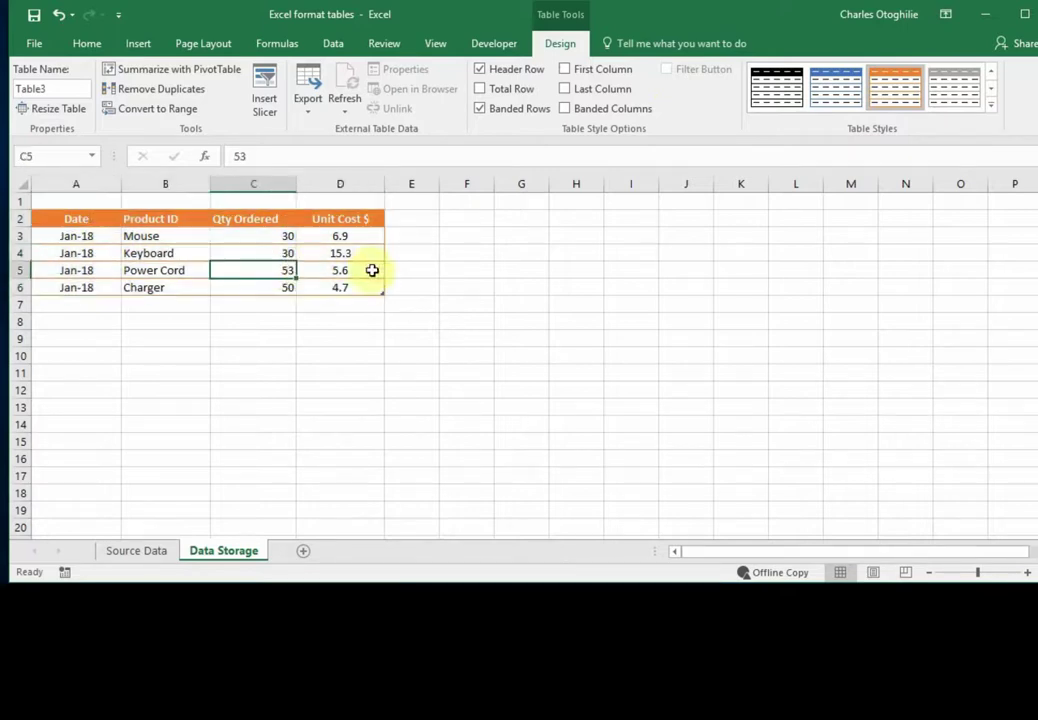
{"action": "left_click", "coordinate": [993, 106]}
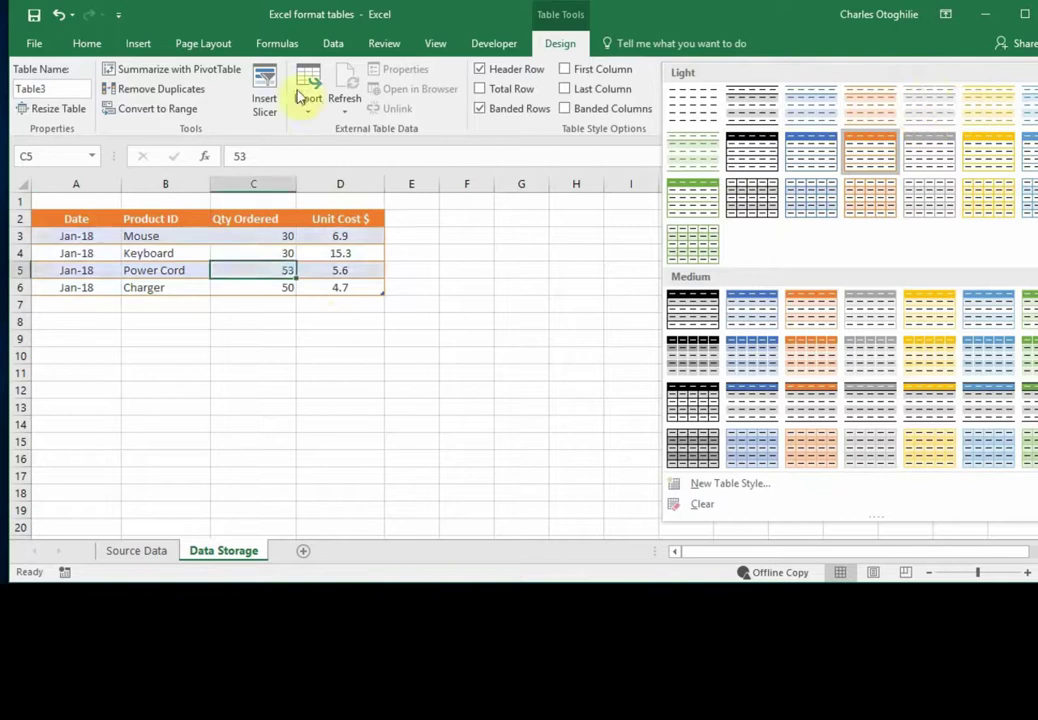
{"action": "left_click", "coordinate": [190, 268]}
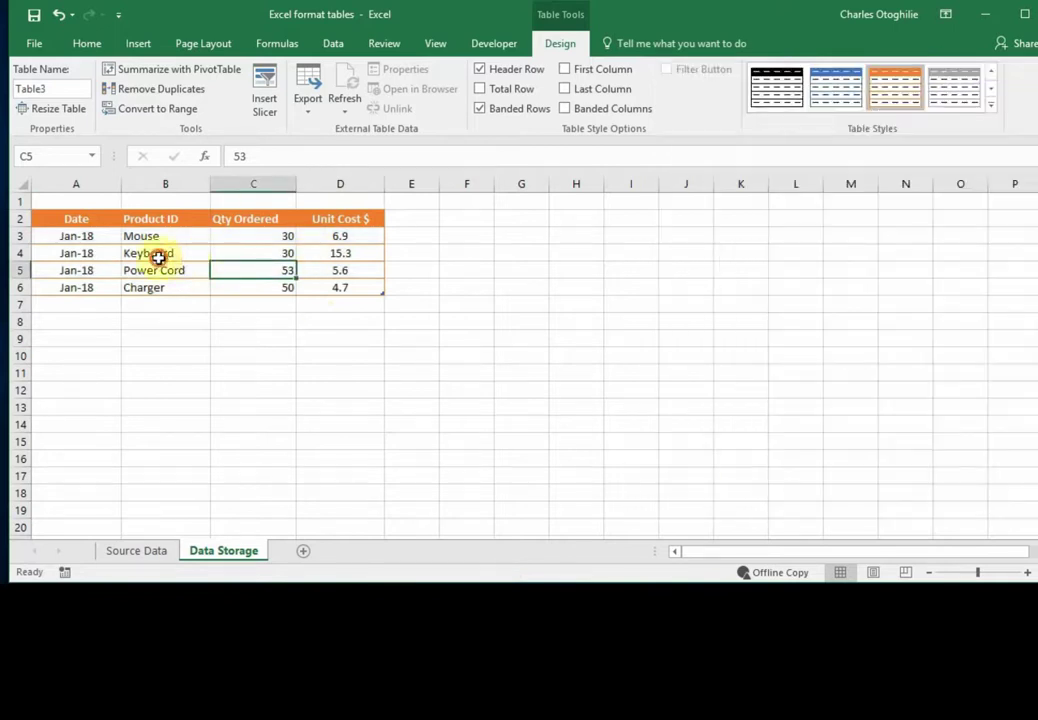
{"action": "left_click", "coordinate": [159, 258]}
{"action": "left_click", "coordinate": [269, 239]}
{"action": "left_click", "coordinate": [342, 248]}
{"action": "left_click", "coordinate": [313, 287]}
{"action": "left_click", "coordinate": [342, 248]}
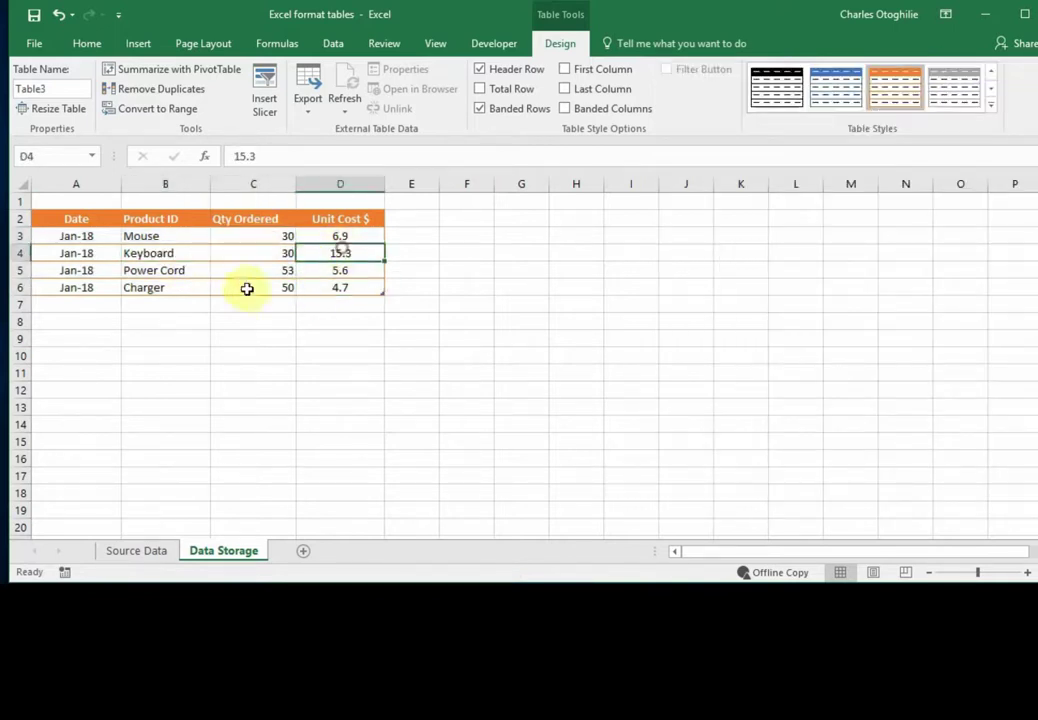
{"action": "left_click", "coordinate": [155, 255]}
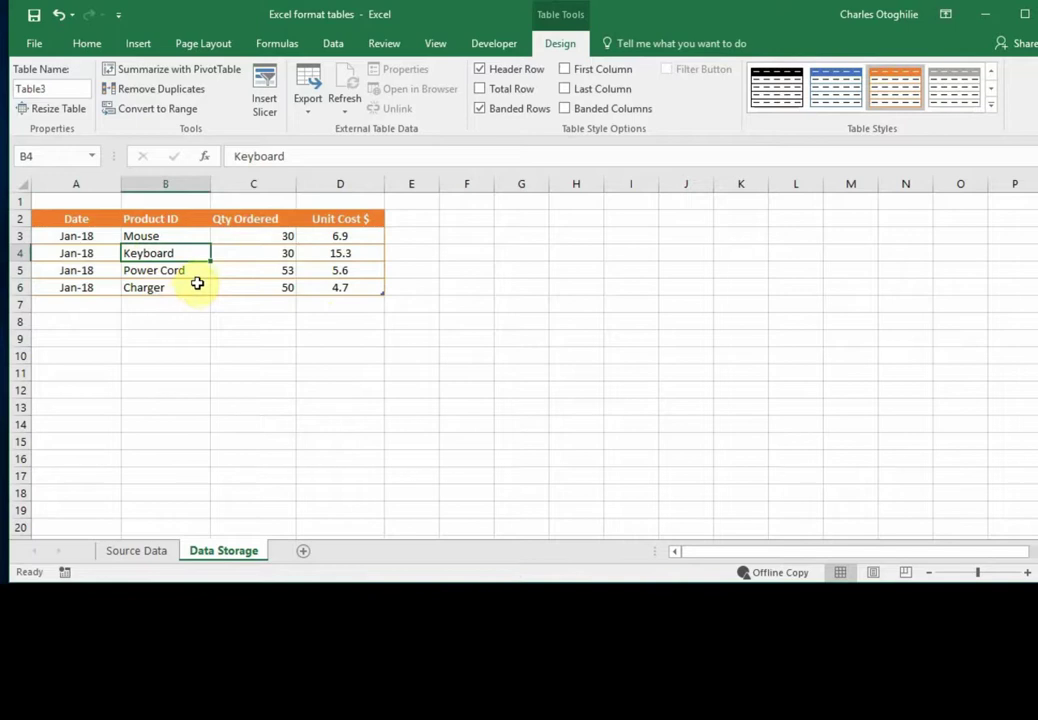
{"action": "left_click_drag", "start_coordinate": [72, 218], "coordinate": [310, 284]}
{"action": "left_click", "coordinate": [310, 270]}
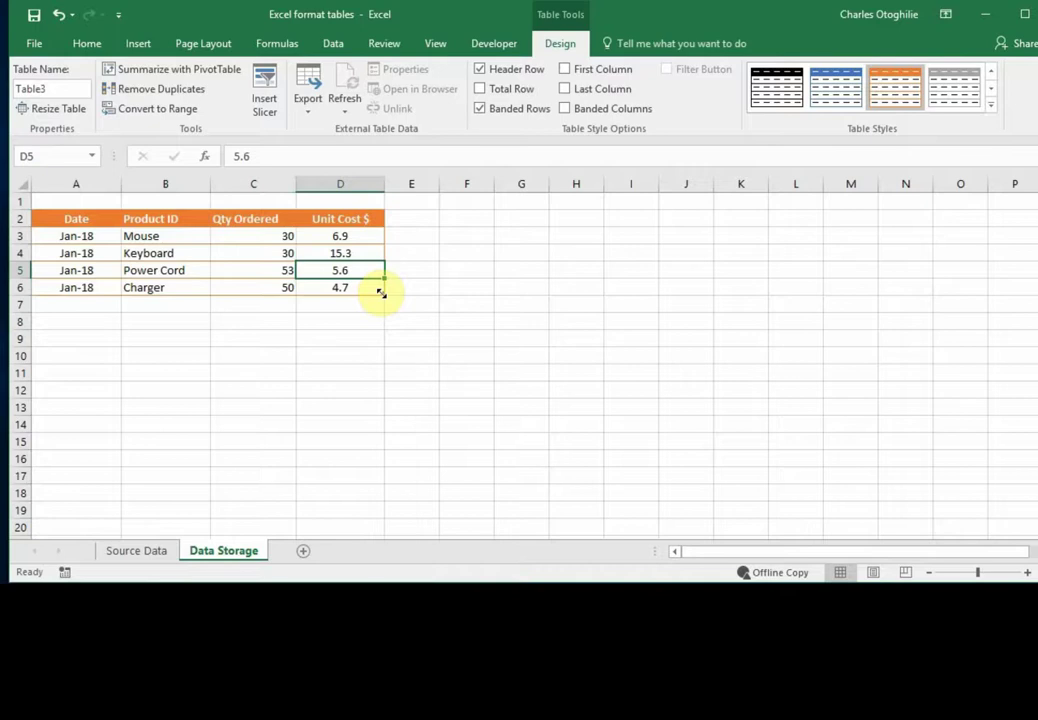
{"action": "left_click", "coordinate": [148, 252]}
{"action": "left_click", "coordinate": [80, 250]}
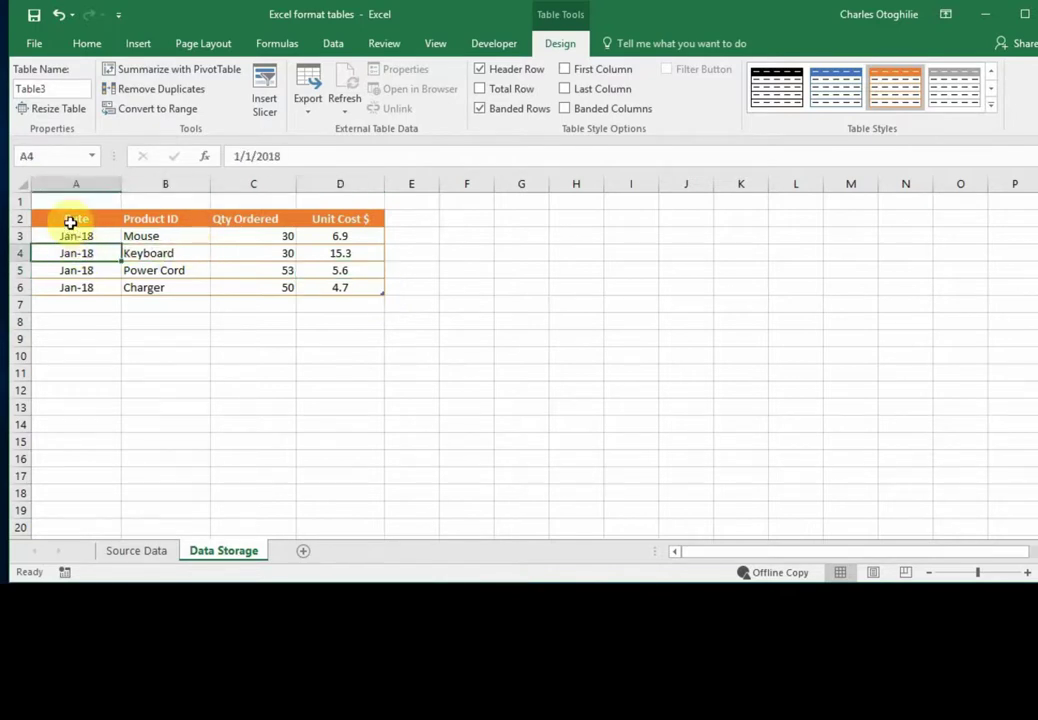
{"action": "left_click_drag", "start_coordinate": [70, 222], "coordinate": [328, 283]}
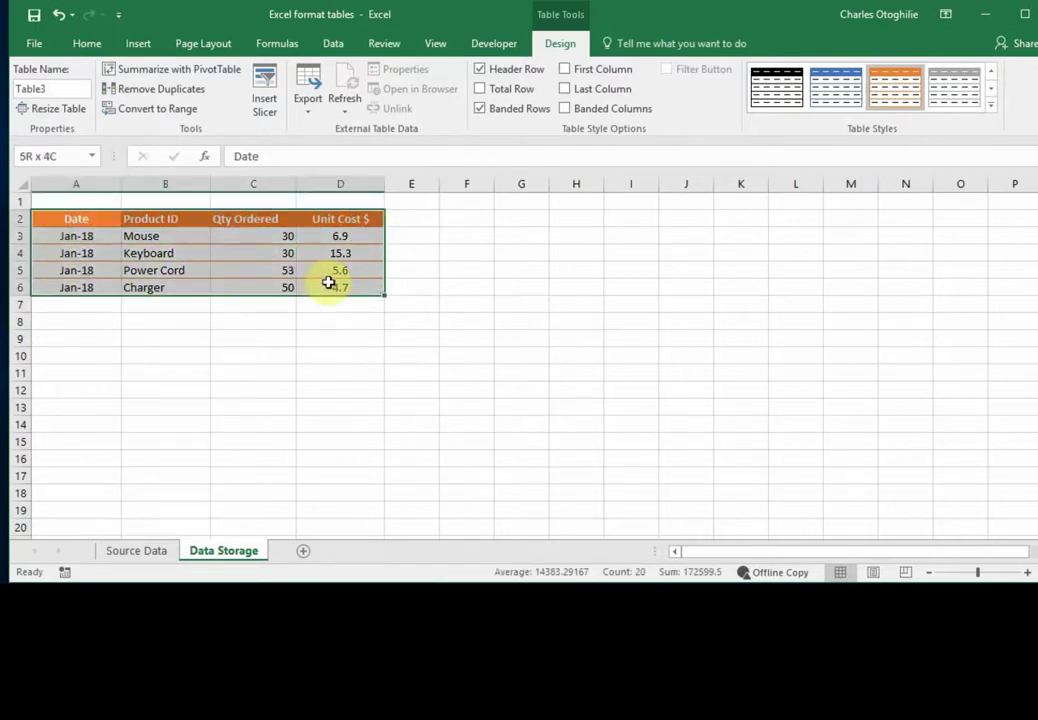
{"action": "left_click_drag", "start_coordinate": [105, 236], "coordinate": [301, 288]}
{"action": "left_click", "coordinate": [270, 234]}
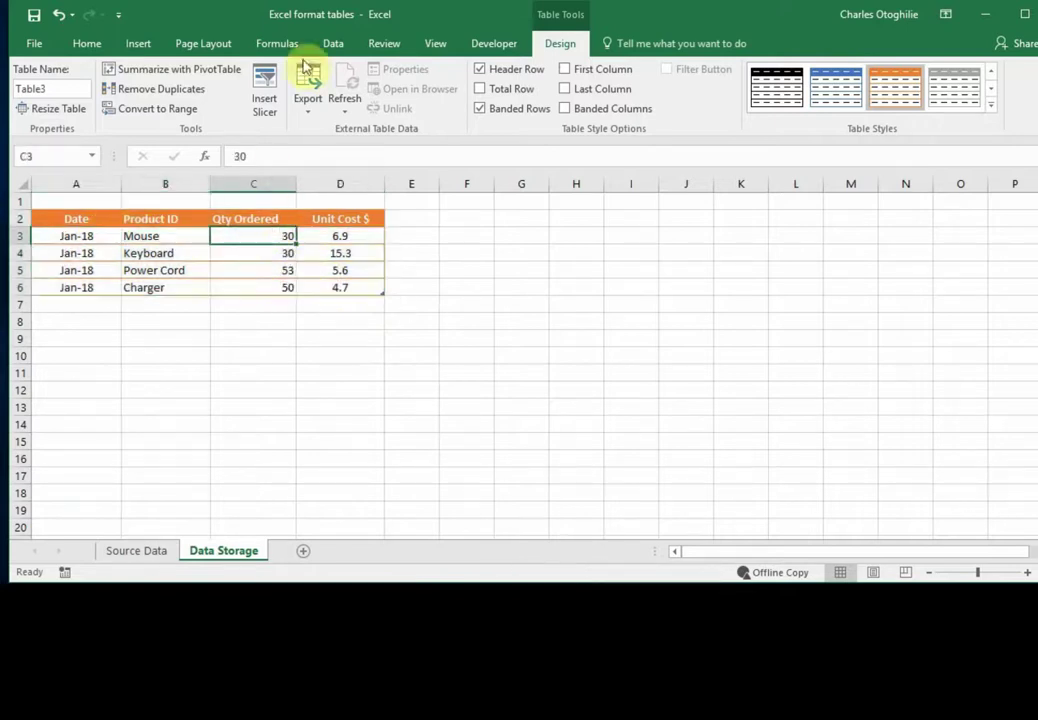
{"action": "left_click", "coordinate": [227, 205]}
{"action": "left_click", "coordinate": [227, 216]}
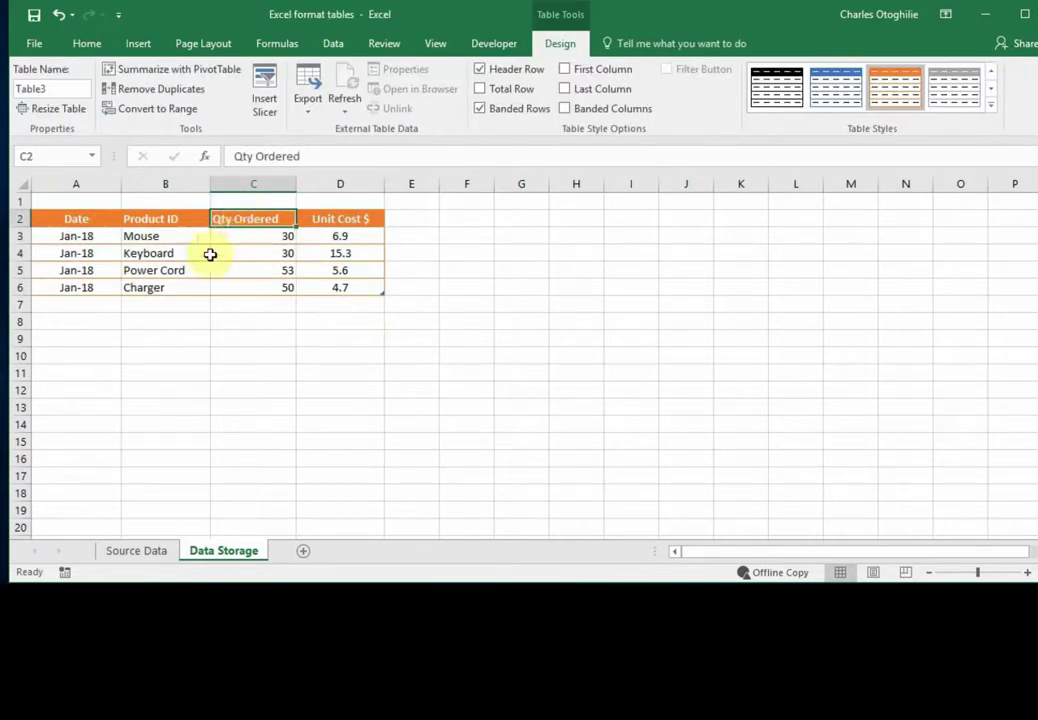
{"action": "left_click", "coordinate": [206, 254]}
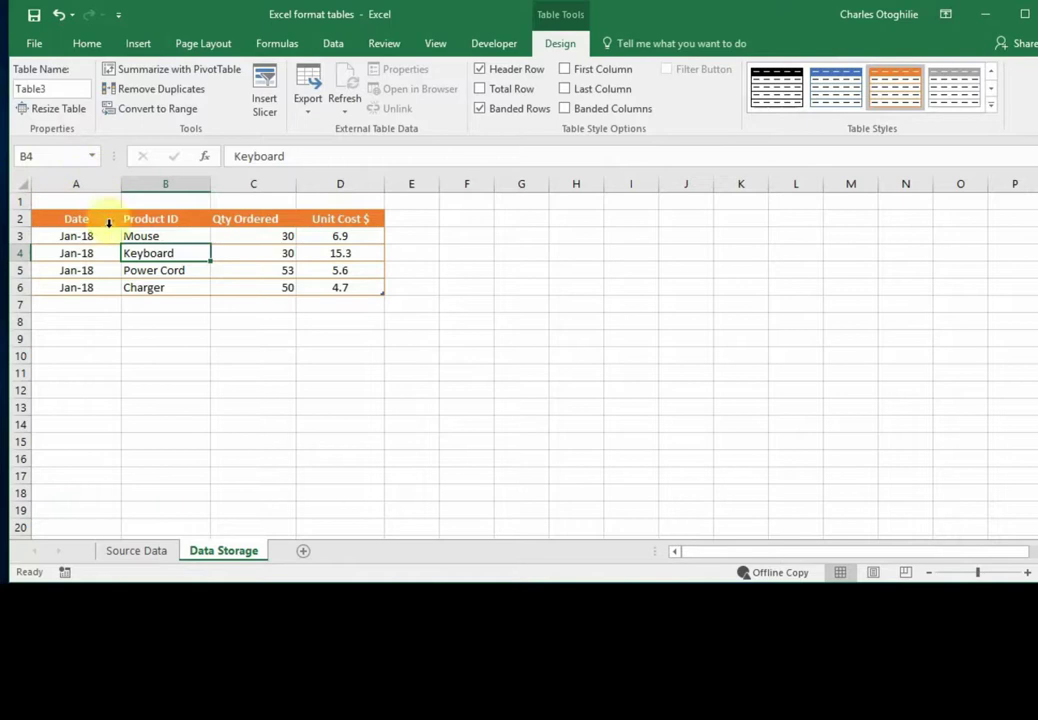
Step: Select the table's data range by its name, Table3, to see which cells it covers, and clear the selection
{"action": "left_click", "coordinate": [95, 162]}
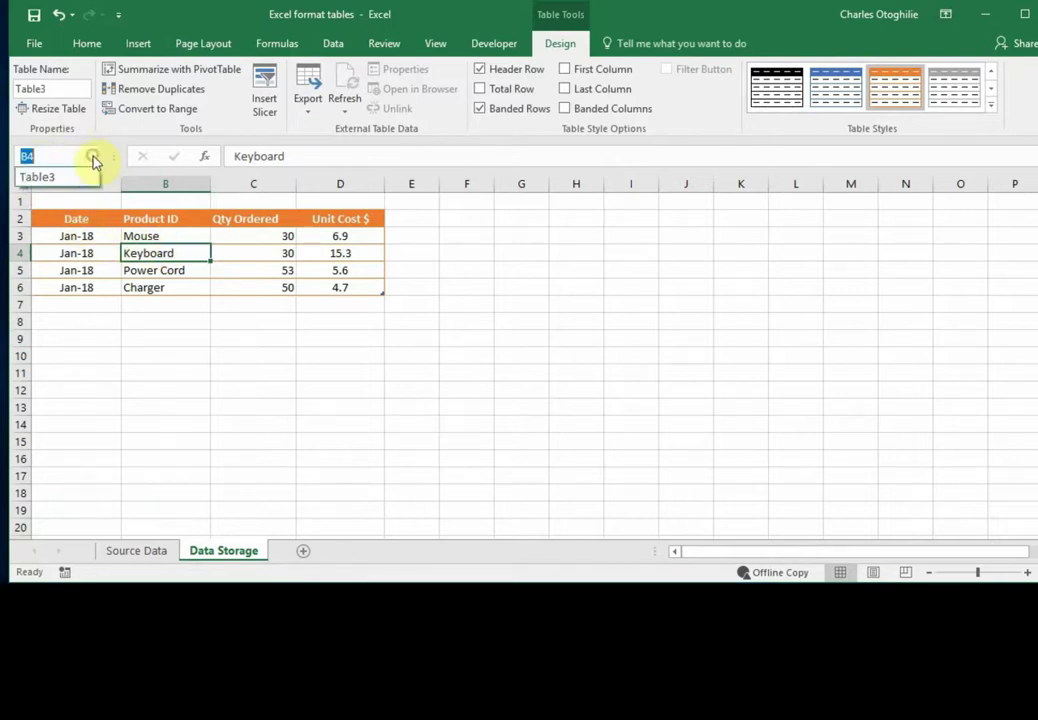
{"action": "left_click", "coordinate": [50, 180]}
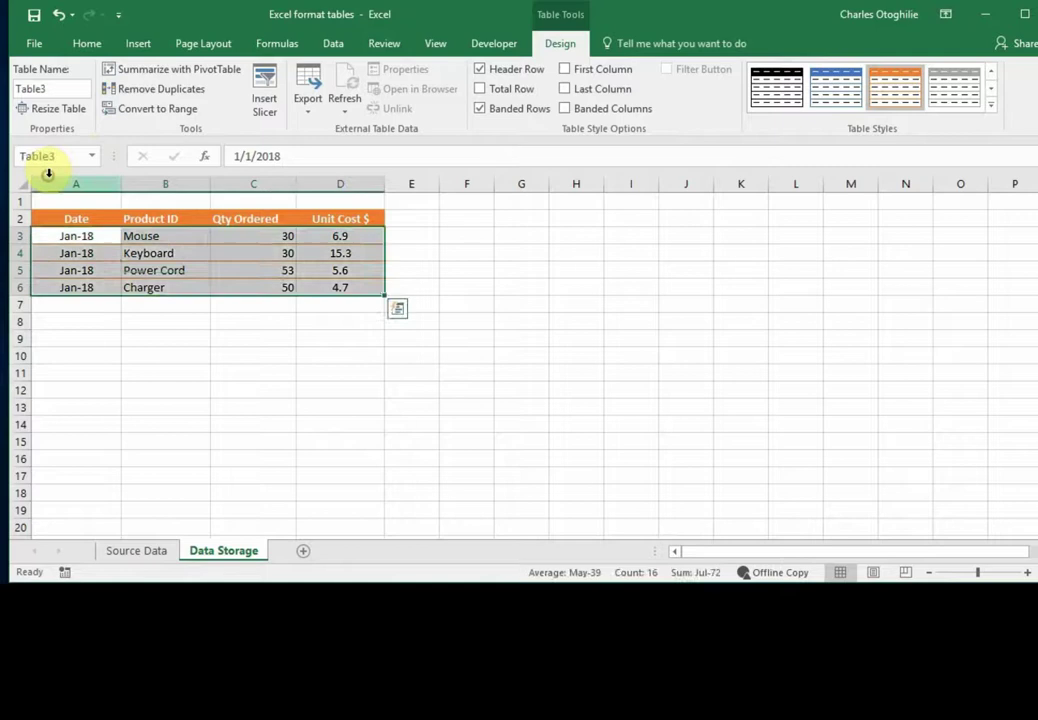
{"action": "left_click", "coordinate": [180, 255]}
{"action": "left_click", "coordinate": [334, 272]}
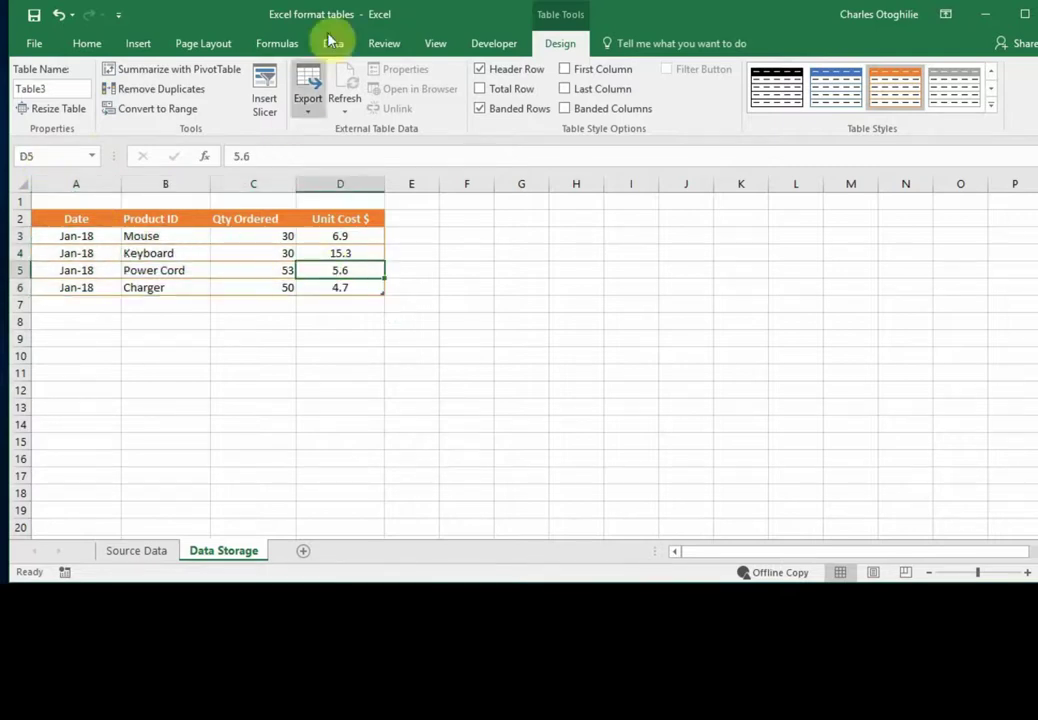
Step: Examine the range that Table3 refers to in the Name Manager, and close the manager
{"action": "left_click", "coordinate": [284, 45]}
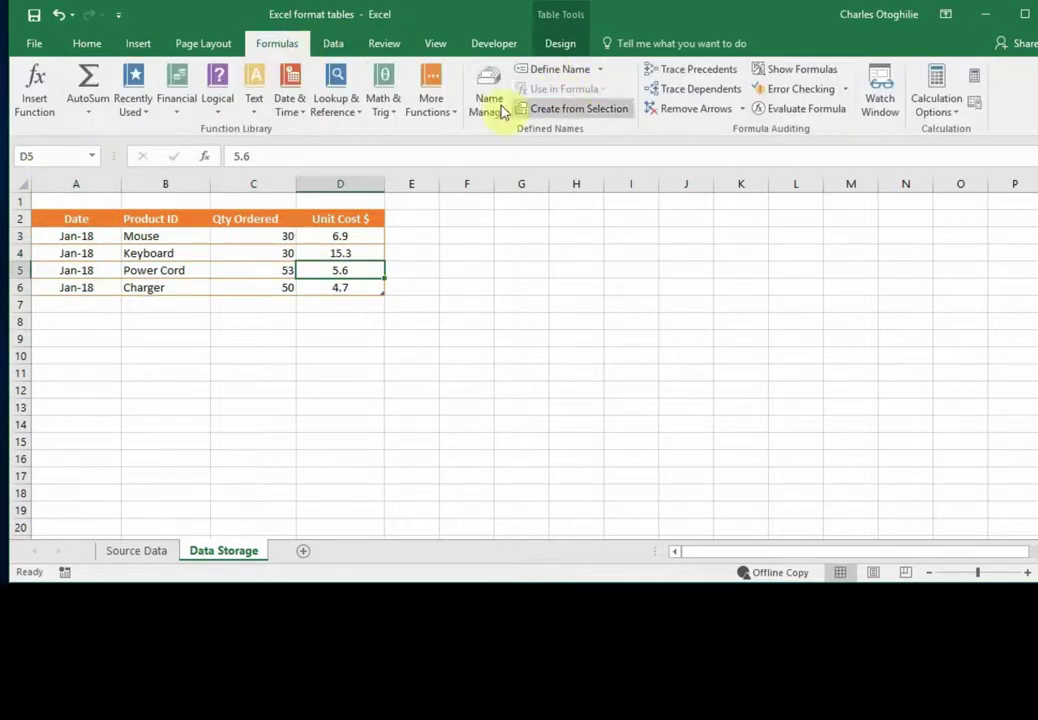
{"action": "left_click", "coordinate": [490, 100]}
{"action": "left_click_drag", "start_coordinate": [505, 108], "coordinate": [578, 194]}
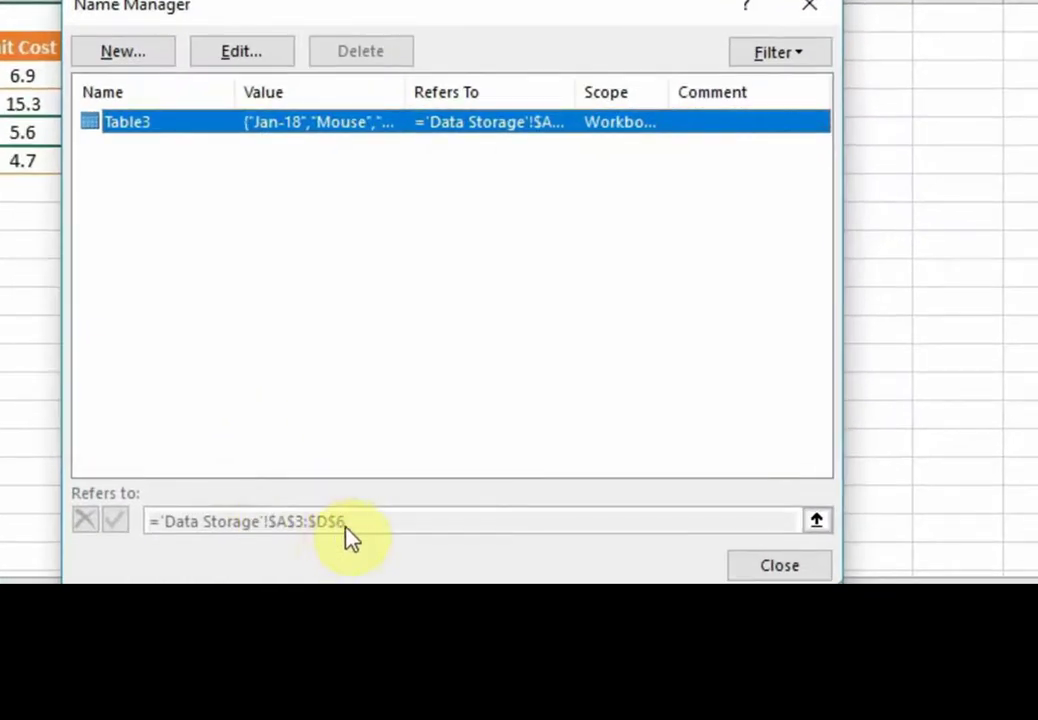
{"action": "left_click_drag", "start_coordinate": [579, 8], "coordinate": [853, 0]}
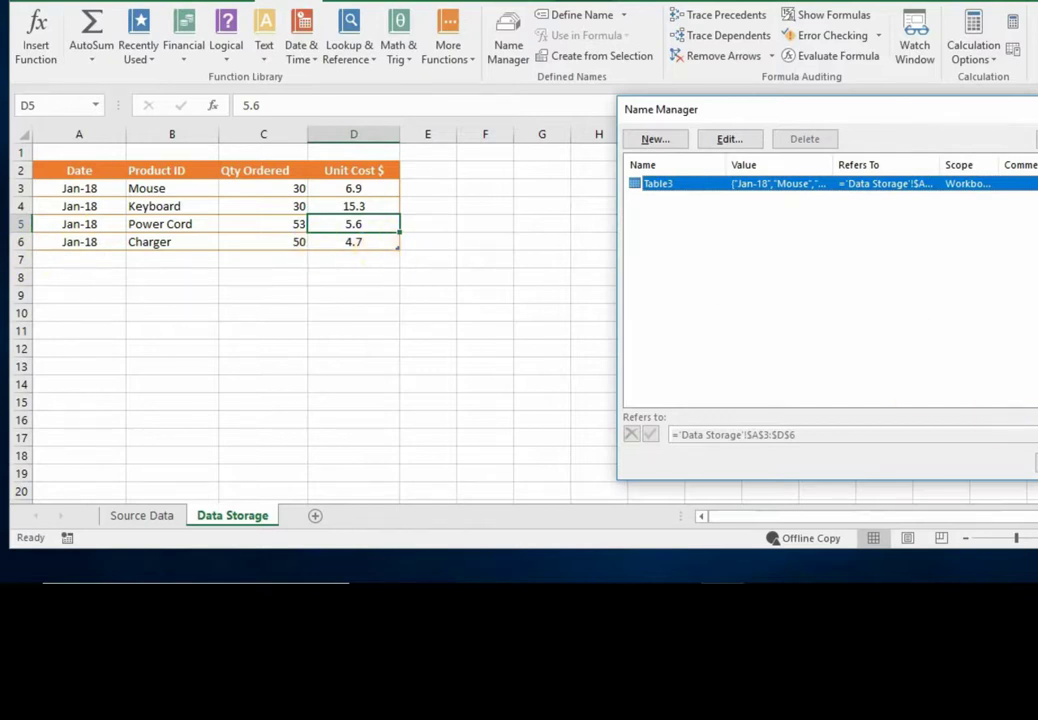
{"action": "left_click", "coordinate": [1037, 462]}
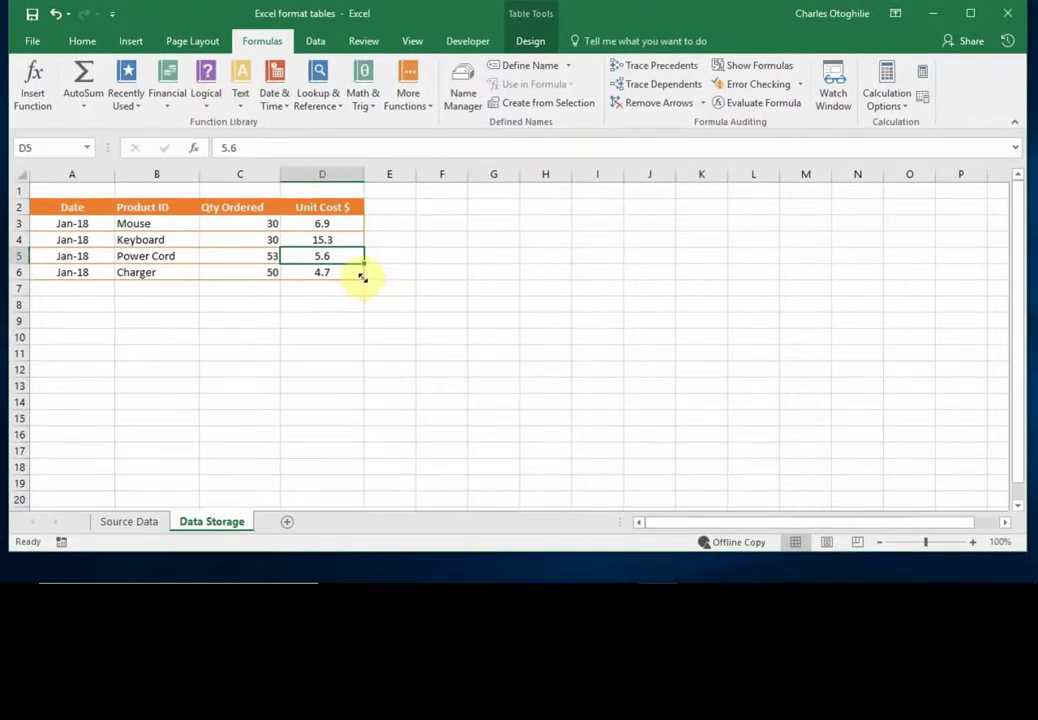
Step: Extend the table on the Data Storage sheet down to row 10 so that it includes blank rows
{"action": "left_click_drag", "start_coordinate": [362, 277], "coordinate": [359, 344]}
{"action": "left_click", "coordinate": [90, 304]}
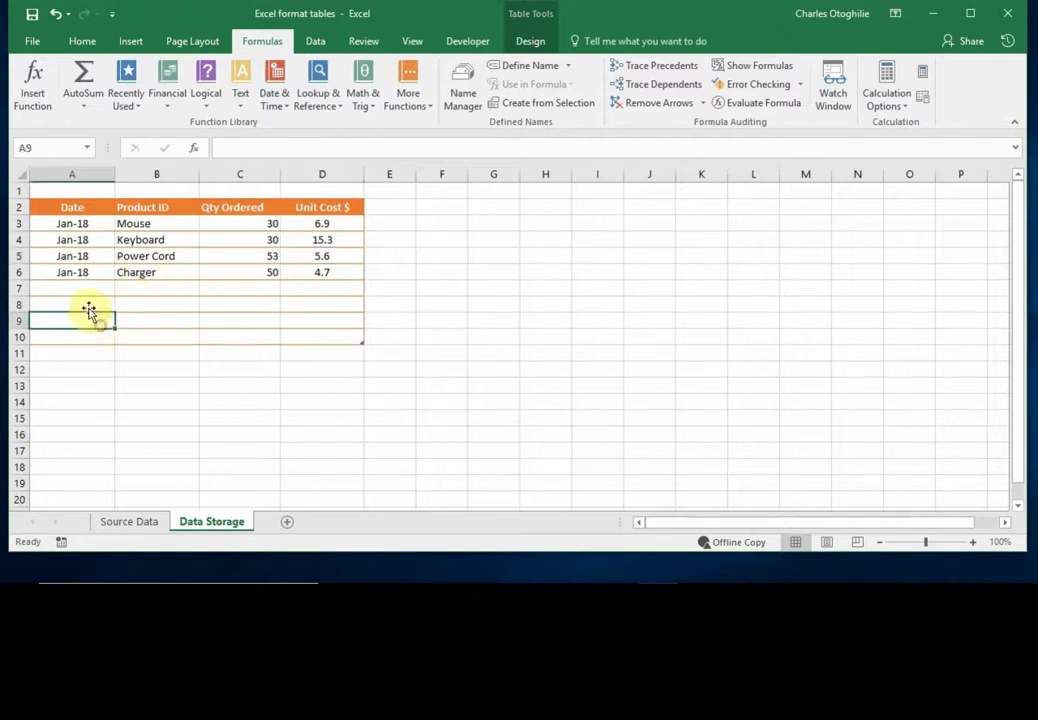
{"action": "left_click", "coordinate": [70, 288]}
{"action": "left_click", "coordinate": [240, 321]}
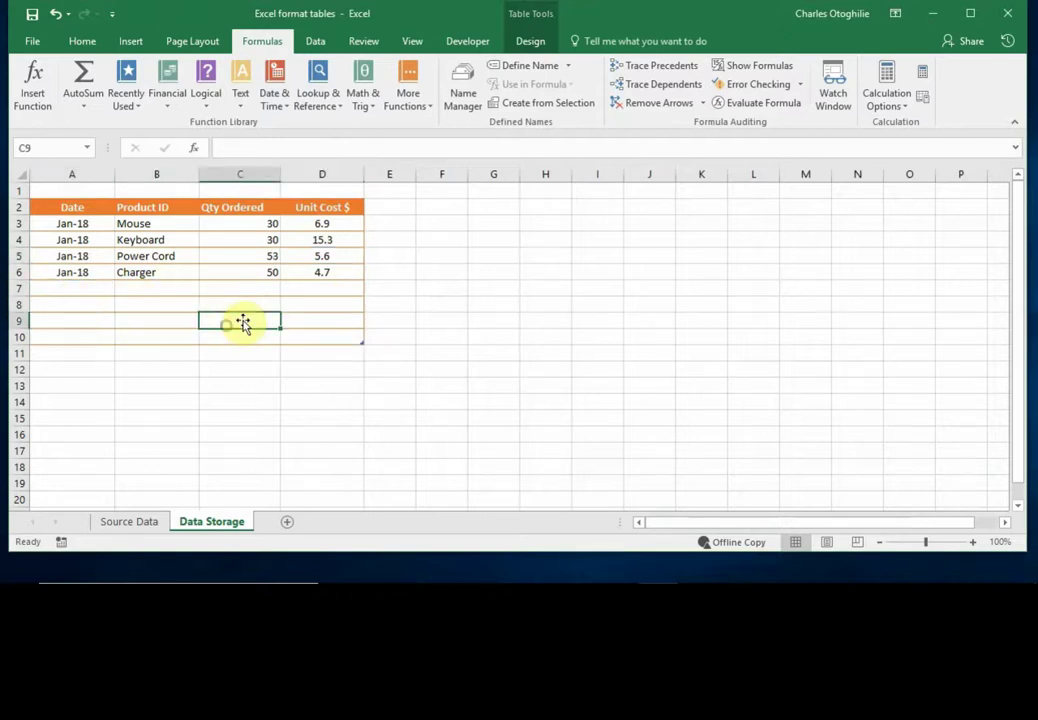
{"action": "left_click", "coordinate": [296, 287]}
{"action": "left_click", "coordinate": [245, 288]}
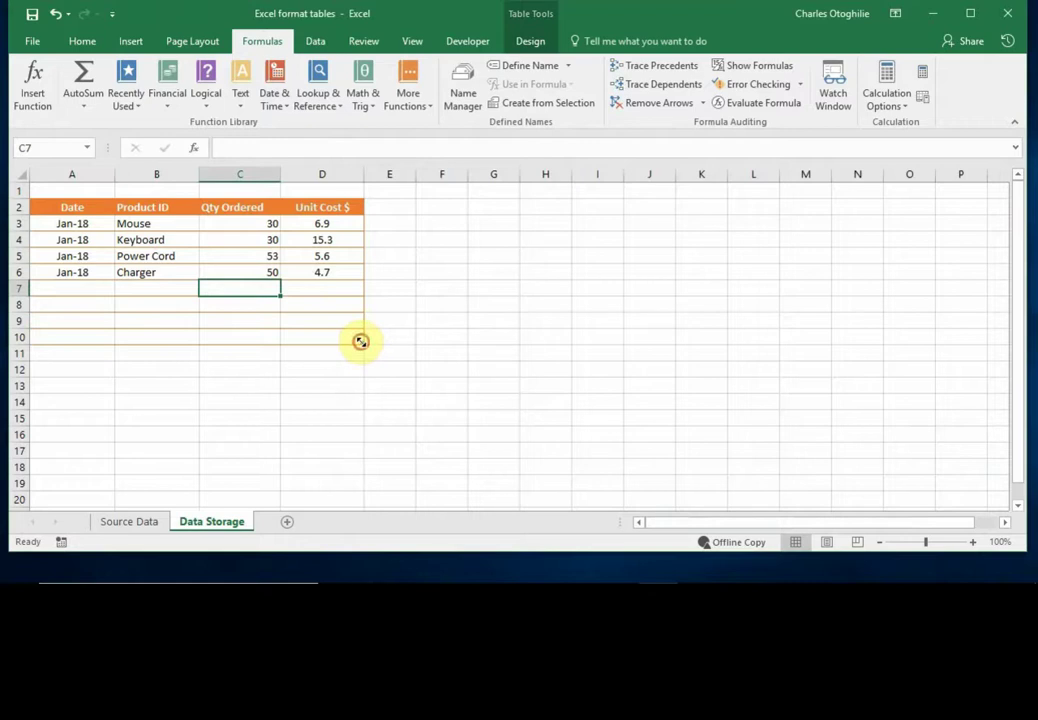
Step: Shrink the table back so that it ends at row 6, leaving out the blank rows
{"action": "left_click_drag", "start_coordinate": [360, 341], "coordinate": [348, 280]}
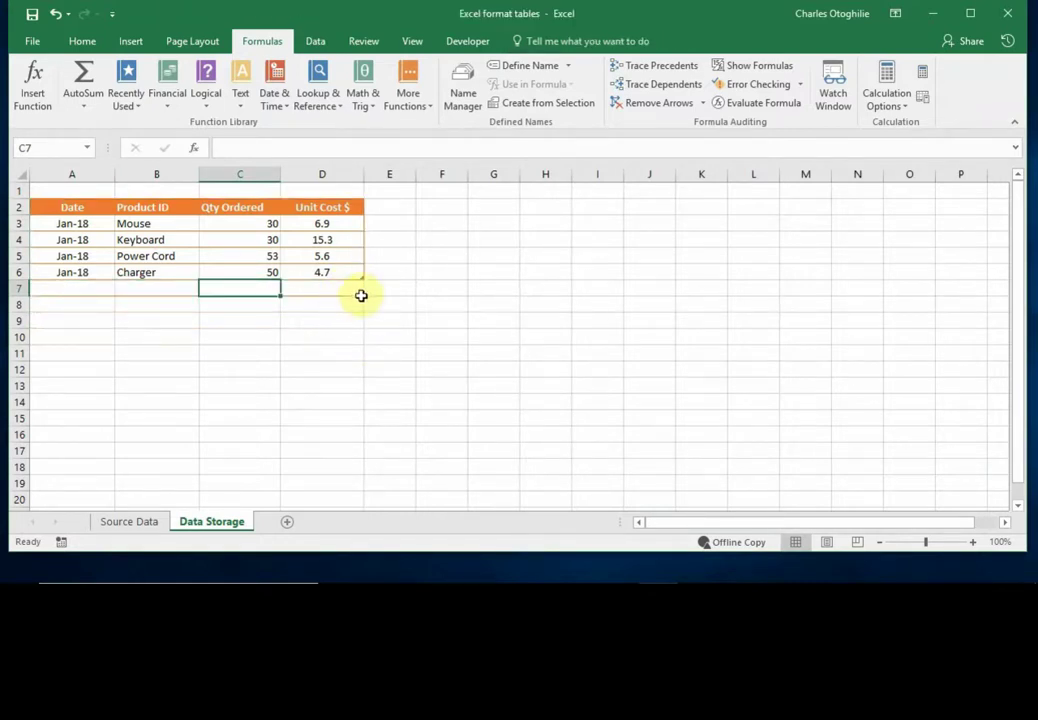
{"action": "left_click", "coordinate": [355, 322]}
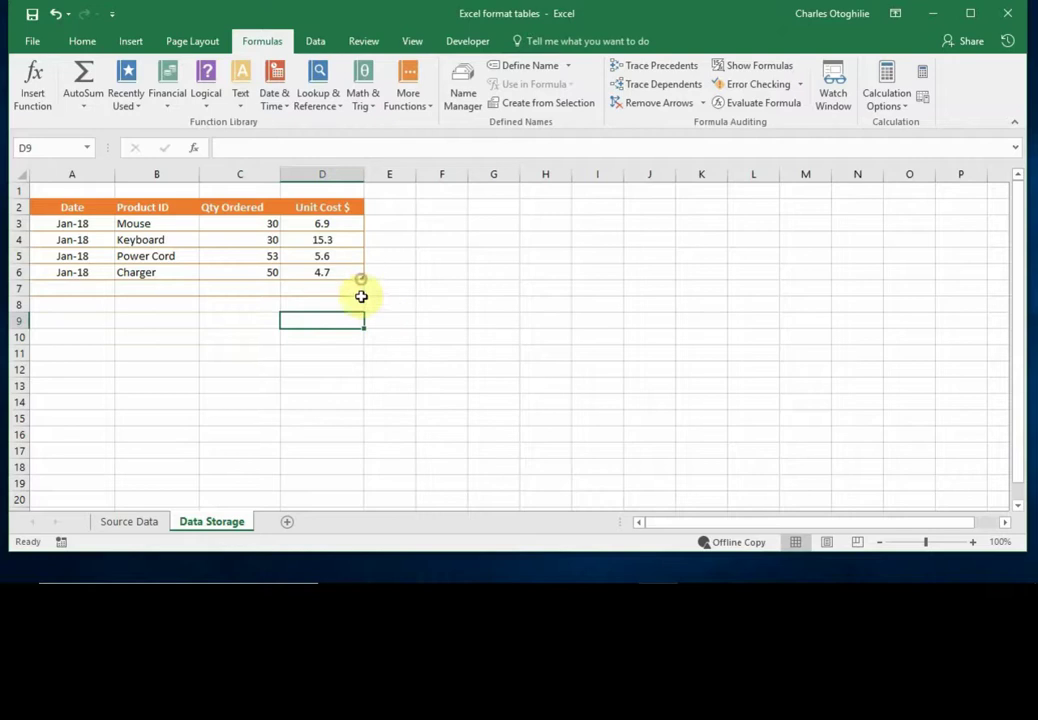
{"action": "left_click", "coordinate": [13, 289]}
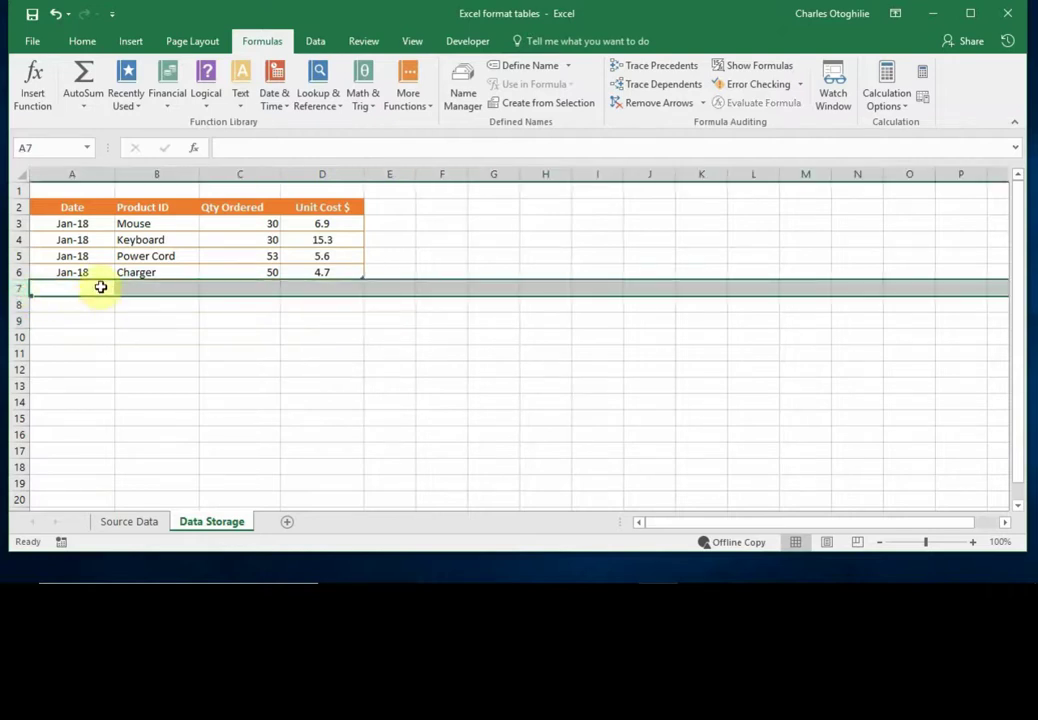
{"action": "left_click", "coordinate": [160, 223]}
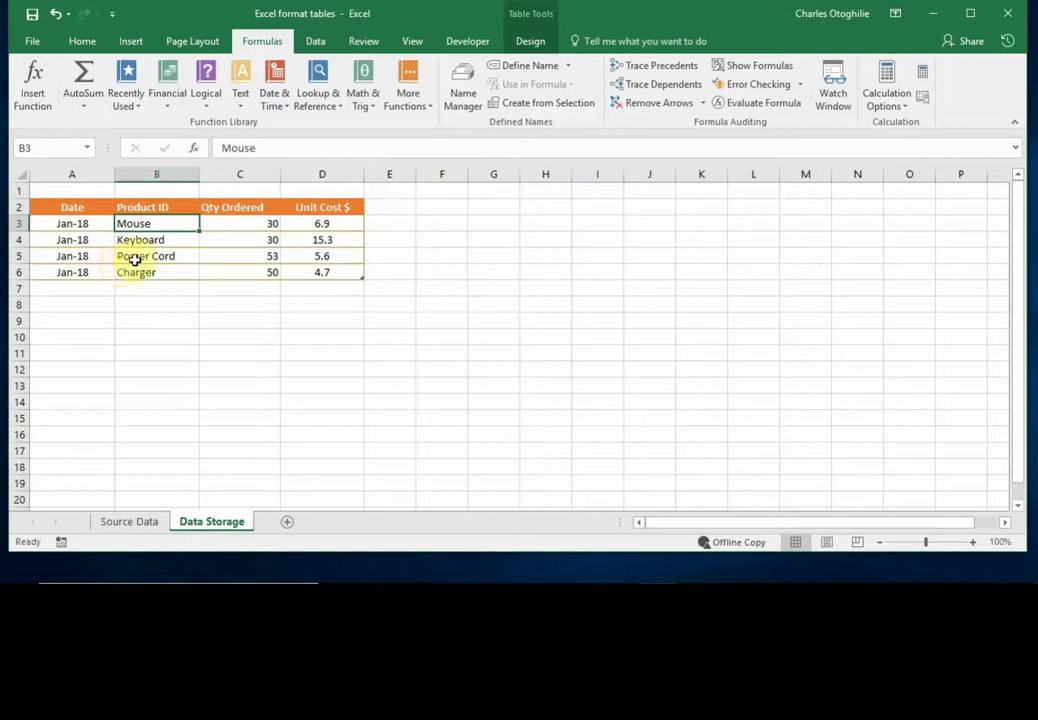
{"action": "left_click", "coordinate": [101, 270]}
{"action": "left_click", "coordinate": [88, 253]}
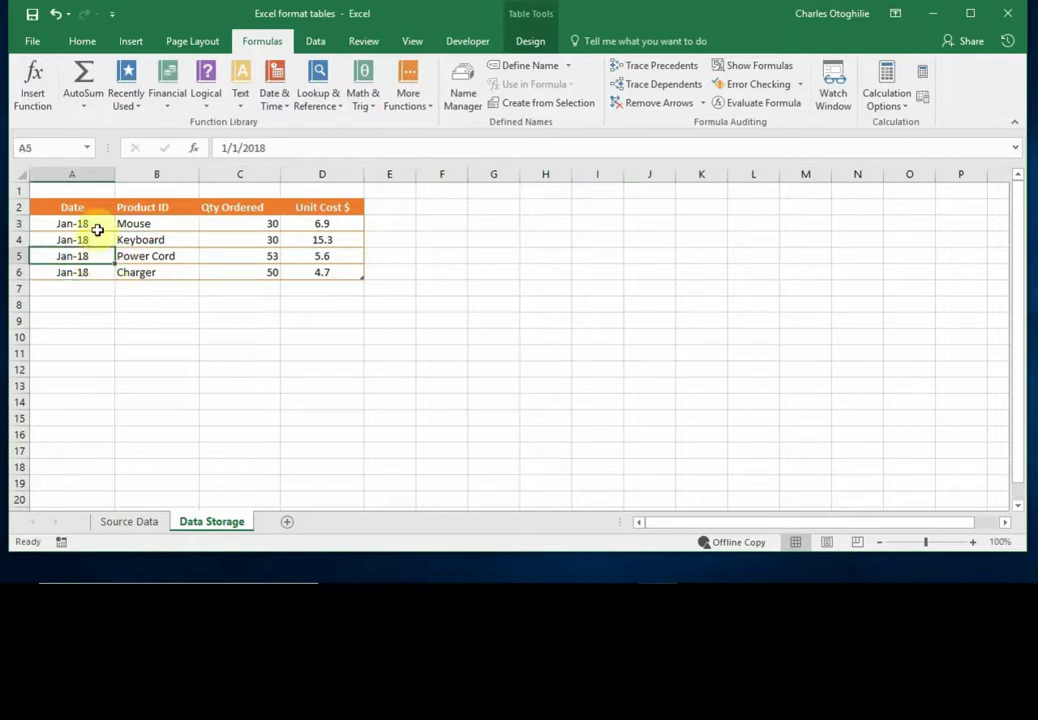
{"action": "left_click", "coordinate": [332, 236]}
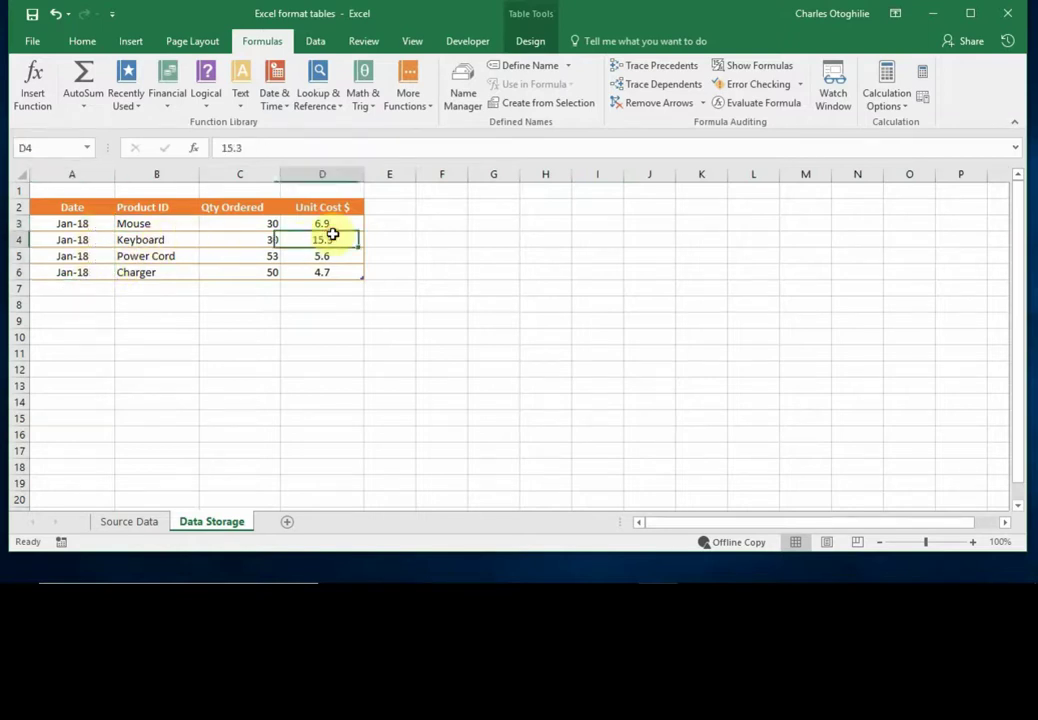
{"action": "left_click", "coordinate": [90, 224]}
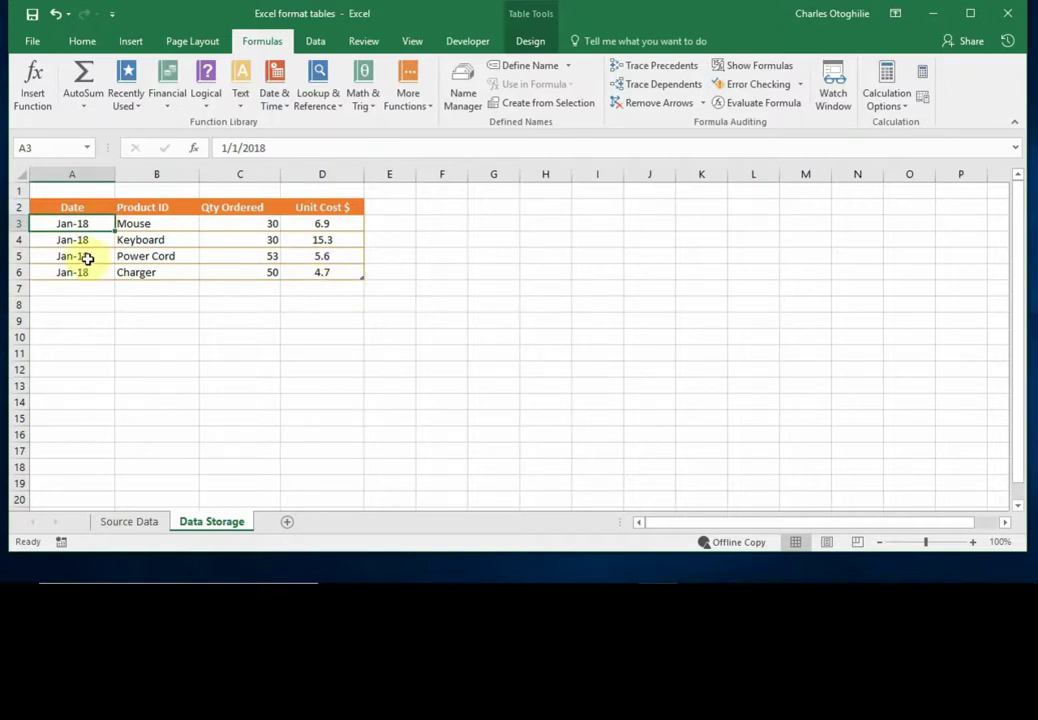
{"action": "left_click", "coordinate": [170, 258]}
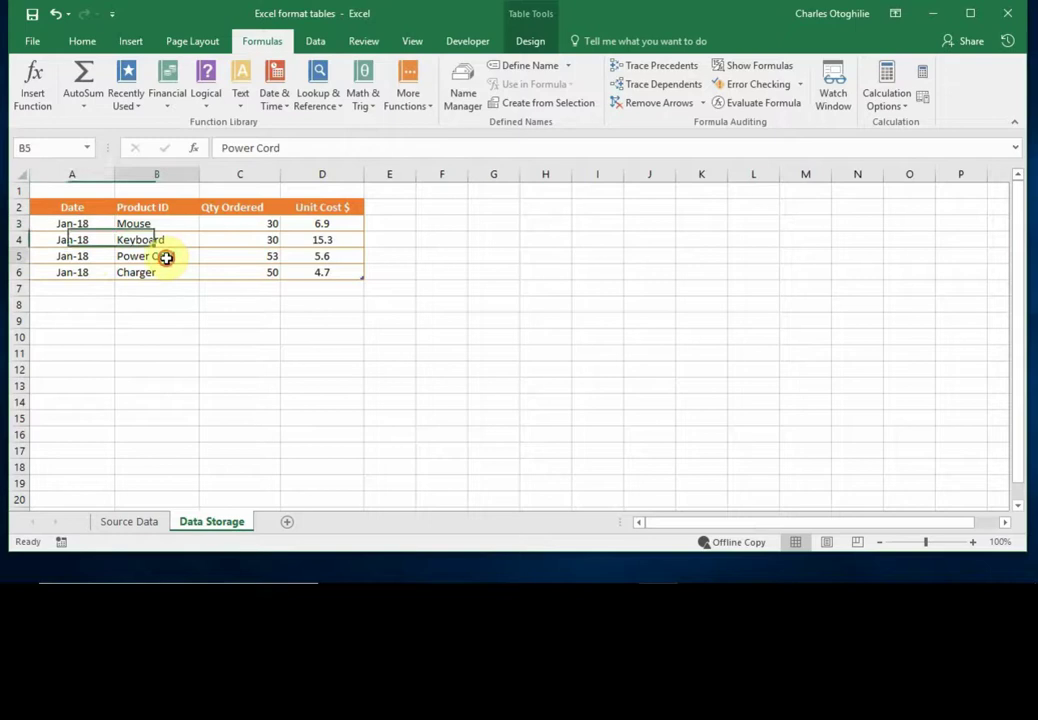
Step: Copy the four Feb-18 records in A8:D11 on the Source Data sheet
{"action": "left_click", "coordinate": [130, 521]}
{"action": "left_click", "coordinate": [120, 395]}
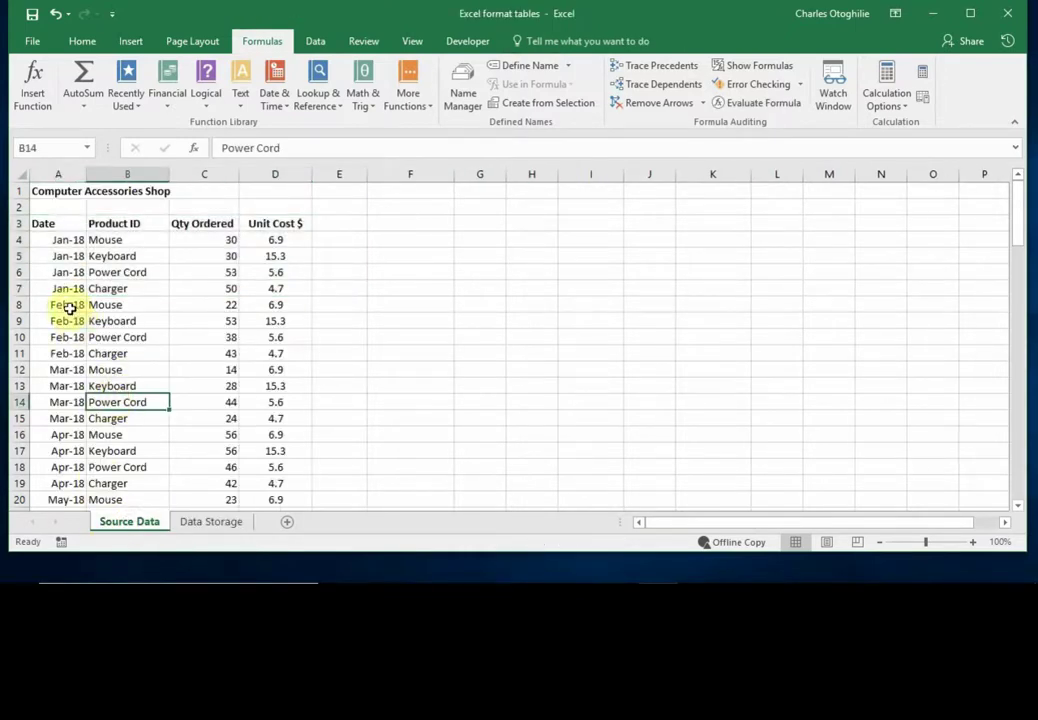
{"action": "left_click_drag", "start_coordinate": [70, 304], "coordinate": [251, 361]}
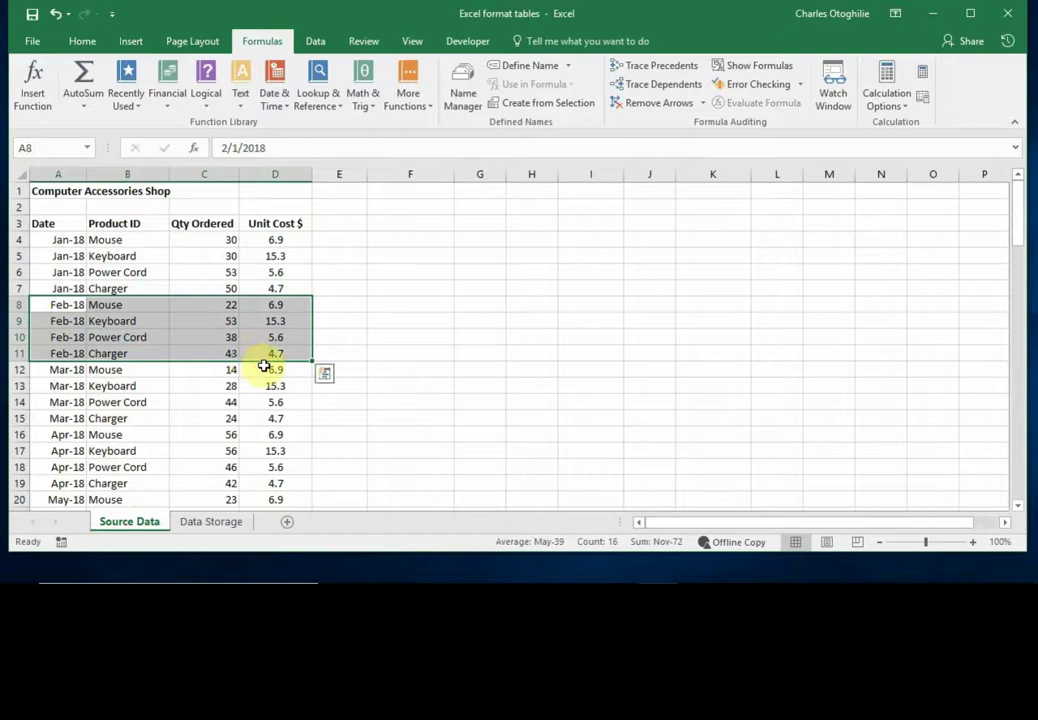
{"action": "key", "text": "ctrl+c"}
Step: Paste the copied records as values only into the Data Storage sheet from A7, directly below the table
{"action": "left_click", "coordinate": [213, 523]}
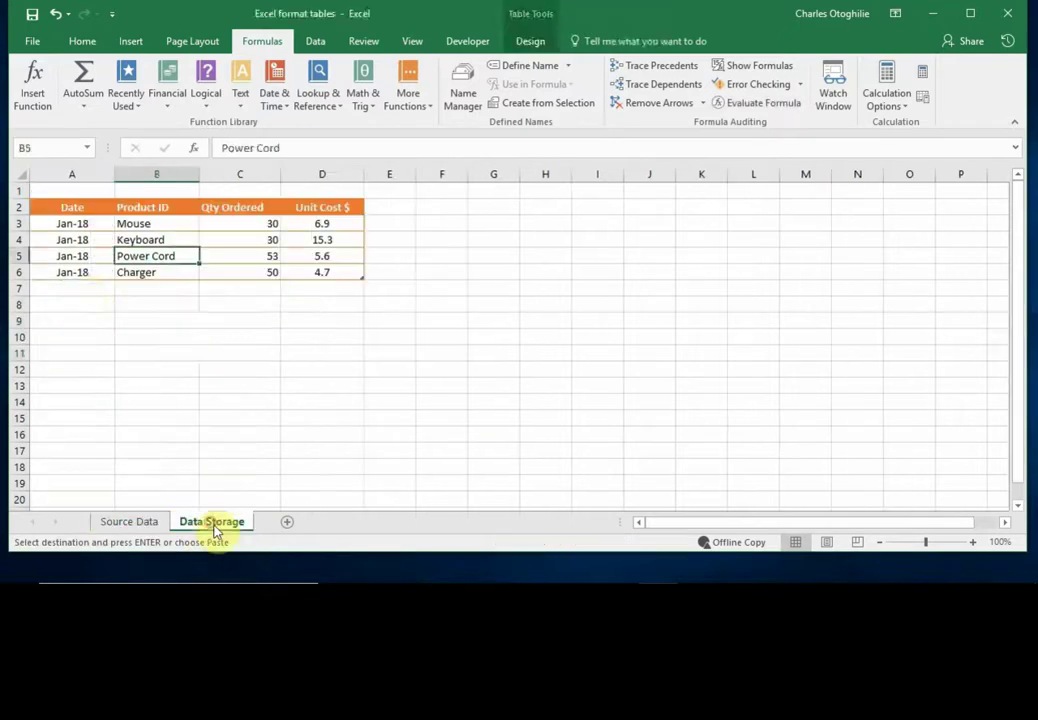
{"action": "left_click", "coordinate": [156, 352]}
{"action": "left_click", "coordinate": [82, 287]}
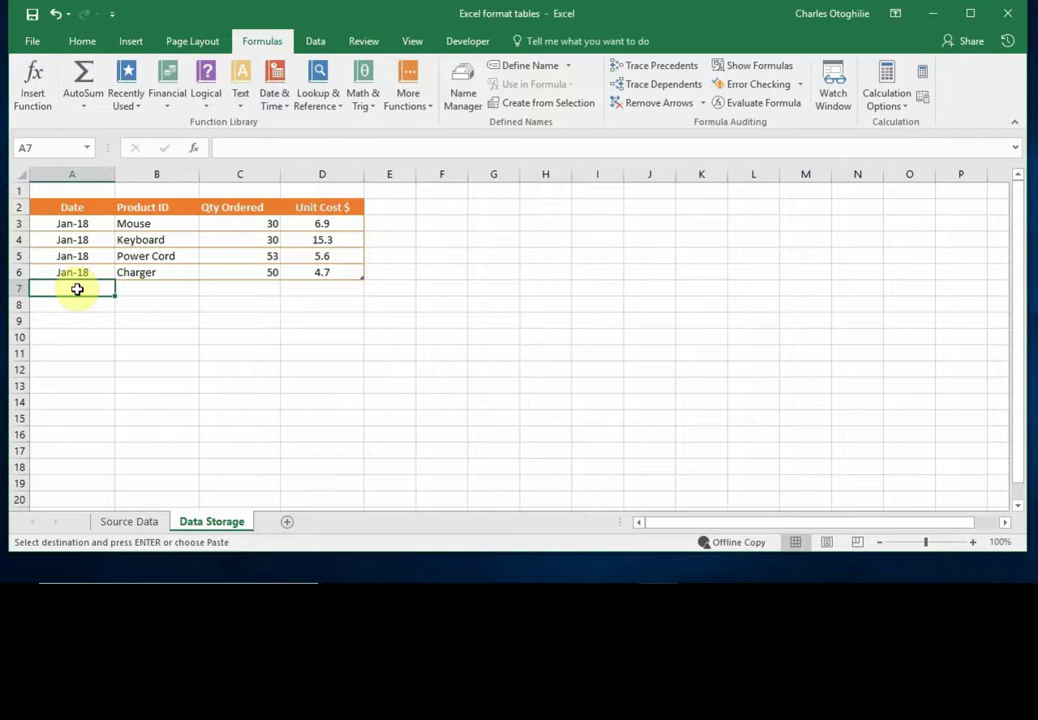
{"action": "left_click", "coordinate": [85, 43]}
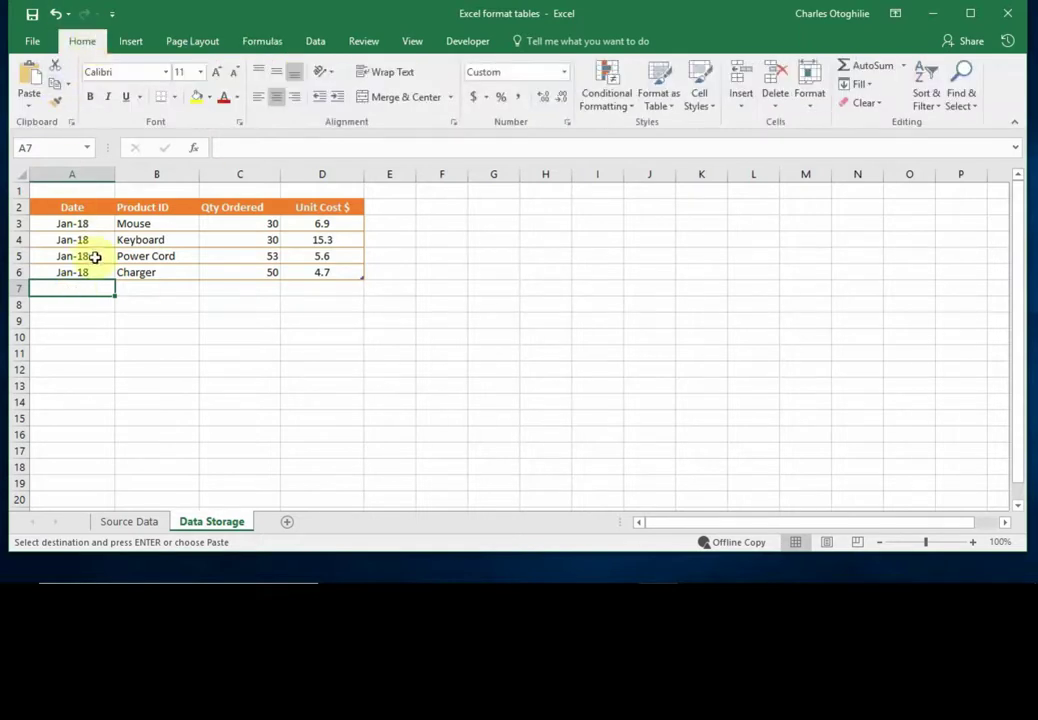
{"action": "left_click", "coordinate": [29, 107]}
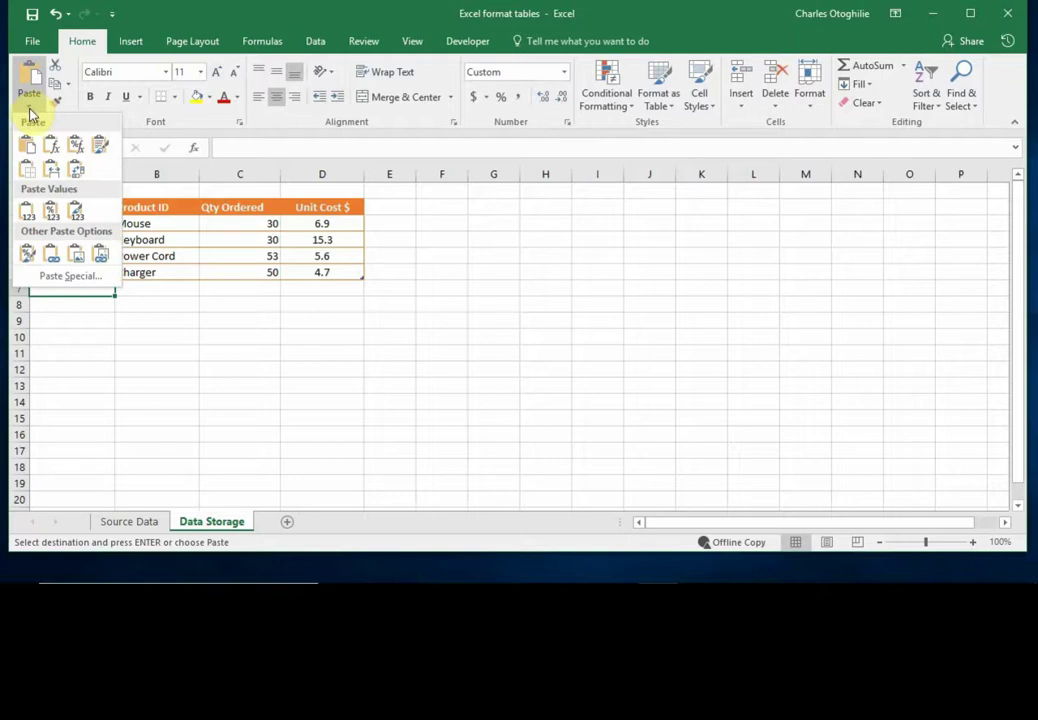
{"action": "left_click", "coordinate": [29, 216]}
{"action": "left_click", "coordinate": [146, 320]}
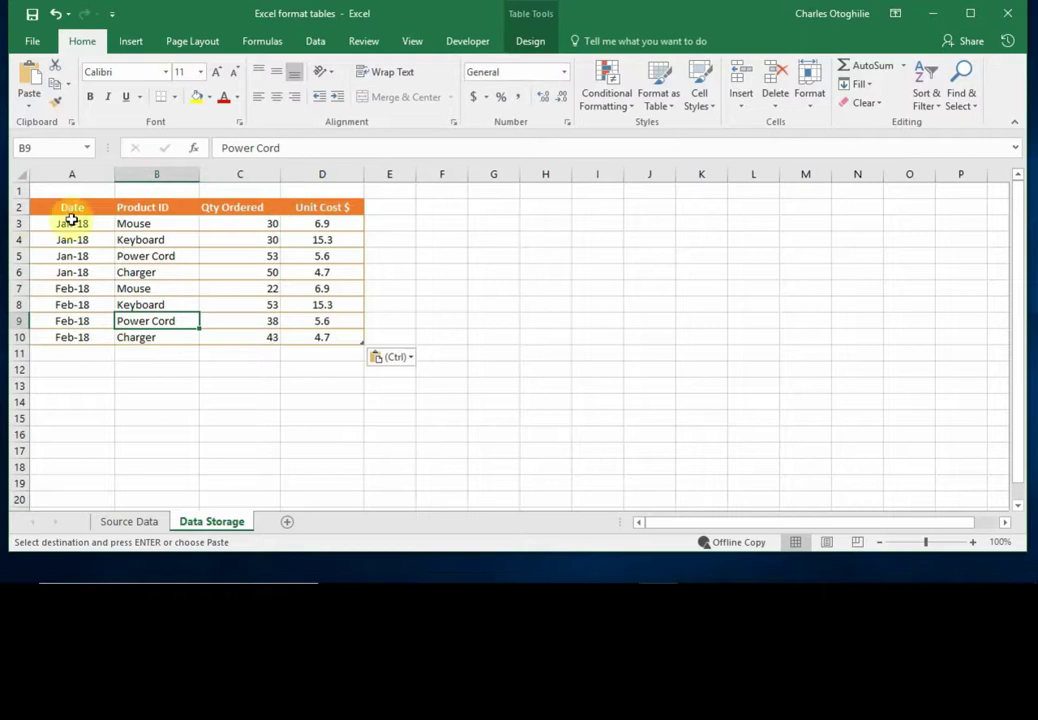
Step: Examine the range that Table3 covers after the paste in the Name Manager, and close the manager
{"action": "left_click", "coordinate": [262, 42]}
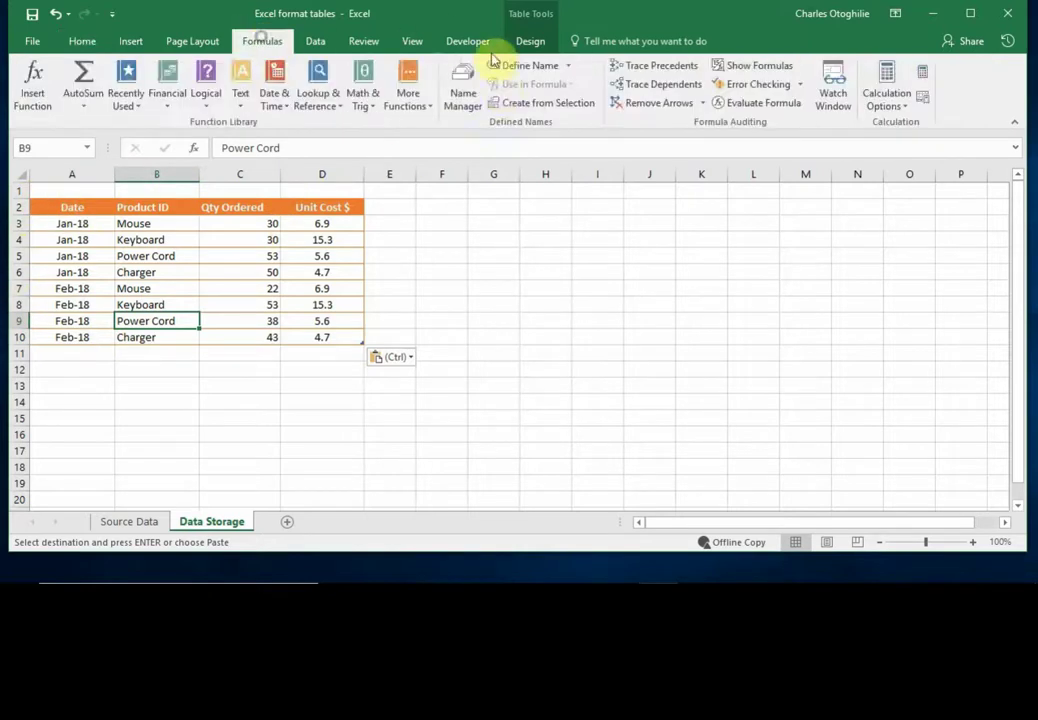
{"action": "left_click", "coordinate": [467, 110]}
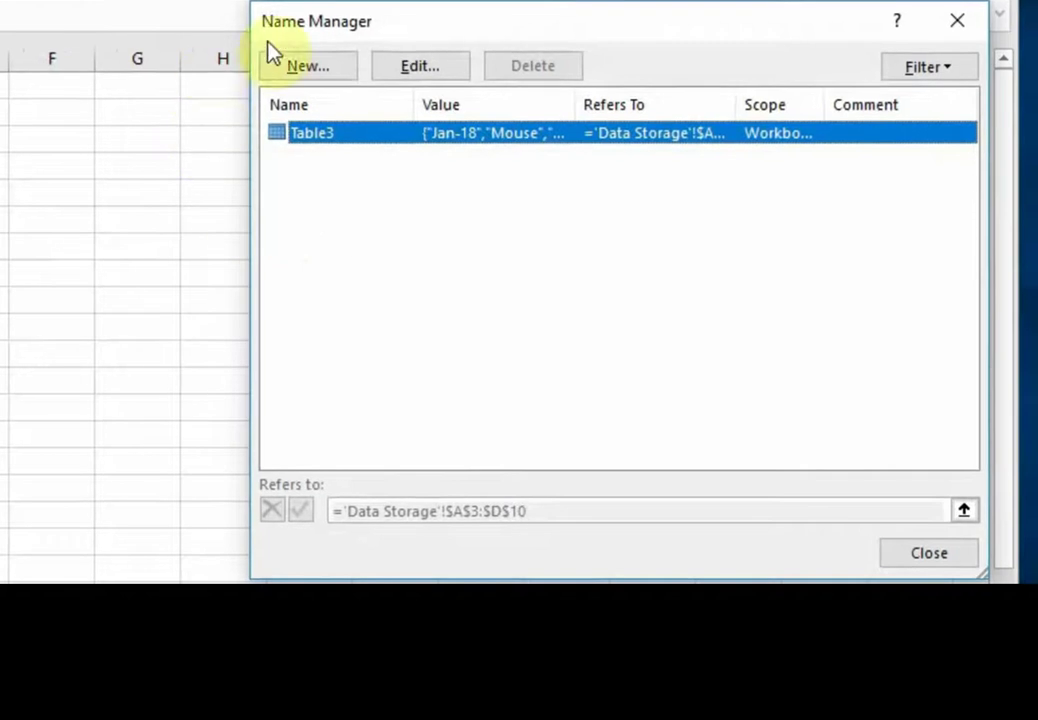
{"action": "left_click_drag", "start_coordinate": [570, 23], "coordinate": [331, 30]}
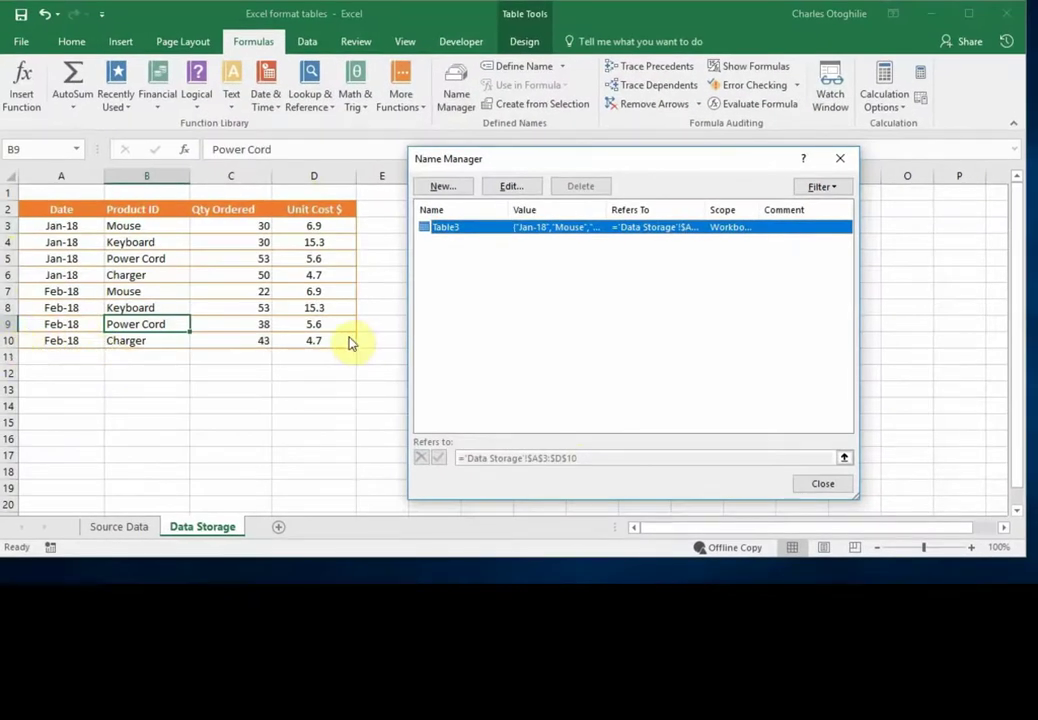
{"action": "left_click", "coordinate": [822, 484]}
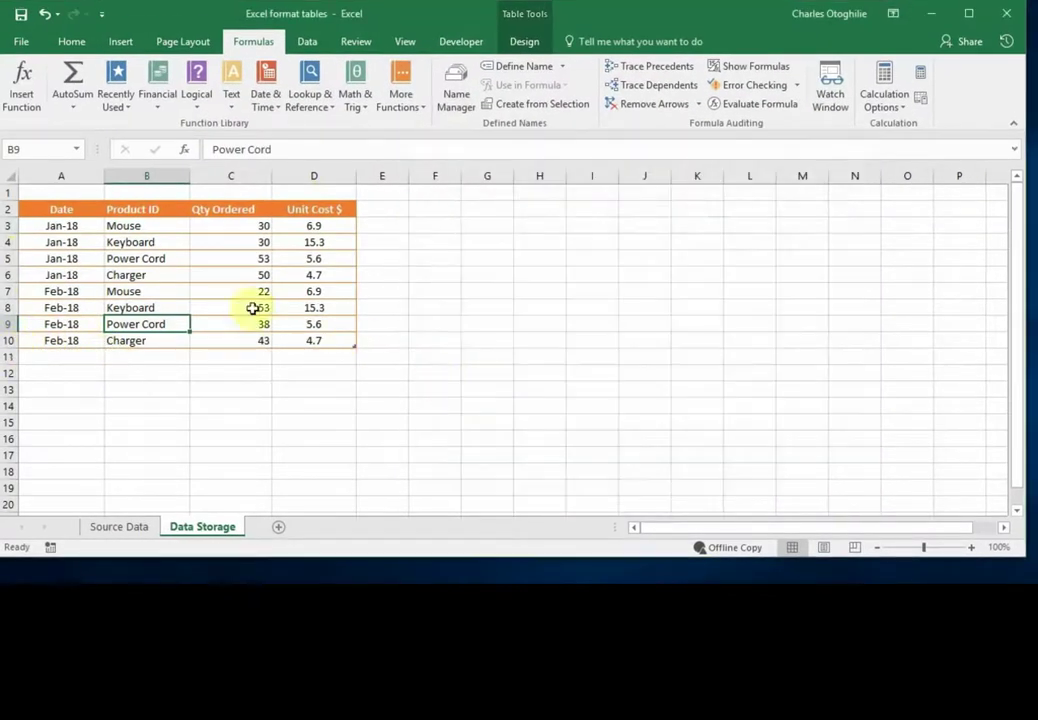
{"action": "left_click", "coordinate": [194, 242]}
{"action": "left_click", "coordinate": [118, 307]}
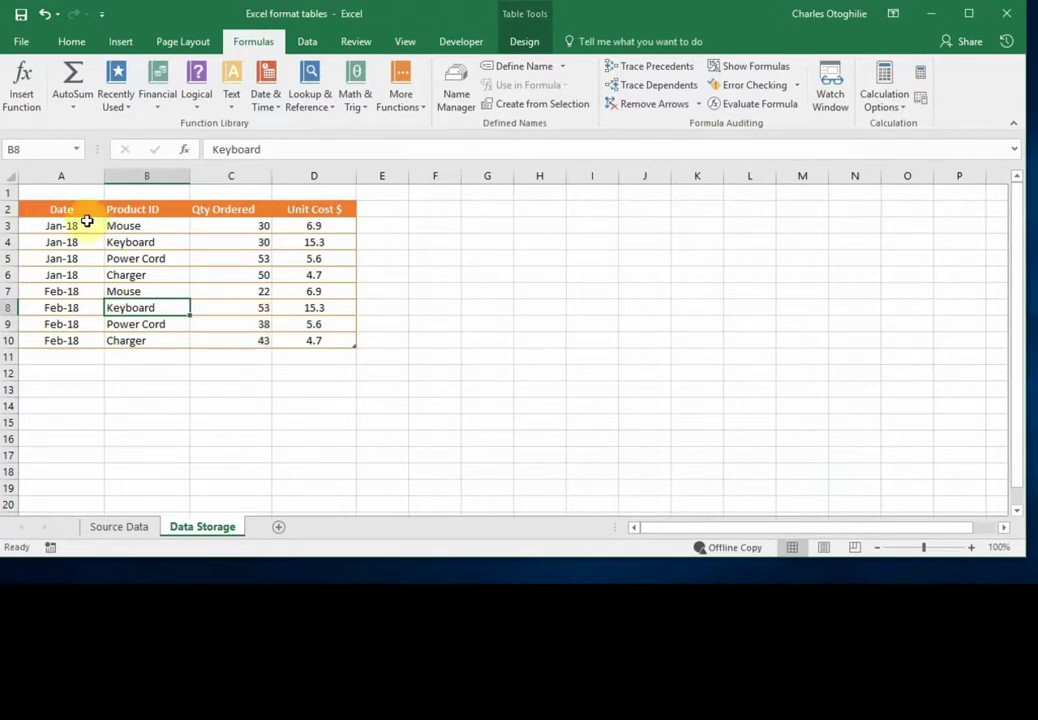
{"action": "left_click_drag", "start_coordinate": [53, 209], "coordinate": [313, 326]}
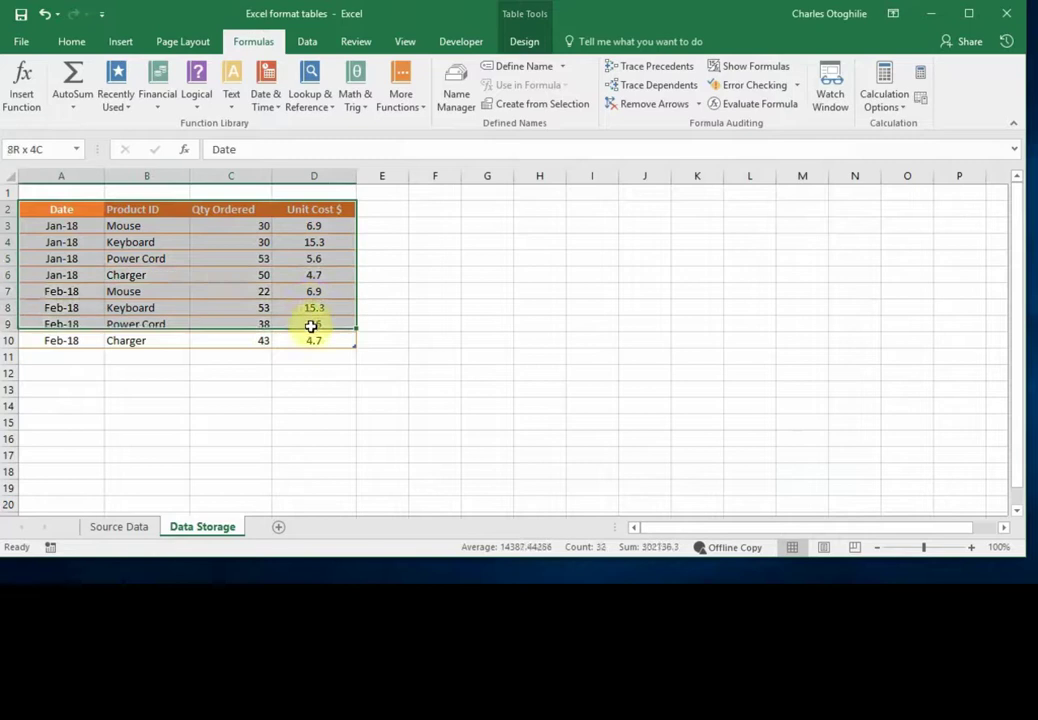
{"action": "left_click", "coordinate": [322, 271]}
{"action": "left_click", "coordinate": [231, 222]}
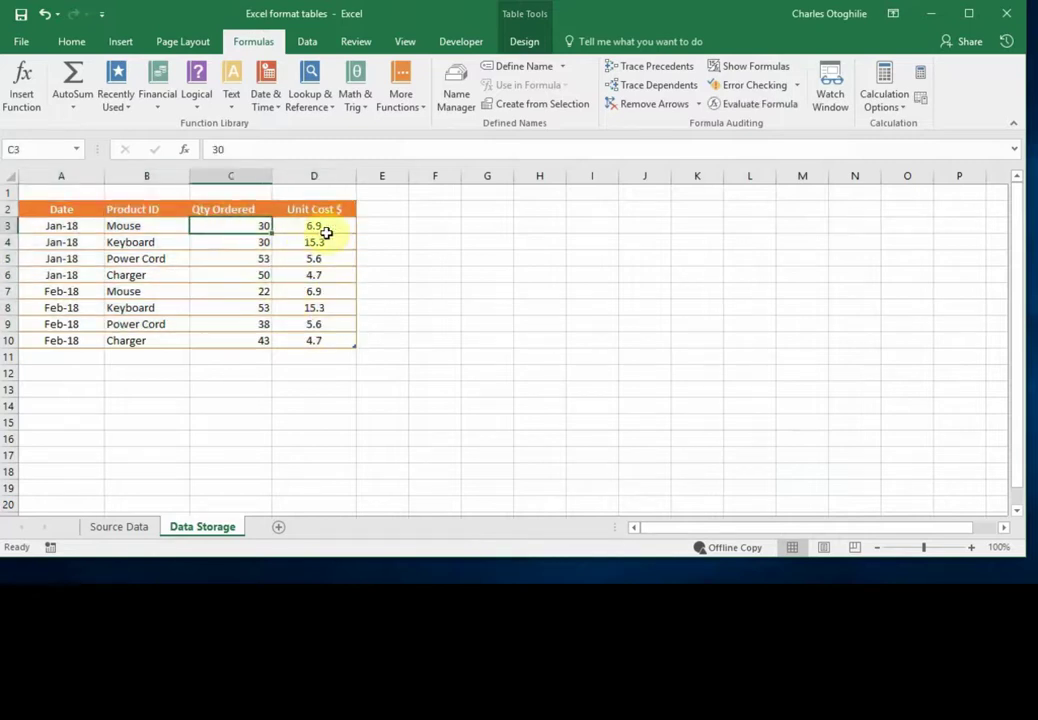
{"action": "left_click", "coordinate": [315, 231]}
Step: Add a Total Cost column to the table by entering its header in E2
{"action": "left_click", "coordinate": [380, 211]}
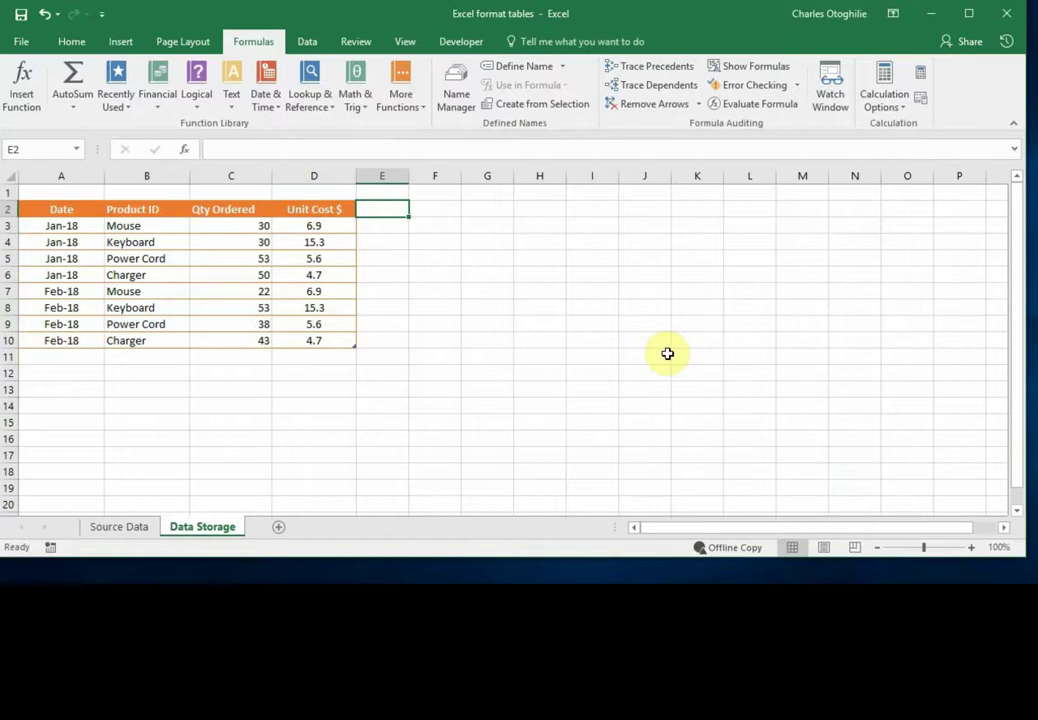
{"action": "type", "text": "Total Cost"}
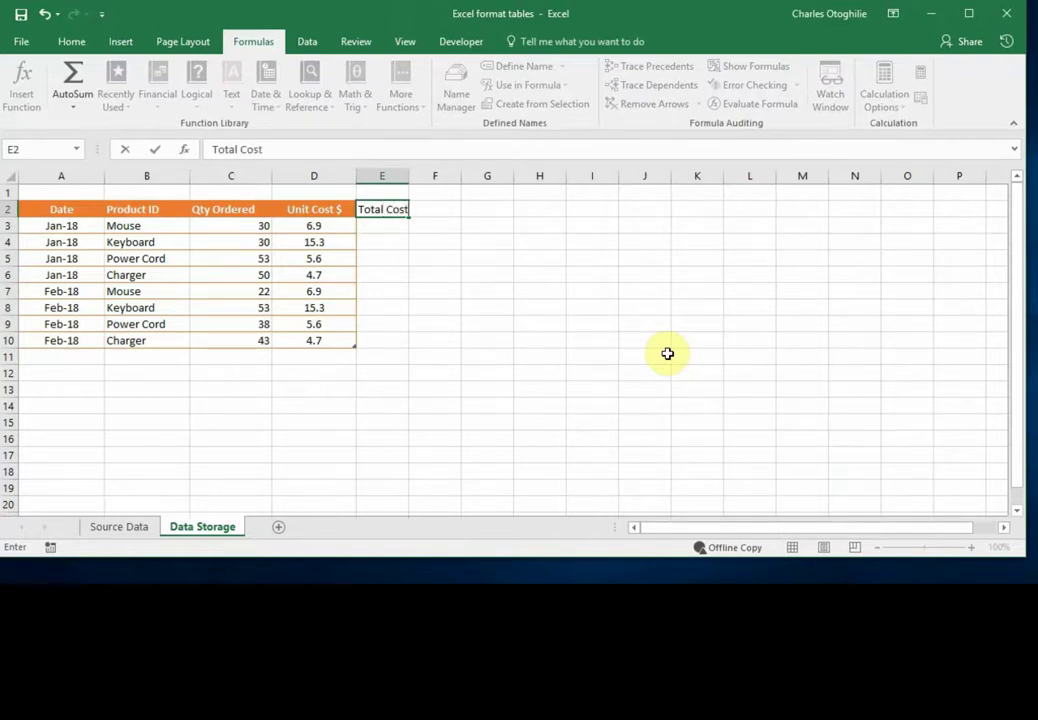
{"action": "key", "text": "Return"}
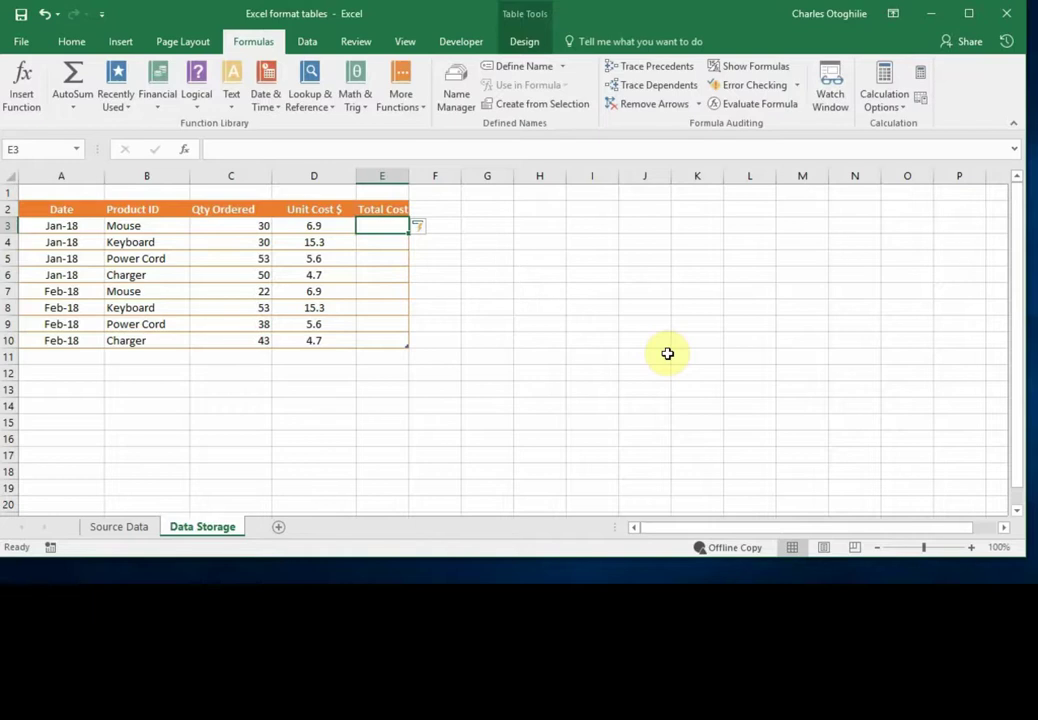
Step: Enter a formula in E3 that multiplies the row's Qty Ordered by its Unit Cost $, using structured references
{"action": "type", "text": "="}
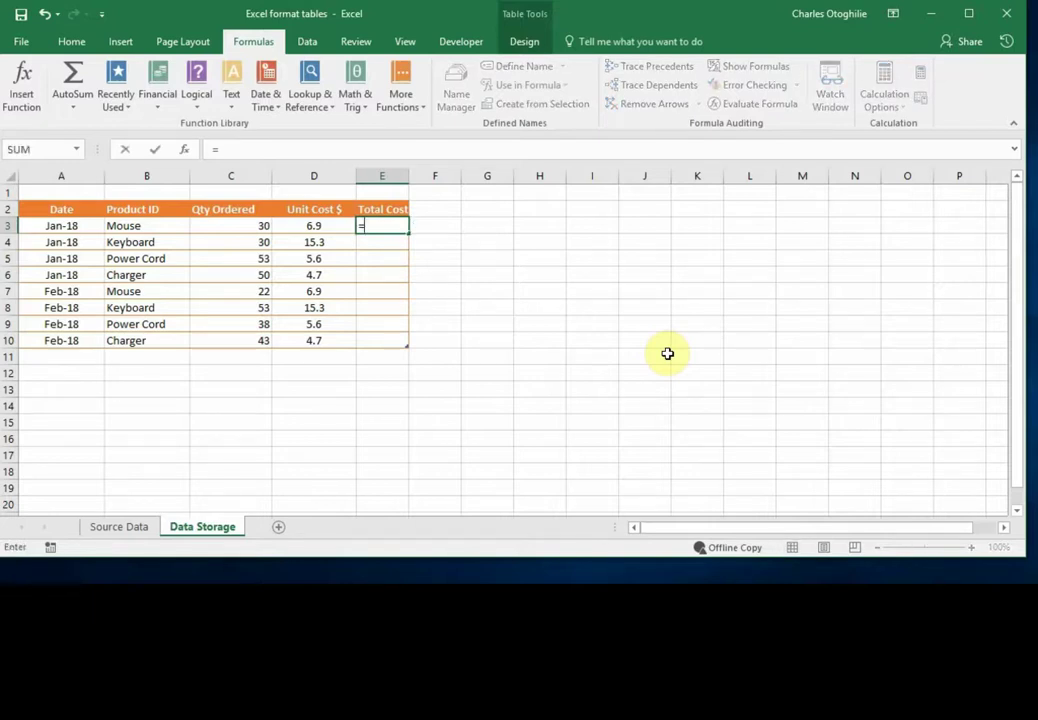
{"action": "key", "text": "Left"}
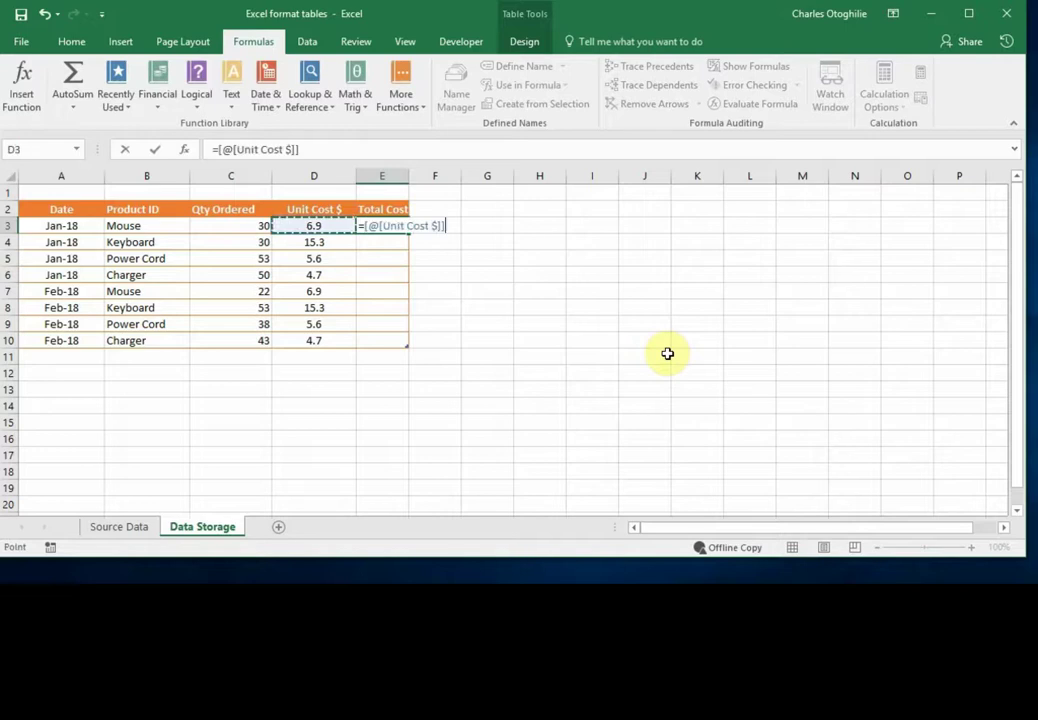
{"action": "key", "text": "Left"}
{"action": "key", "text": "Left"}
{"action": "key", "text": "Right"}
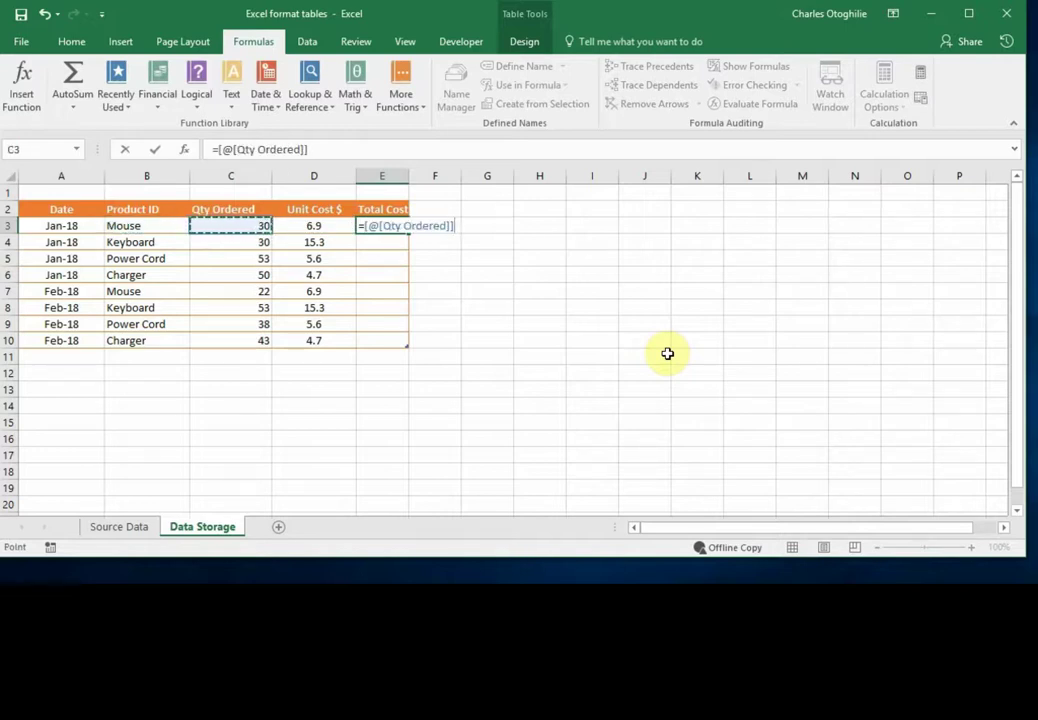
{"action": "type", "text": "*"}
{"action": "key", "text": "Left"}
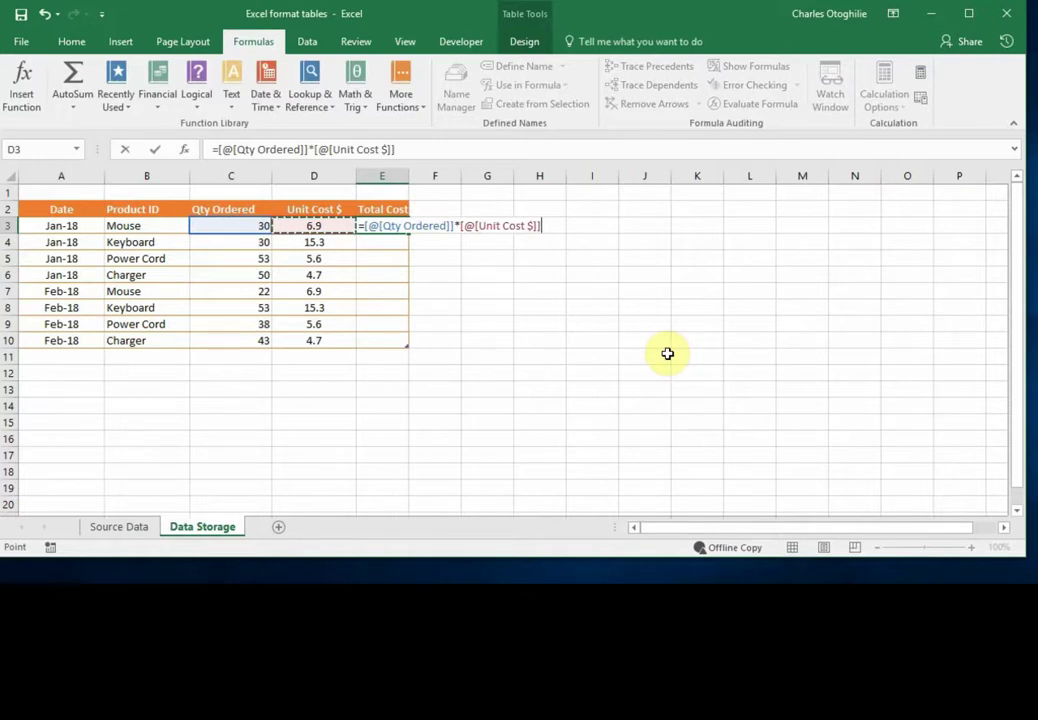
{"action": "key", "text": "Return"}
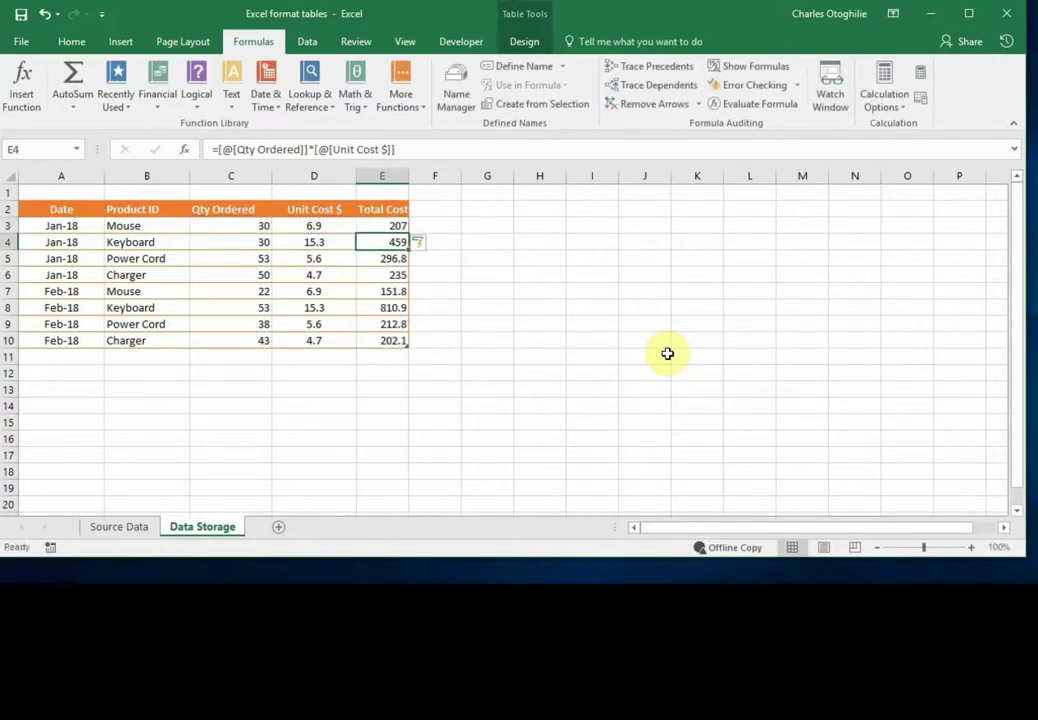
Step: Examine the formula in each Total Cost cell from E3 down to E10 and back up
{"action": "key", "text": "Up"}
{"action": "key", "text": "Up"}
{"action": "key", "text": "Down"}
{"action": "key", "text": "Down"}
{"action": "key", "text": "Down"}
{"action": "key", "text": "Down"}
{"action": "key", "text": "Down"}
{"action": "key", "text": "Down"}
{"action": "key", "text": "Down"}
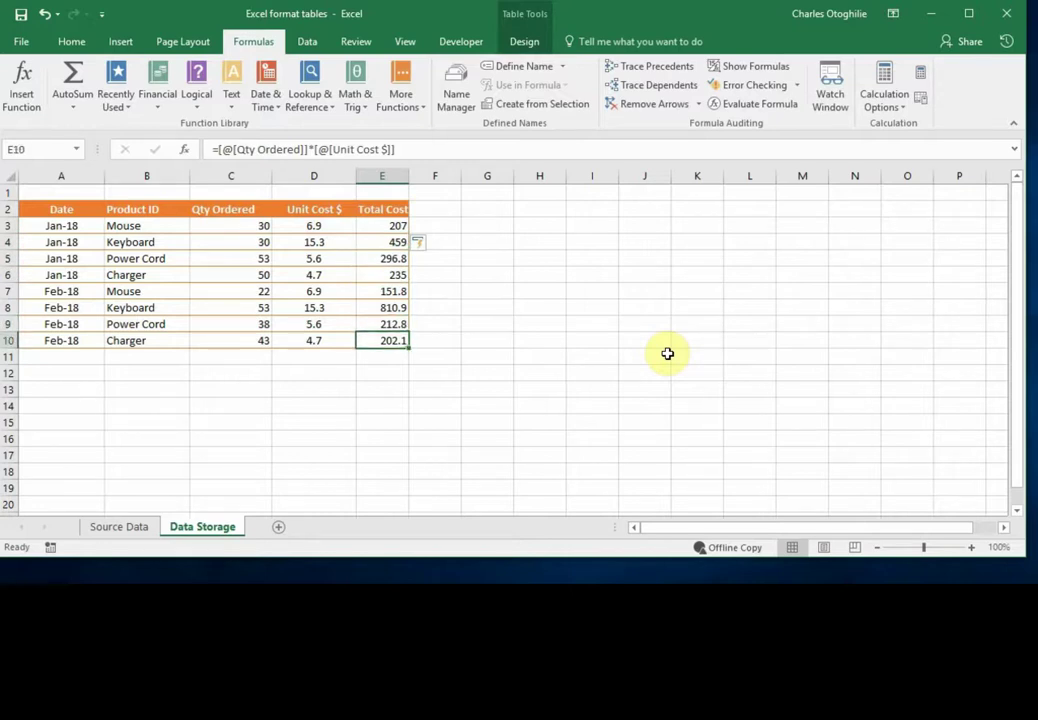
{"action": "key", "text": "Up"}
{"action": "key", "text": "Up"}
{"action": "key", "text": "Up"}
{"action": "key", "text": "Up"}
{"action": "key", "text": "Up"}
{"action": "key", "text": "Up"}
{"action": "key", "text": "Up"}
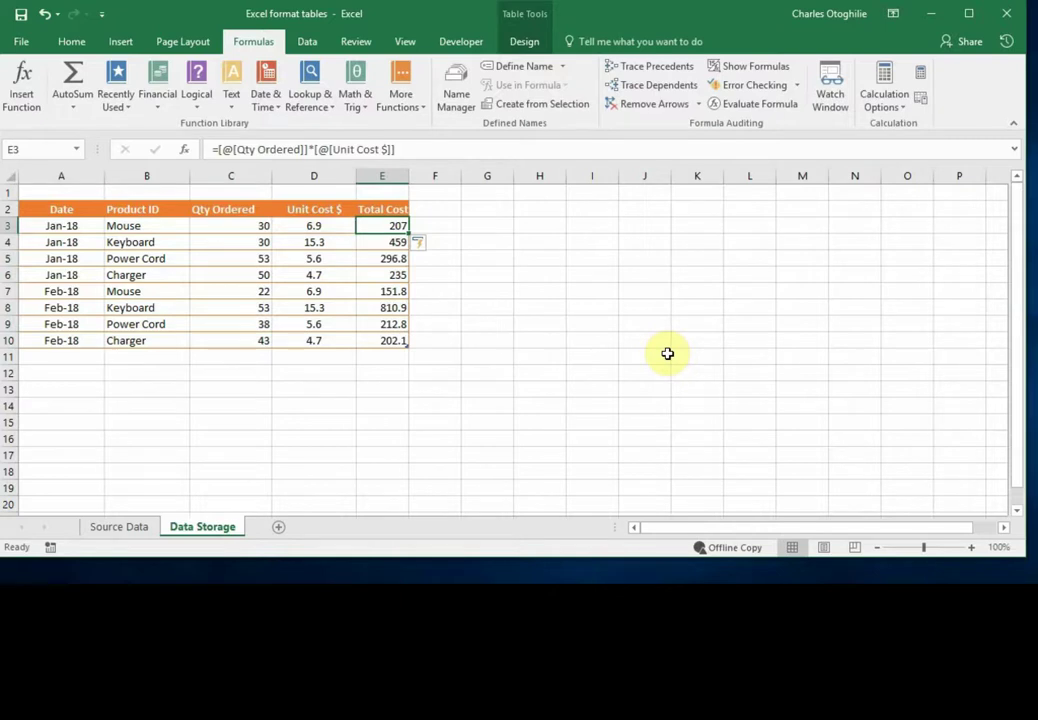
Step: Compare the structured-reference formula across all the Total Cost cells in rows 3 to 10
{"action": "key", "text": "Down"}
{"action": "key", "text": "Down"}
{"action": "key", "text": "Down"}
{"action": "key", "text": "Down"}
{"action": "key", "text": "Down"}
{"action": "key", "text": "Down"}
{"action": "key", "text": "Down"}
{"action": "key", "text": "Up"}
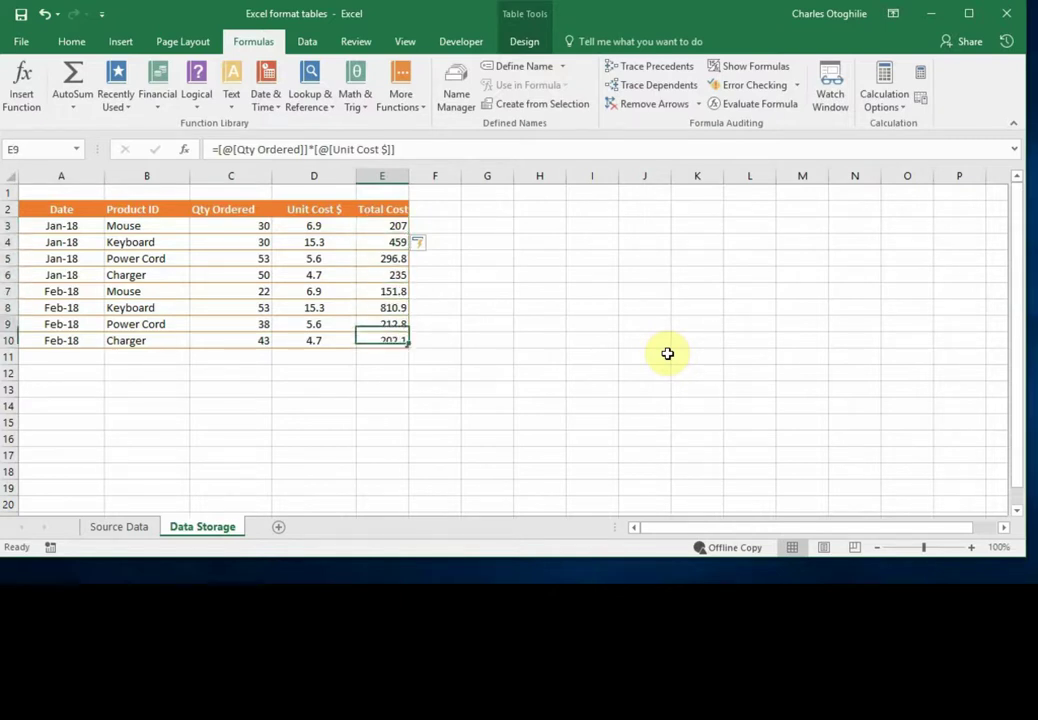
{"action": "key", "text": "Up"}
{"action": "key", "text": "Up"}
{"action": "key", "text": "Up"}
{"action": "key", "text": "Up"}
{"action": "key", "text": "Up"}
{"action": "key", "text": "Up"}
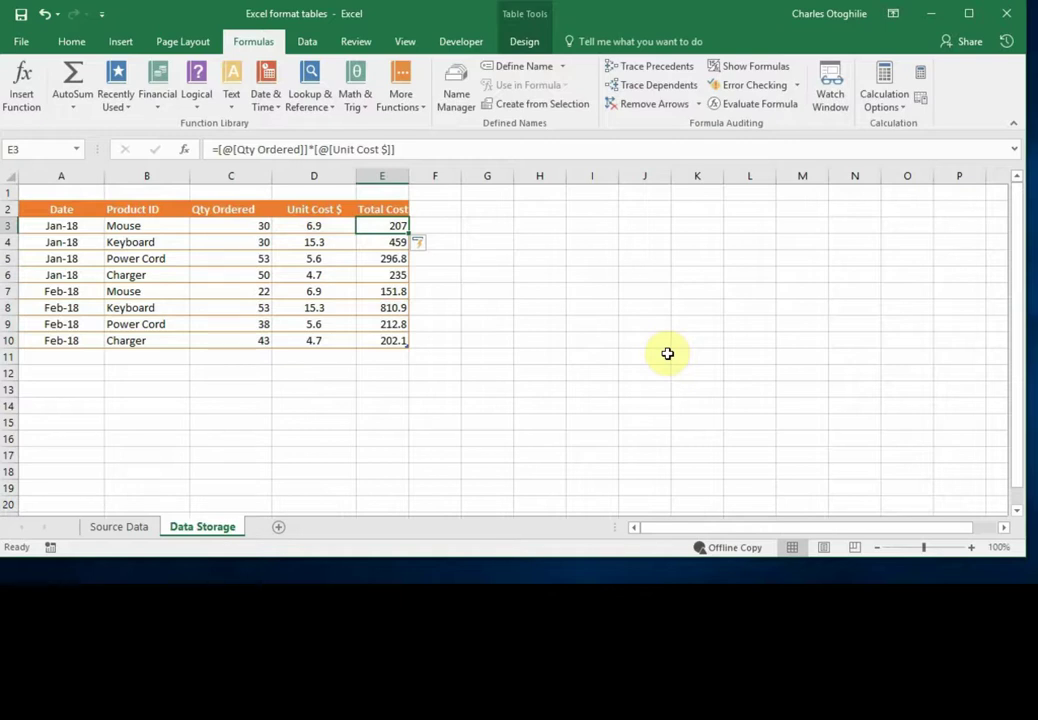
{"action": "key", "text": "Down"}
{"action": "key", "text": "Down"}
{"action": "key", "text": "Down"}
{"action": "key", "text": "Down"}
{"action": "key", "text": "Down"}
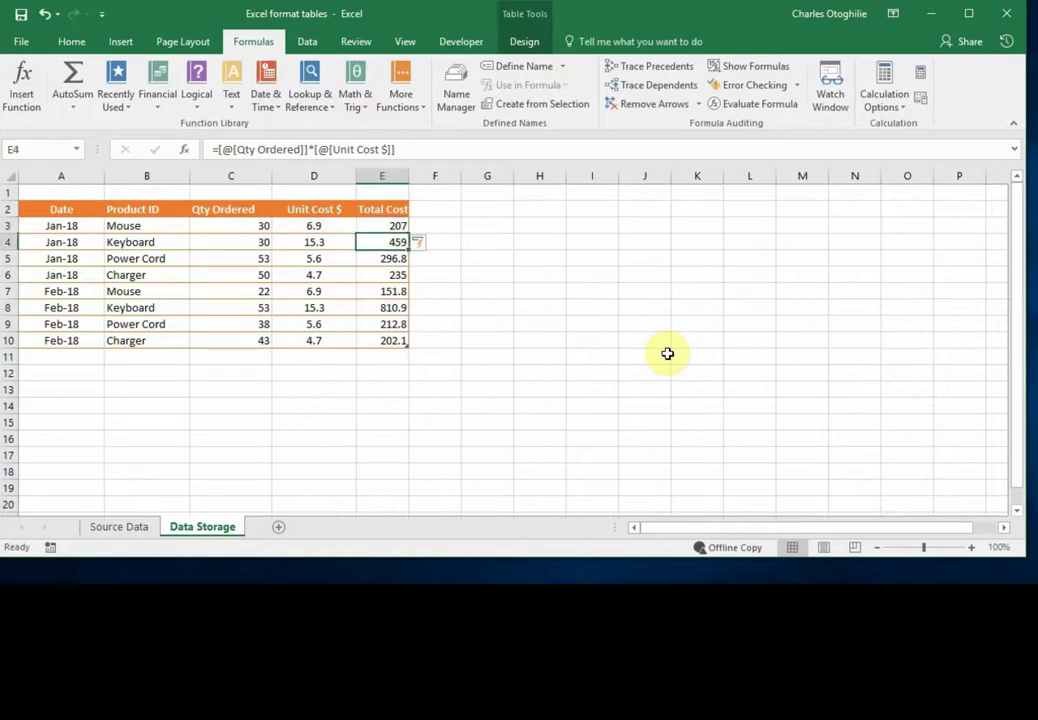
{"action": "key", "text": "Down"}
{"action": "key", "text": "Down"}
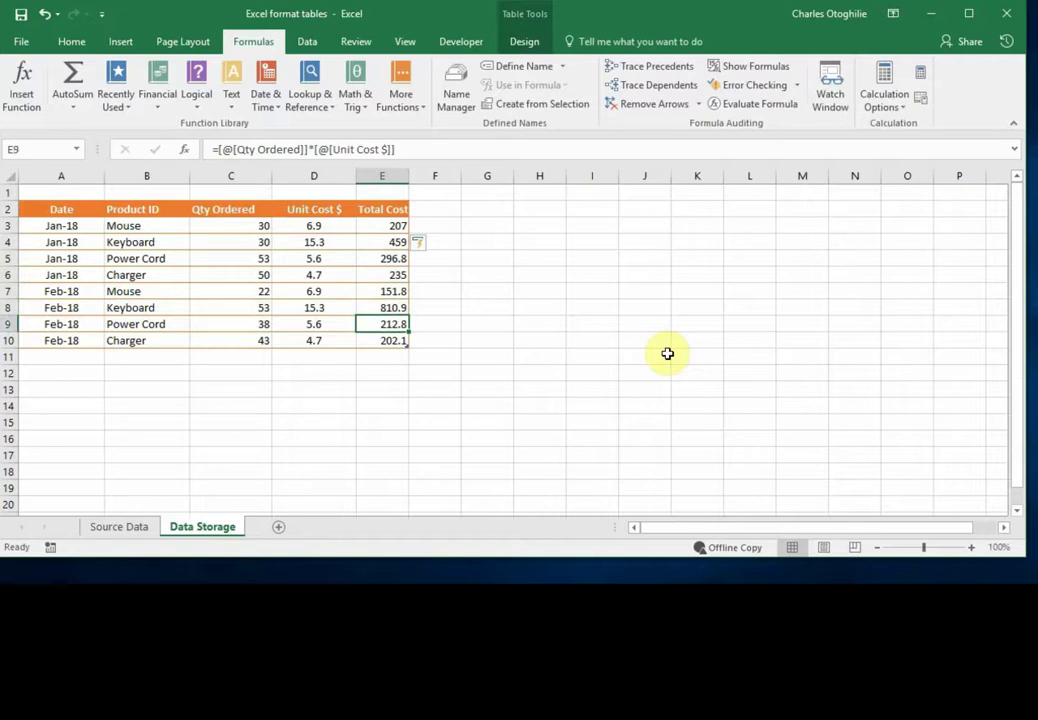
{"action": "key", "text": "Up"}
{"action": "key", "text": "Up"}
{"action": "key", "text": "Up"}
{"action": "key", "text": "Up"}
{"action": "key", "text": "Up"}
{"action": "key", "text": "Up"}
{"action": "key", "text": "Up"}
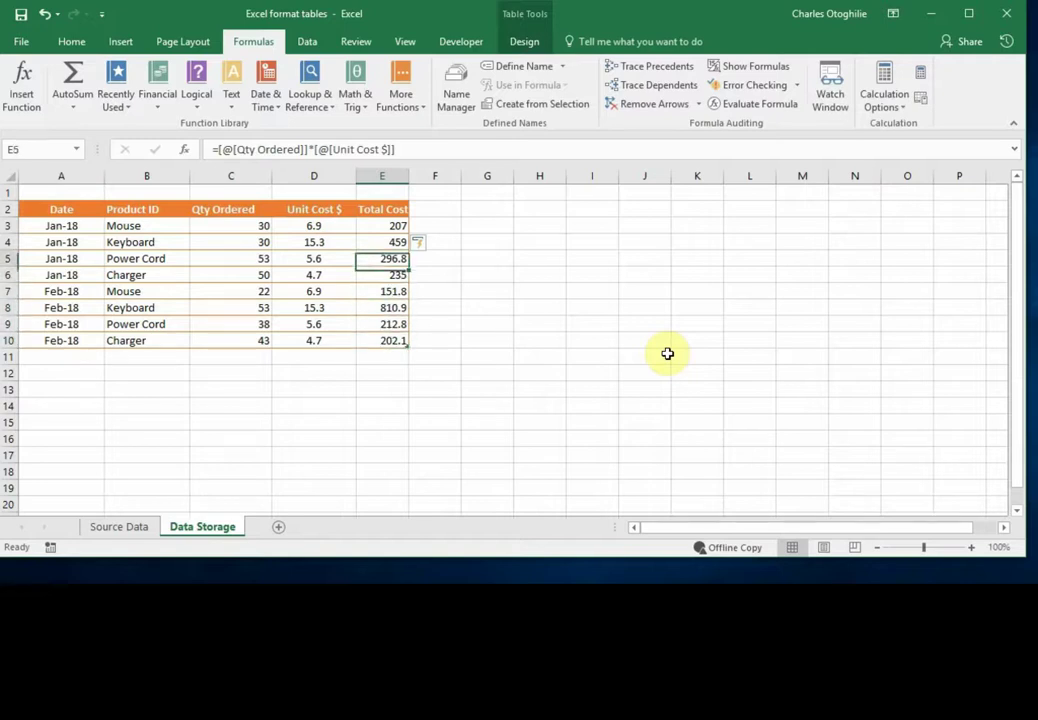
{"action": "key", "text": "Down"}
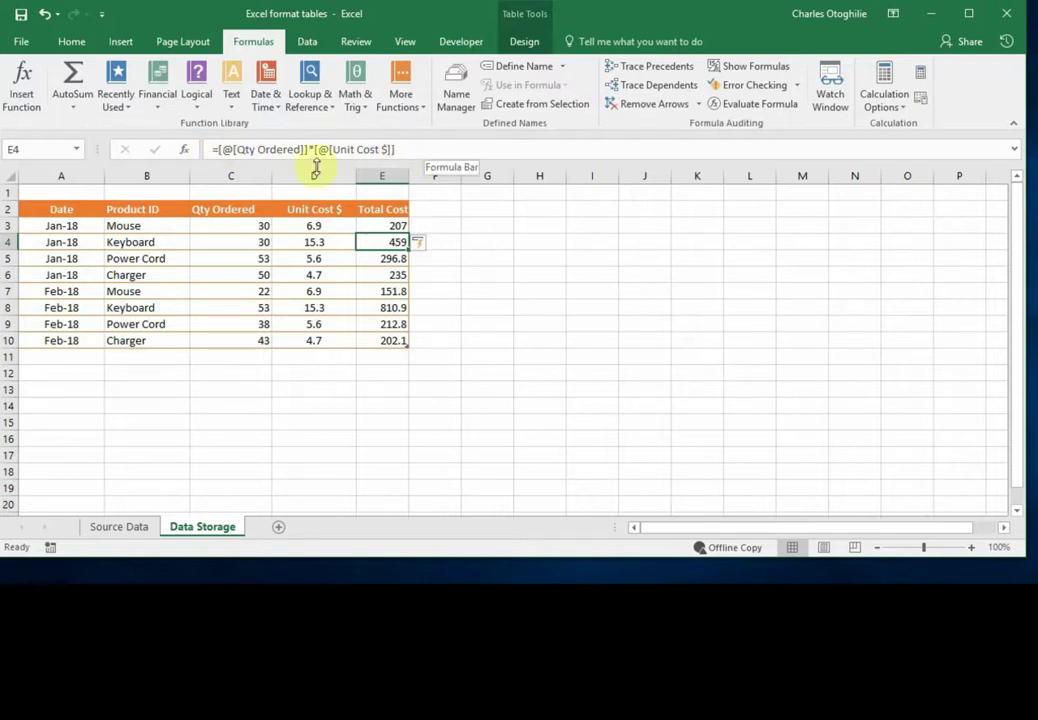
{"action": "left_click", "coordinate": [381, 228]}
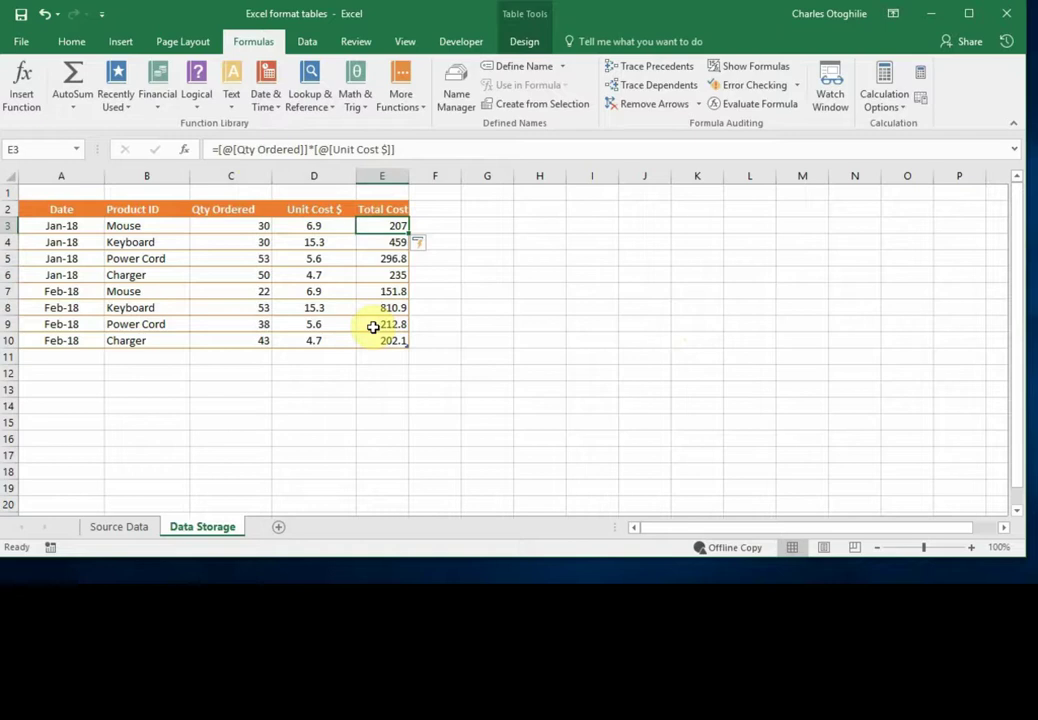
{"action": "left_click", "coordinate": [397, 241]}
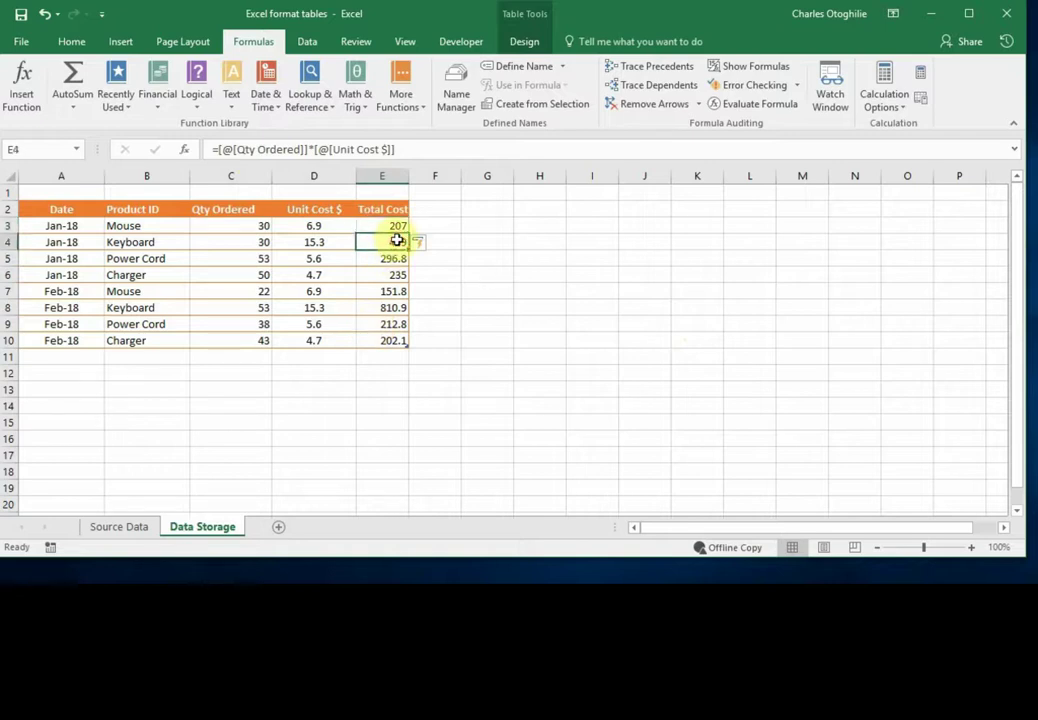
{"action": "key", "text": "Down"}
{"action": "key", "text": "Down"}
{"action": "key", "text": "Down"}
{"action": "key", "text": "Down"}
{"action": "key", "text": "Down"}
{"action": "key", "text": "Down"}
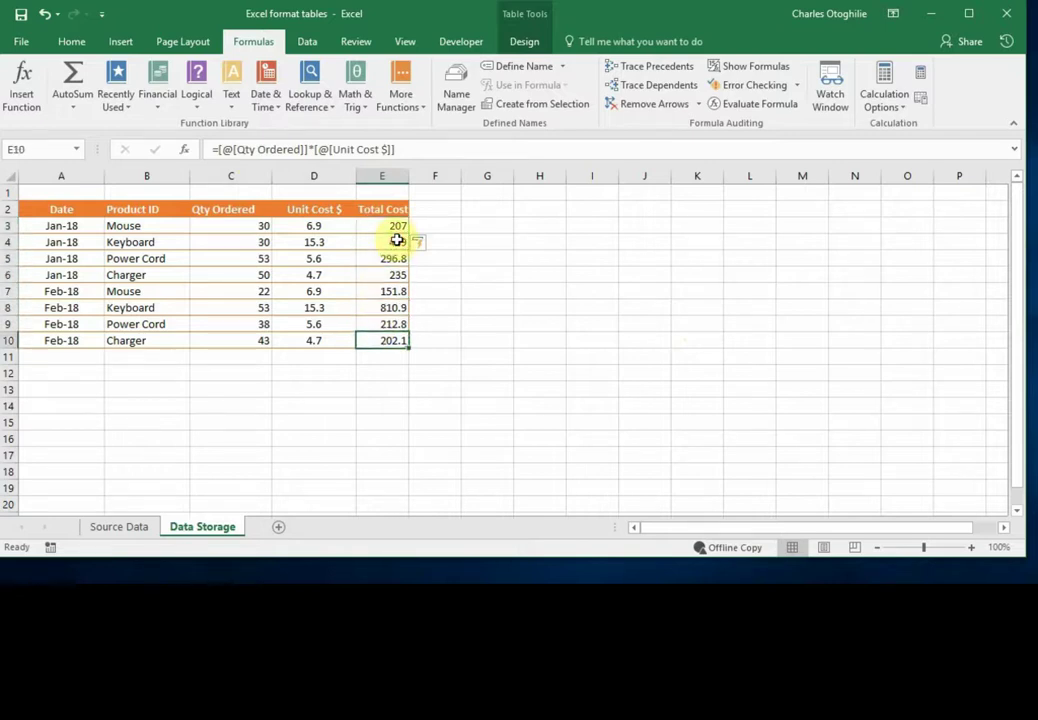
{"action": "key", "text": "Up"}
{"action": "key", "text": "Up"}
{"action": "key", "text": "Up"}
{"action": "key", "text": "Up"}
{"action": "key", "text": "Up"}
{"action": "key", "text": "Up"}
{"action": "key", "text": "Up"}
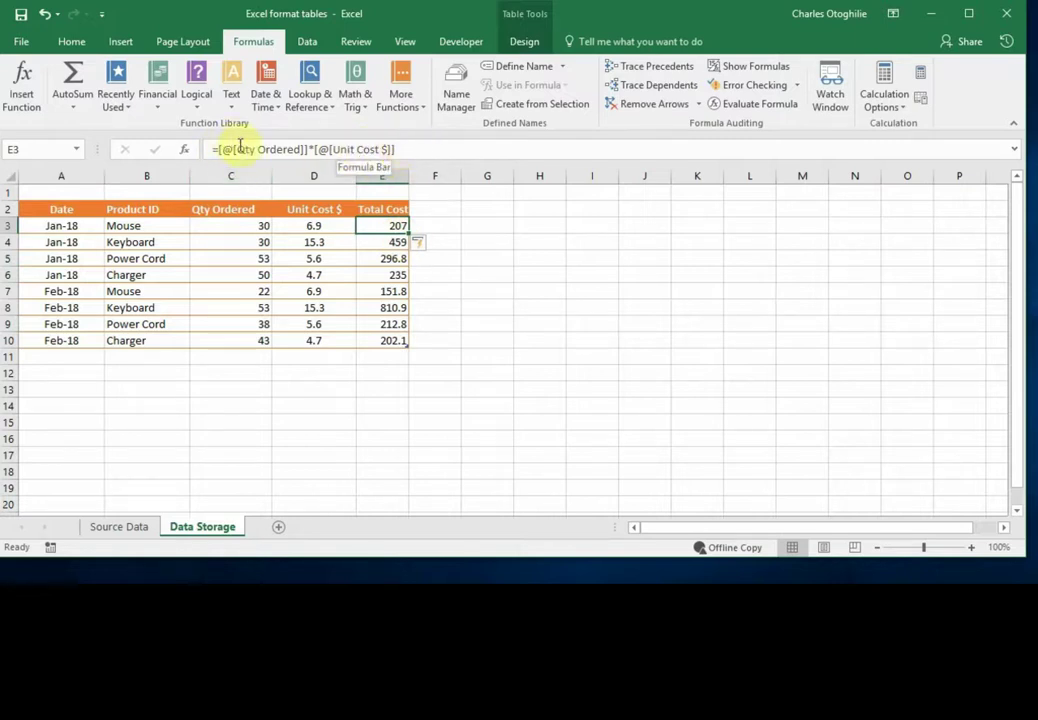
{"action": "left_click", "coordinate": [303, 224]}
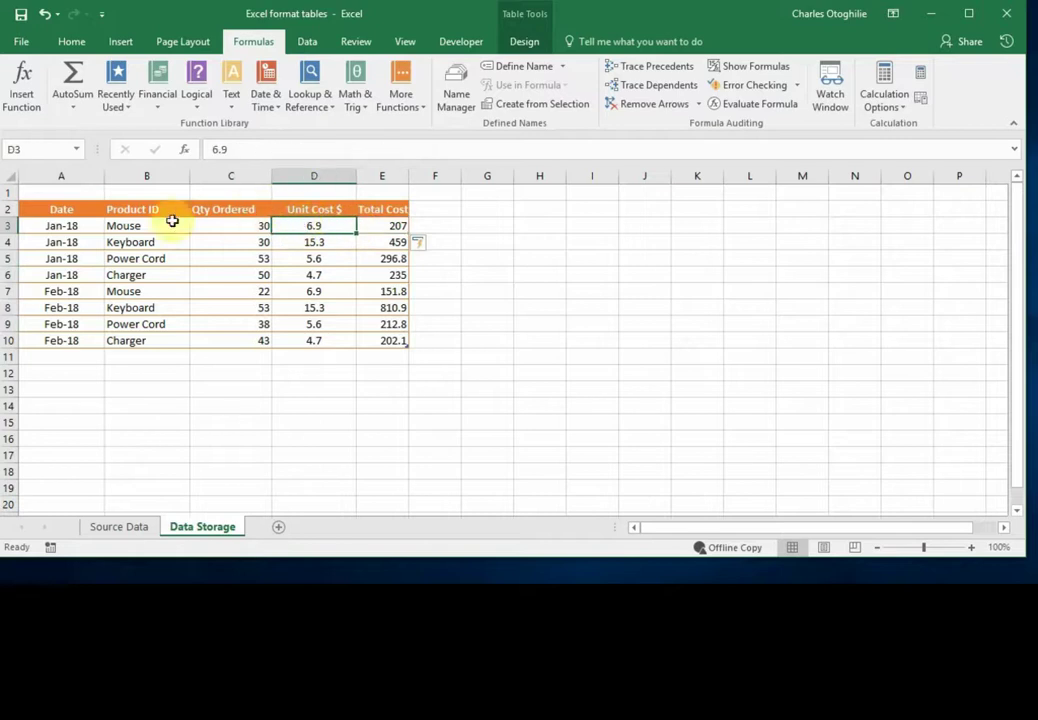
{"action": "left_click_drag", "start_coordinate": [63, 205], "coordinate": [378, 232]}
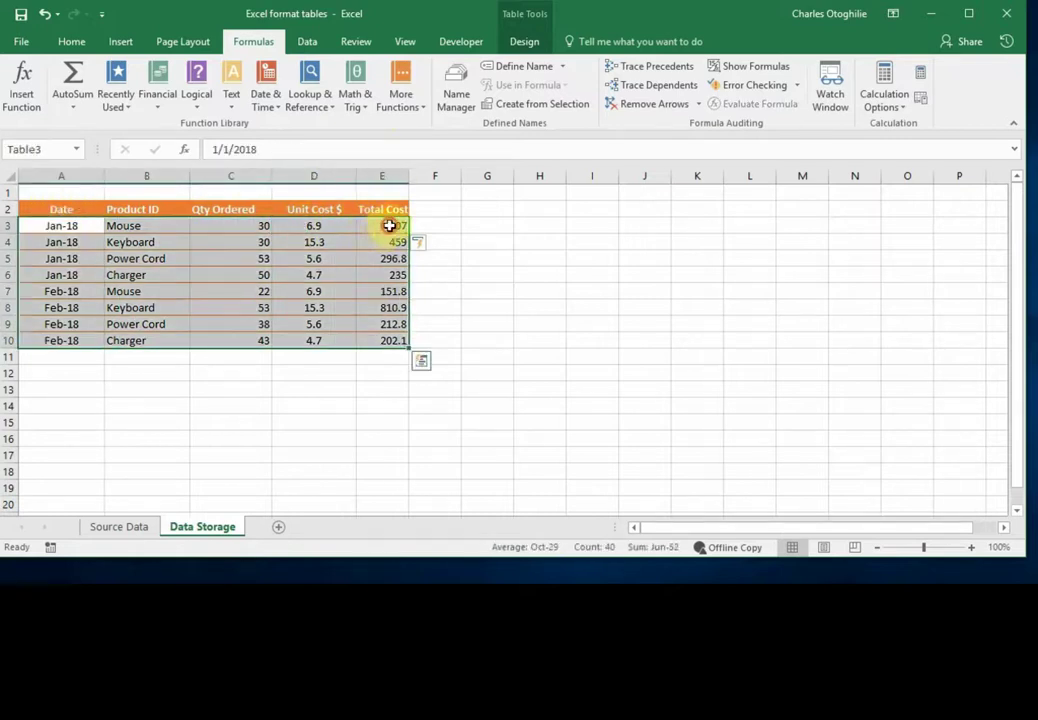
Step: Replace the Total Cost formula in E3 with one using ordinary cell references, =C3*D3
{"action": "left_click", "coordinate": [389, 226]}
{"action": "type", "text": "="}
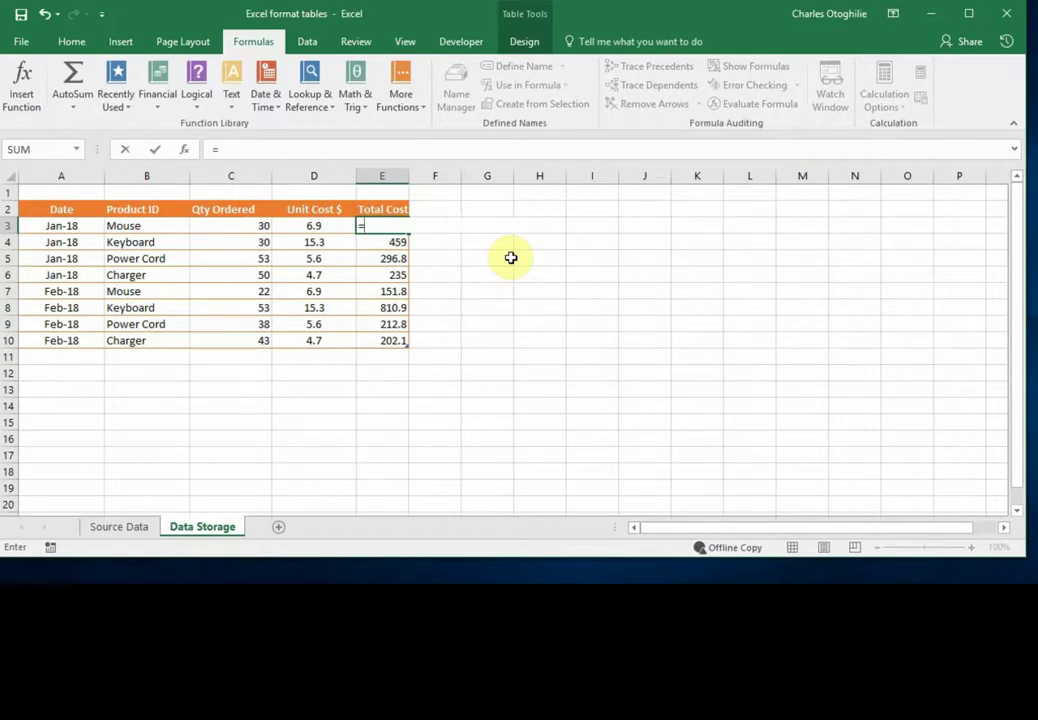
{"action": "type", "text": "c3*"}
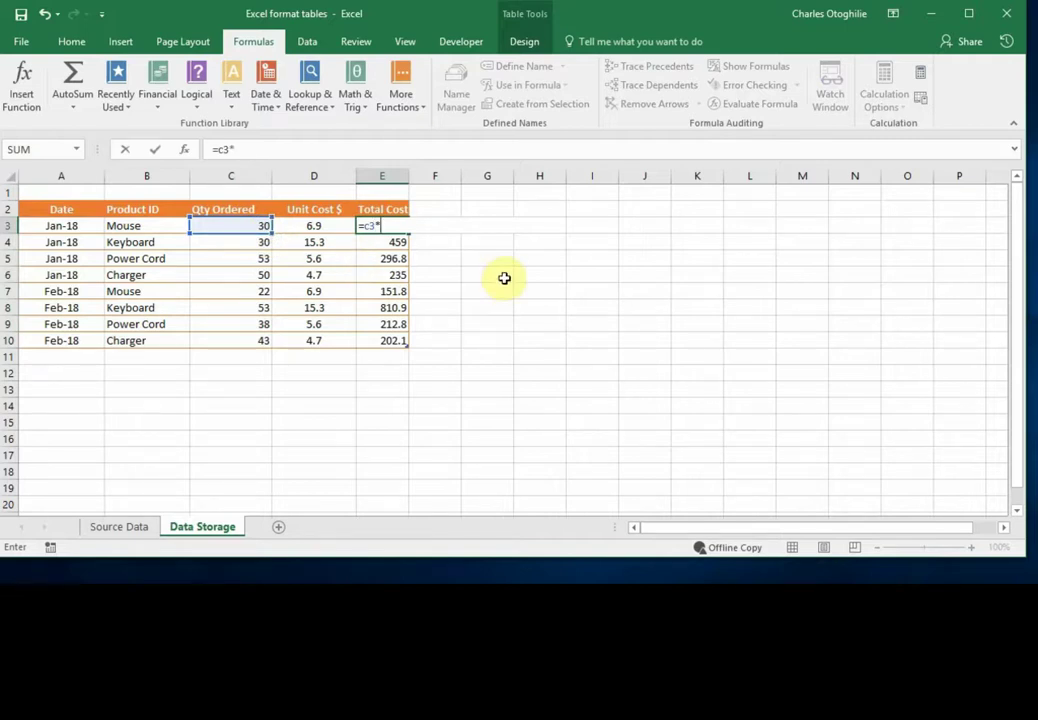
{"action": "type", "text": "d3"}
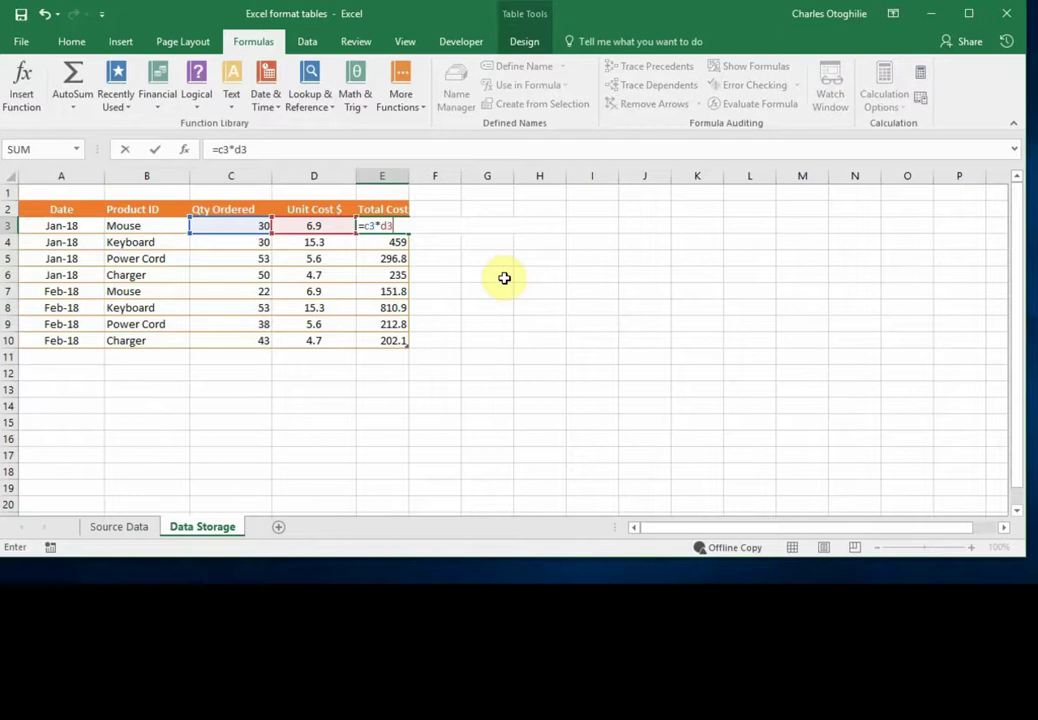
{"action": "key", "text": "Return"}
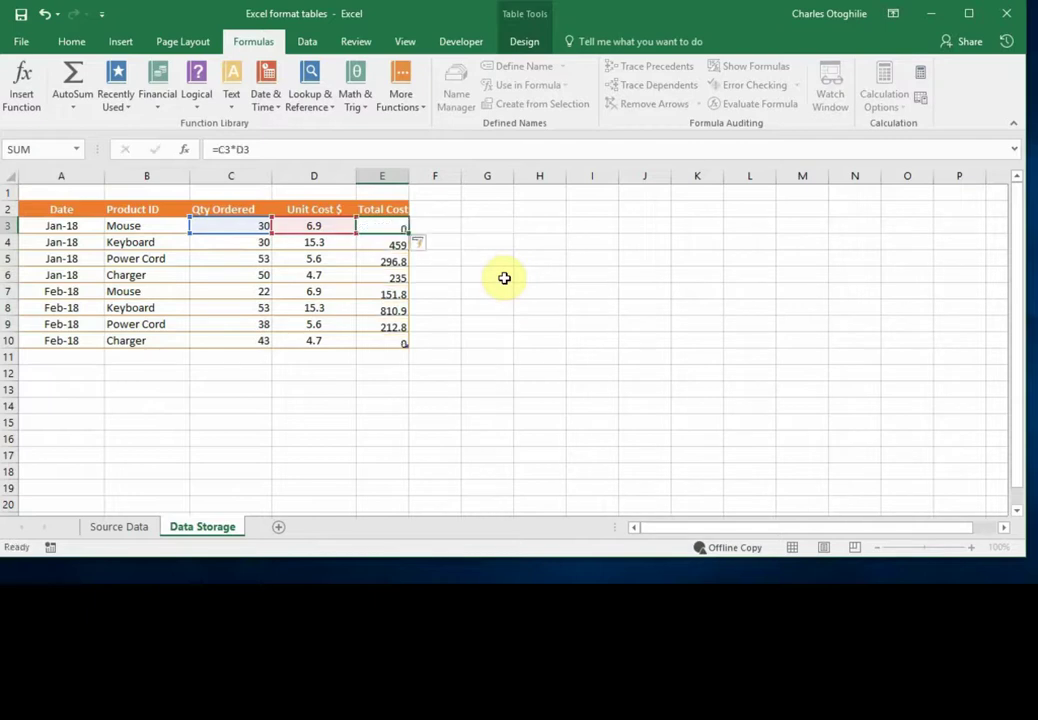
Step: Examine how the cell references in the Total Cost formula adjust by row from E3 to E10
{"action": "left_click", "coordinate": [391, 288]}
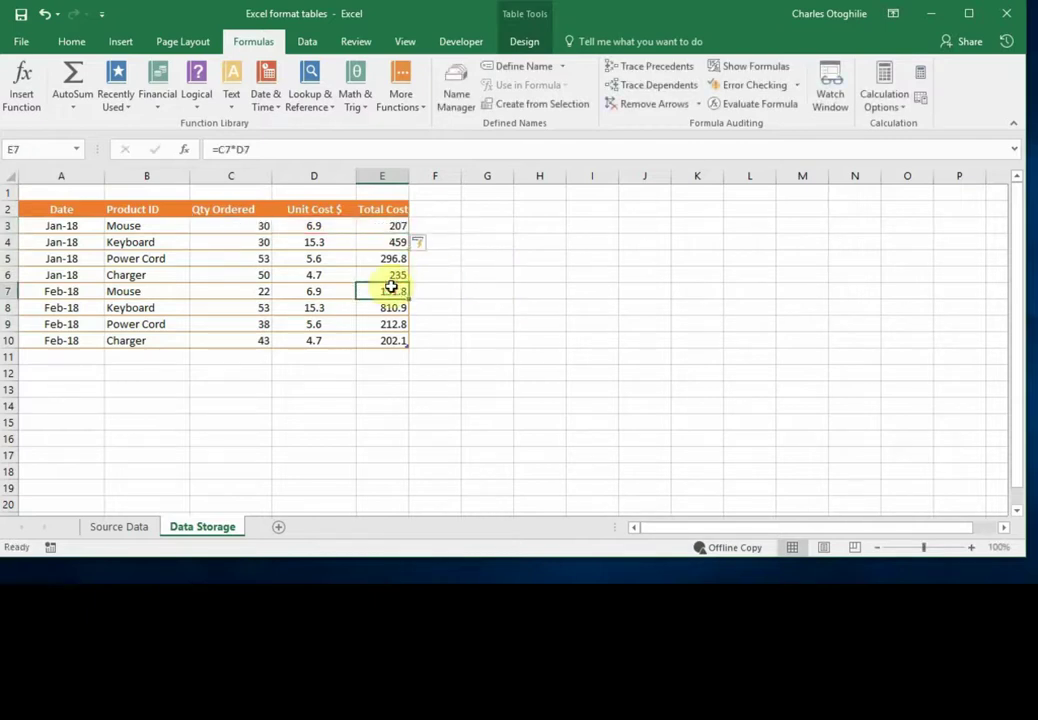
{"action": "key", "text": "Up"}
{"action": "key", "text": "Up"}
{"action": "key", "text": "Up"}
{"action": "key", "text": "Up"}
{"action": "key", "text": "Down"}
{"action": "key", "text": "Down"}
{"action": "key", "text": "Down"}
{"action": "key", "text": "Down"}
{"action": "key", "text": "Down"}
{"action": "key", "text": "Down"}
{"action": "key", "text": "Down"}
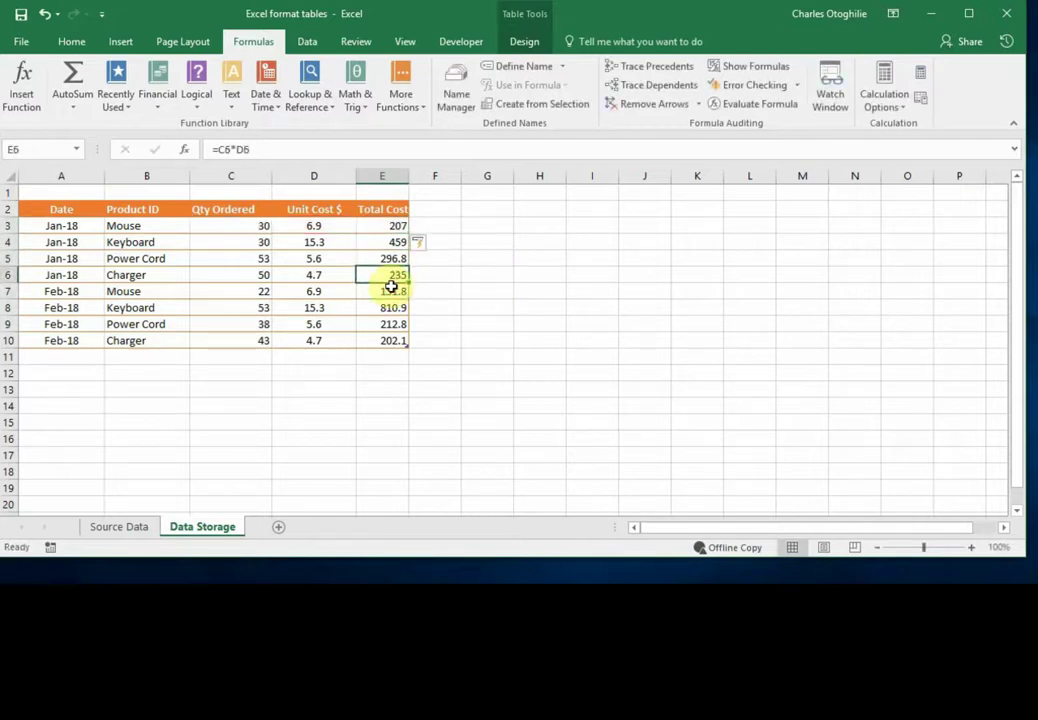
{"action": "key", "text": "Up"}
{"action": "key", "text": "Up"}
{"action": "key", "text": "Up"}
{"action": "key", "text": "Up"}
{"action": "key", "text": "Up"}
{"action": "key", "text": "Up"}
{"action": "key", "text": "Up"}
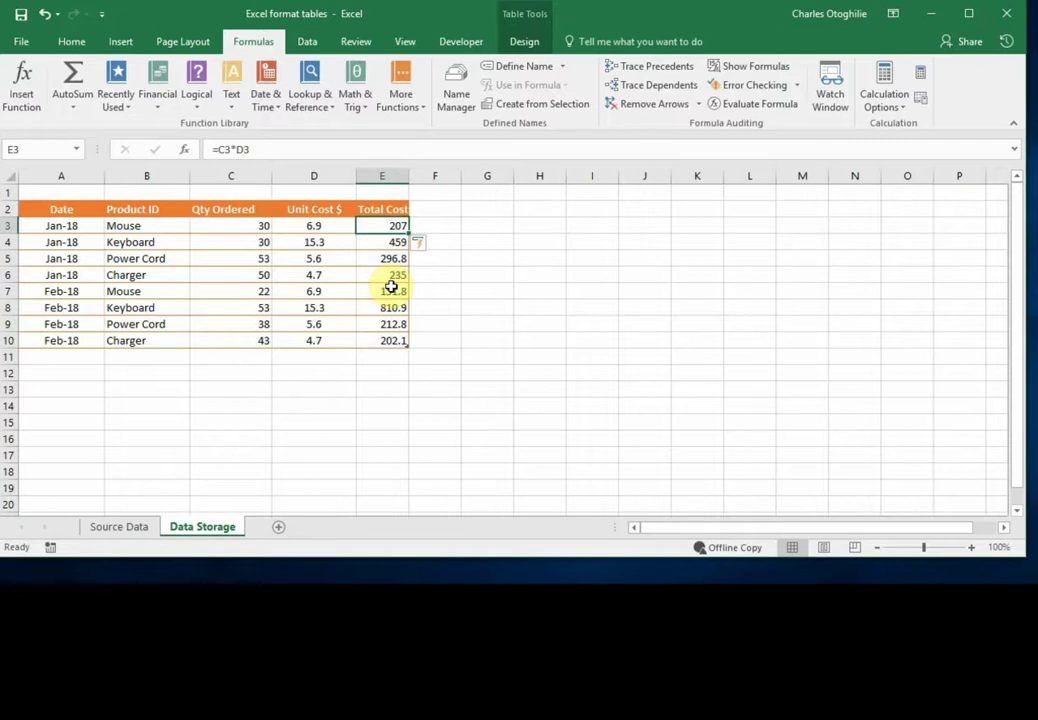
{"action": "key", "text": "Down"}
{"action": "key", "text": "Down"}
{"action": "key", "text": "Down"}
{"action": "key", "text": "Down"}
{"action": "key", "text": "Down"}
{"action": "key", "text": "Down"}
{"action": "key", "text": "Down"}
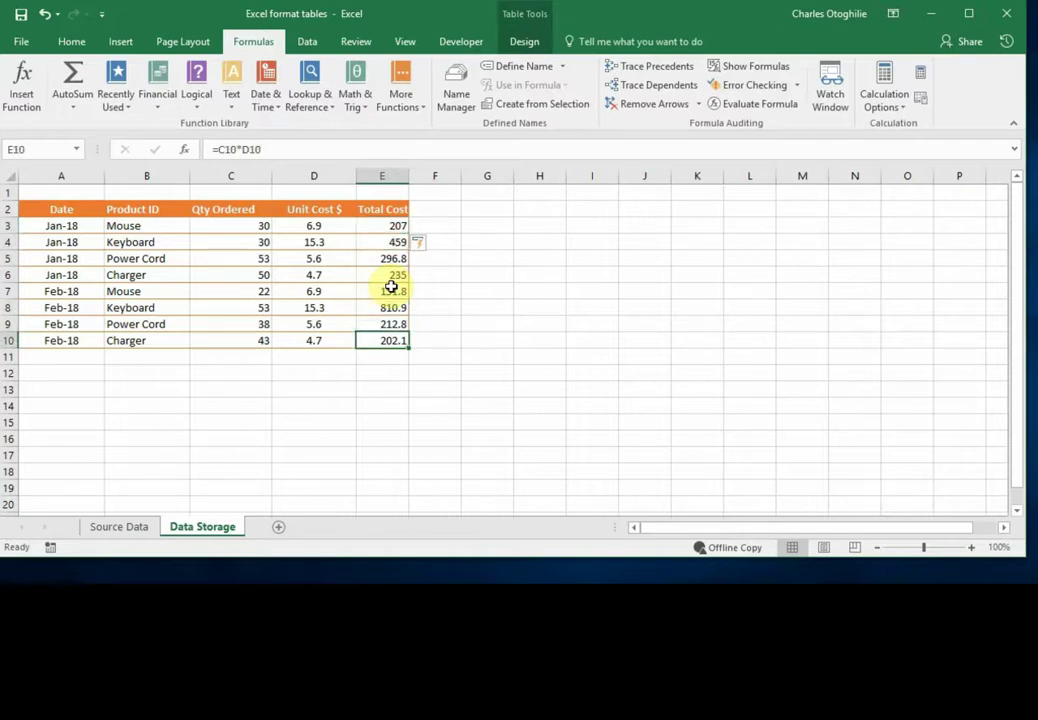
{"action": "left_click", "coordinate": [370, 244]}
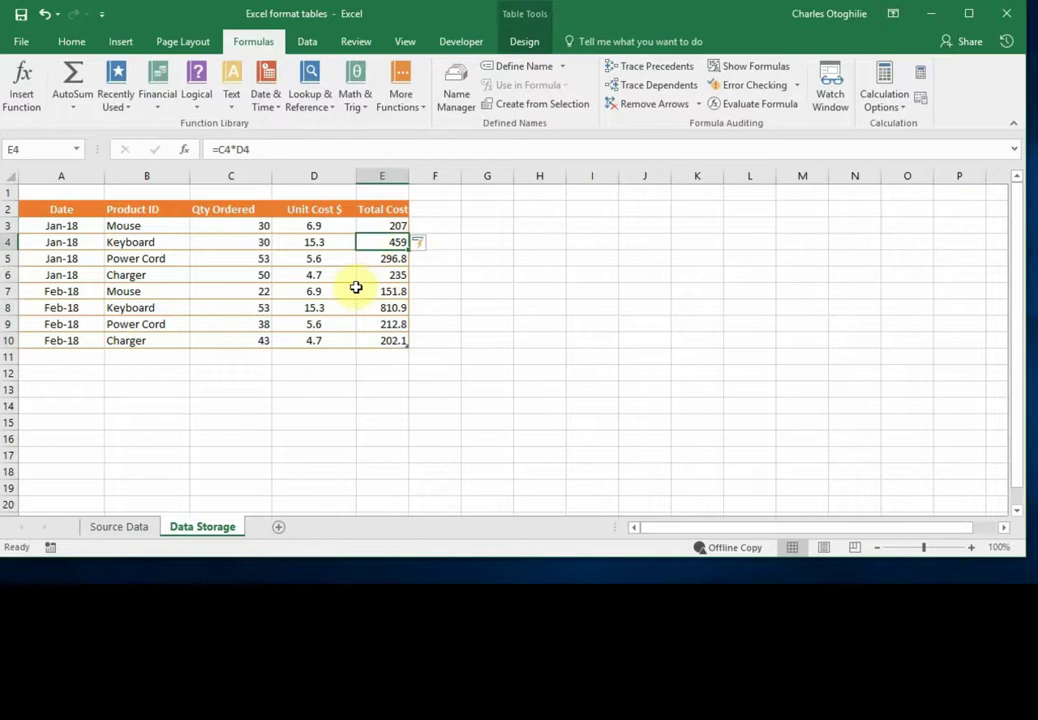
{"action": "left_click", "coordinate": [294, 273]}
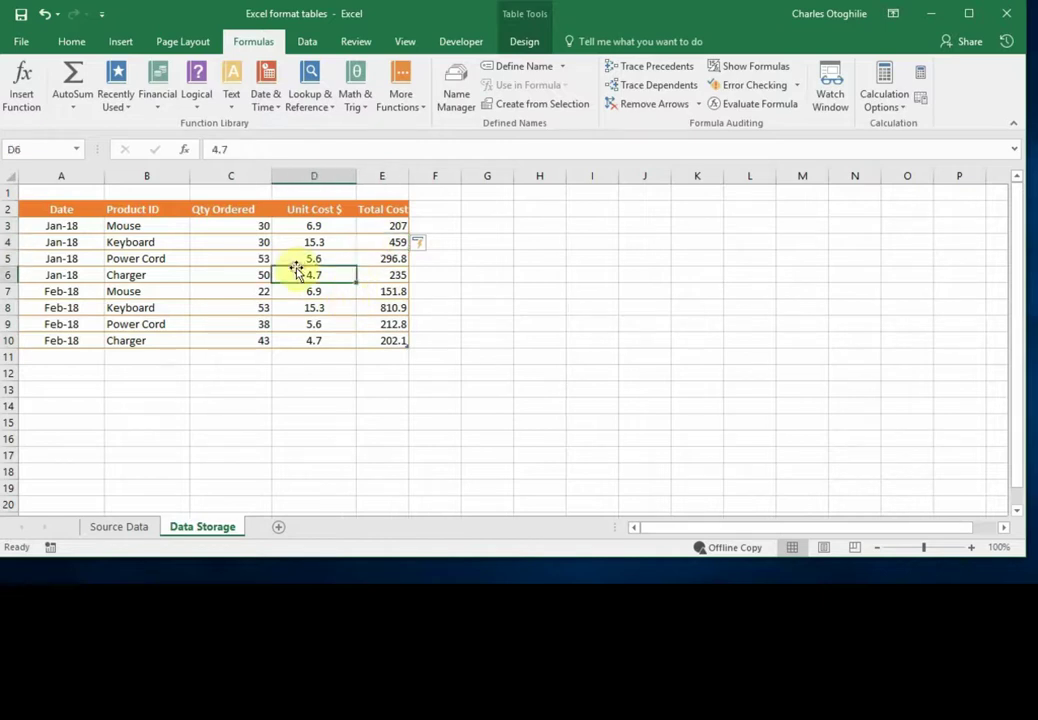
{"action": "left_click", "coordinate": [386, 258]}
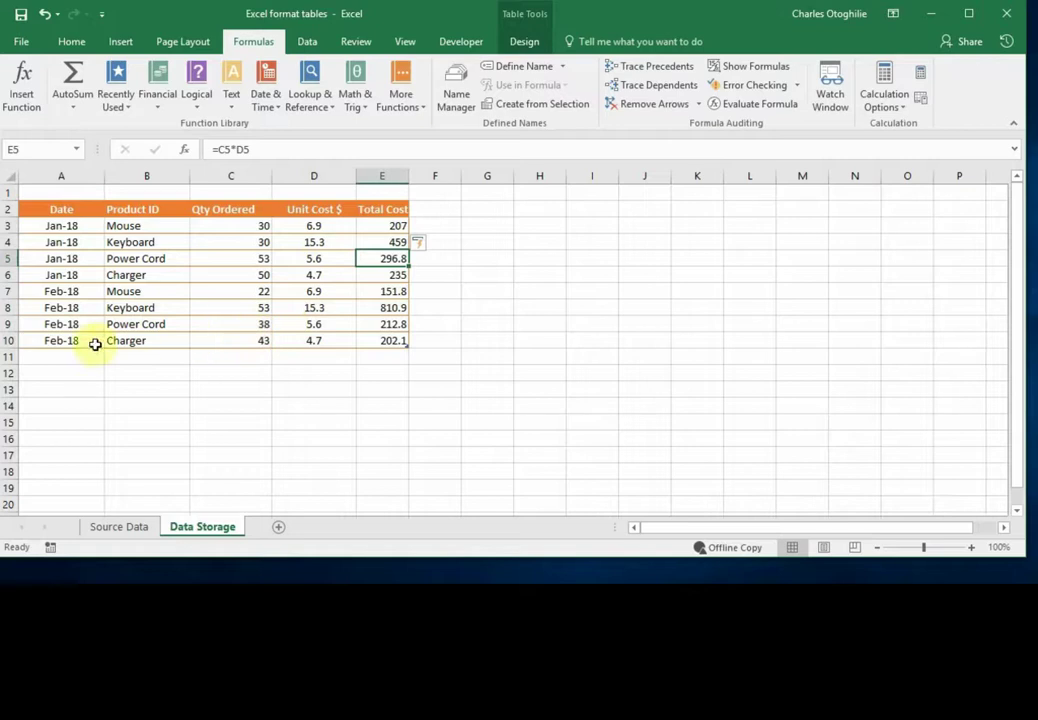
{"action": "left_click", "coordinate": [108, 308]}
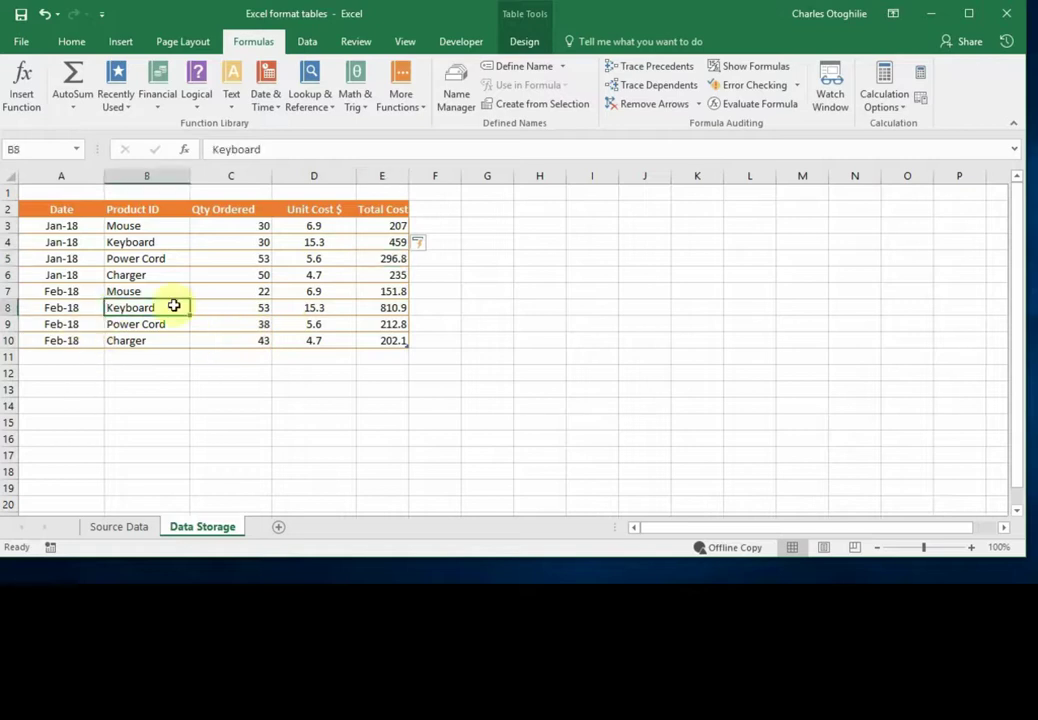
Step: Copy the four Mar-18 rows, A12:D15, on the Source Data sheet
{"action": "left_click", "coordinate": [126, 529]}
{"action": "left_click_drag", "start_coordinate": [51, 375], "coordinate": [234, 424]}
{"action": "key", "text": "ctrl+c"}
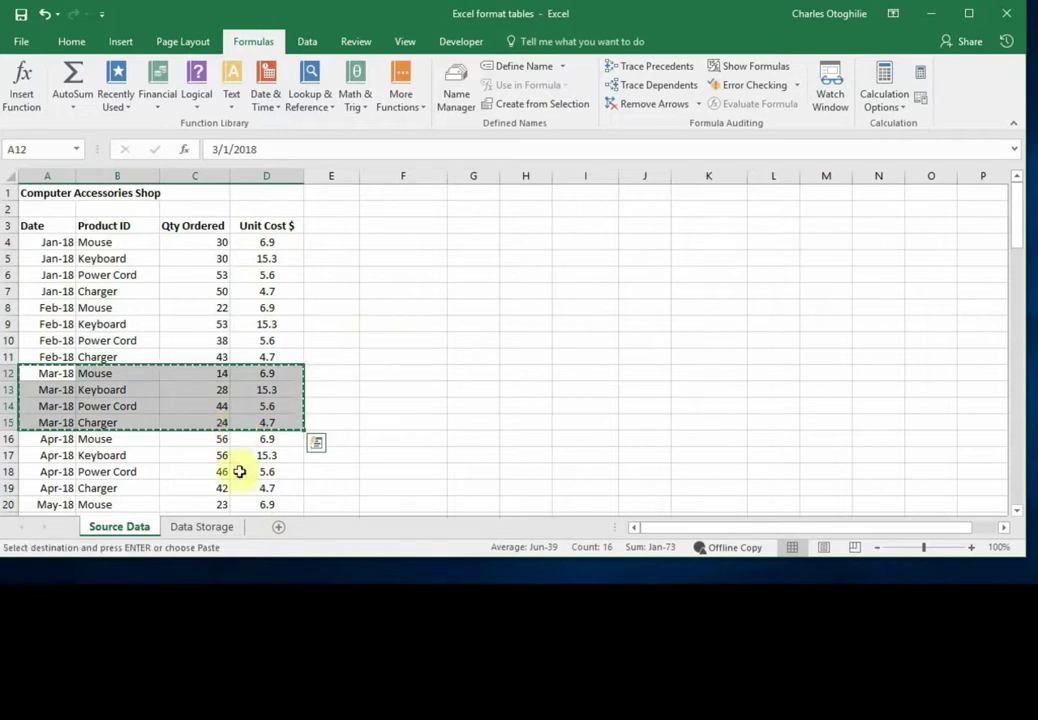
Step: Paste the copied rows as values at A11 on the Data Storage sheet, and check the Total Cost formulas in the new rows
{"action": "left_click", "coordinate": [204, 527]}
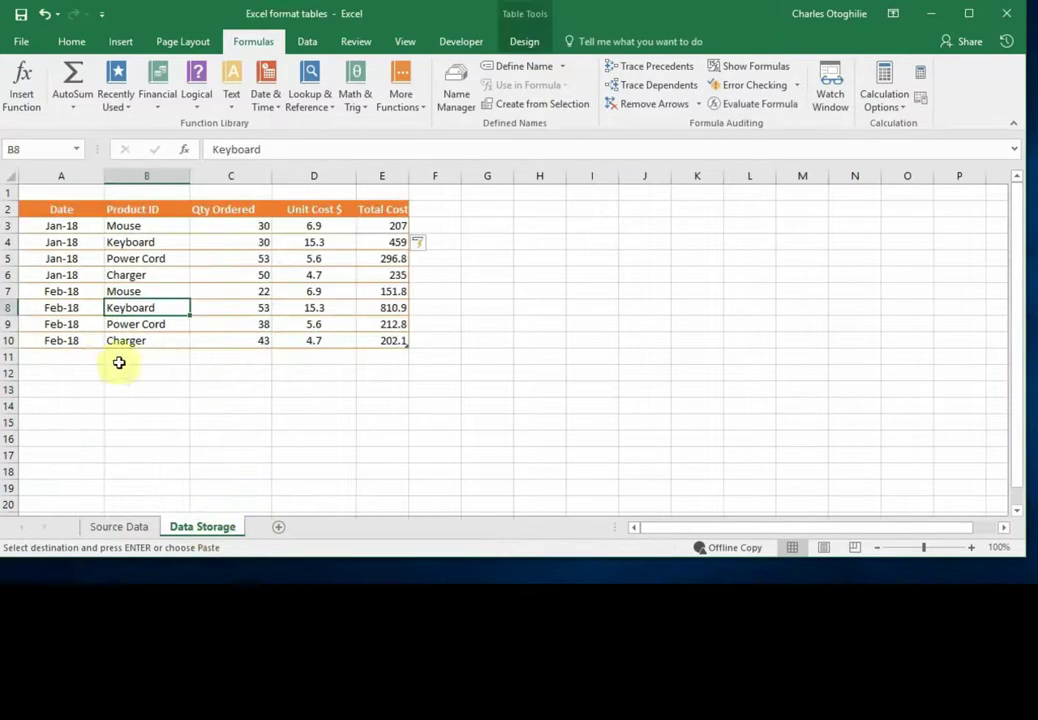
{"action": "left_click", "coordinate": [76, 356]}
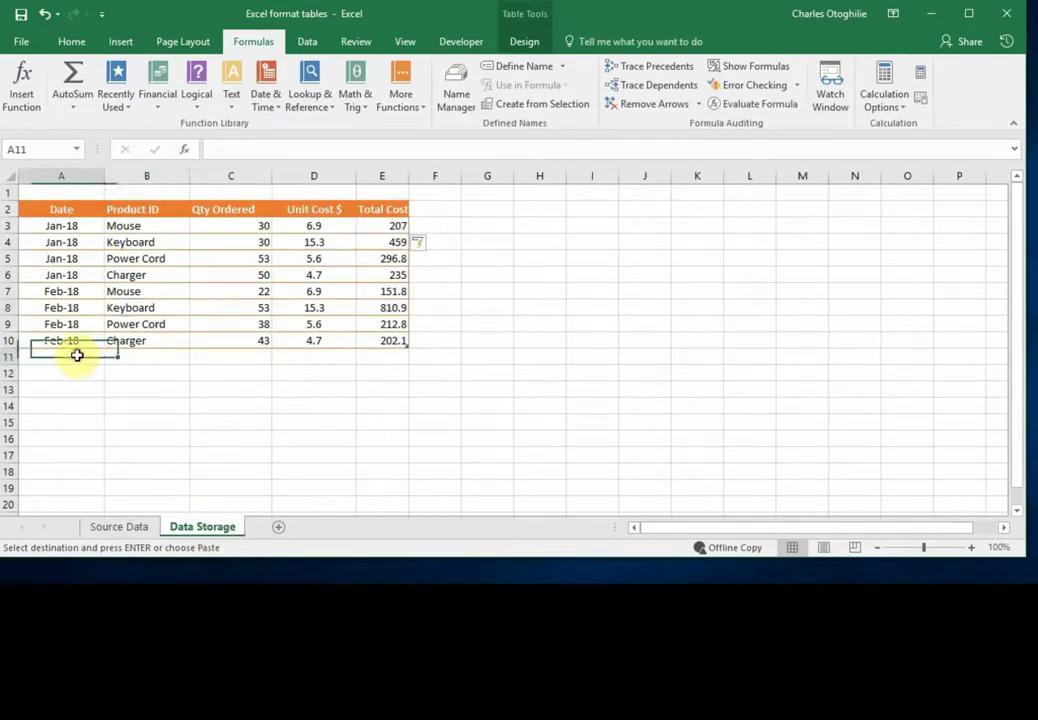
{"action": "left_click", "coordinate": [80, 41]}
{"action": "left_click", "coordinate": [15, 103]}
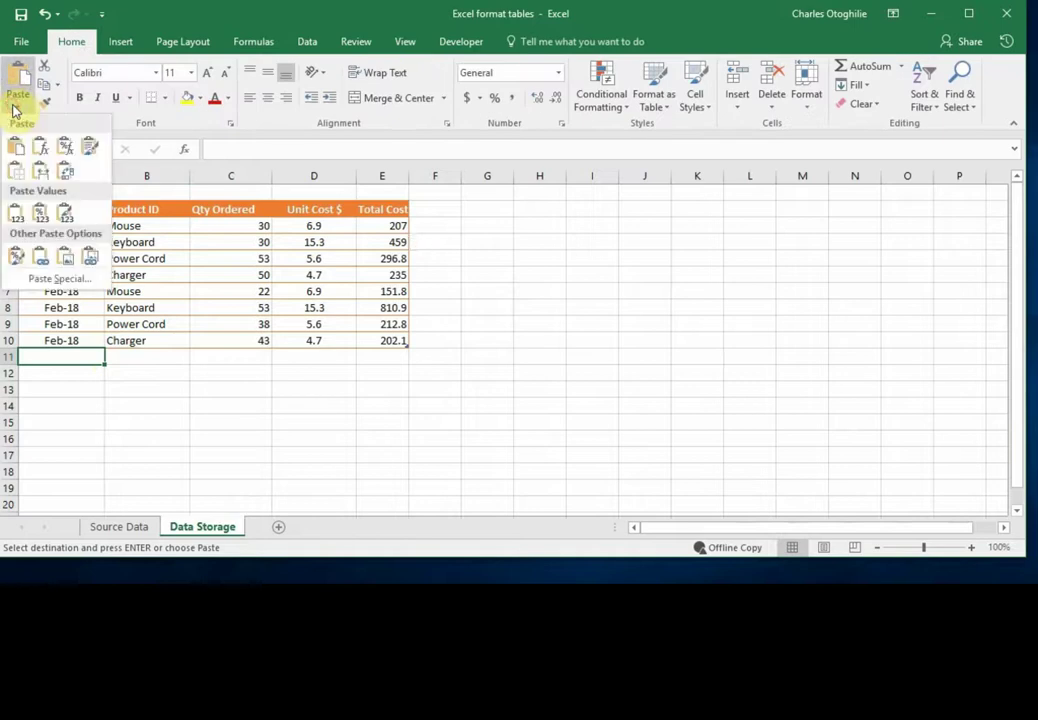
{"action": "left_click", "coordinate": [16, 220]}
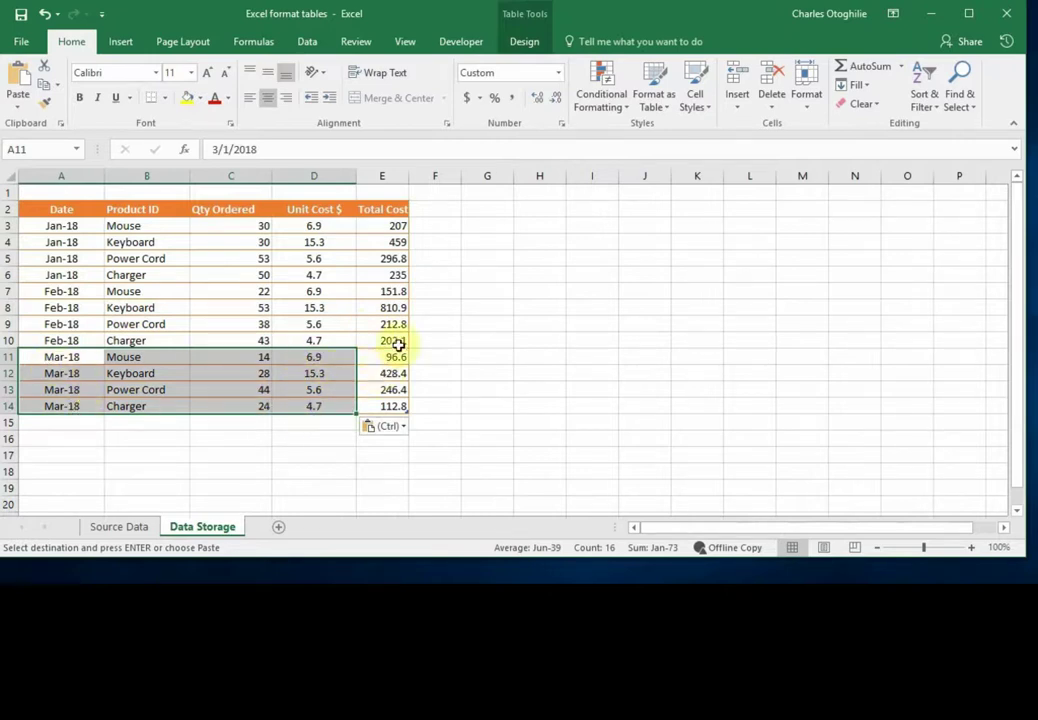
{"action": "left_click_drag", "start_coordinate": [394, 357], "coordinate": [390, 406]}
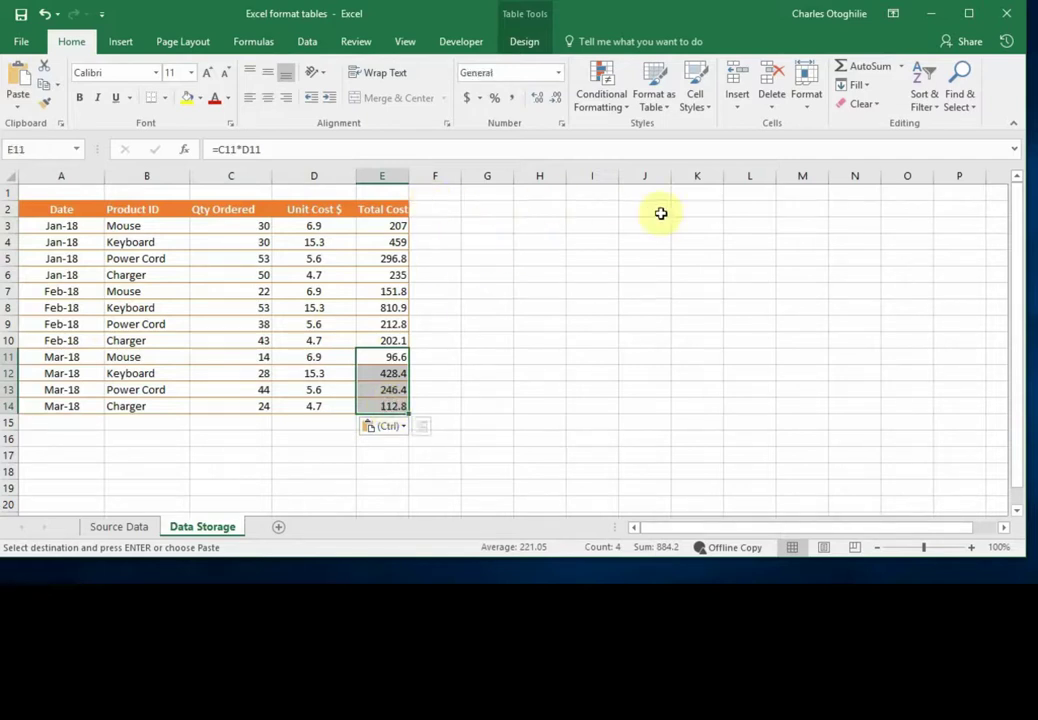
{"action": "left_click", "coordinate": [388, 229]}
{"action": "left_click", "coordinate": [388, 289]}
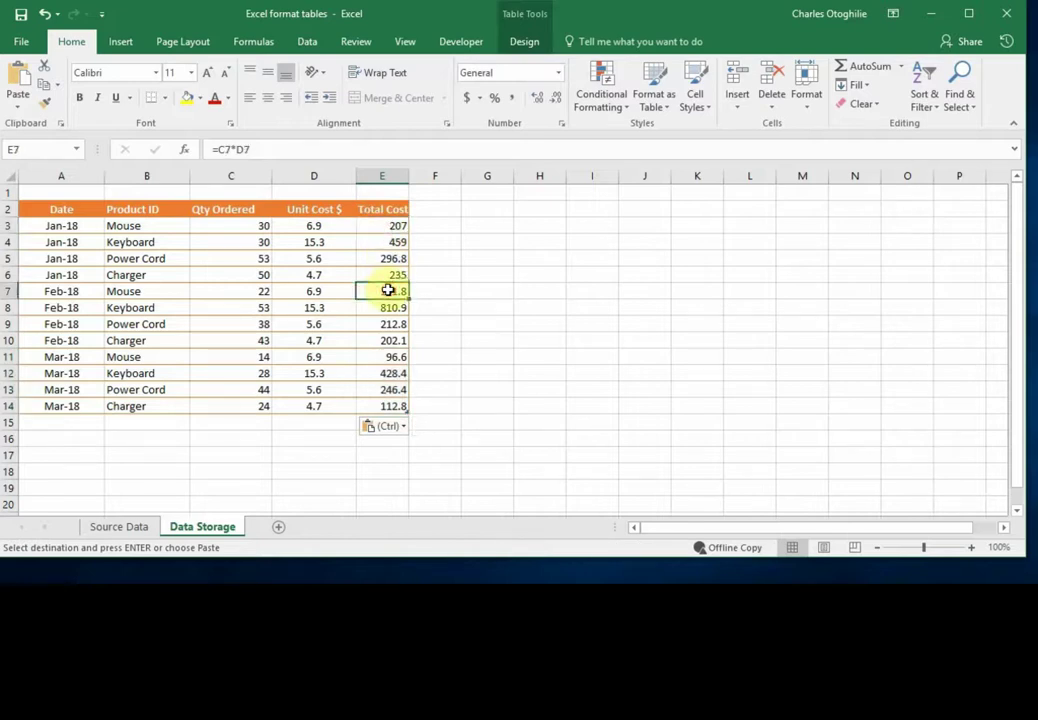
Step: Widen column E slightly to give the Total Cost header more room
{"action": "left_click", "coordinate": [322, 208]}
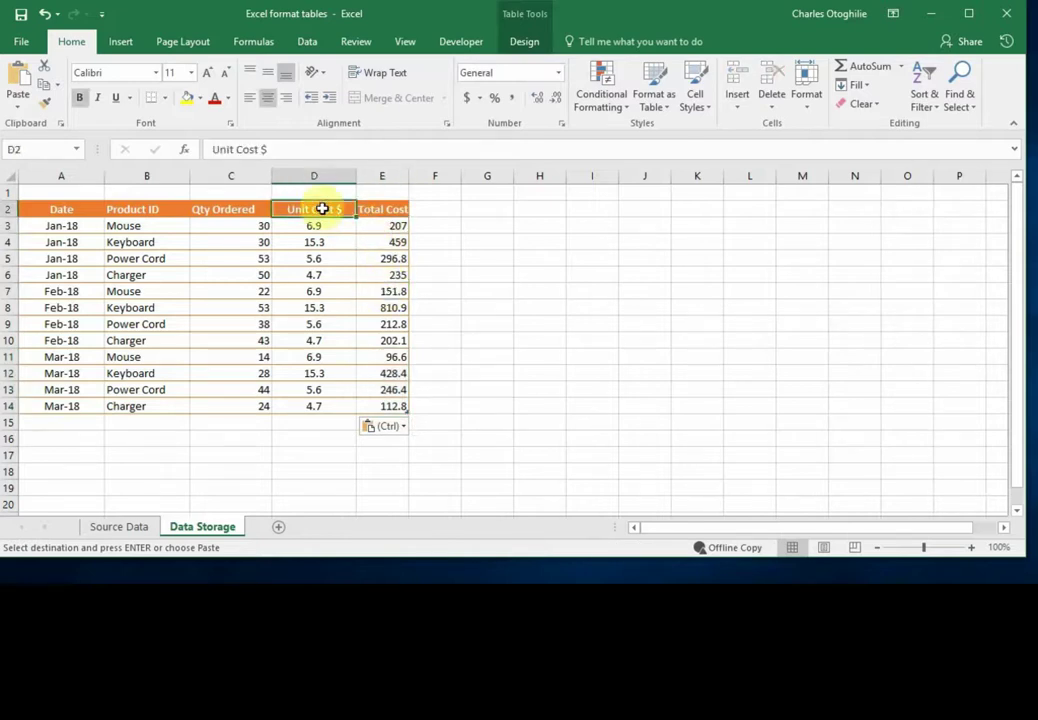
{"action": "left_click", "coordinate": [385, 209]}
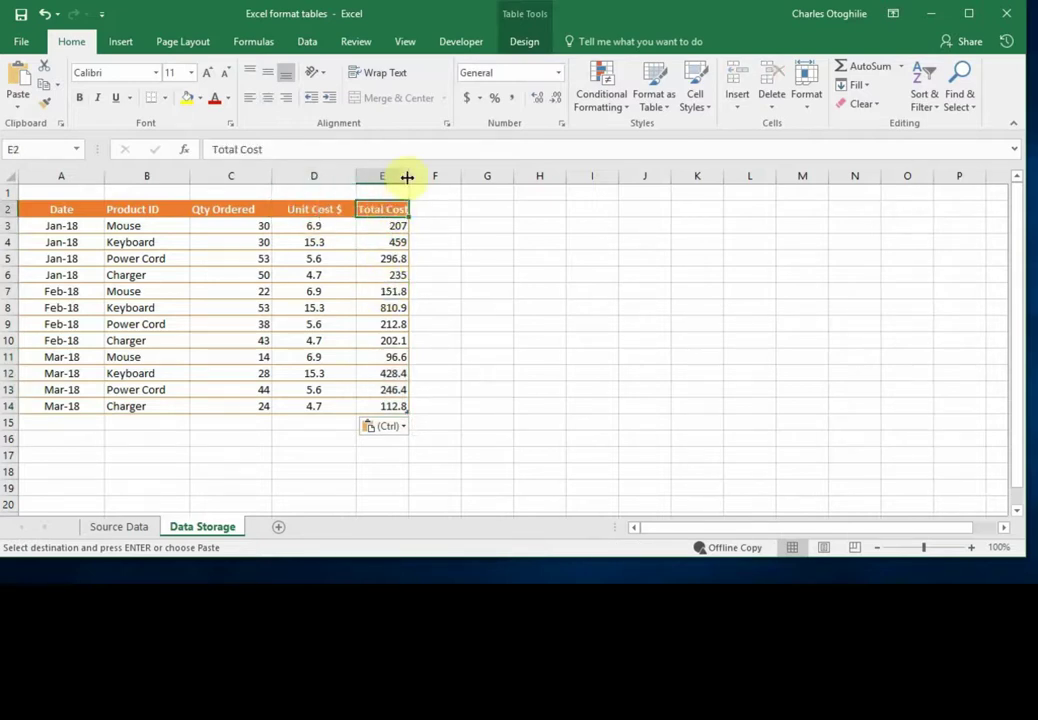
{"action": "left_click_drag", "start_coordinate": [407, 177], "coordinate": [427, 177]}
{"action": "left_click", "coordinate": [141, 310]}
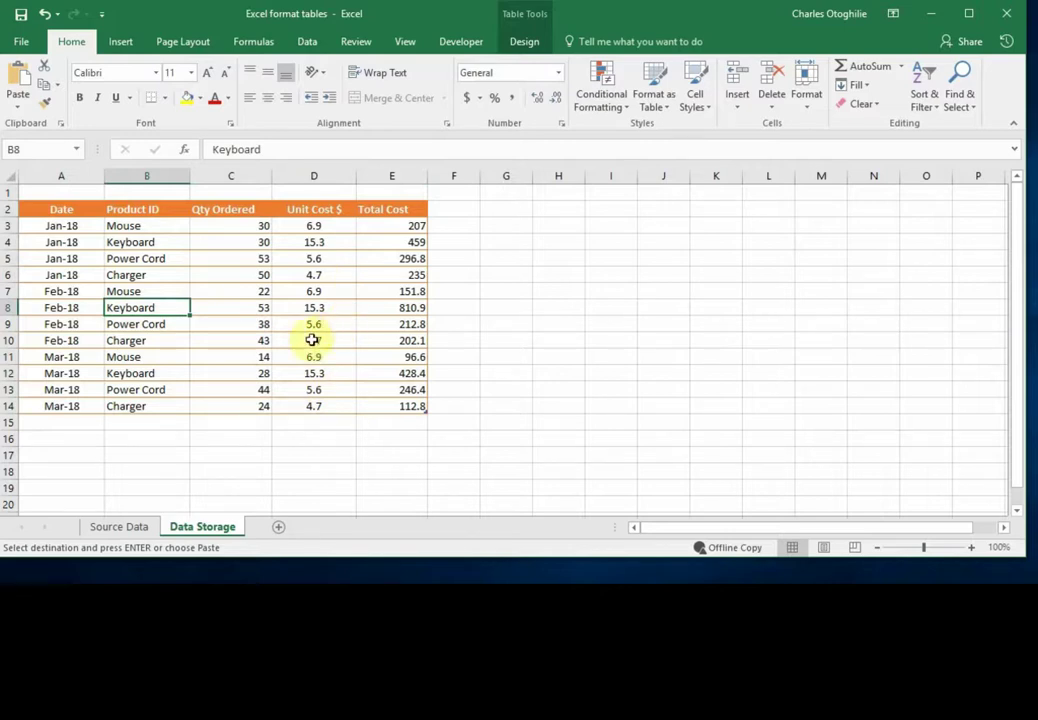
{"action": "left_click", "coordinate": [90, 207]}
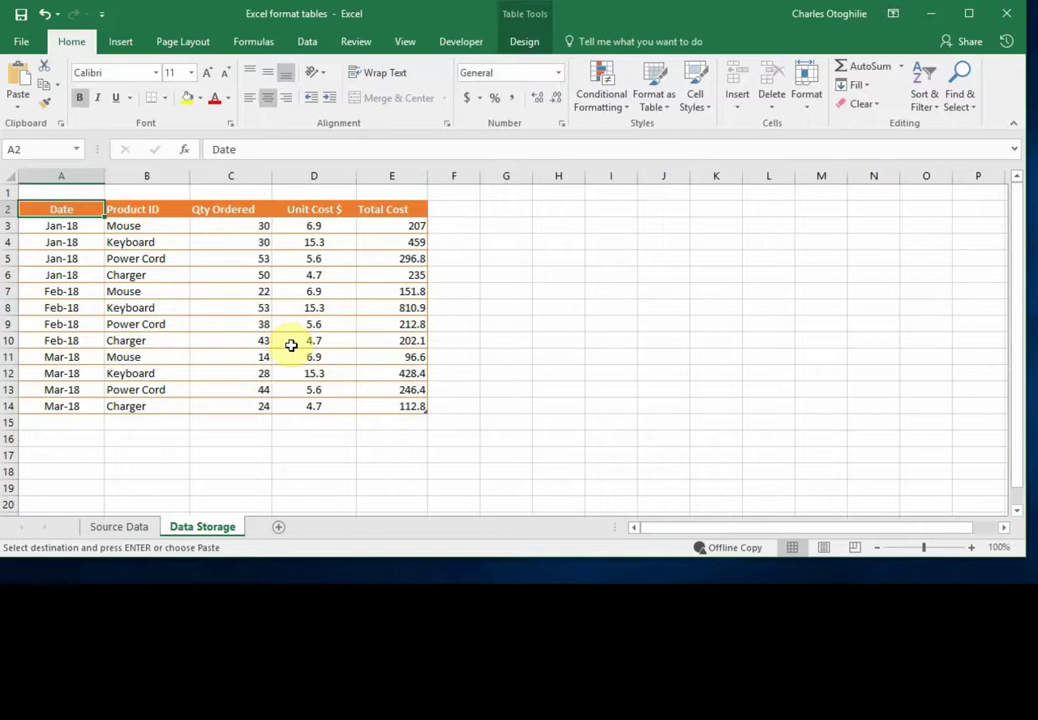
Step: Compare the hardcoded data in A2:D14 with the Total Cost formula in E3
{"action": "left_click", "coordinate": [264, 324]}
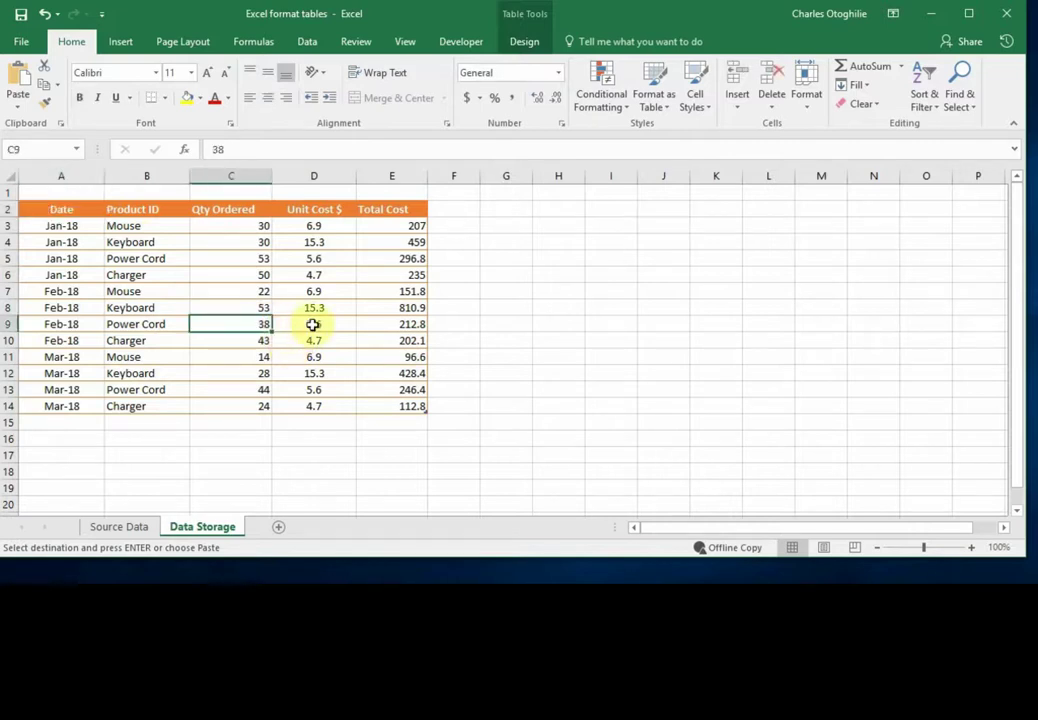
{"action": "left_click", "coordinate": [313, 326]}
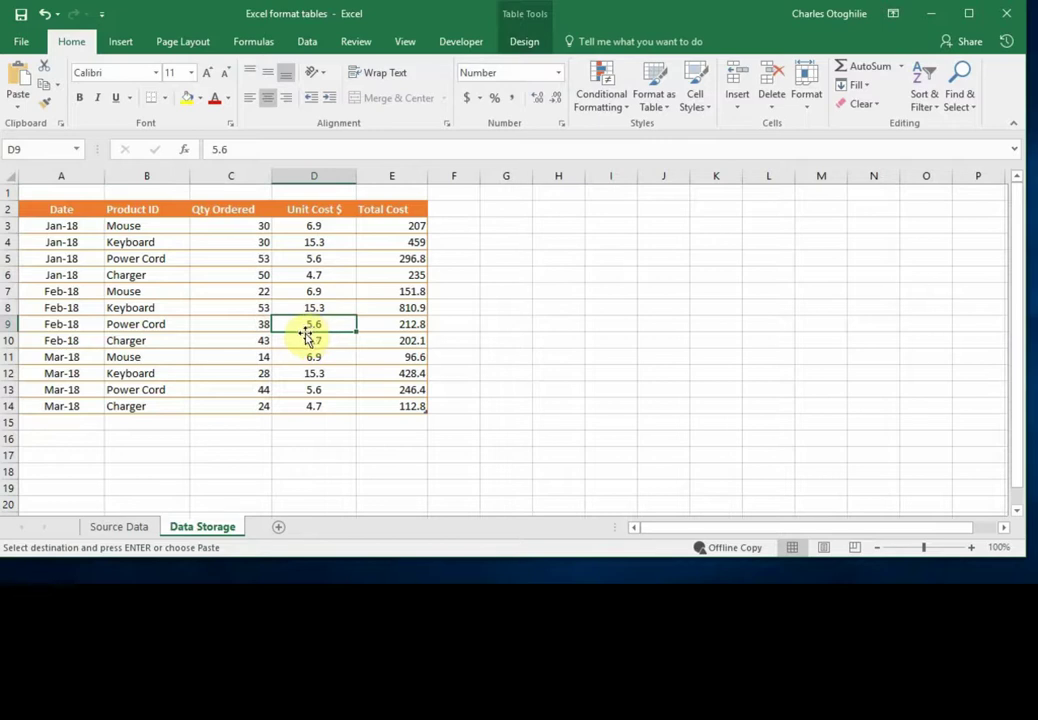
{"action": "left_click_drag", "start_coordinate": [74, 213], "coordinate": [318, 399]}
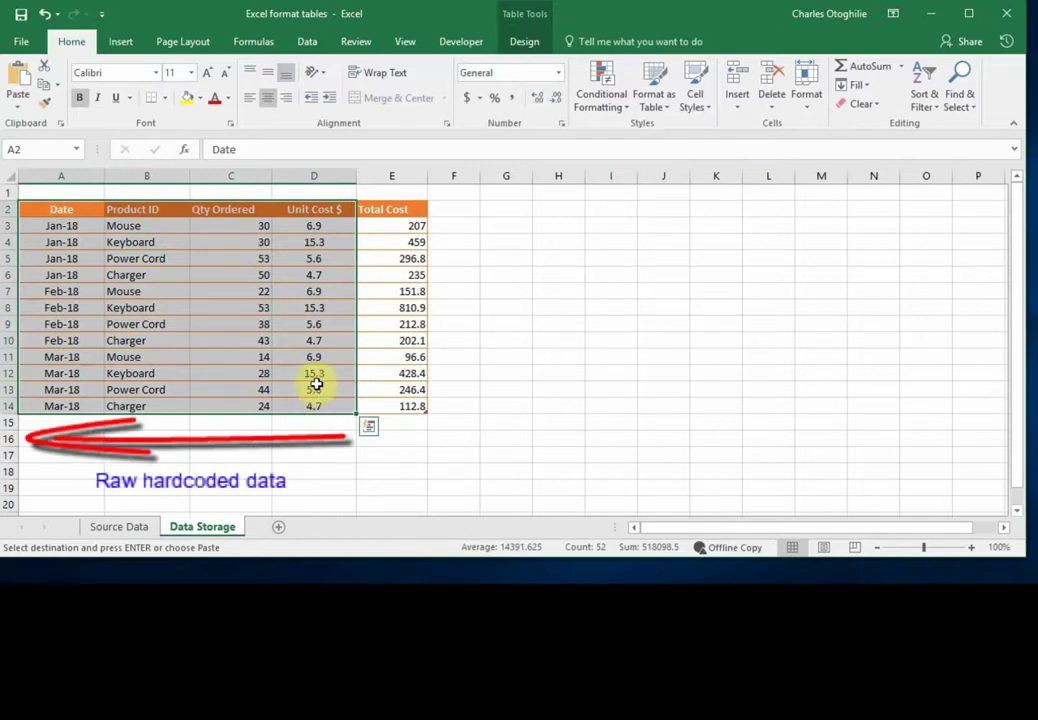
{"action": "left_click", "coordinate": [400, 226]}
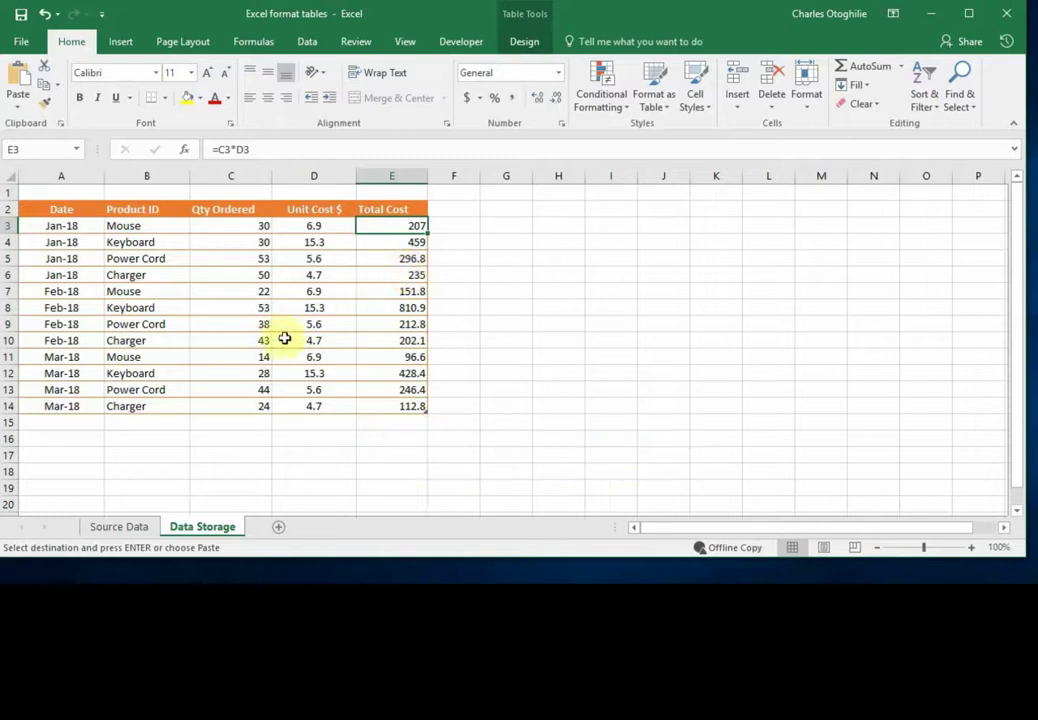
Step: Review the products and ordered quantities in the table, and find the option that adds a total row
{"action": "left_click", "coordinate": [86, 373]}
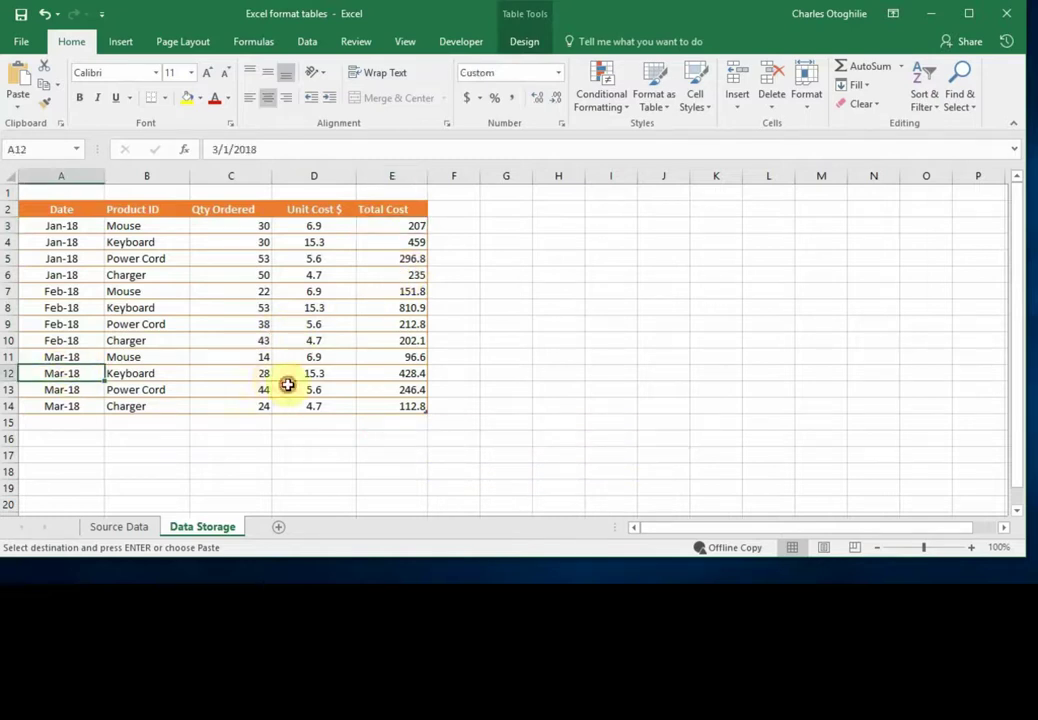
{"action": "left_click", "coordinate": [288, 386]}
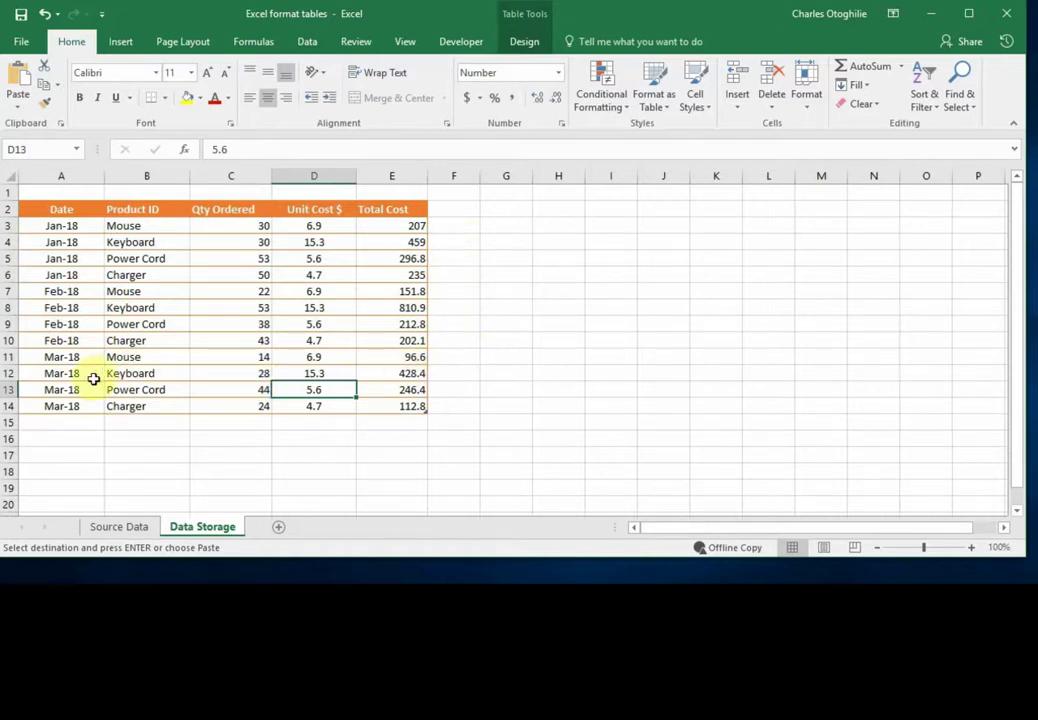
{"action": "left_click", "coordinate": [135, 358]}
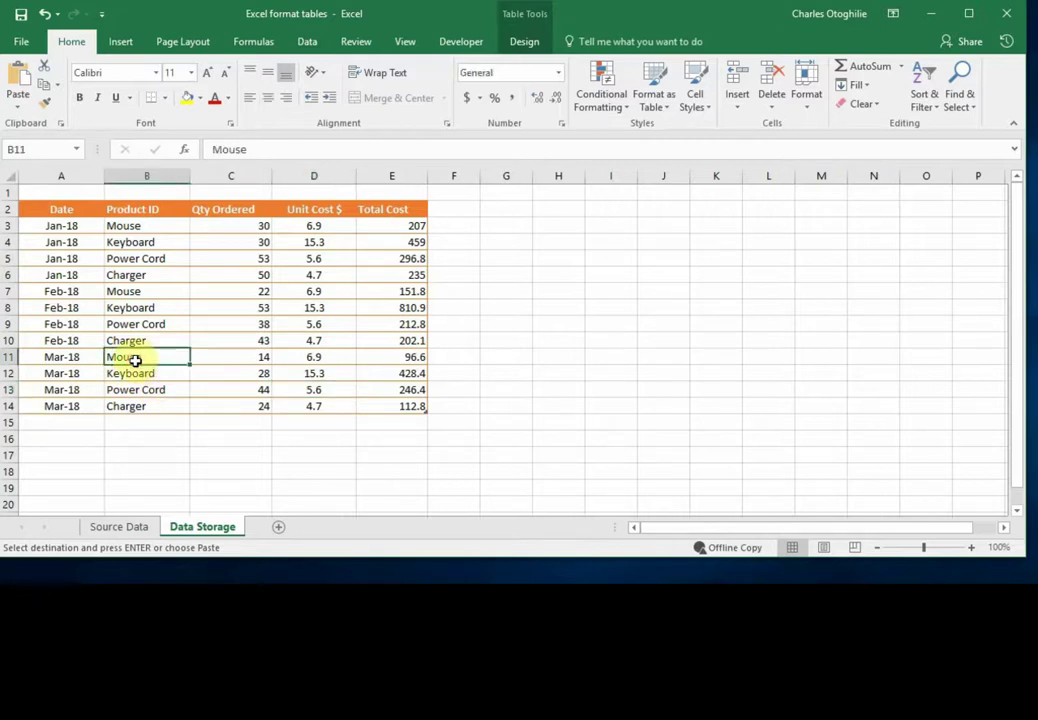
{"action": "left_click", "coordinate": [131, 240]}
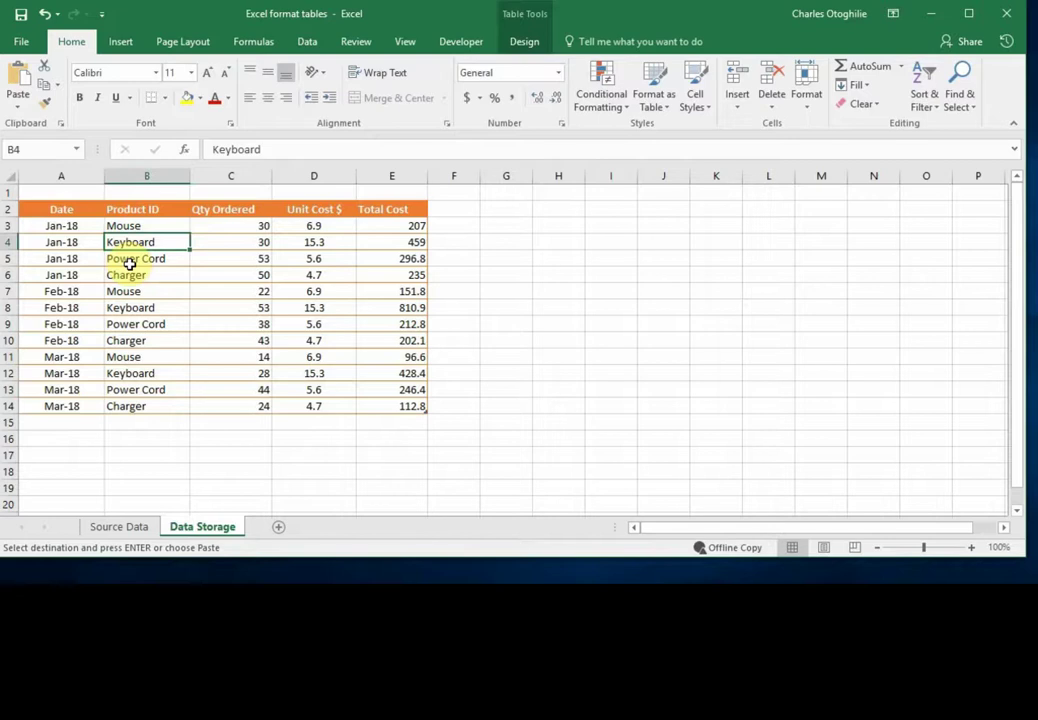
{"action": "left_click", "coordinate": [169, 290]}
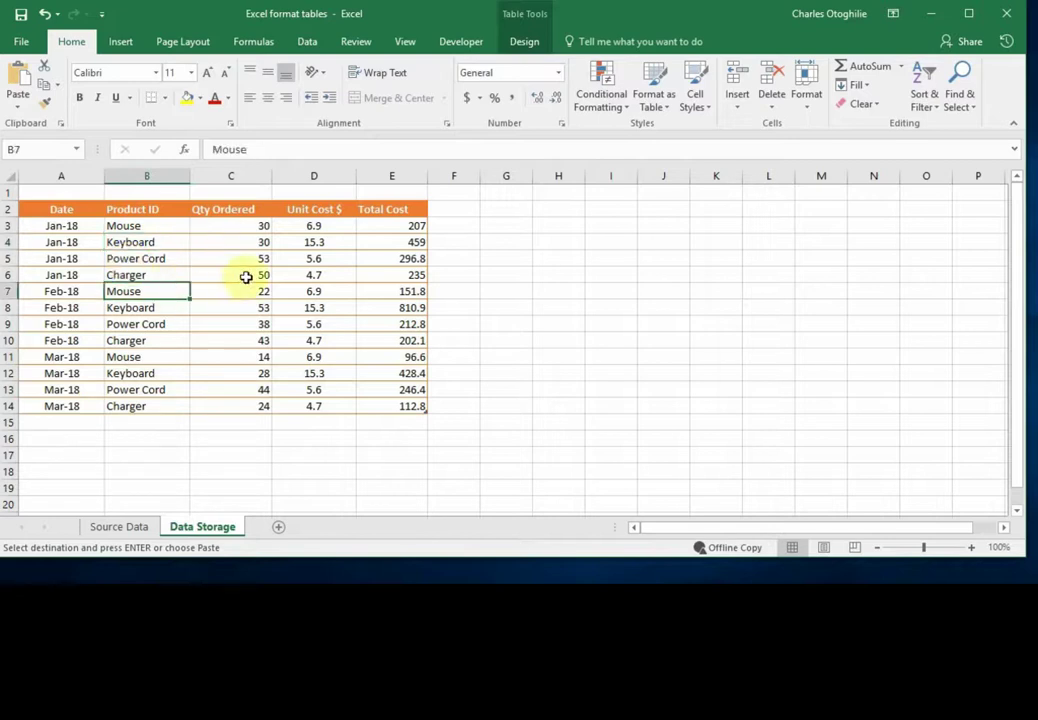
{"action": "left_click", "coordinate": [152, 340]}
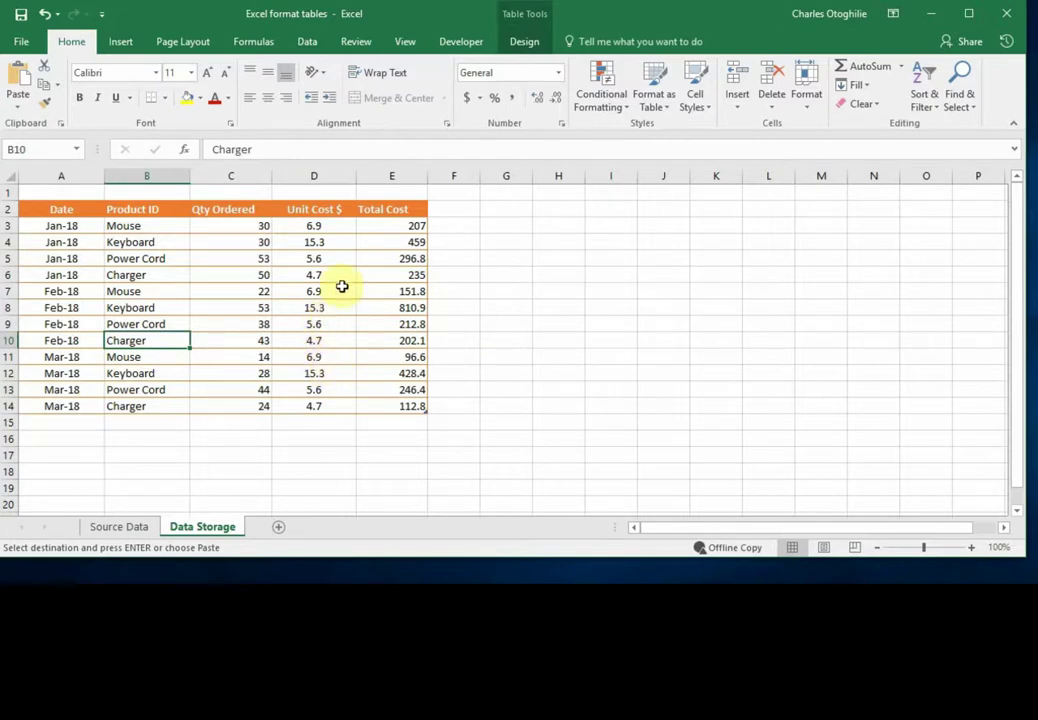
{"action": "left_click", "coordinate": [240, 358]}
{"action": "left_click", "coordinate": [242, 258]}
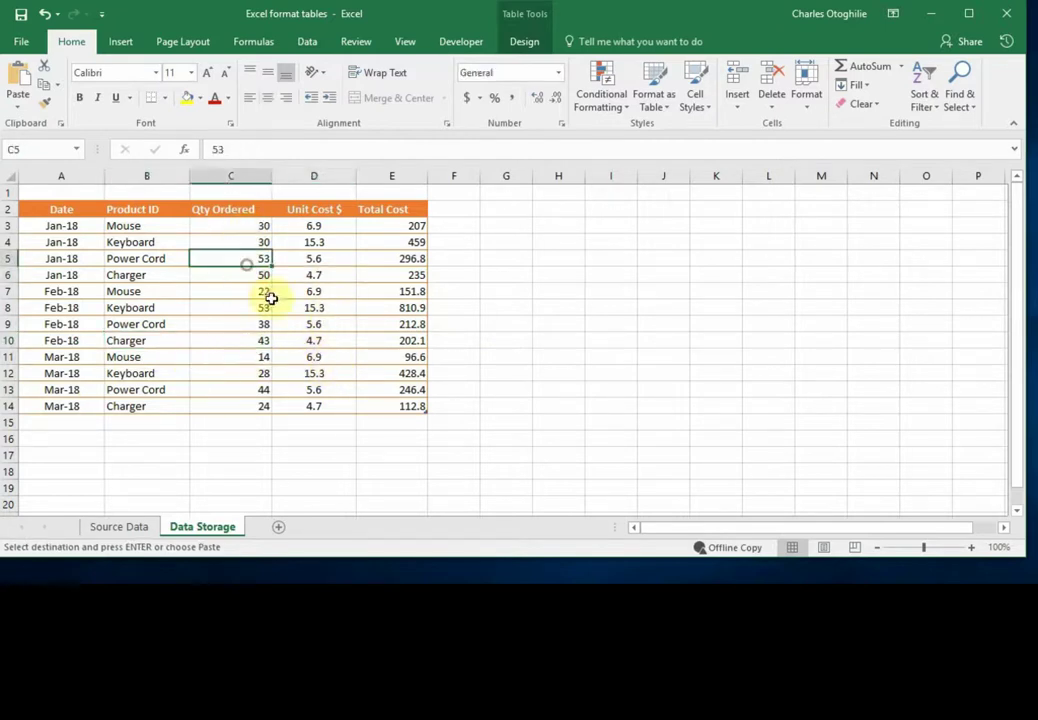
{"action": "left_click", "coordinate": [205, 307]}
{"action": "left_click", "coordinate": [265, 243]}
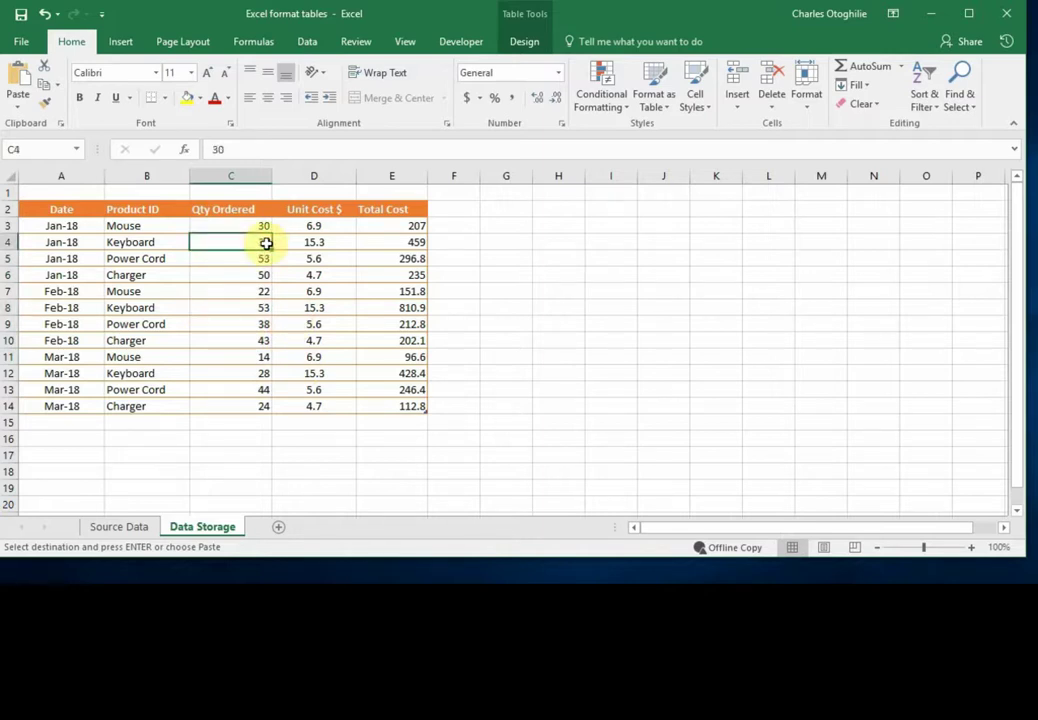
{"action": "left_click", "coordinate": [228, 209]}
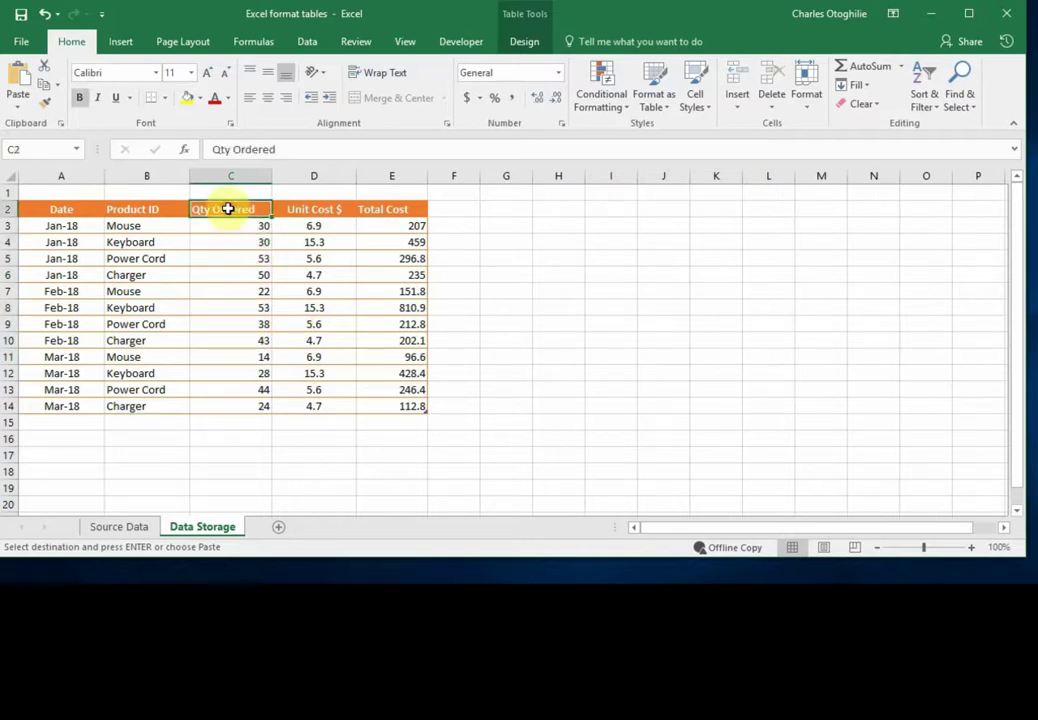
{"action": "left_click", "coordinate": [525, 42]}
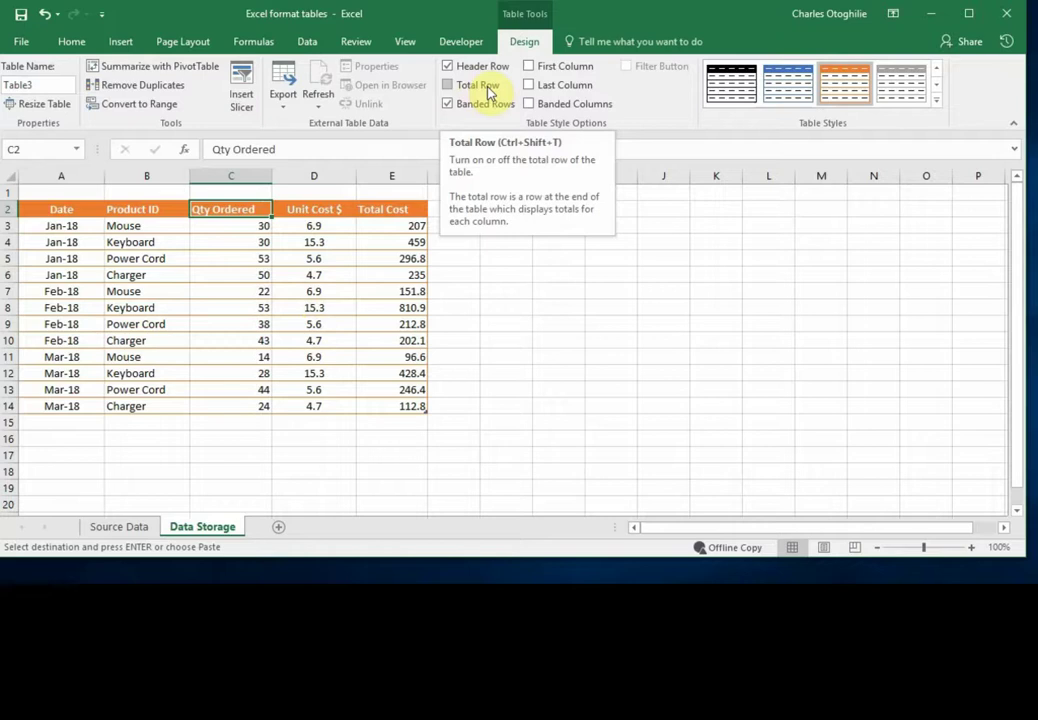
{"action": "left_click", "coordinate": [305, 276]}
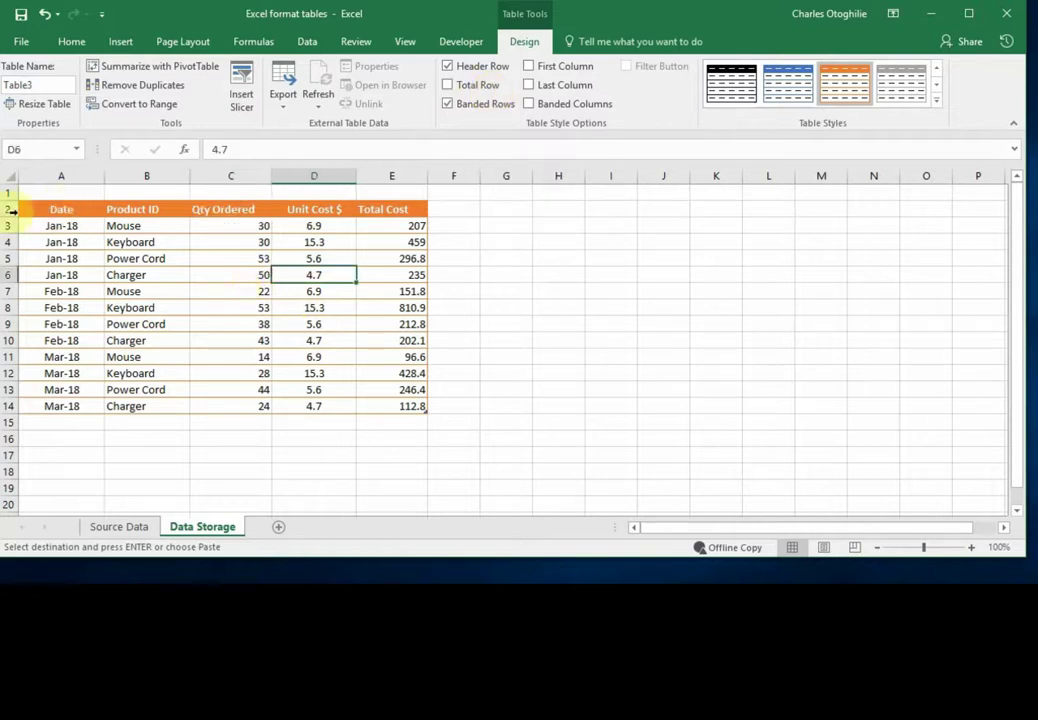
{"action": "left_click", "coordinate": [160, 372]}
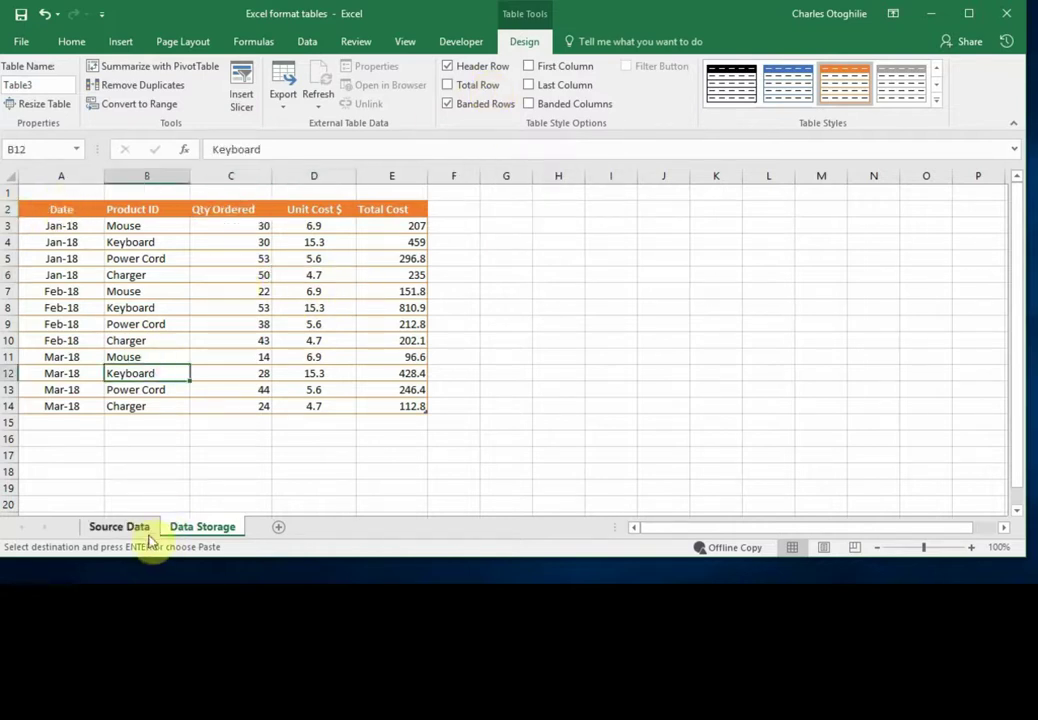
Step: Copy all remaining rows from Apr-18 to Sep-19, A16:D75, on the Source Data sheet
{"action": "left_click", "coordinate": [128, 530]}
{"action": "left_click", "coordinate": [127, 357]}
{"action": "scroll", "coordinate": [139, 371], "scroll_direction": "down", "scroll_amount": 3}
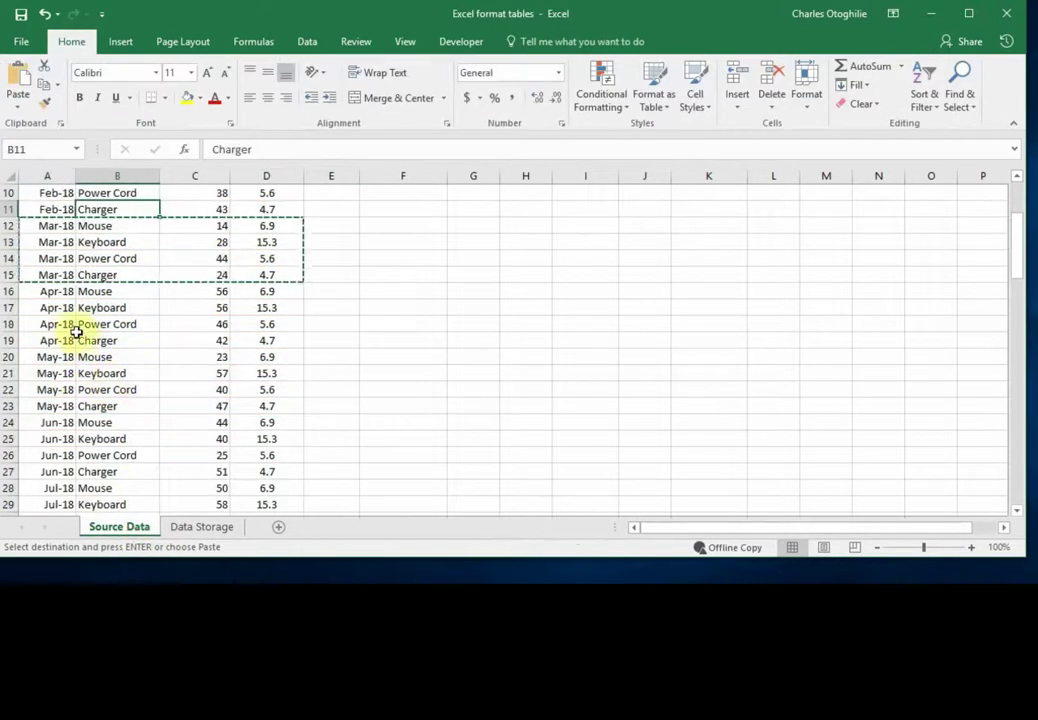
{"action": "left_click_drag", "start_coordinate": [62, 299], "coordinate": [250, 411]}
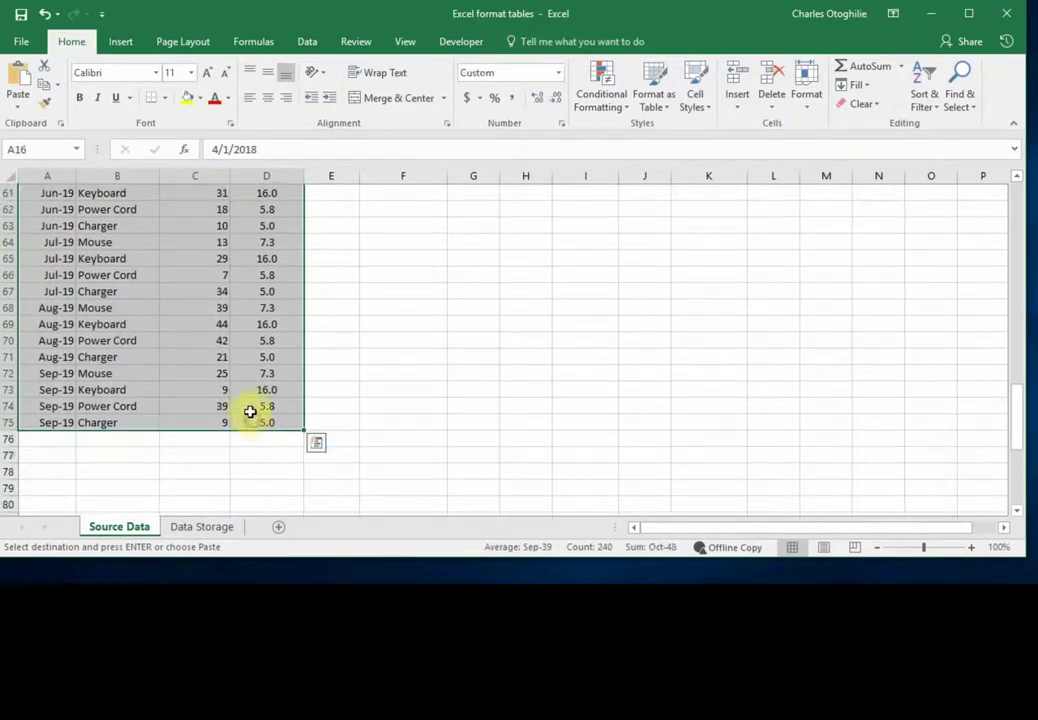
Step: Paste the copied rows as values at A15 on the Data Storage sheet, and check the extended Total Cost column
{"action": "left_click", "coordinate": [190, 527]}
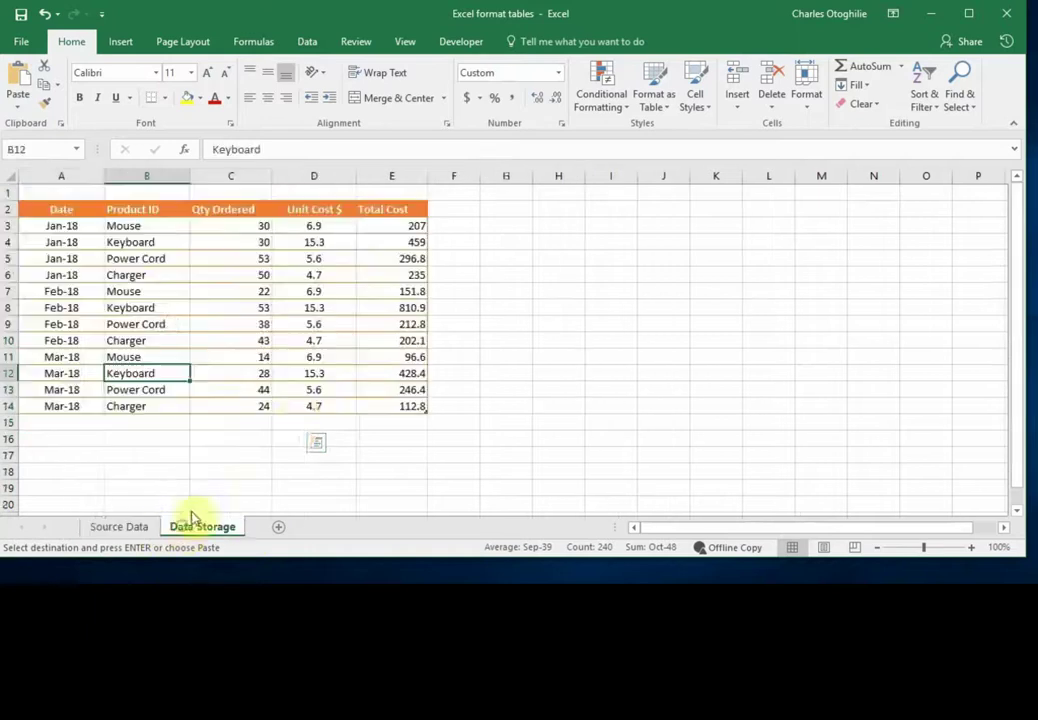
{"action": "left_click", "coordinate": [70, 423]}
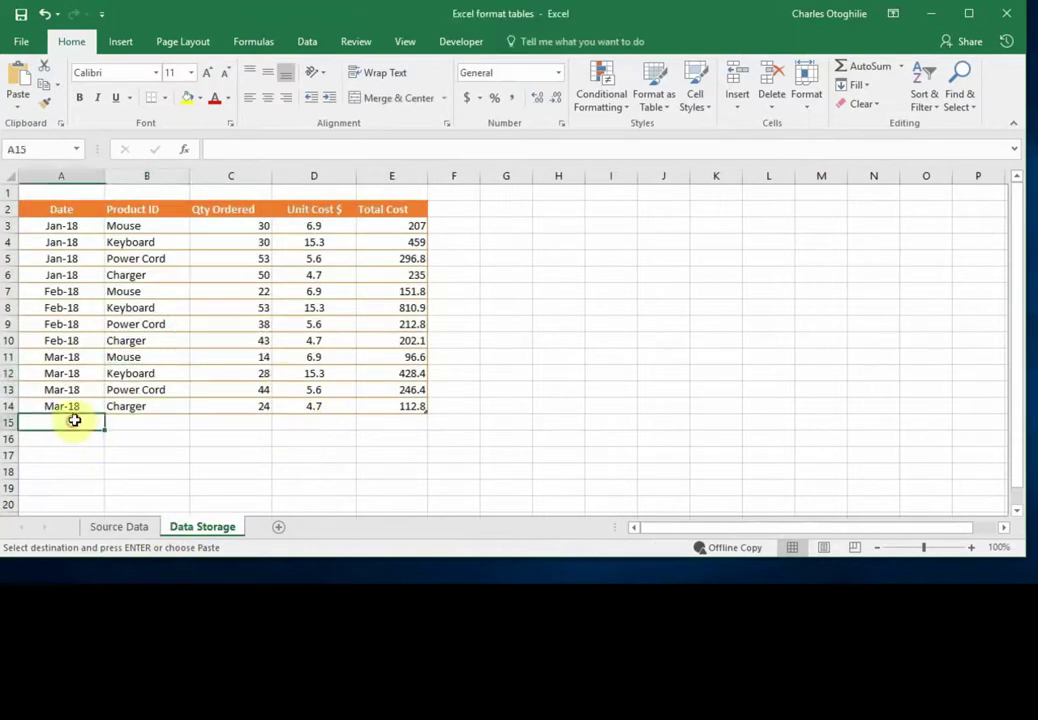
{"action": "left_click", "coordinate": [17, 108]}
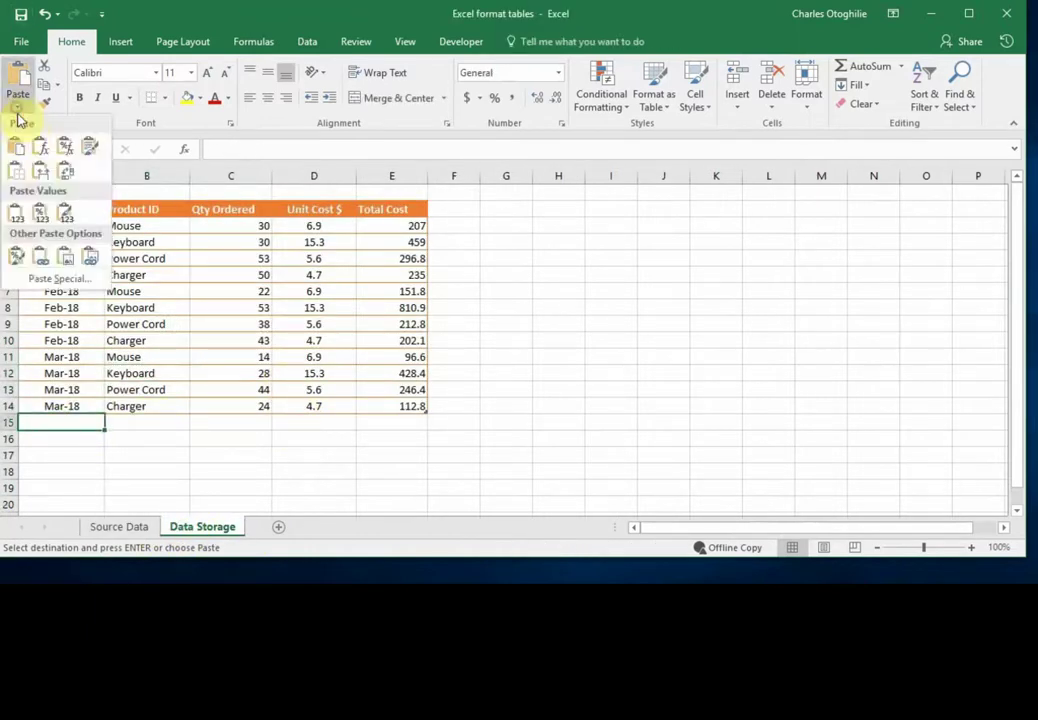
{"action": "left_click", "coordinate": [18, 218]}
{"action": "scroll", "coordinate": [412, 460], "scroll_direction": "down", "scroll_amount": 12}
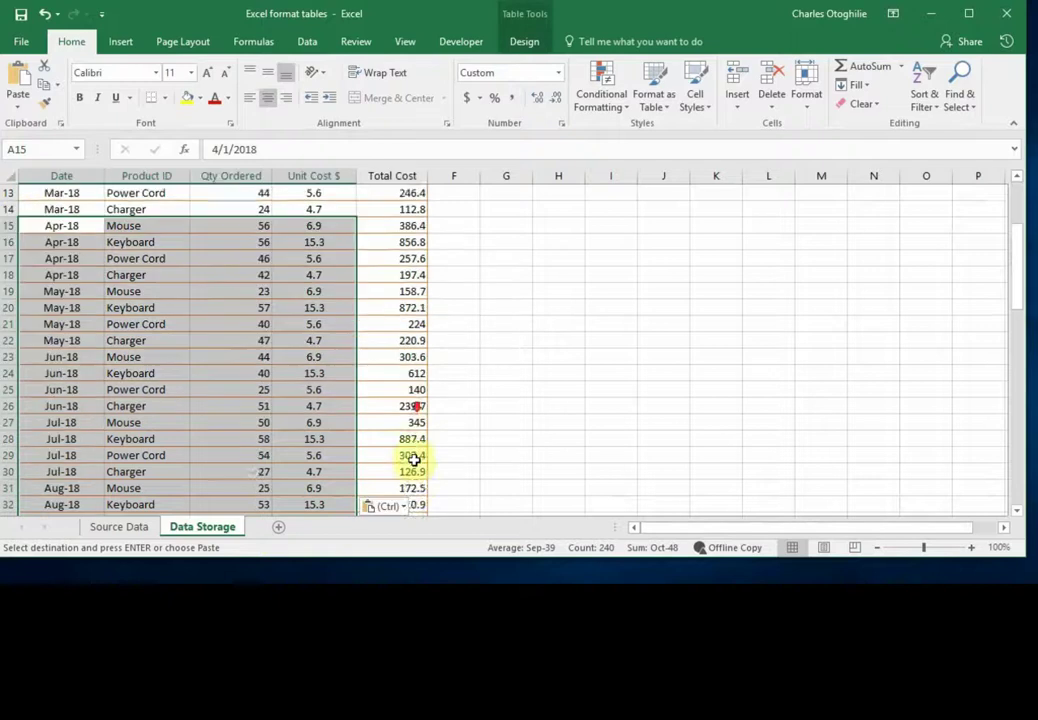
{"action": "scroll", "coordinate": [250, 359], "scroll_direction": "down", "scroll_amount": 3}
{"action": "scroll", "coordinate": [250, 359], "scroll_direction": "up", "scroll_amount": 15}
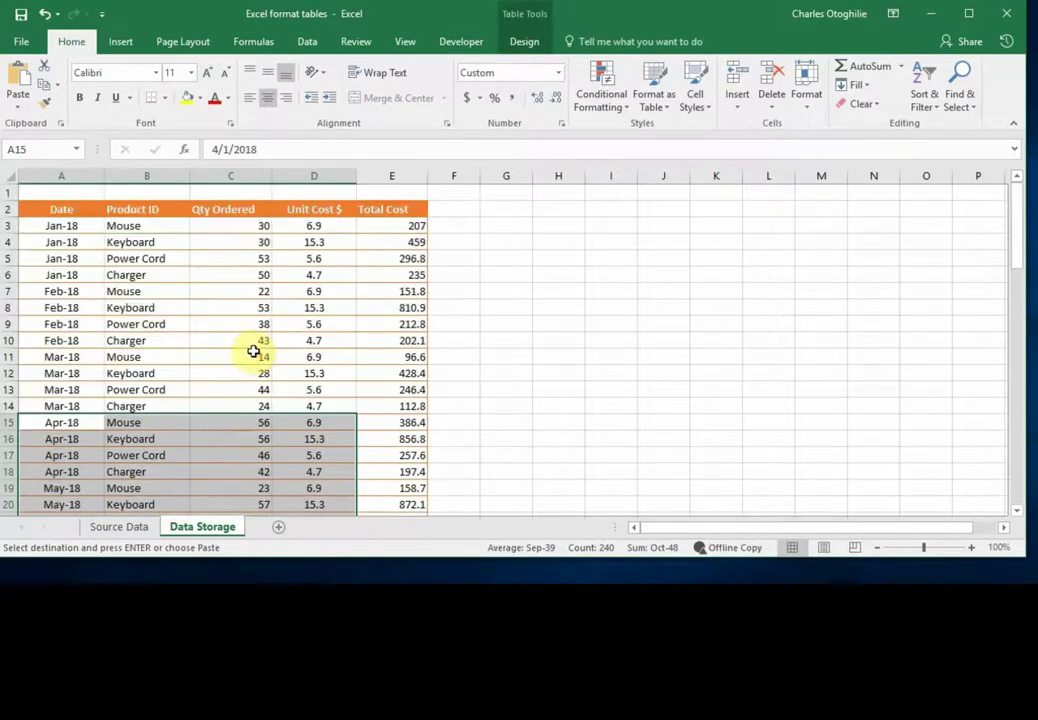
Step: Turn on the Total Row for the Data Storage table
{"action": "left_click", "coordinate": [272, 291]}
{"action": "left_click", "coordinate": [266, 258]}
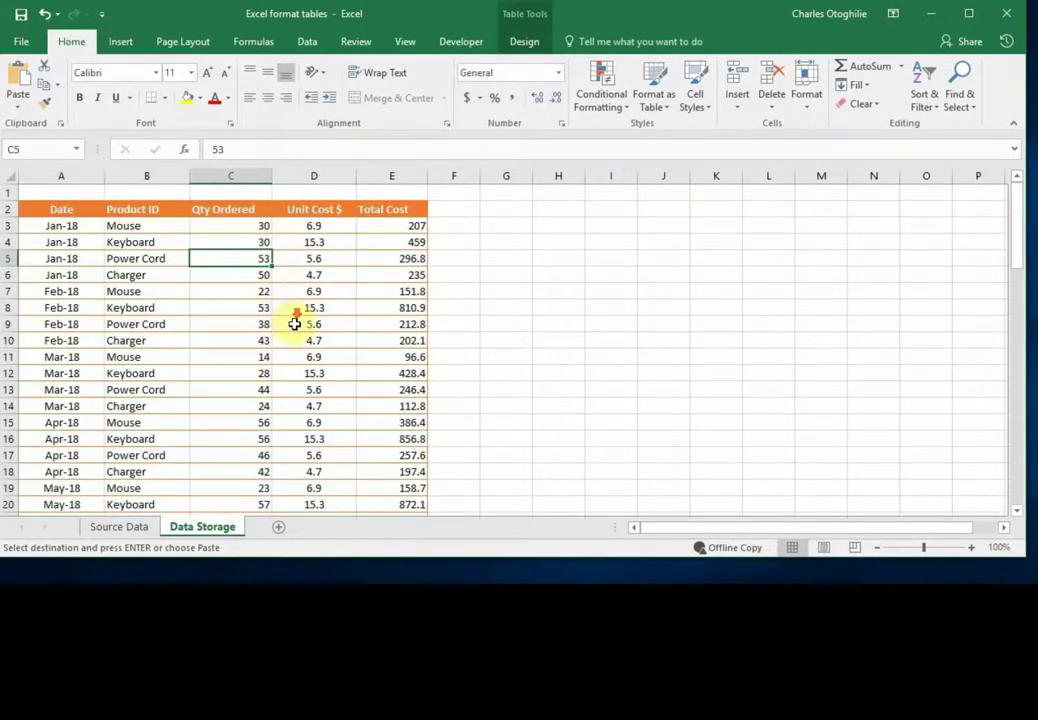
{"action": "scroll", "coordinate": [300, 291], "scroll_direction": "down", "scroll_amount": 1}
{"action": "scroll", "coordinate": [300, 291], "scroll_direction": "up", "scroll_amount": 1}
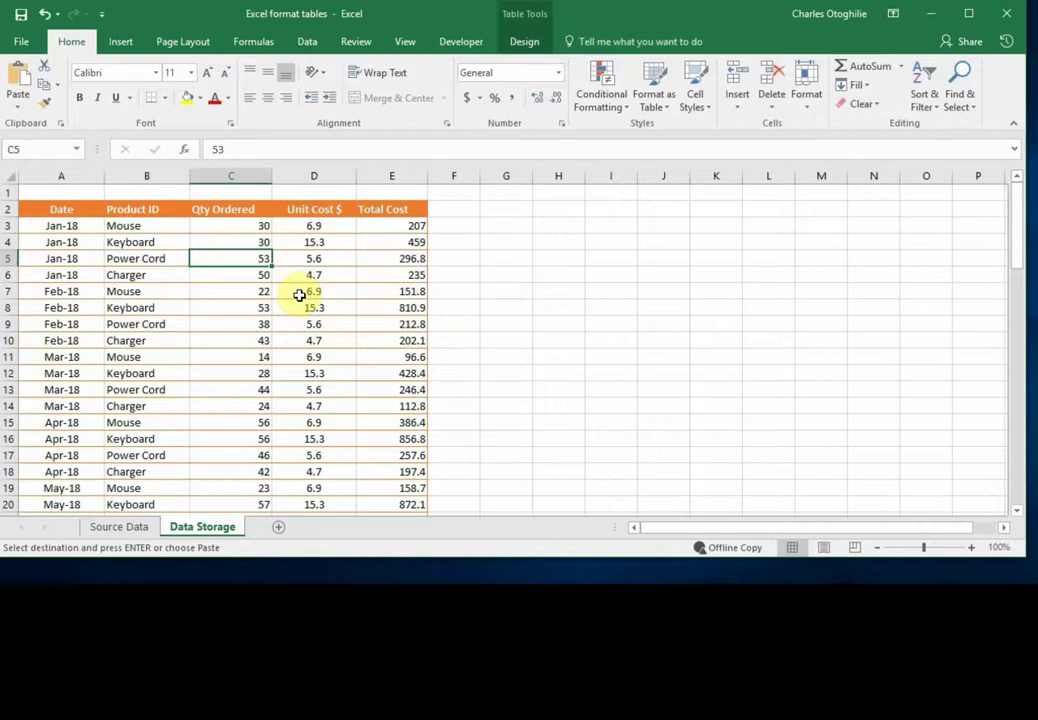
{"action": "scroll", "coordinate": [299, 296], "scroll_direction": "down", "scroll_amount": 20}
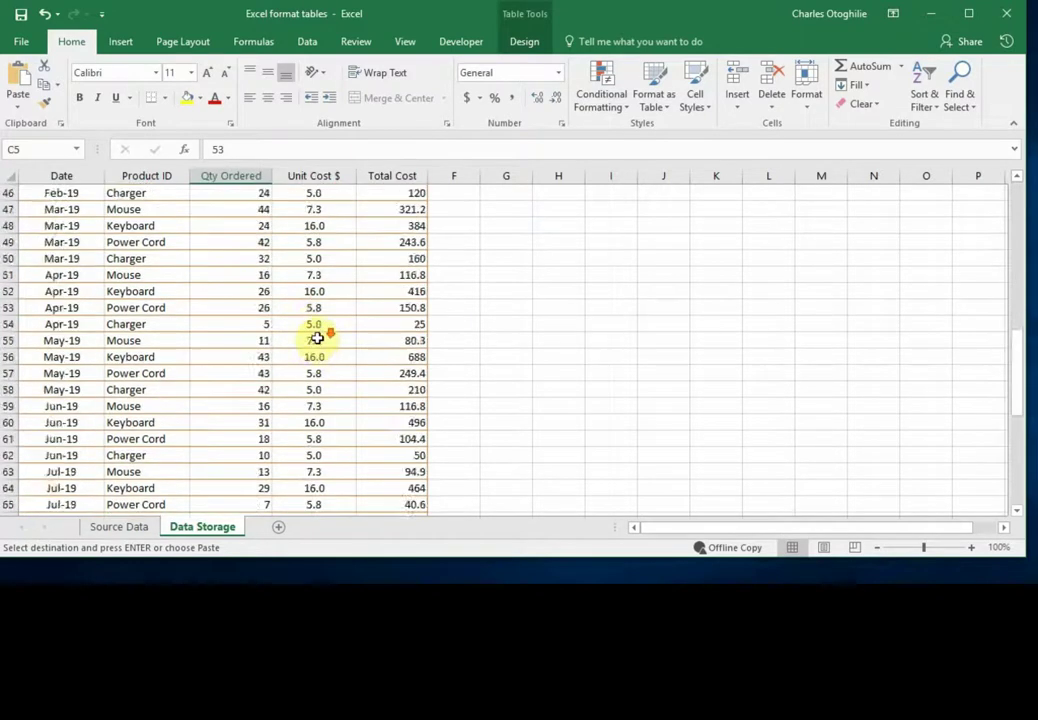
{"action": "scroll", "coordinate": [317, 338], "scroll_direction": "up", "scroll_amount": 1}
{"action": "left_click", "coordinate": [320, 241]}
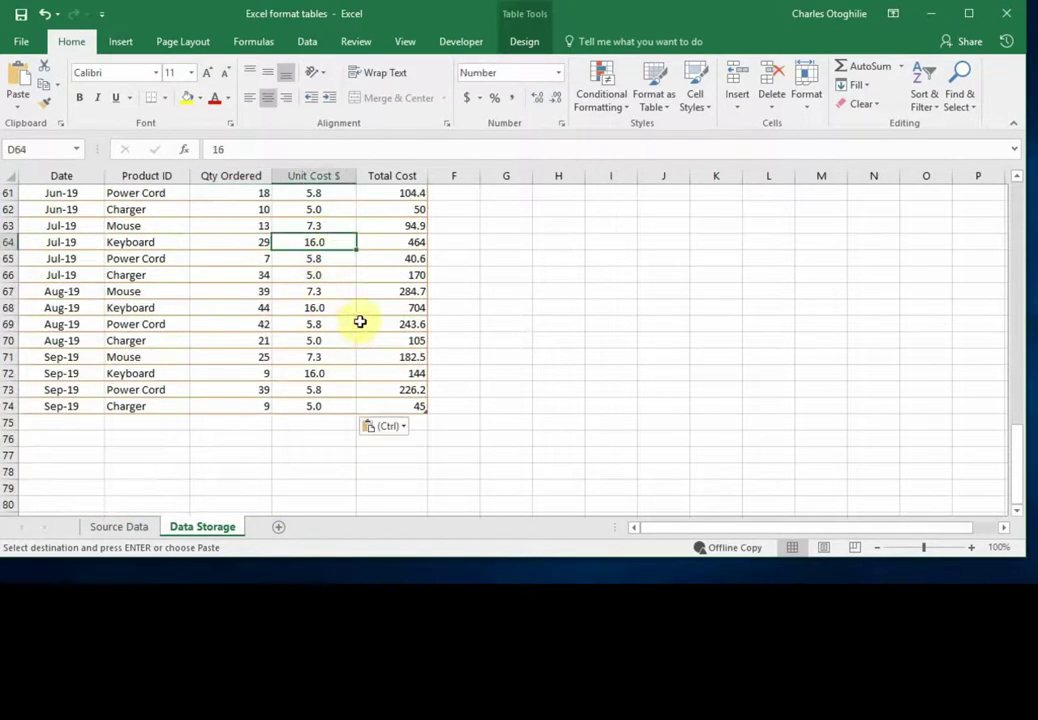
{"action": "left_click", "coordinate": [525, 42]}
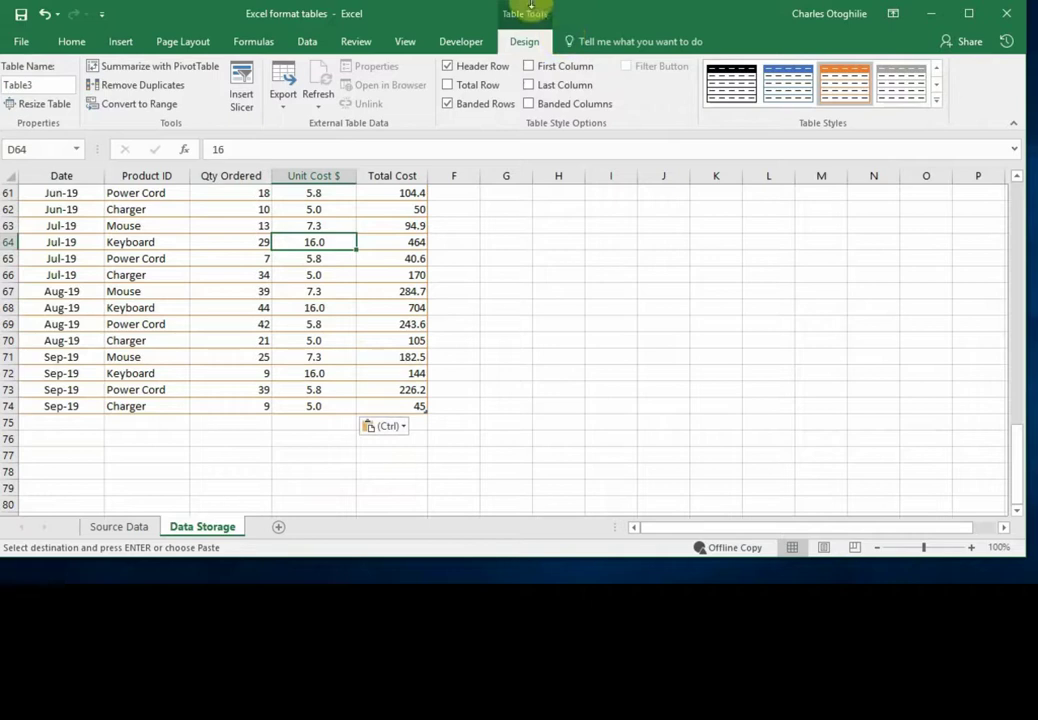
{"action": "left_click", "coordinate": [448, 86]}
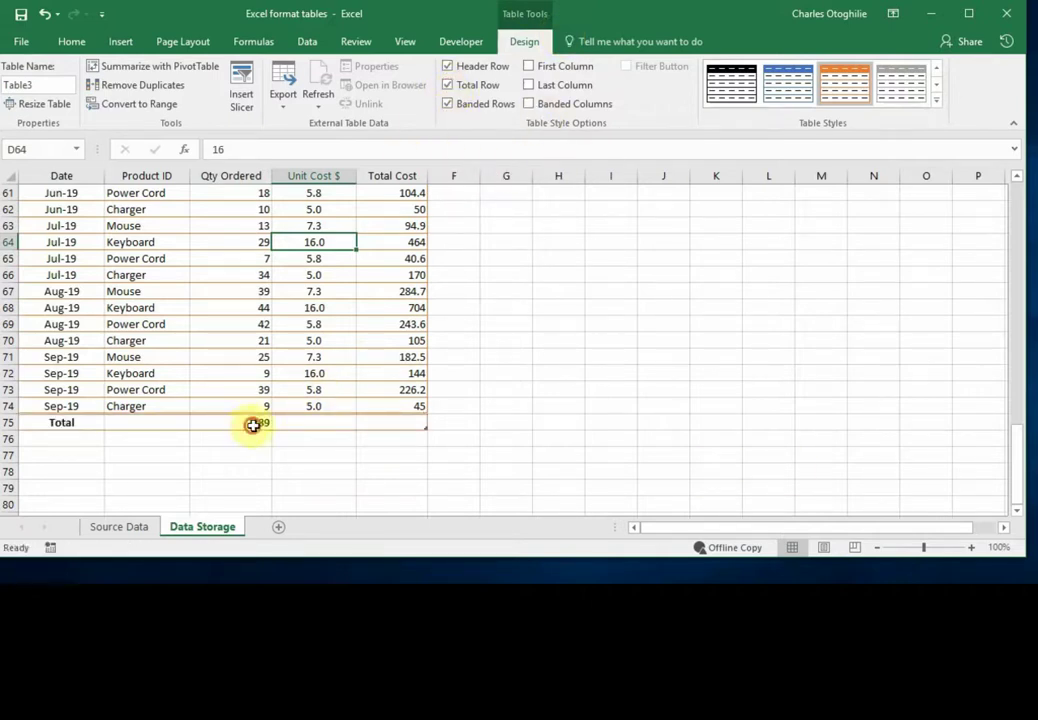
Step: Examine the formula behind the Qty Ordered total in C75 and the quantities it adds up
{"action": "left_click", "coordinate": [253, 423]}
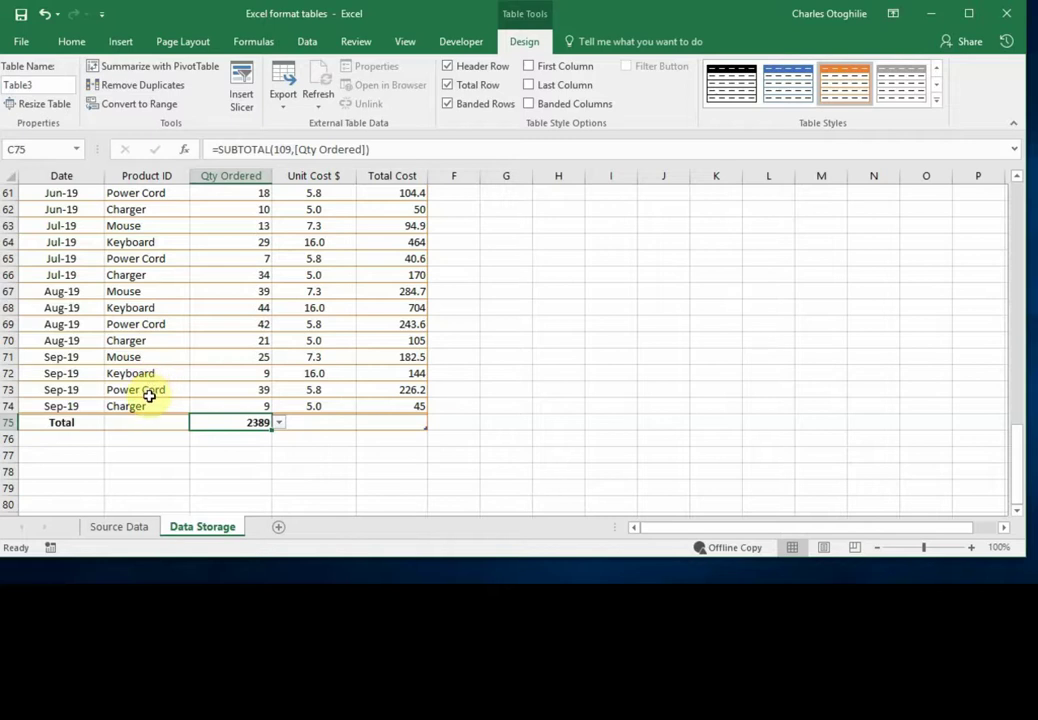
{"action": "left_click", "coordinate": [243, 389]}
{"action": "left_click", "coordinate": [255, 341]}
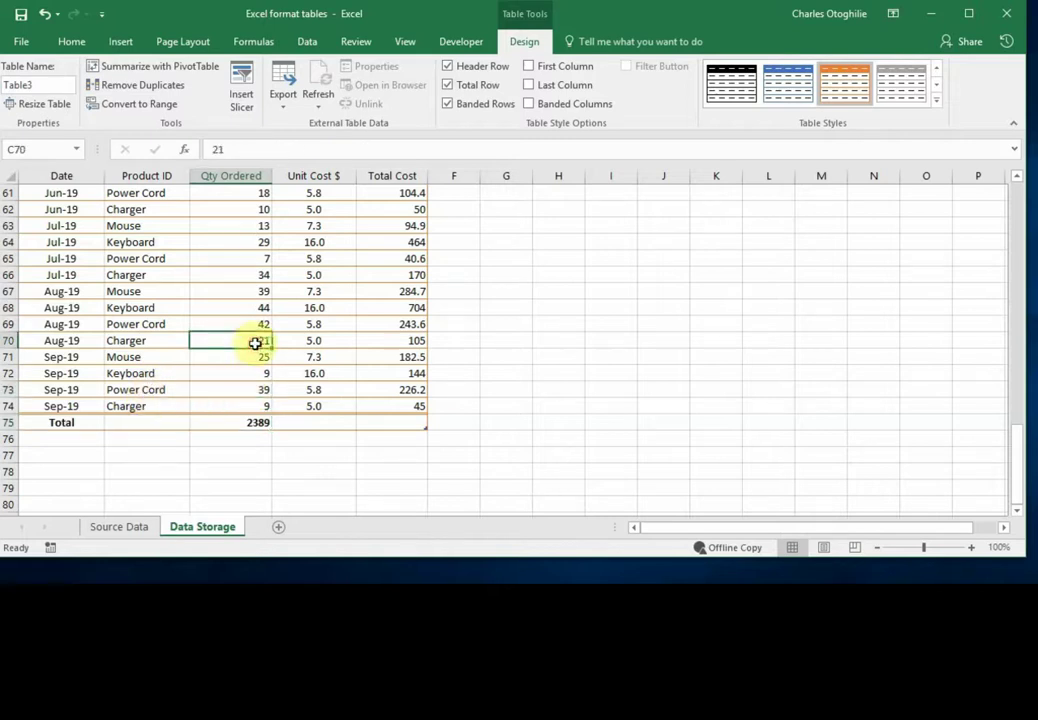
{"action": "left_click", "coordinate": [234, 421]}
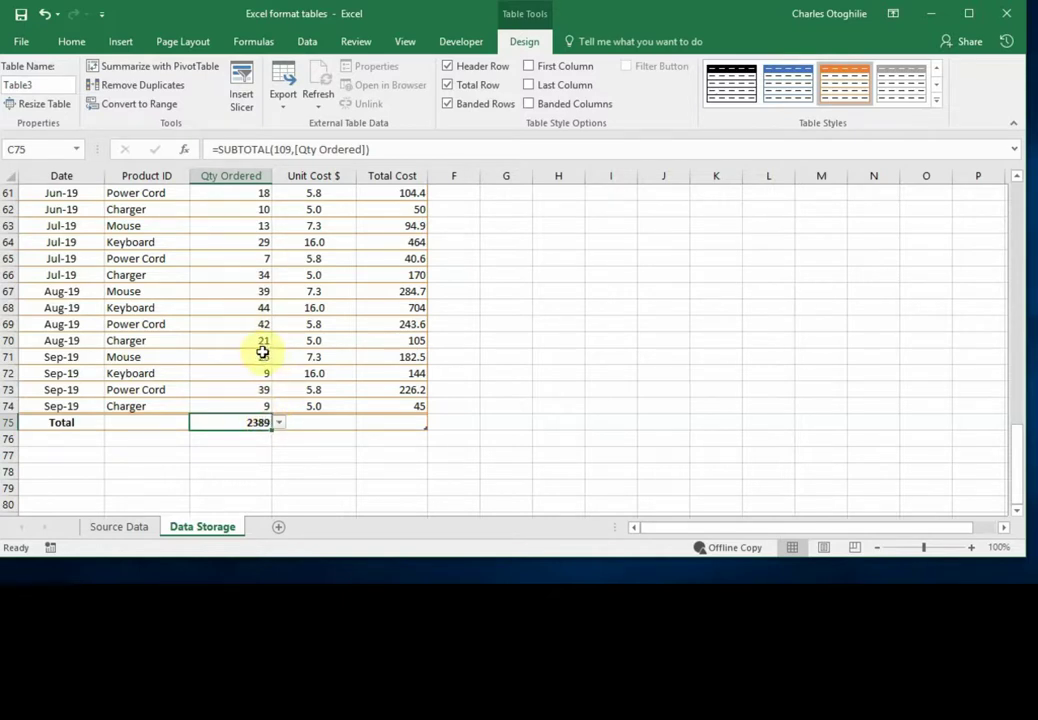
{"action": "scroll", "coordinate": [262, 330], "scroll_direction": "up", "scroll_amount": 20}
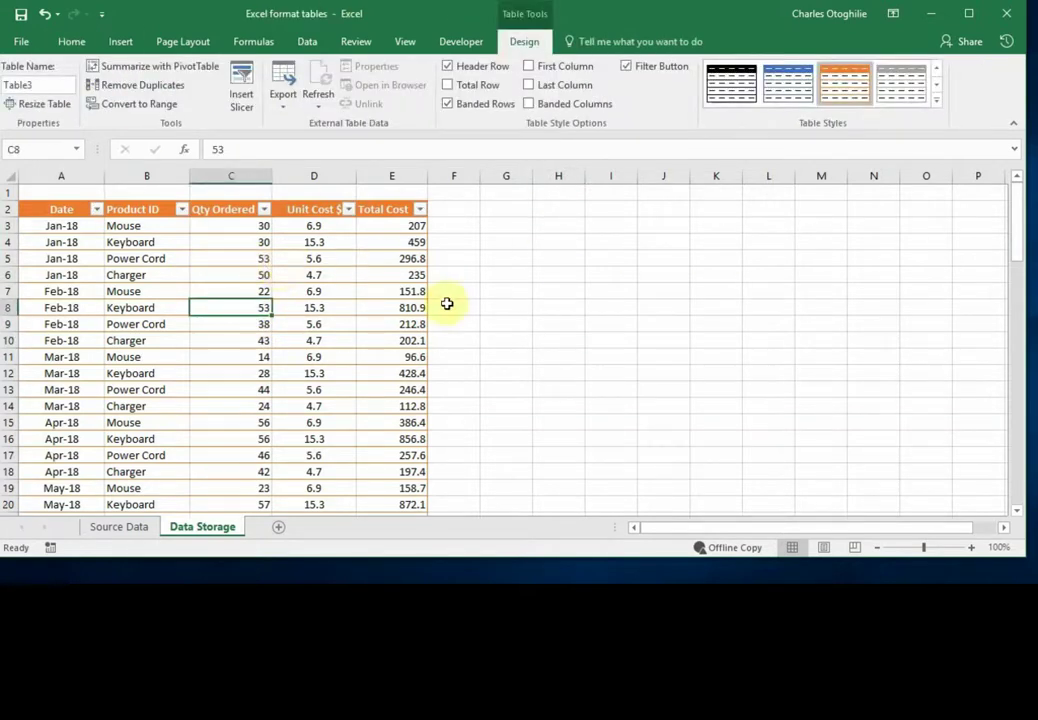
{"action": "scroll", "coordinate": [311, 282], "scroll_direction": "down", "scroll_amount": 1}
{"action": "scroll", "coordinate": [312, 282], "scroll_direction": "down", "scroll_amount": 18}
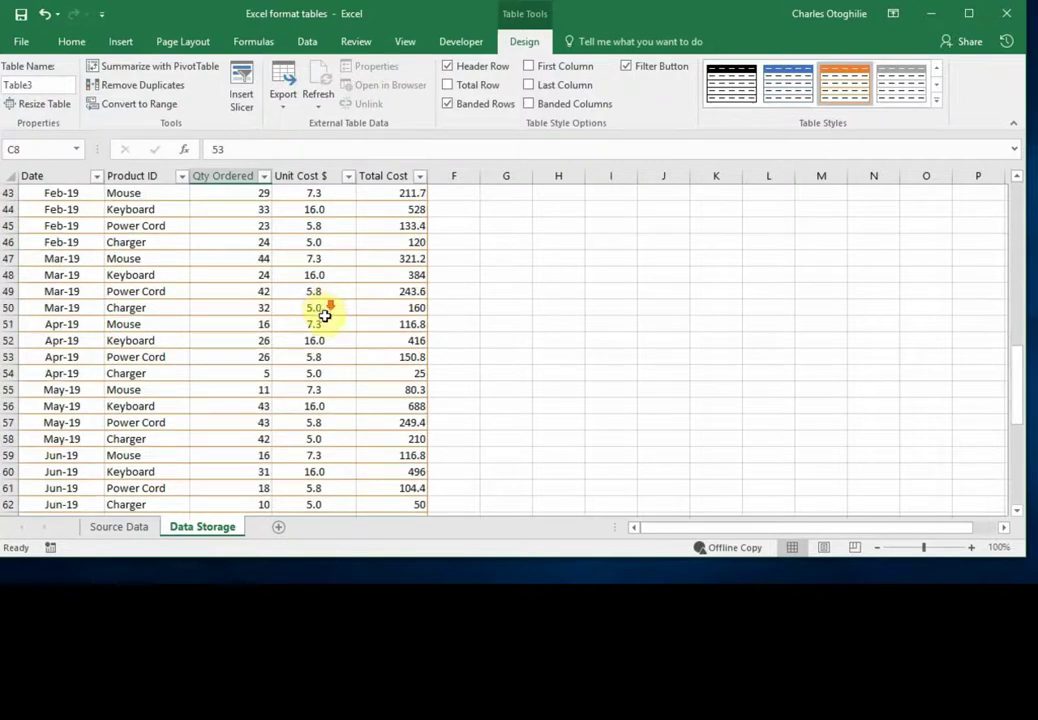
{"action": "scroll", "coordinate": [329, 320], "scroll_direction": "up", "scroll_amount": 3}
{"action": "scroll", "coordinate": [325, 320], "scroll_direction": "up", "scroll_amount": 16}
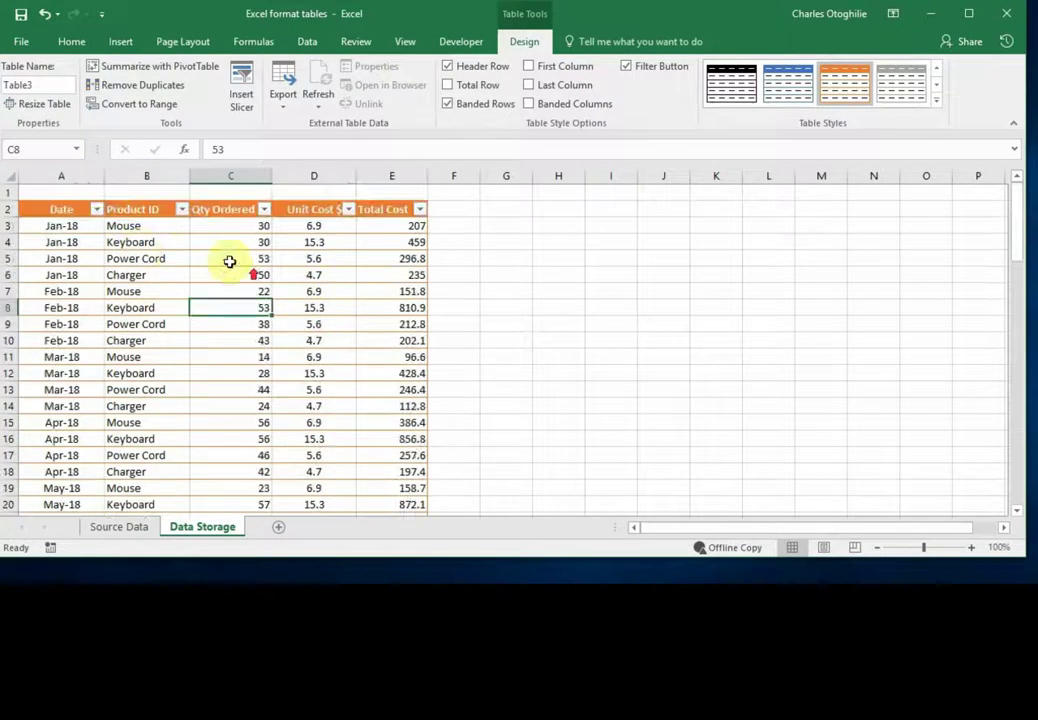
{"action": "left_click", "coordinate": [143, 257]}
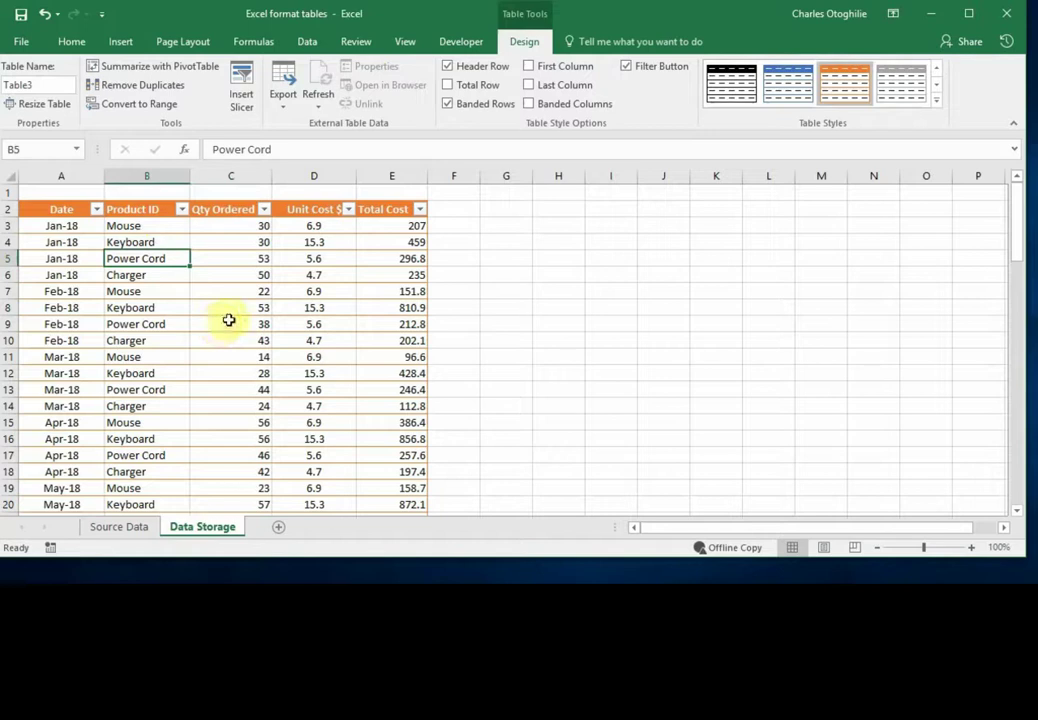
{"action": "left_click", "coordinate": [152, 243]}
{"action": "left_click", "coordinate": [262, 270]}
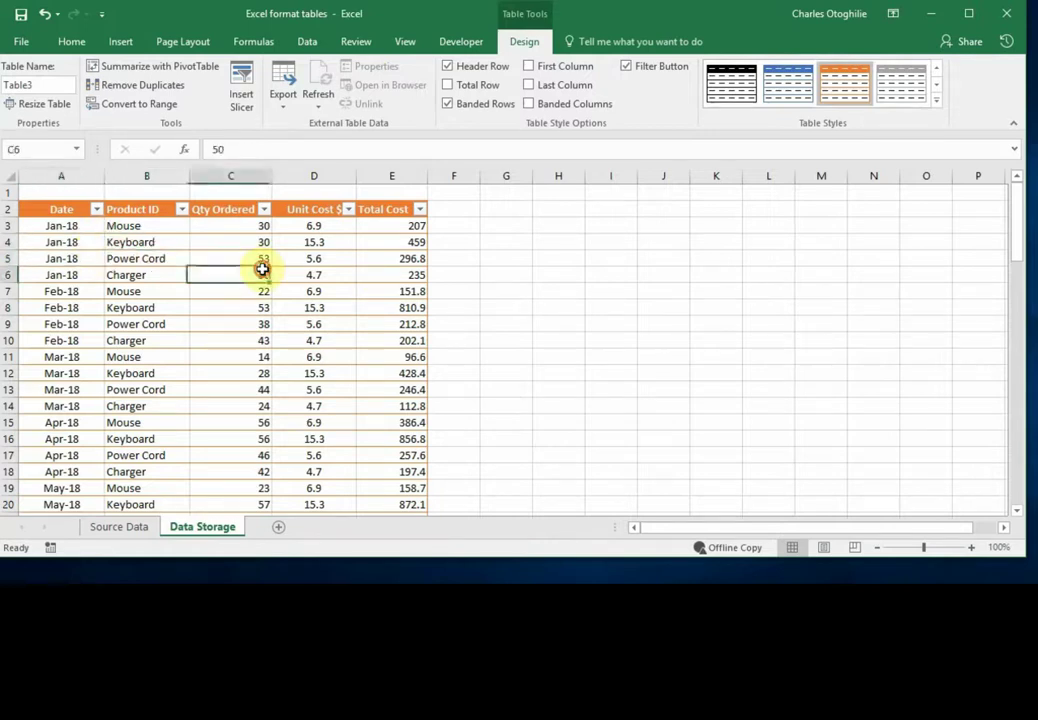
{"action": "left_click", "coordinate": [372, 272]}
{"action": "left_click", "coordinate": [230, 243]}
{"action": "left_click", "coordinate": [116, 242]}
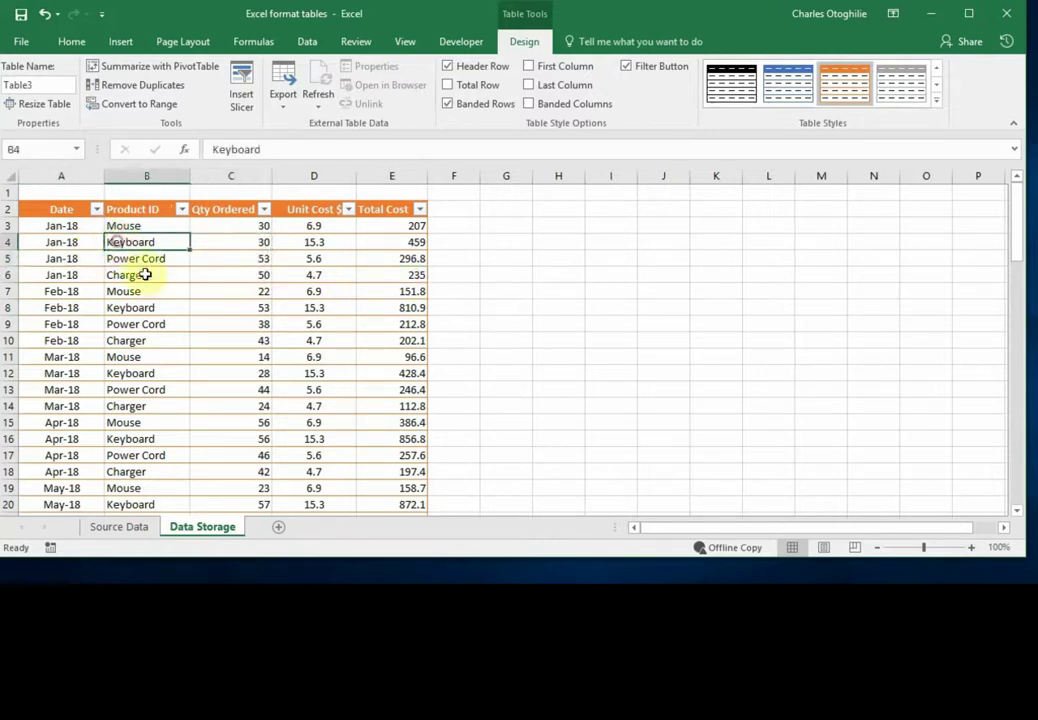
{"action": "left_click", "coordinate": [75, 243]}
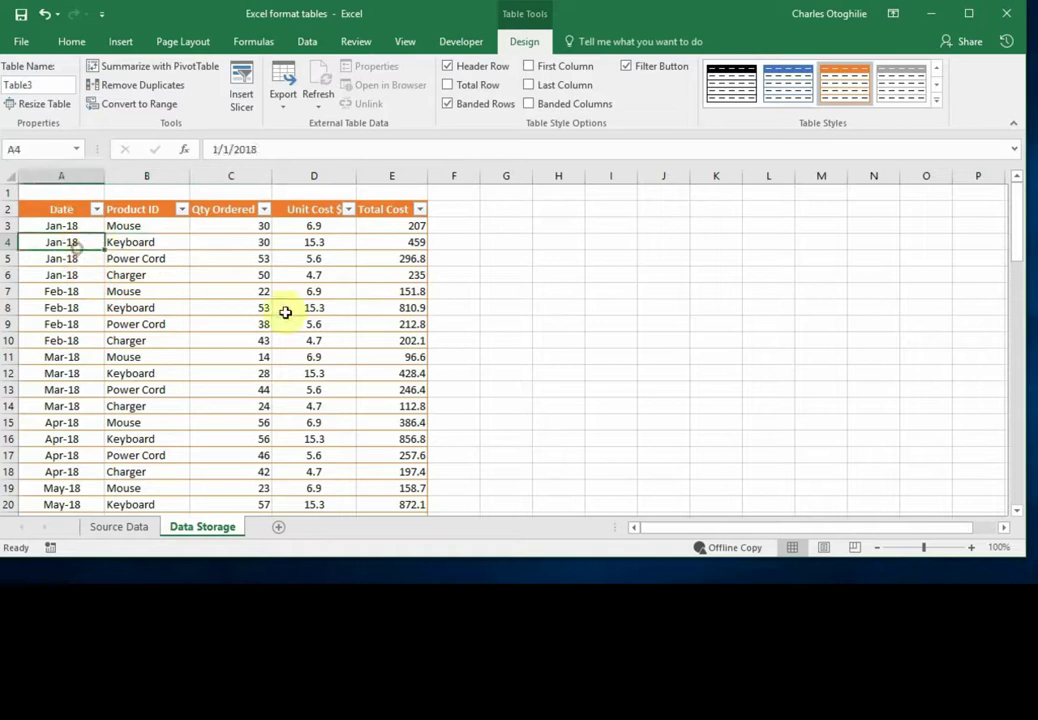
Step: Turn the Total Row back on for the Data Storage table and check the Qty Ordered total's formula in C75
{"action": "left_click", "coordinate": [300, 309]}
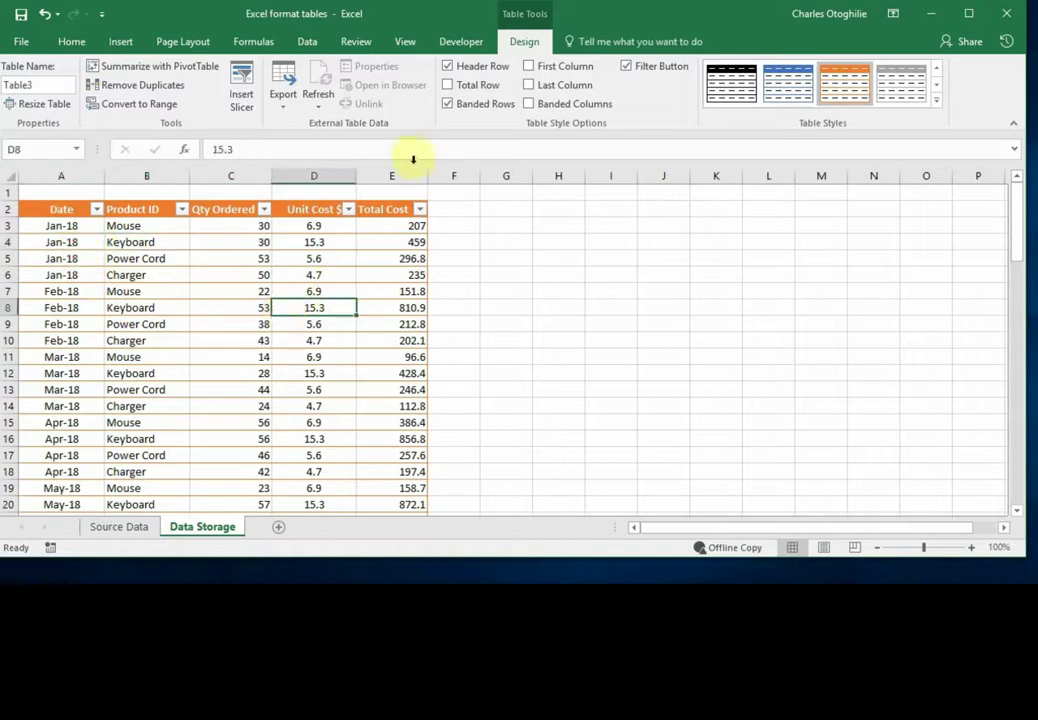
{"action": "left_click", "coordinate": [448, 86]}
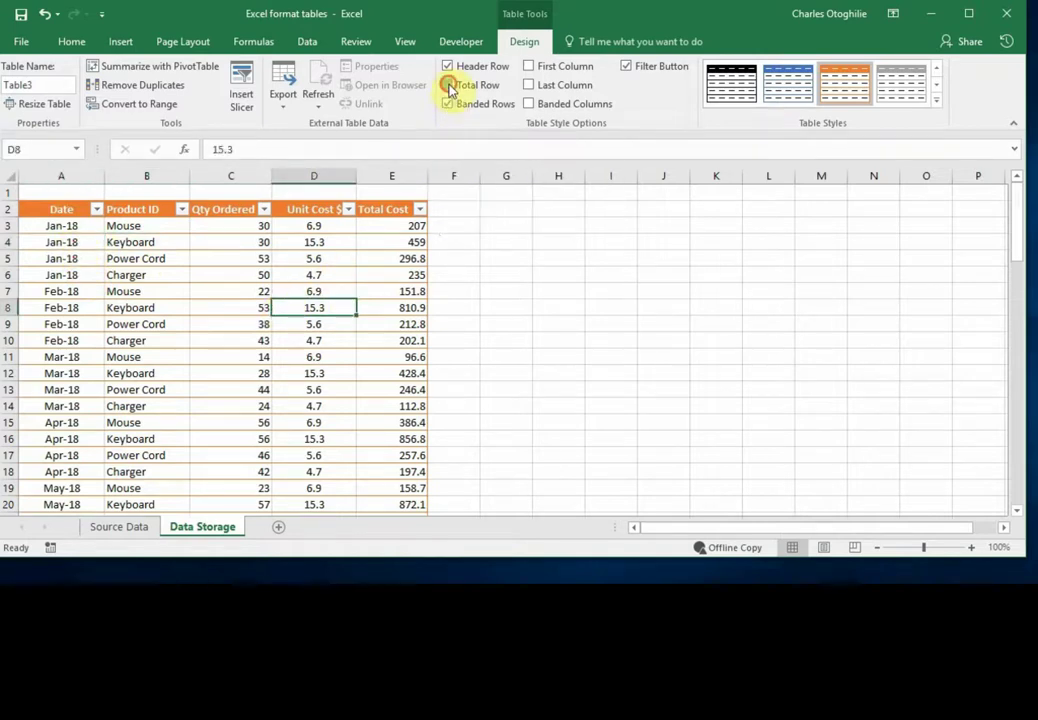
{"action": "left_click", "coordinate": [254, 301]}
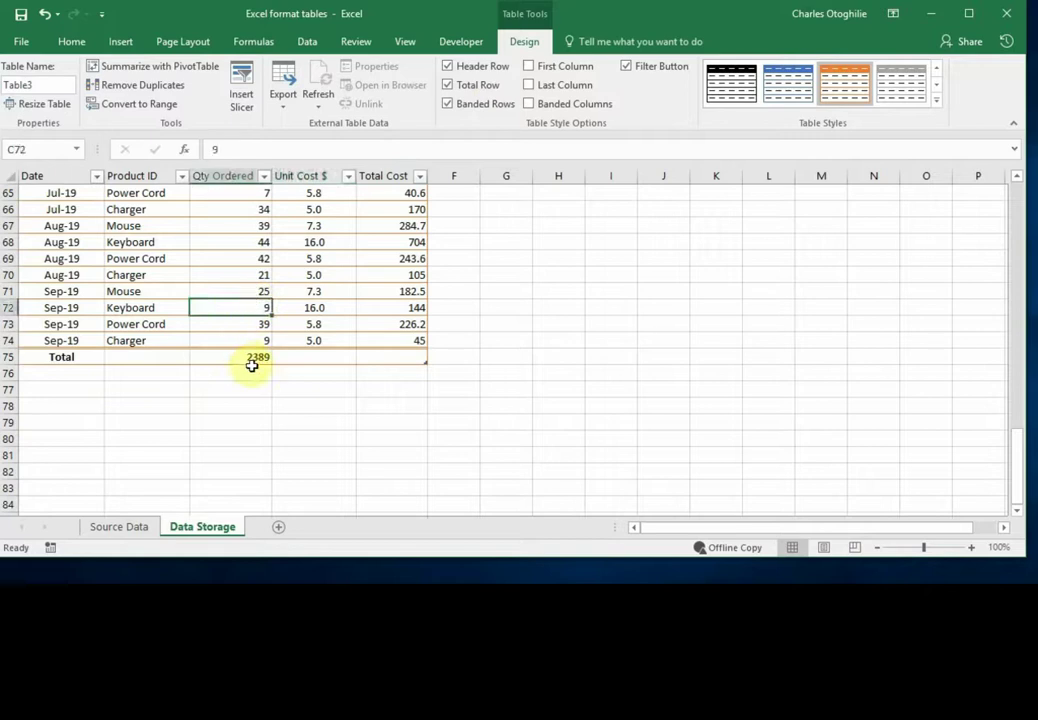
{"action": "left_click", "coordinate": [256, 369]}
{"action": "left_click", "coordinate": [255, 361]}
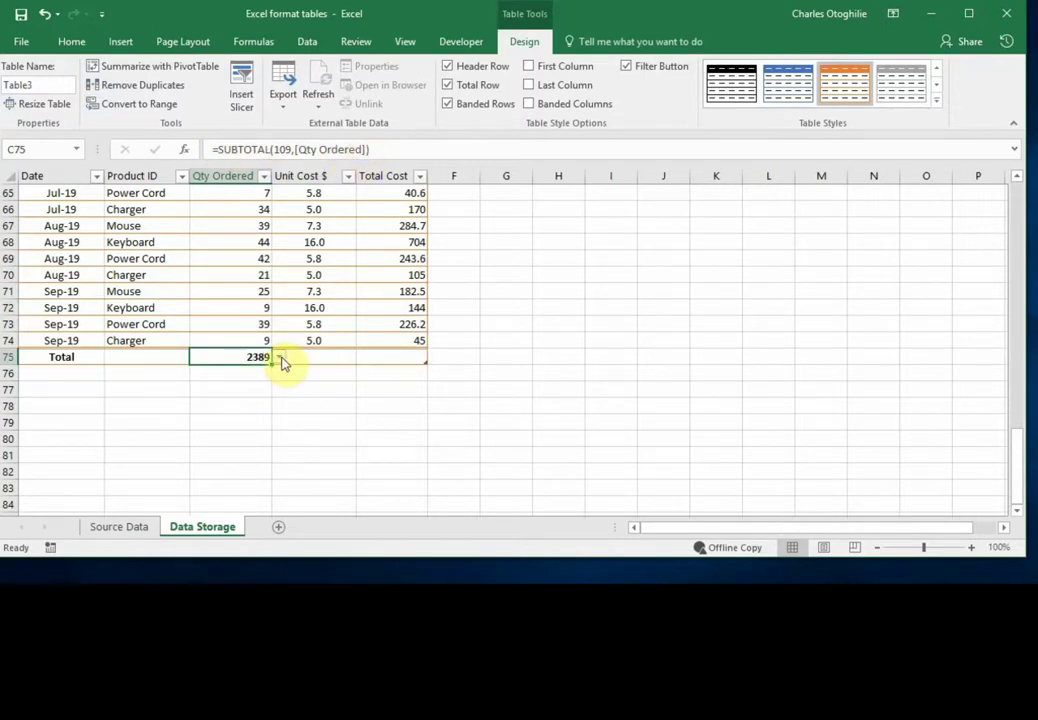
Step: View the summary functions offered for the Qty Ordered total in C75 without choosing one
{"action": "left_click", "coordinate": [282, 358]}
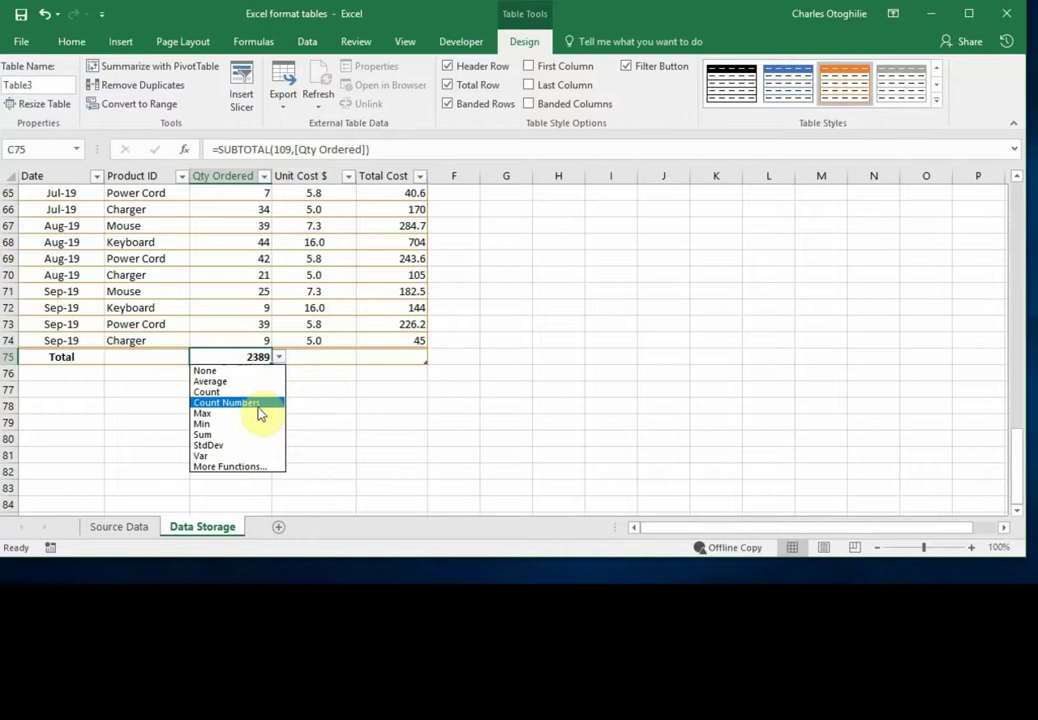
{"action": "left_click", "coordinate": [252, 294]}
{"action": "left_click", "coordinate": [240, 260]}
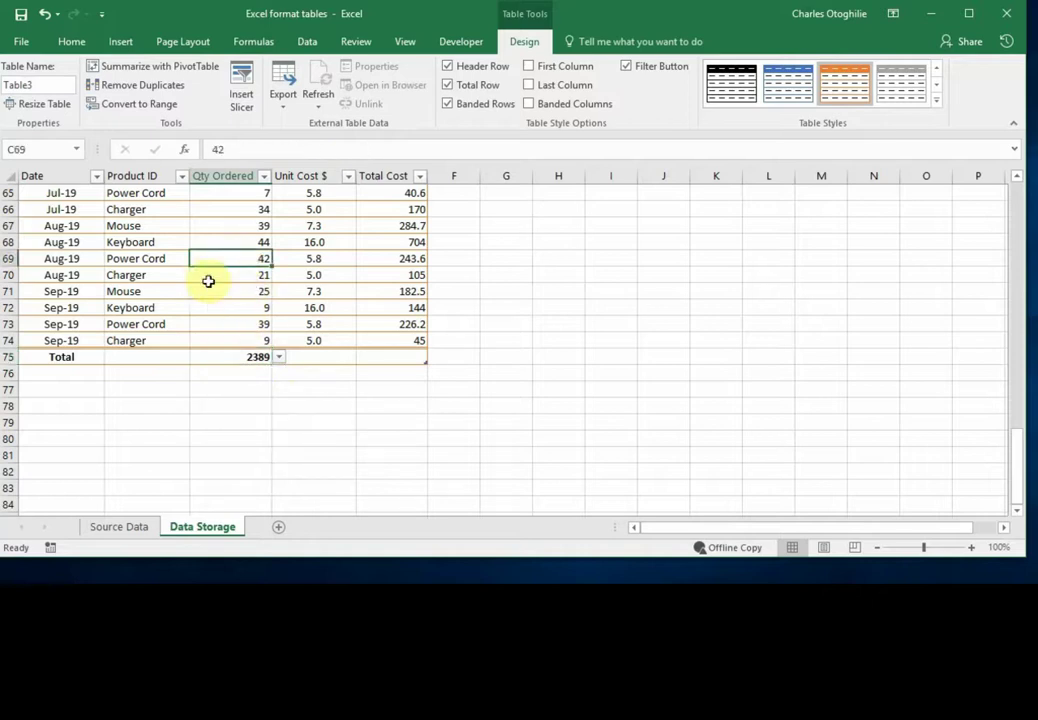
Step: Examine how the table's column headings behave between the first records and the Total row, and check the Qty Ordered total again
{"action": "scroll", "coordinate": [185, 300], "scroll_direction": "up", "scroll_amount": 8}
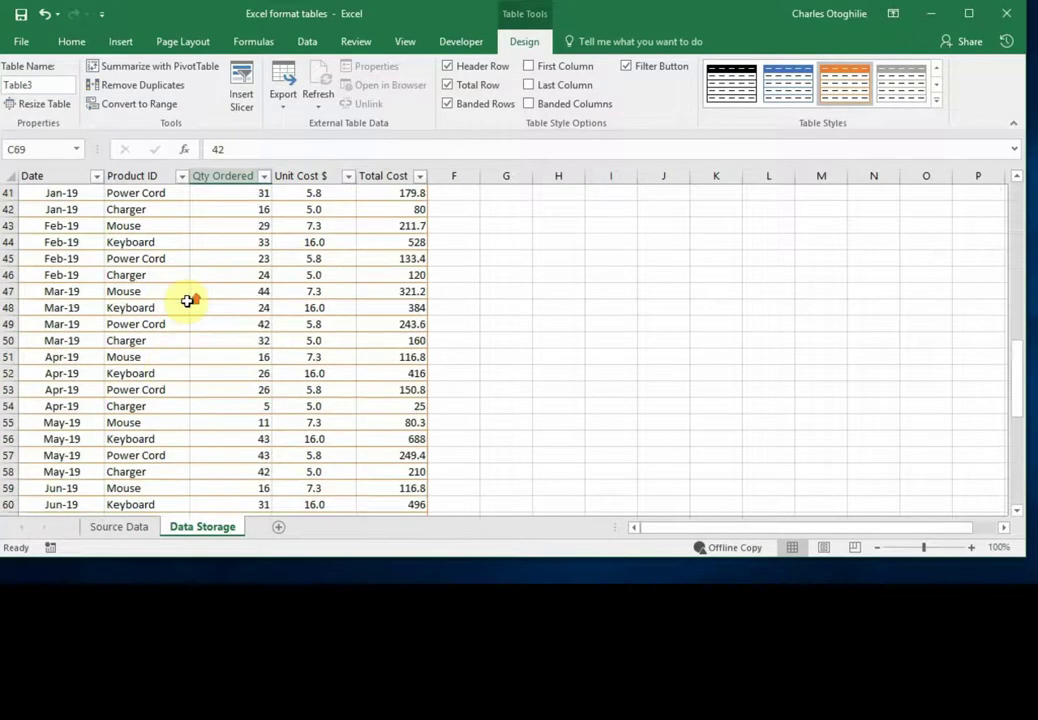
{"action": "scroll", "coordinate": [187, 300], "scroll_direction": "up", "scroll_amount": 13}
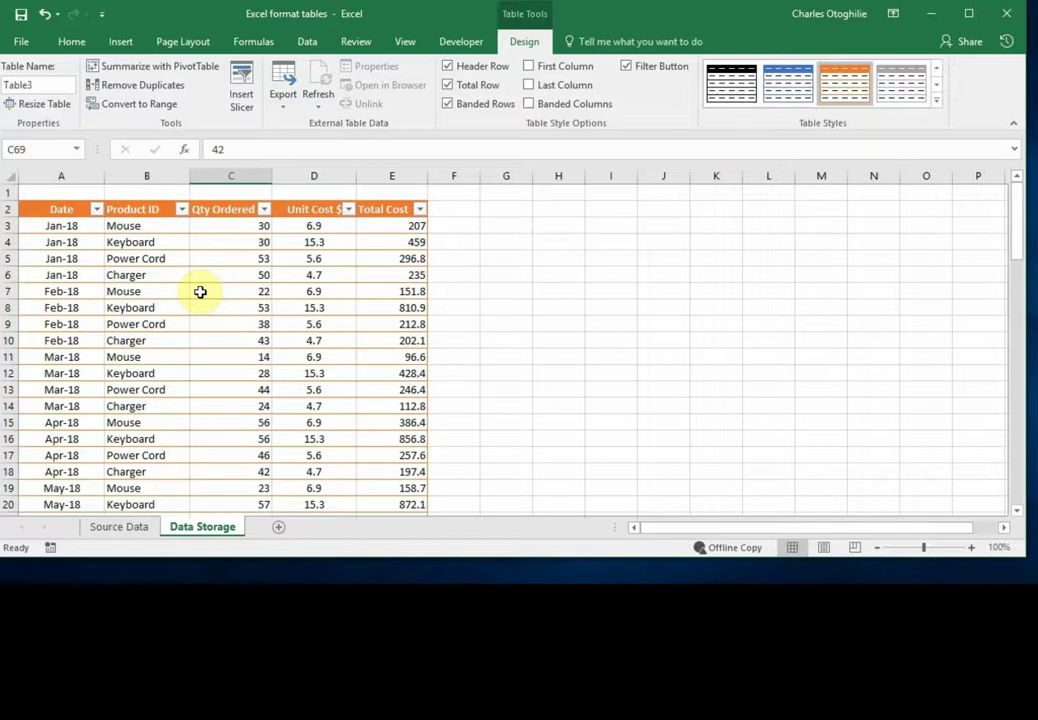
{"action": "scroll", "coordinate": [200, 291], "scroll_direction": "down", "scroll_amount": 7}
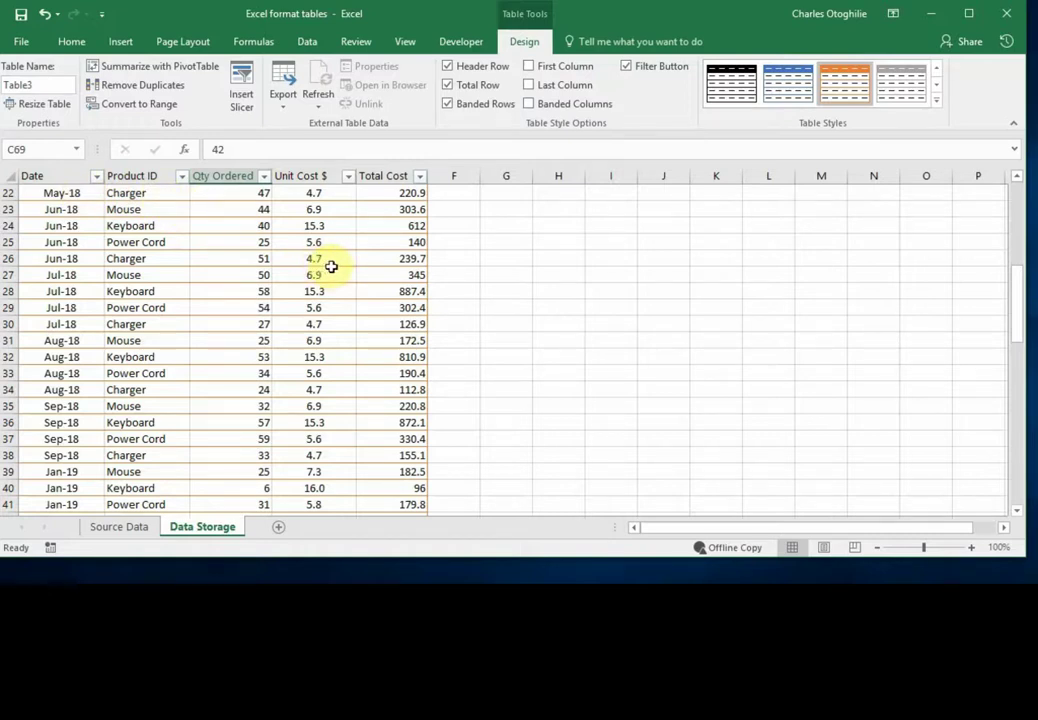
{"action": "scroll", "coordinate": [331, 266], "scroll_direction": "up", "scroll_amount": 7}
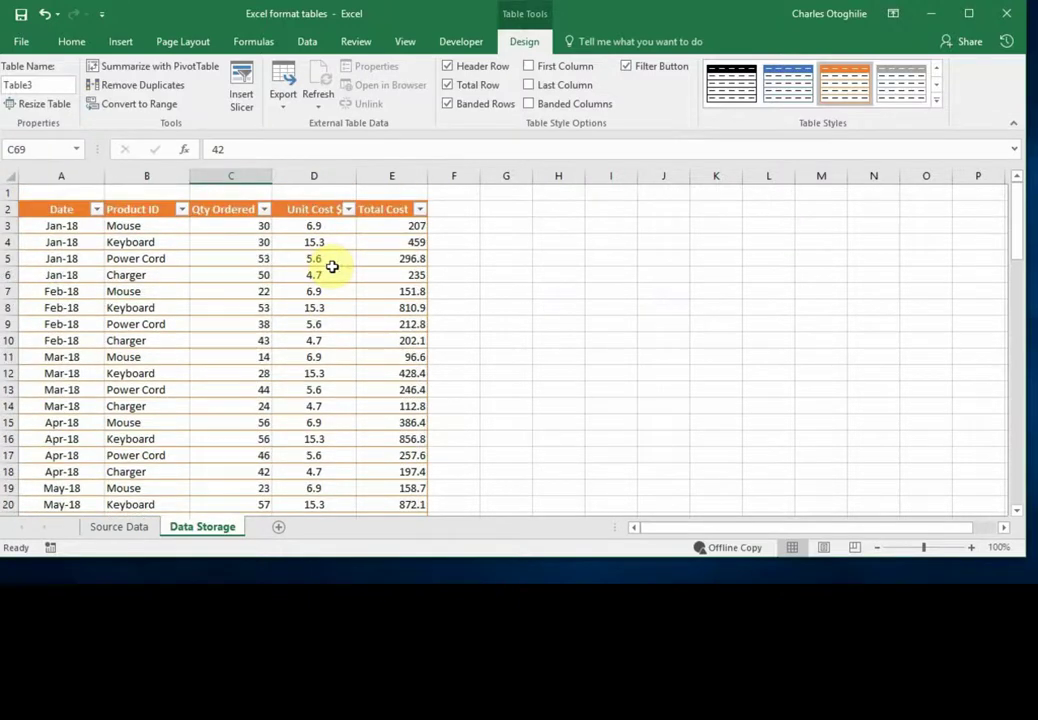
{"action": "scroll", "coordinate": [331, 266], "scroll_direction": "down", "scroll_amount": 6}
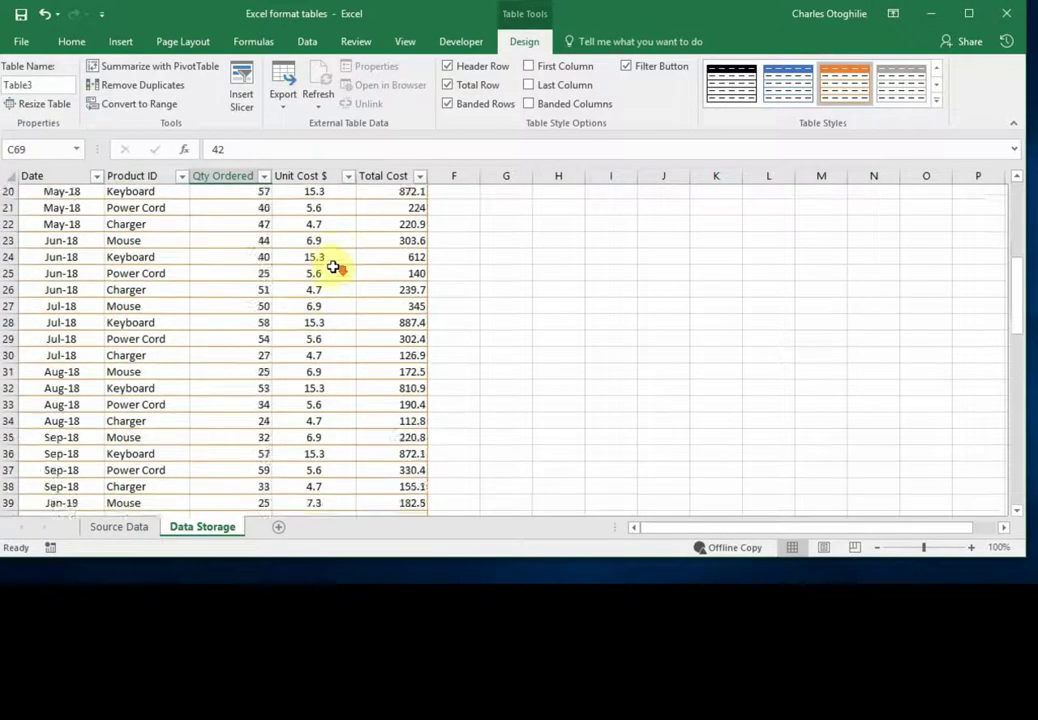
{"action": "scroll", "coordinate": [333, 267], "scroll_direction": "up", "scroll_amount": 7}
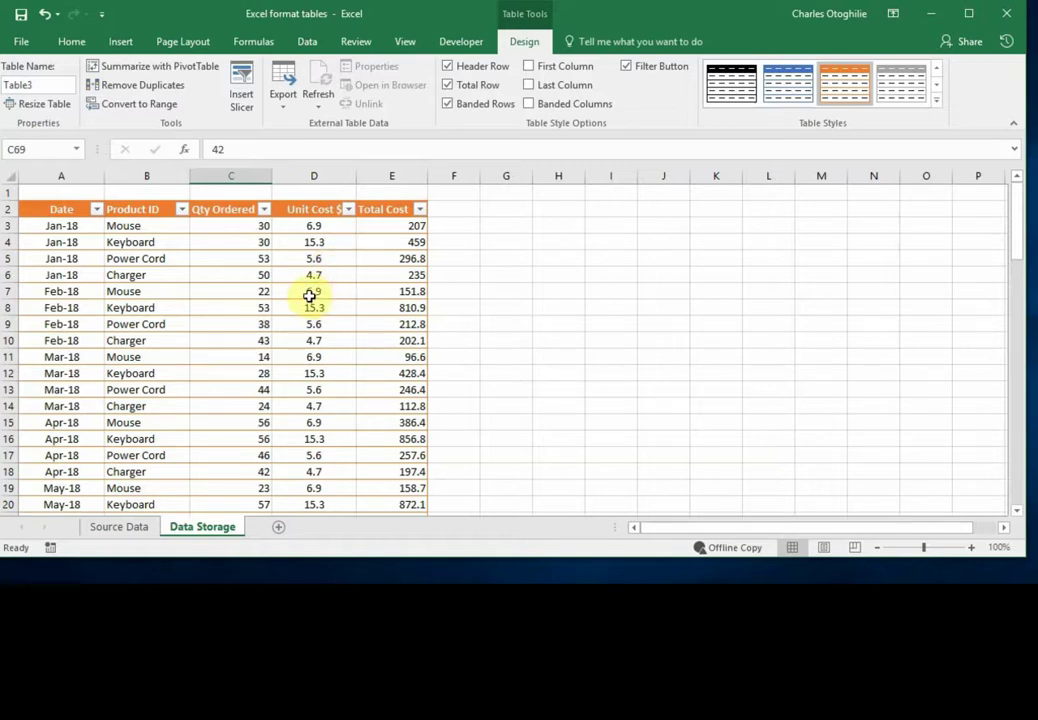
{"action": "left_click", "coordinate": [287, 277]}
{"action": "scroll", "coordinate": [354, 350], "scroll_direction": "down", "scroll_amount": 15}
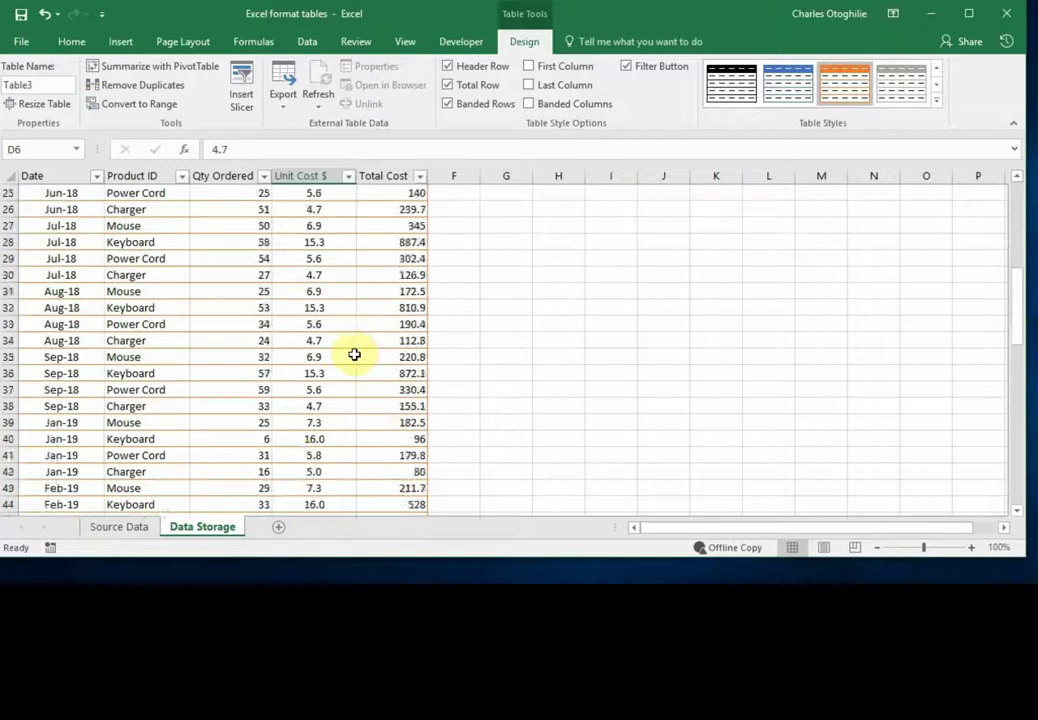
{"action": "scroll", "coordinate": [304, 387], "scroll_direction": "down", "scroll_amount": 5}
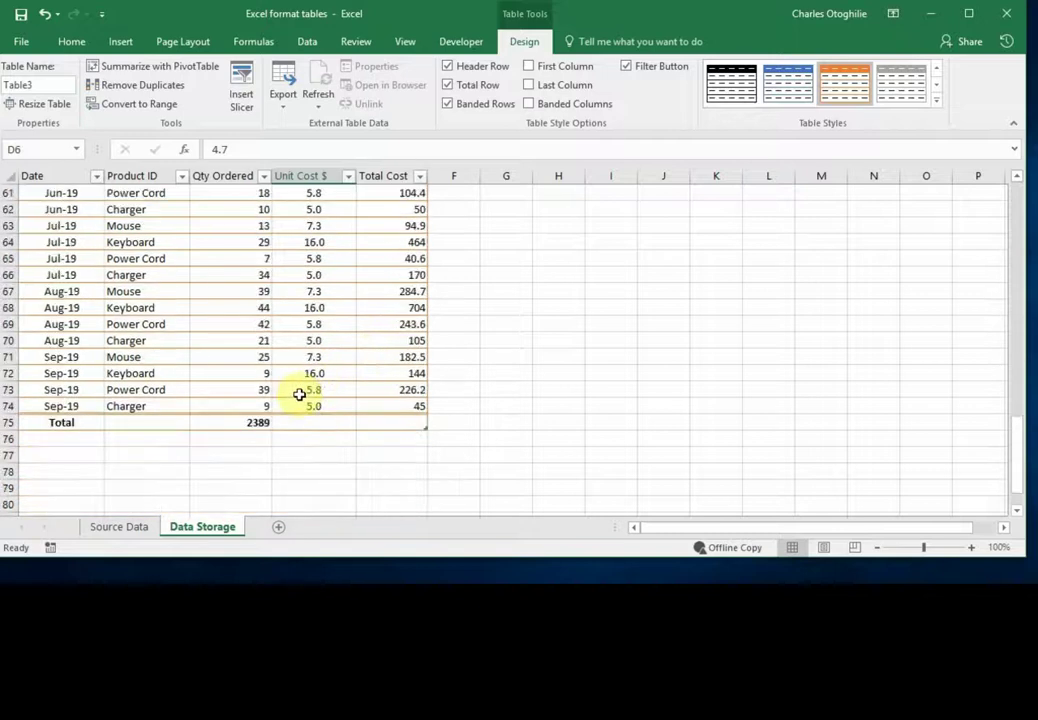
{"action": "left_click", "coordinate": [255, 423]}
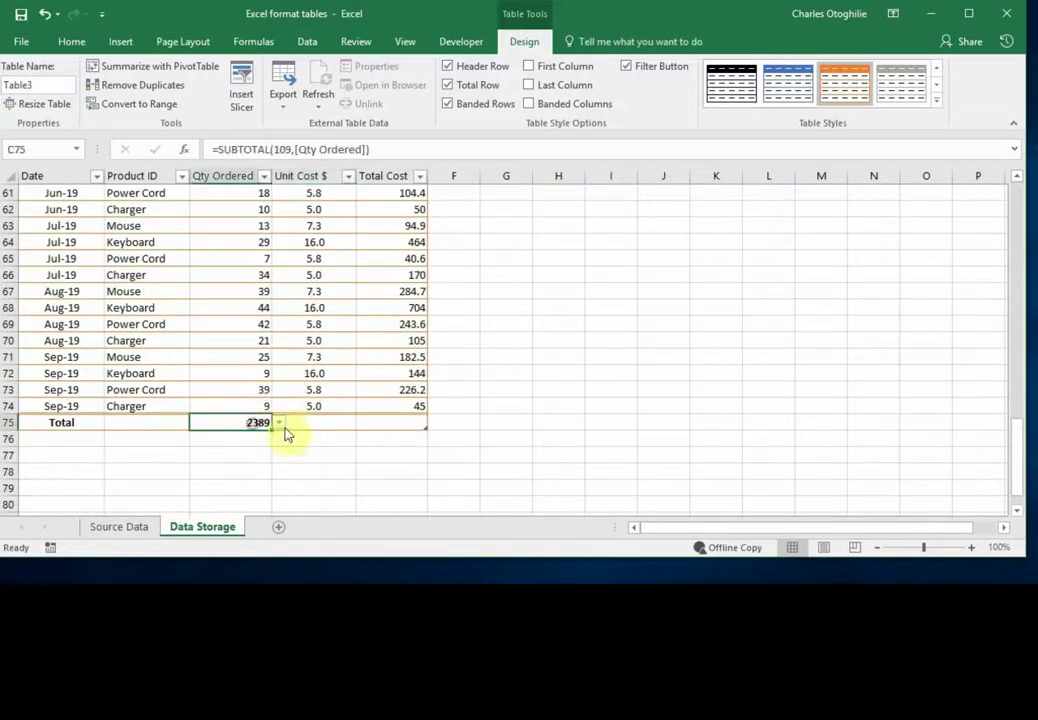
{"action": "left_click", "coordinate": [322, 291]}
{"action": "scroll", "coordinate": [306, 236], "scroll_direction": "up", "scroll_amount": 20}
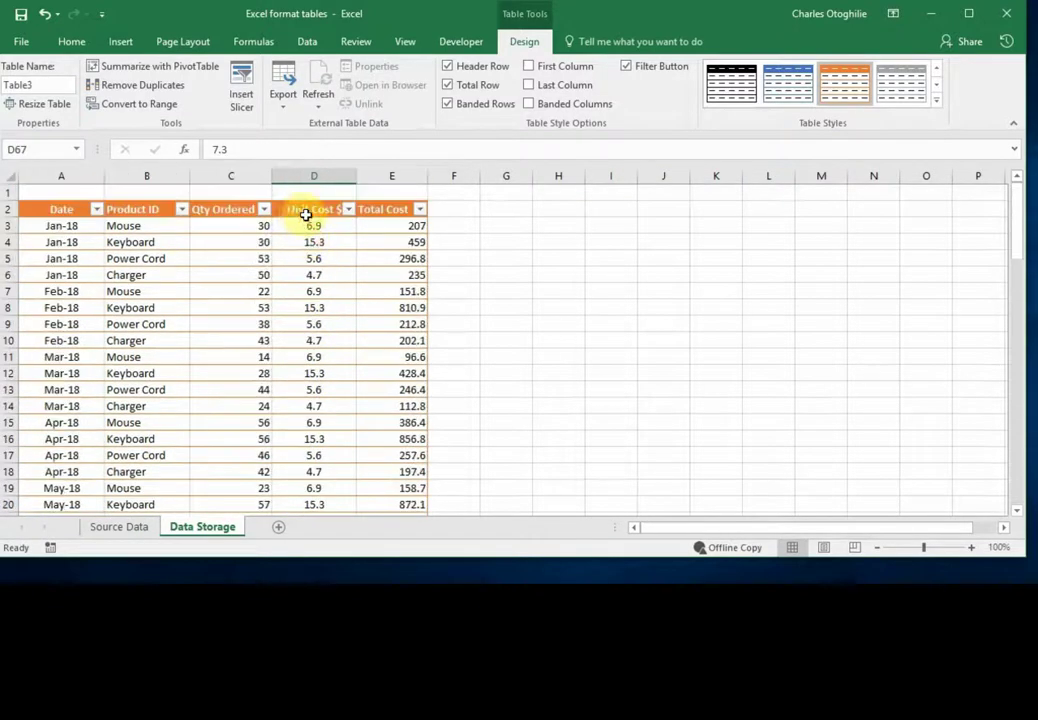
Step: Insert eight blank rows above the table's header row, starting at row 2, and check the freed space
{"action": "left_click", "coordinate": [300, 212]}
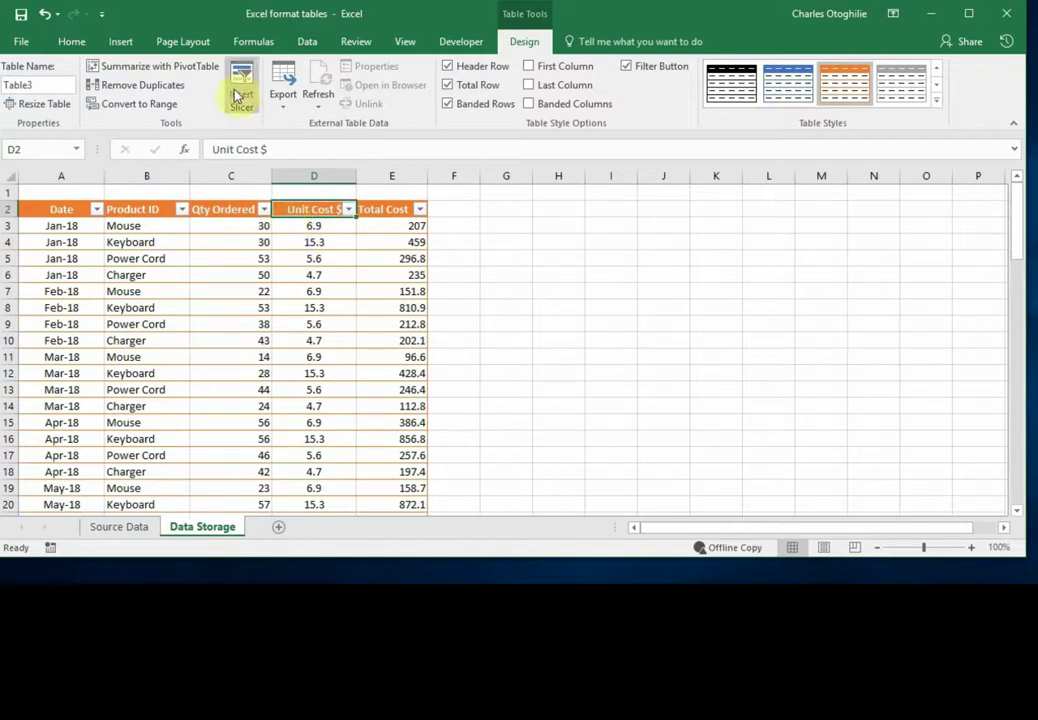
{"action": "left_click", "coordinate": [8, 208]}
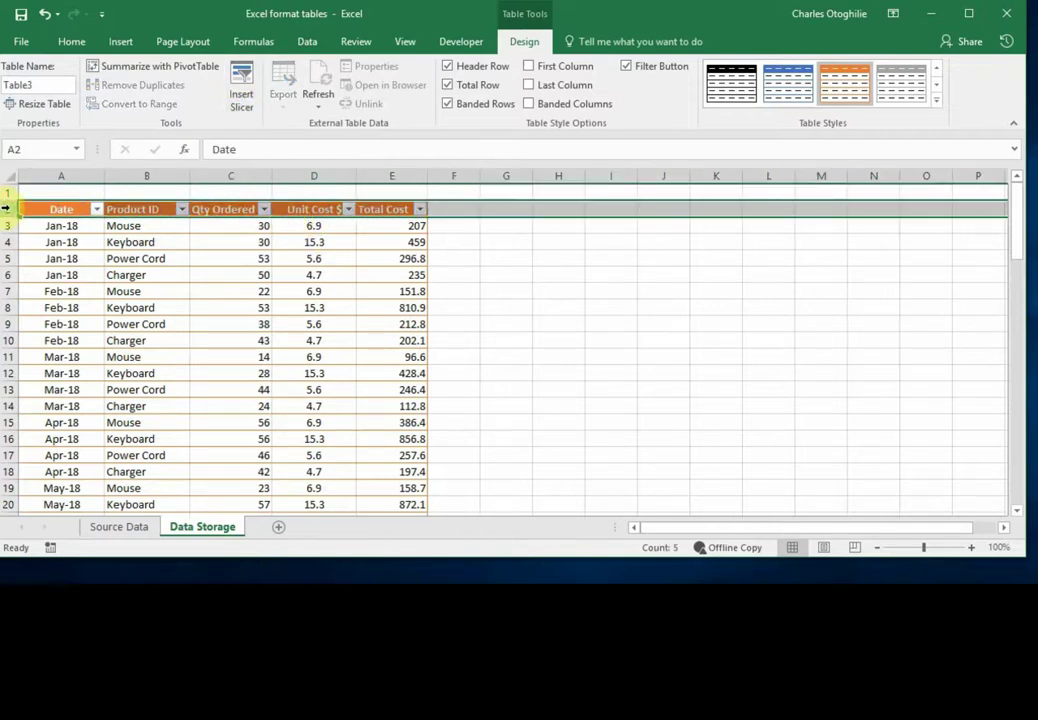
{"action": "key", "text": "ctrl+shift+plus"}
{"action": "key", "text": "ctrl+shift+plus"}
{"action": "key", "text": "ctrl+shift+plus"}
{"action": "key", "text": "ctrl+shift+plus"}
{"action": "key", "text": "ctrl+shift+plus"}
{"action": "key", "text": "ctrl+shift+plus"}
{"action": "key", "text": "ctrl+shift+plus"}
{"action": "key", "text": "ctrl+shift+plus"}
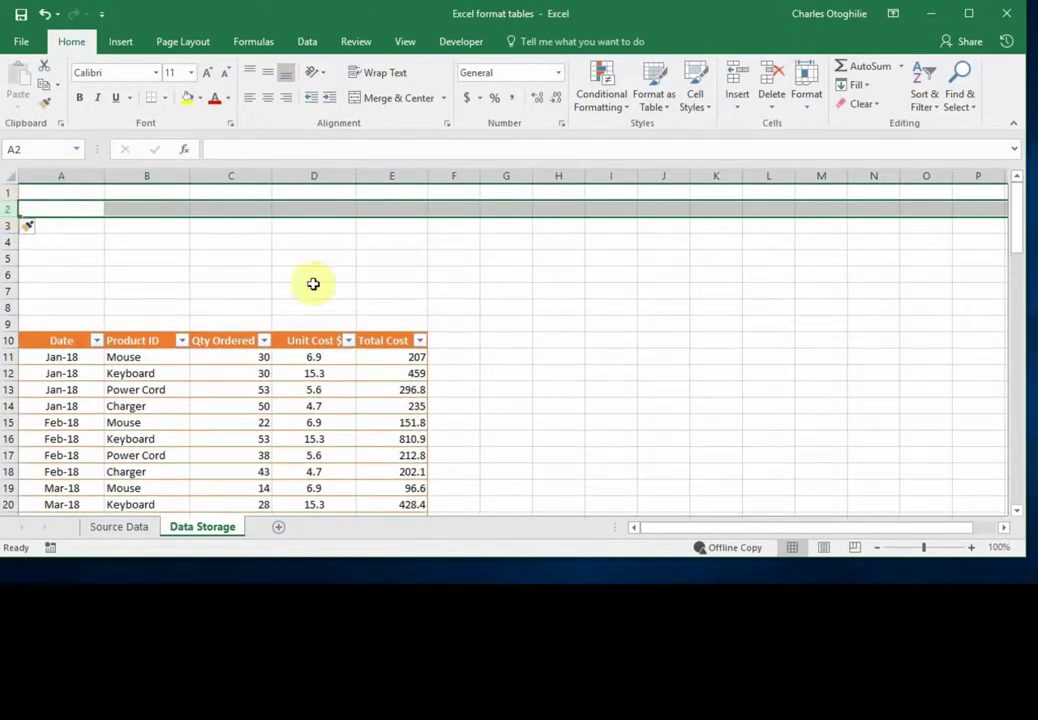
{"action": "left_click", "coordinate": [67, 240]}
{"action": "left_click_drag", "start_coordinate": [94, 197], "coordinate": [86, 308]}
{"action": "left_click", "coordinate": [250, 290]}
{"action": "left_click", "coordinate": [424, 263]}
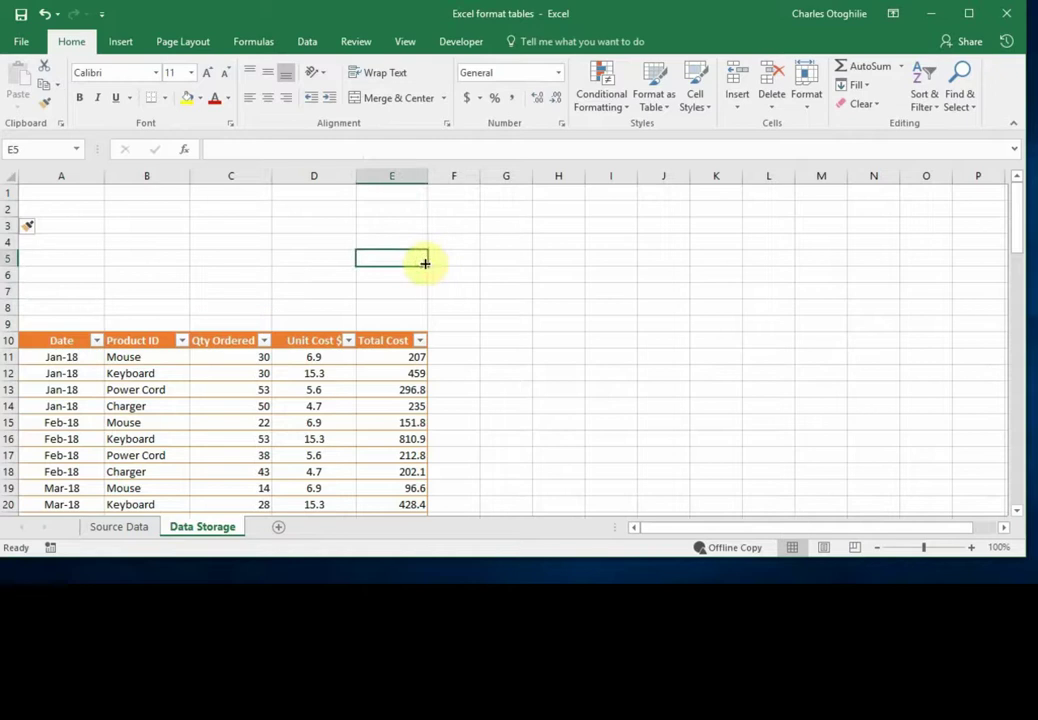
Step: Examine the table's Date and Product ID columns, especially the Jan-18 products in B11:B14
{"action": "left_click", "coordinate": [121, 408]}
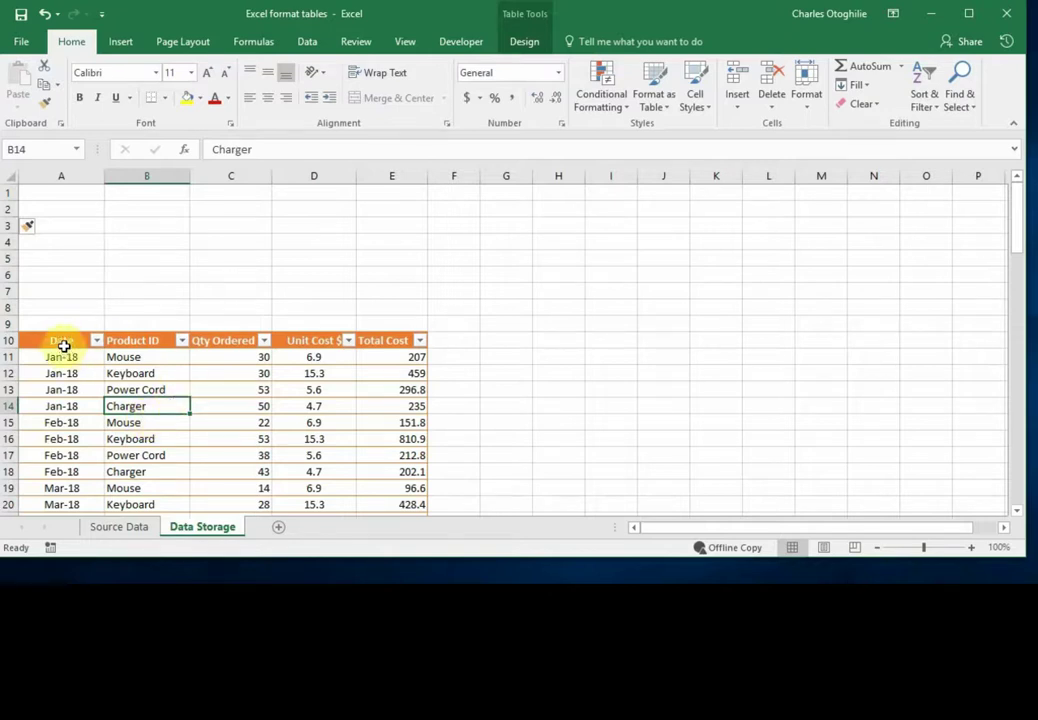
{"action": "left_click", "coordinate": [63, 345]}
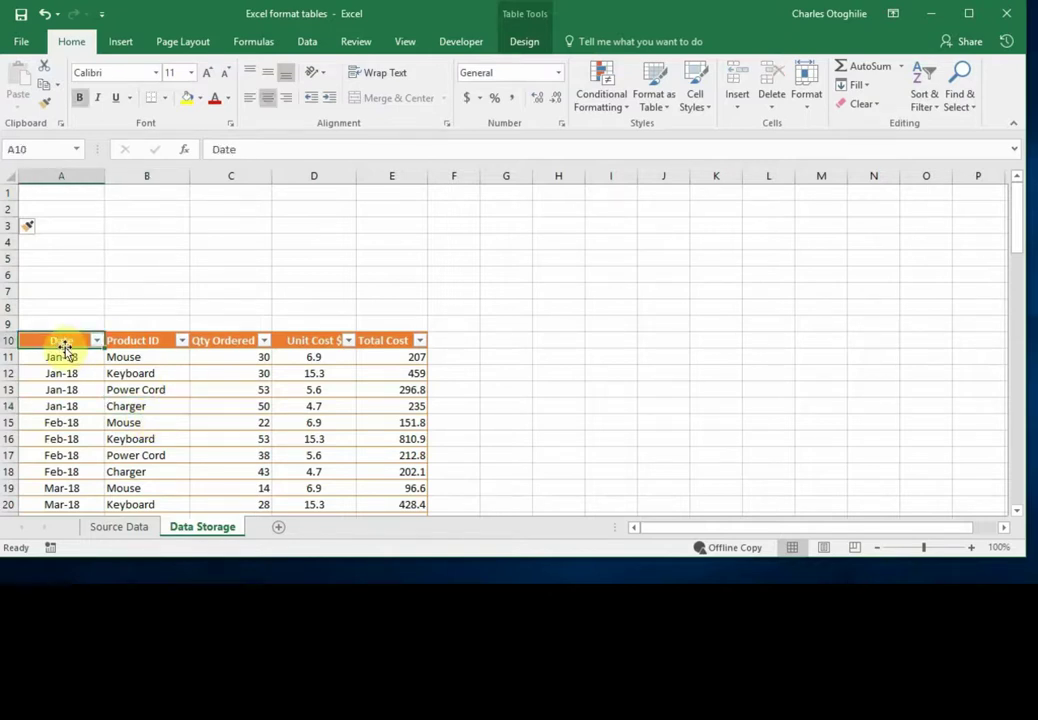
{"action": "left_click", "coordinate": [73, 378]}
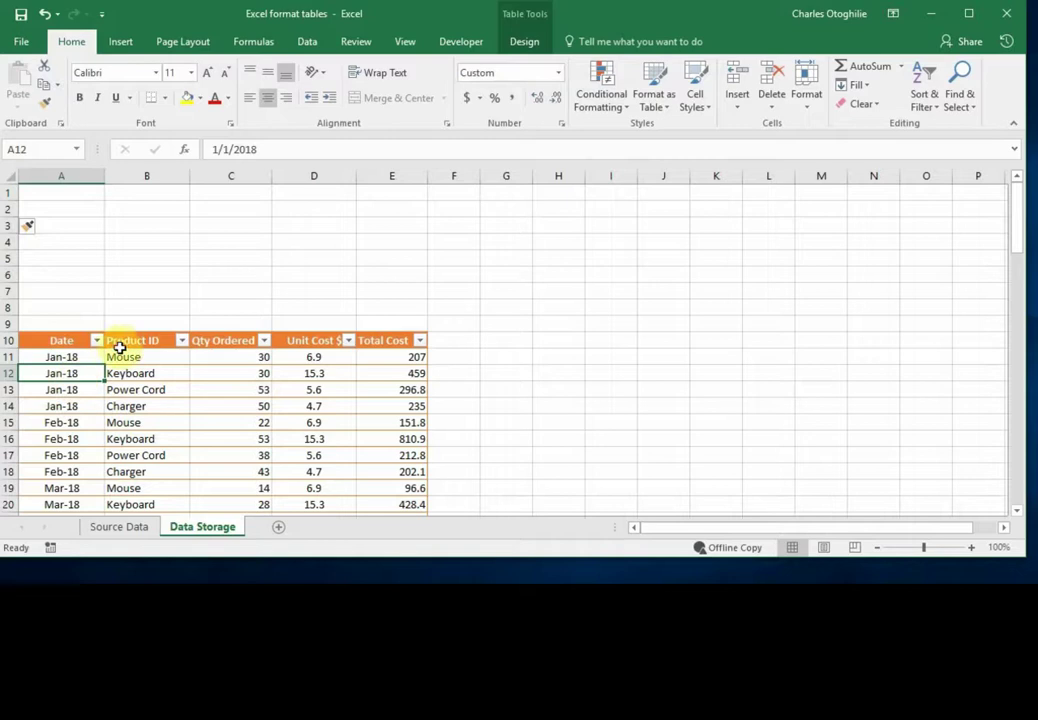
{"action": "left_click", "coordinate": [128, 343]}
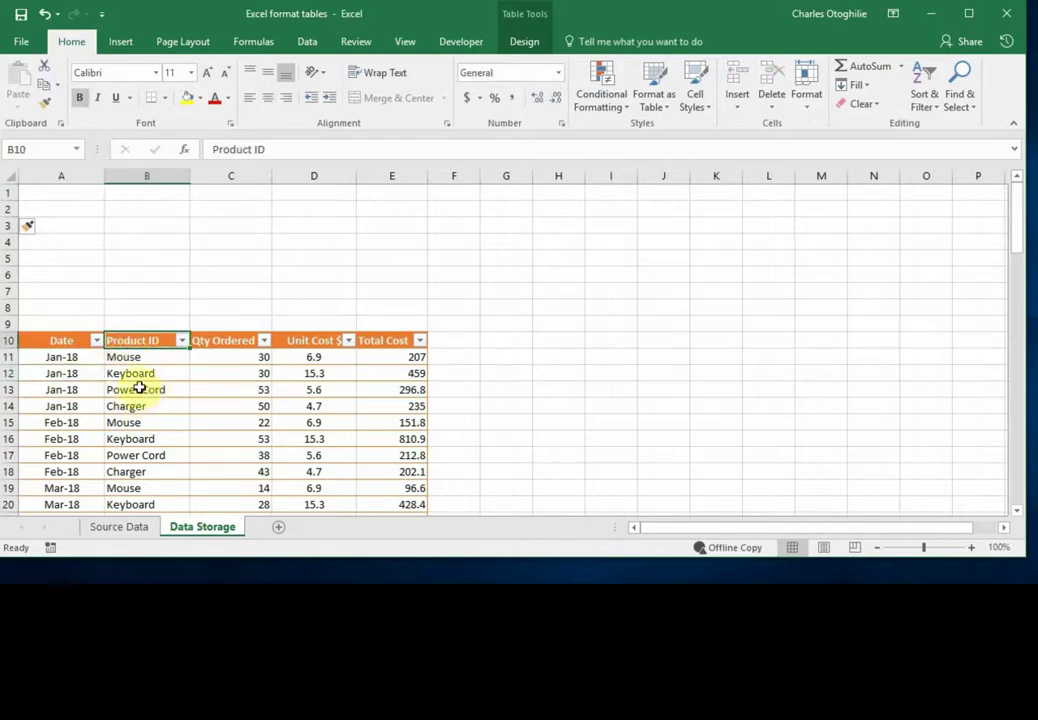
{"action": "left_click", "coordinate": [128, 360]}
{"action": "left_click", "coordinate": [127, 406]}
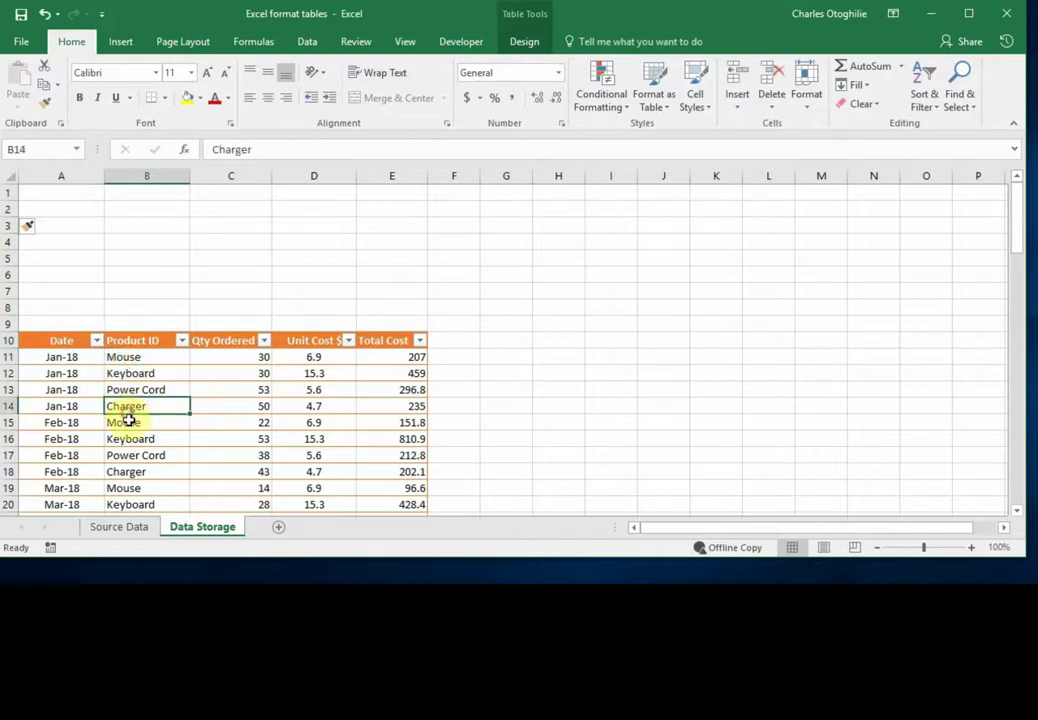
{"action": "left_click", "coordinate": [134, 361]}
{"action": "left_click", "coordinate": [139, 409]}
{"action": "left_click", "coordinate": [139, 361]}
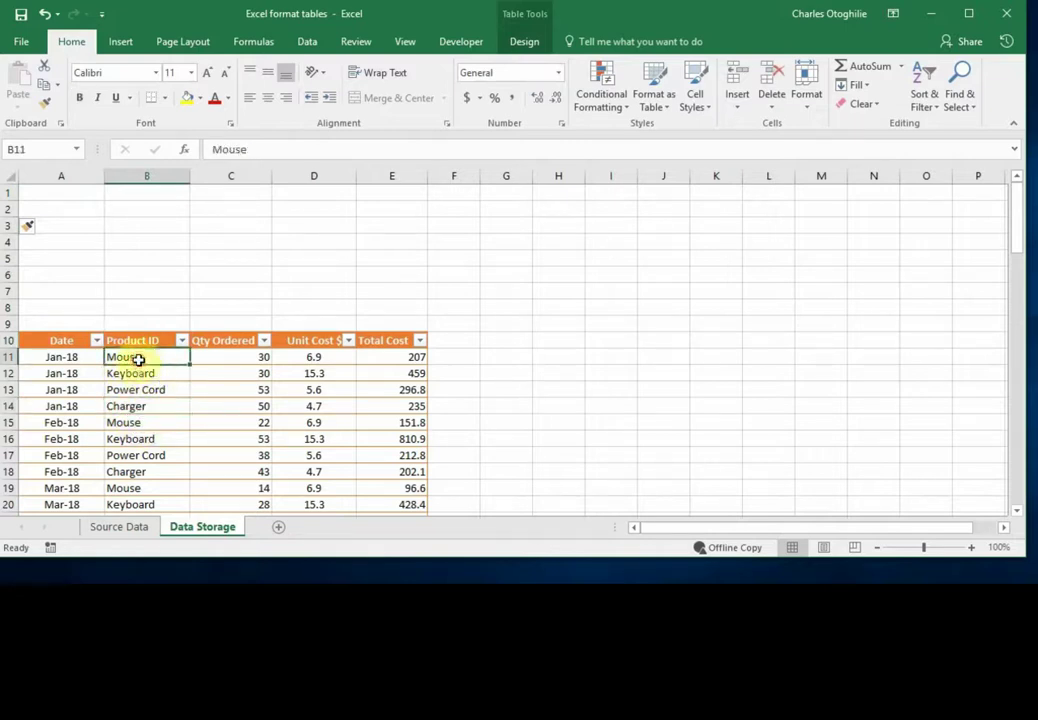
{"action": "left_click", "coordinate": [143, 401]}
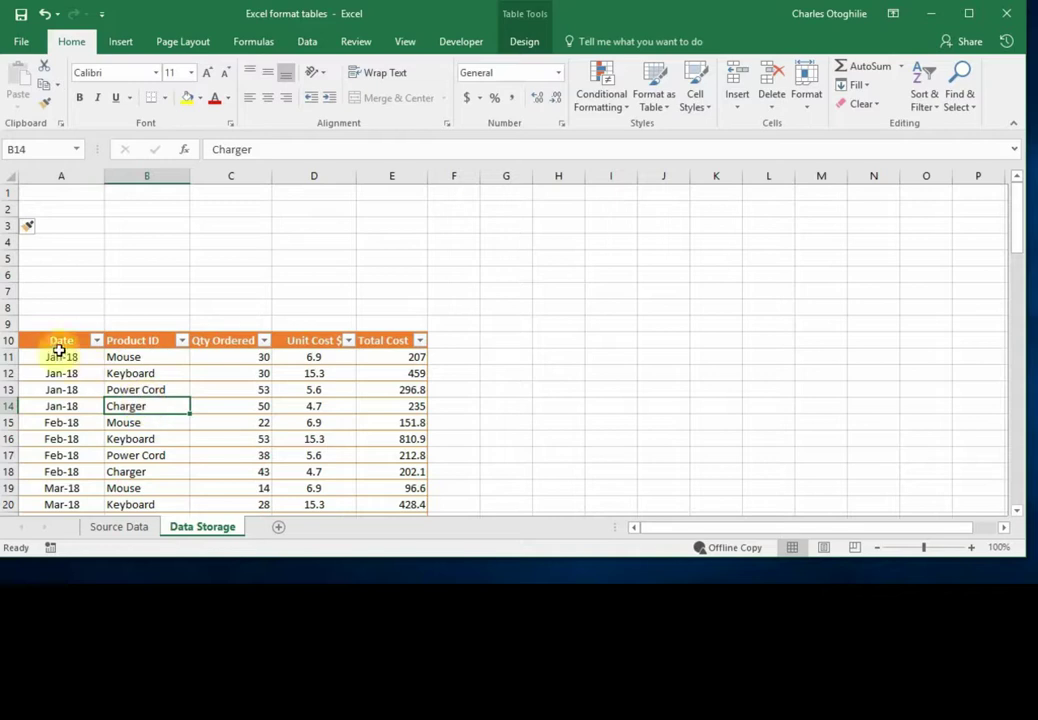
{"action": "left_click_drag", "start_coordinate": [58, 340], "coordinate": [366, 454]}
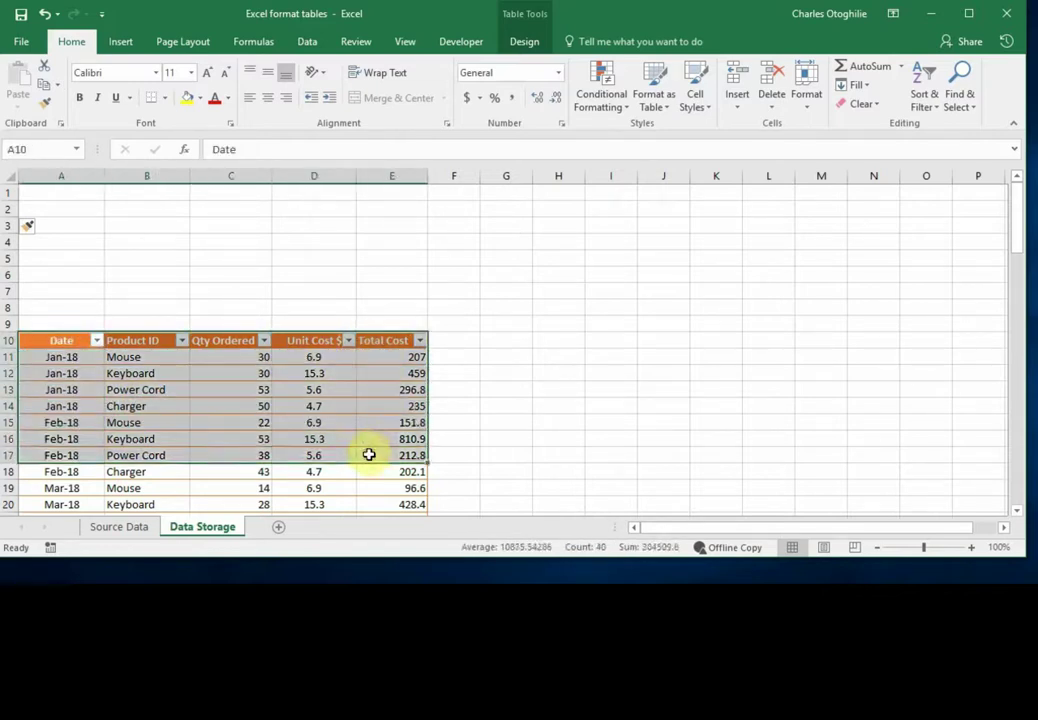
{"action": "left_click", "coordinate": [171, 417]}
{"action": "left_click", "coordinate": [283, 434]}
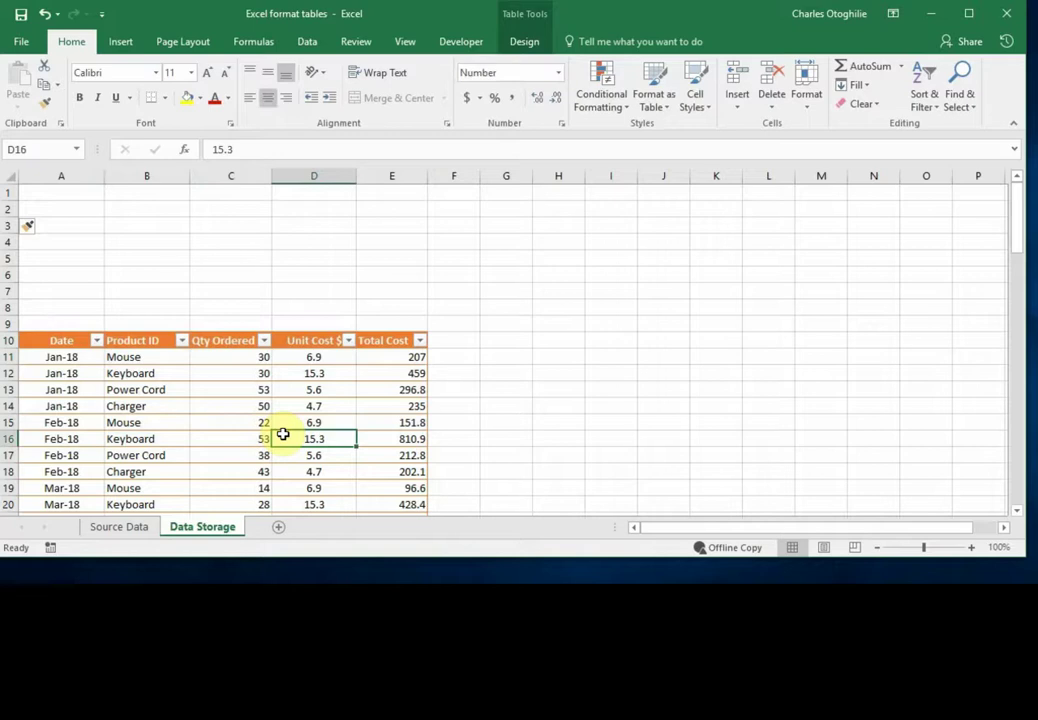
{"action": "left_click", "coordinate": [123, 359]}
{"action": "left_click", "coordinate": [125, 408]}
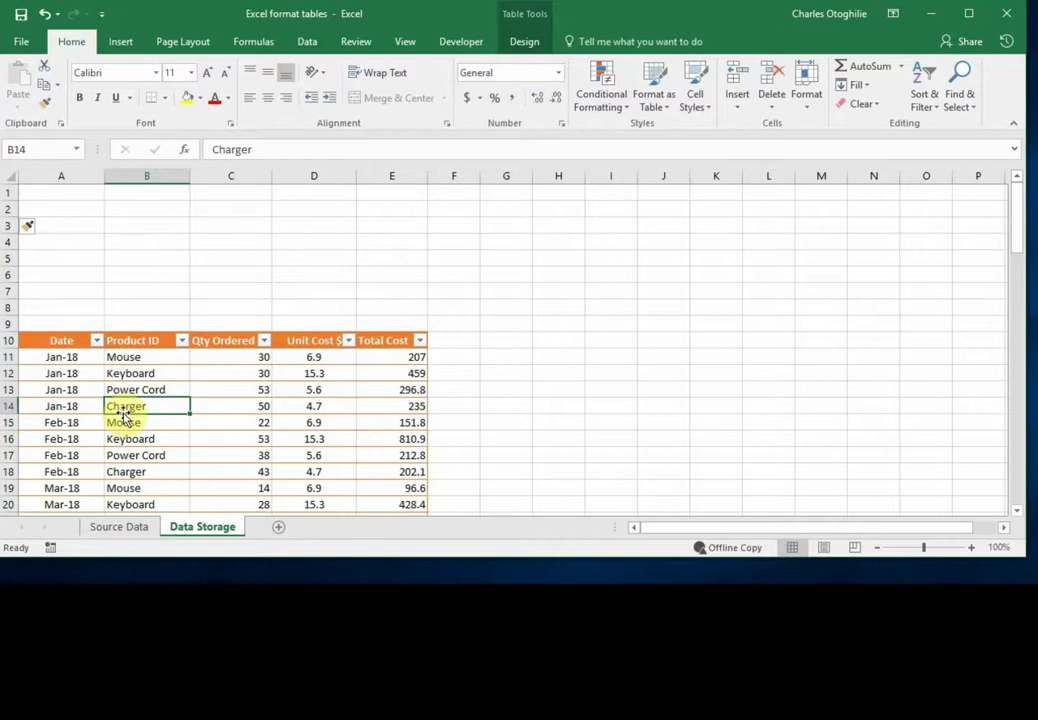
{"action": "left_click", "coordinate": [149, 388]}
{"action": "left_click", "coordinate": [153, 374]}
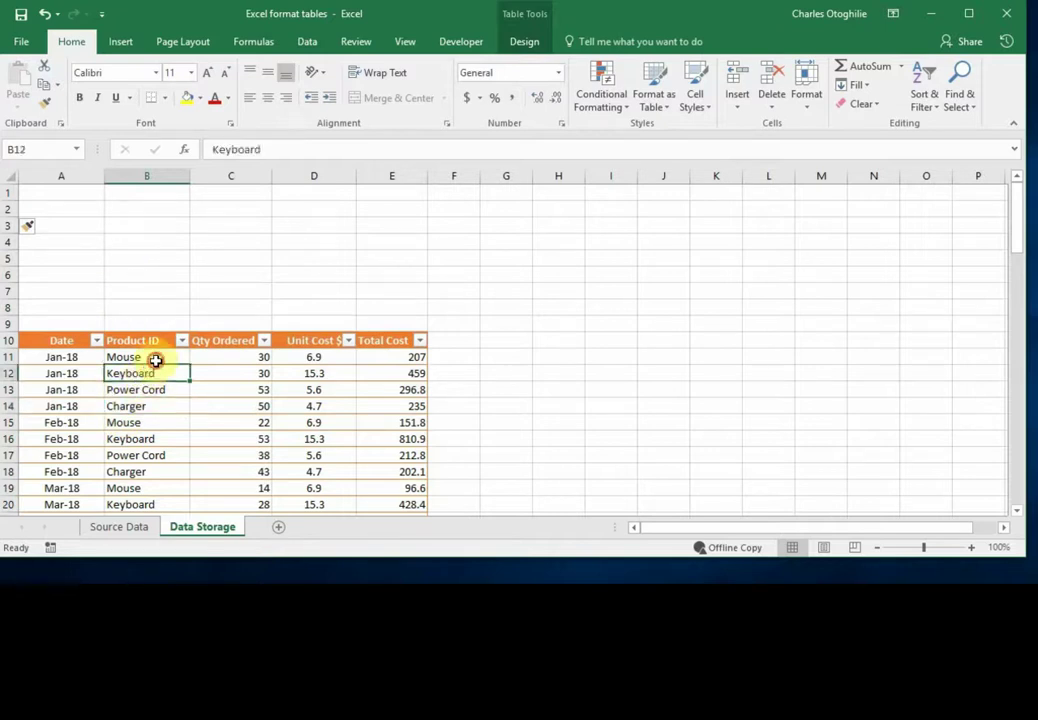
{"action": "left_click", "coordinate": [154, 358]}
{"action": "left_click_drag", "start_coordinate": [146, 388], "coordinate": [172, 420]}
{"action": "left_click_drag", "start_coordinate": [189, 418], "coordinate": [173, 423]}
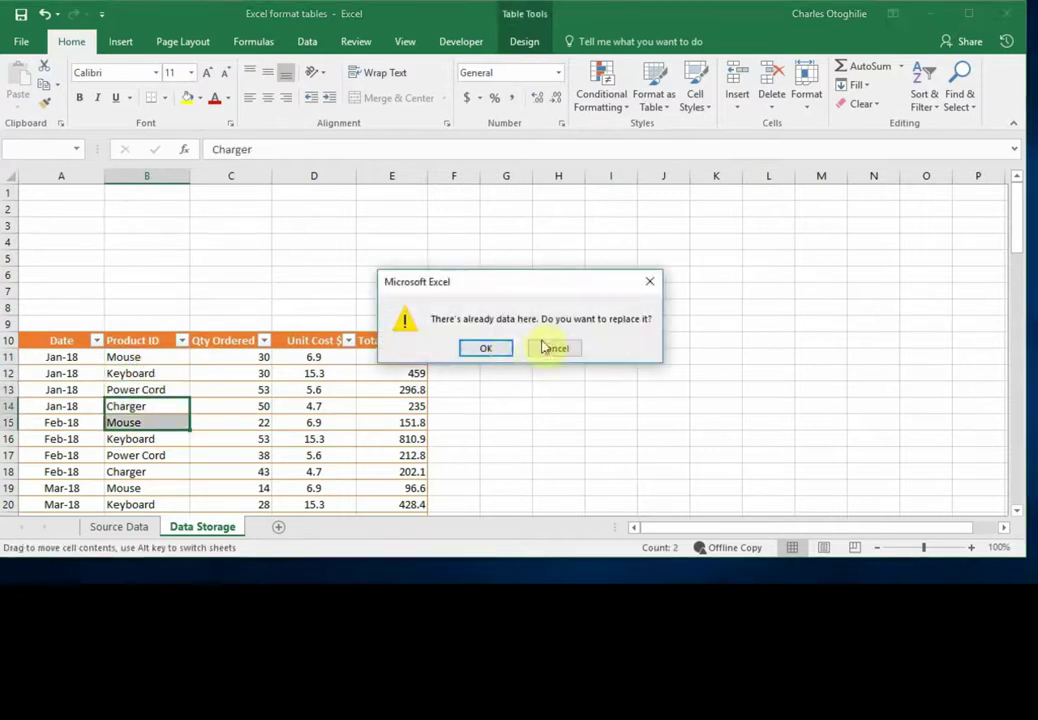
{"action": "left_click", "coordinate": [545, 347]}
Step: Insert slicers for the table's Date and Product ID fields
{"action": "left_click", "coordinate": [146, 357]}
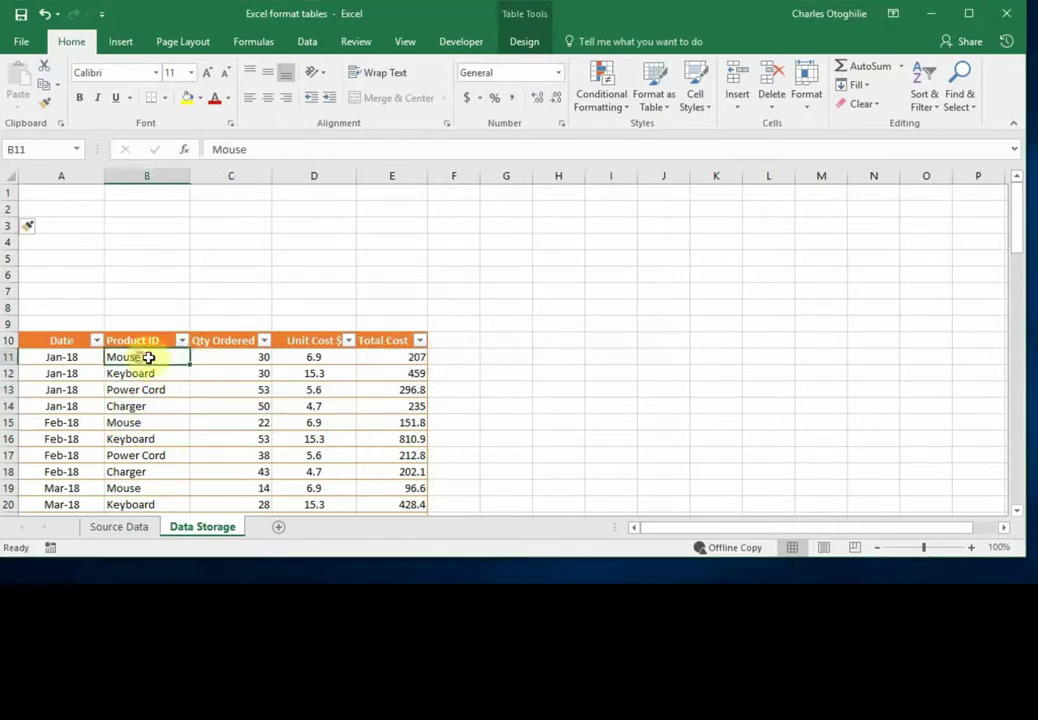
{"action": "left_click", "coordinate": [526, 42]}
{"action": "left_click", "coordinate": [241, 76]}
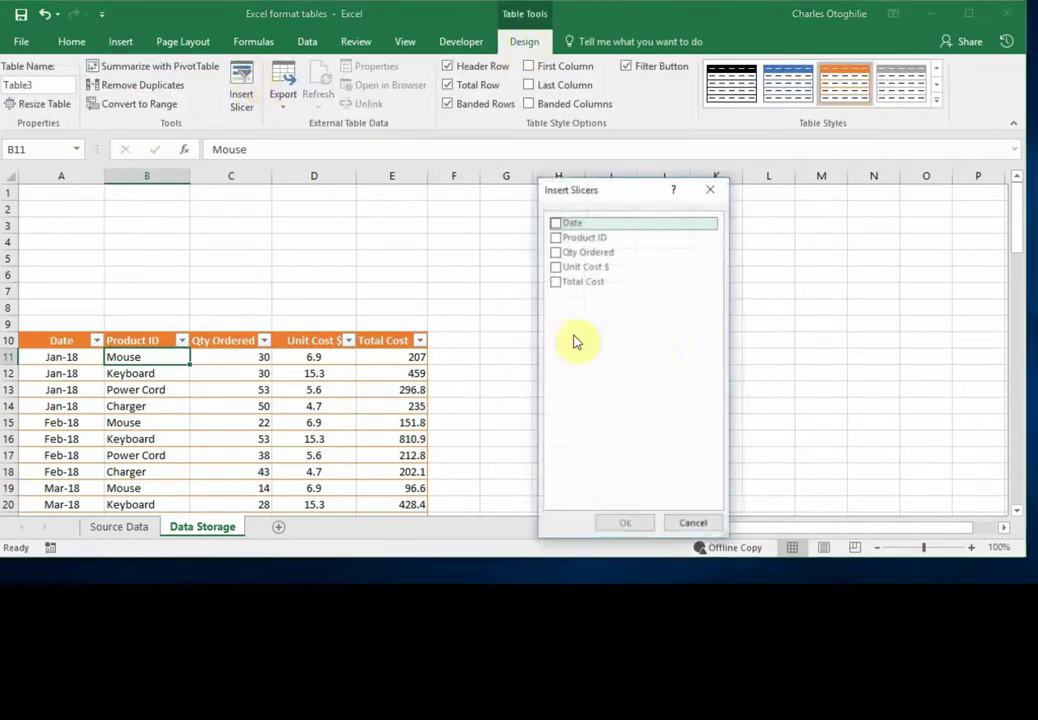
{"action": "left_click", "coordinate": [555, 224]}
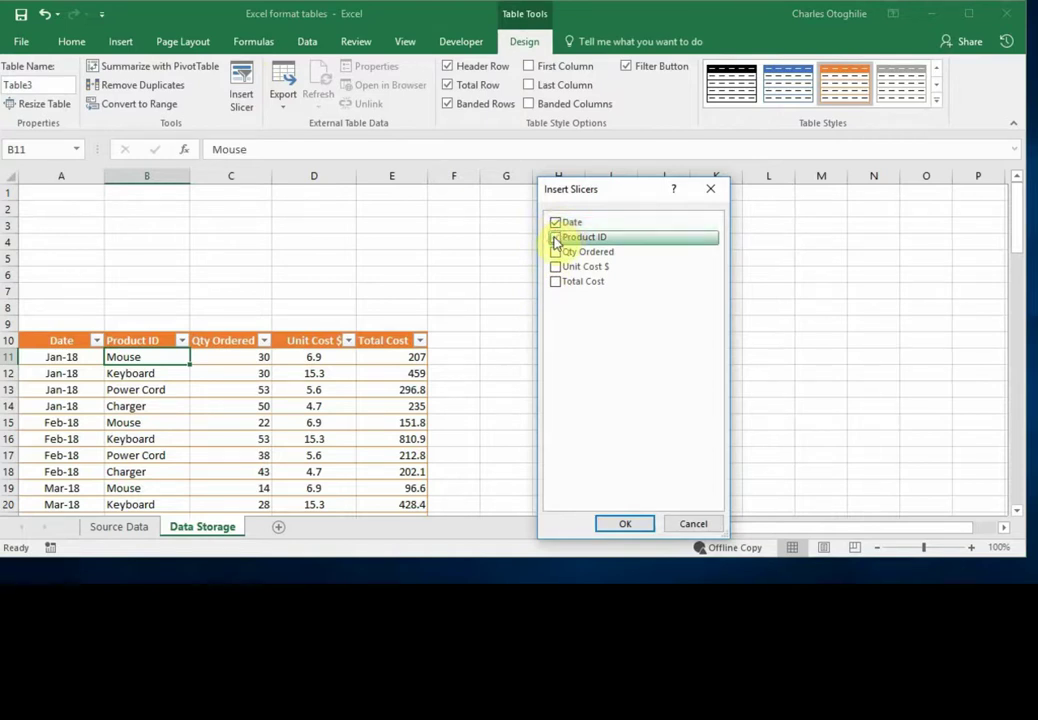
{"action": "left_click", "coordinate": [556, 238]}
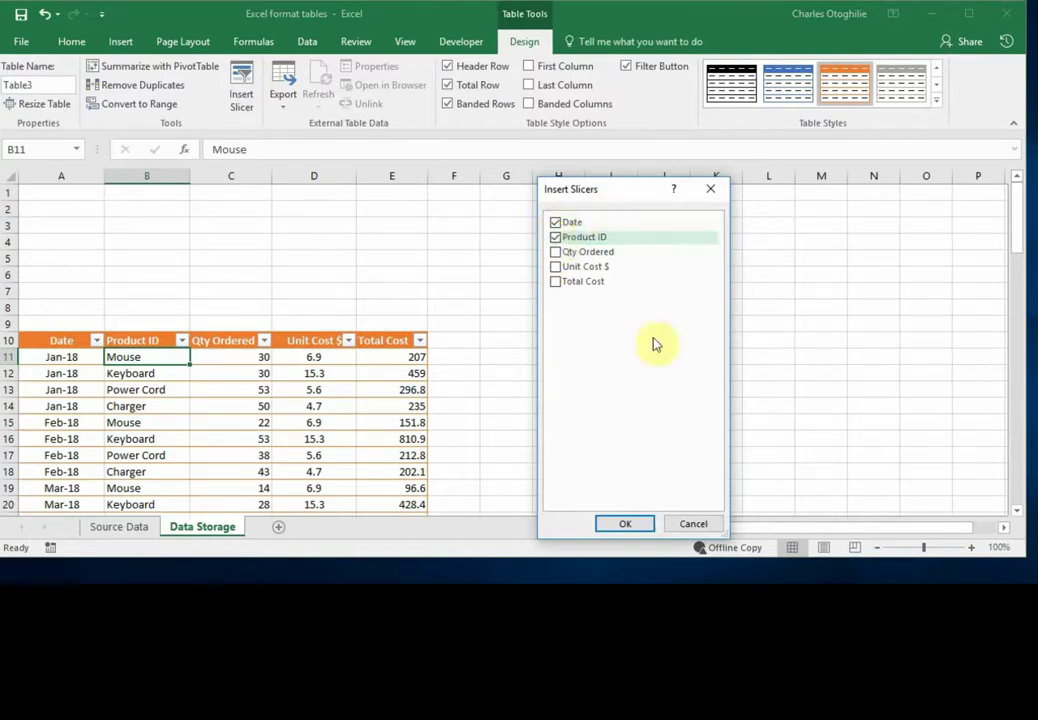
{"action": "left_click", "coordinate": [633, 526]}
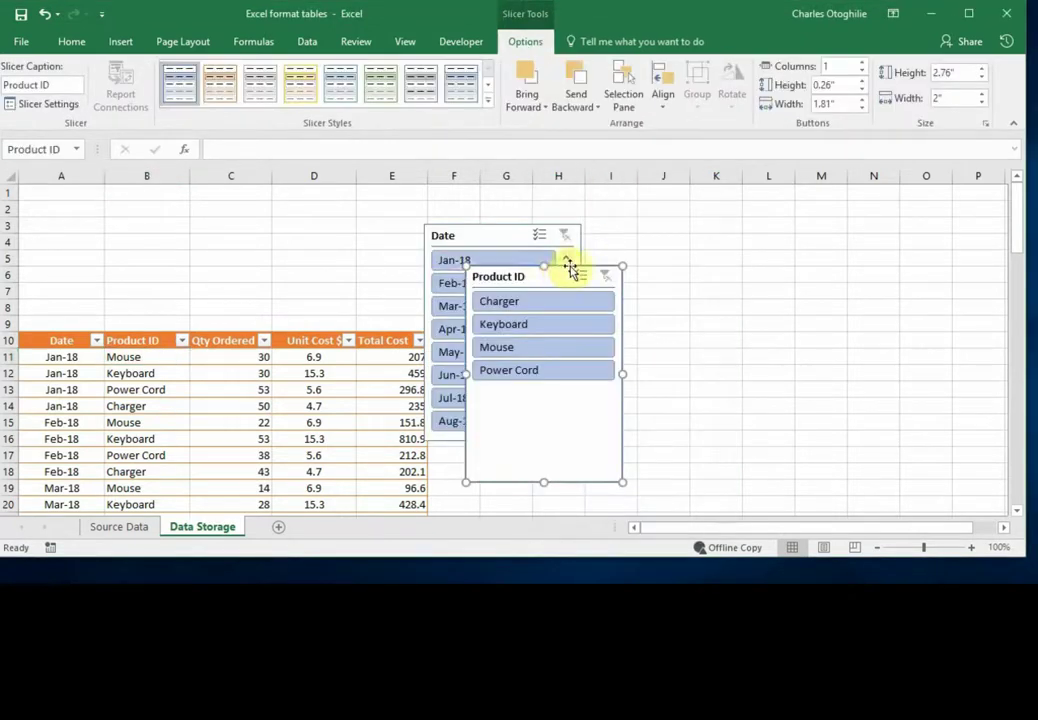
Step: Separate the two overlapping slicers, shorten the Date slicer to about 1.48" high and place it in the blank rows above columns A and B
{"action": "left_click_drag", "start_coordinate": [570, 270], "coordinate": [753, 215]}
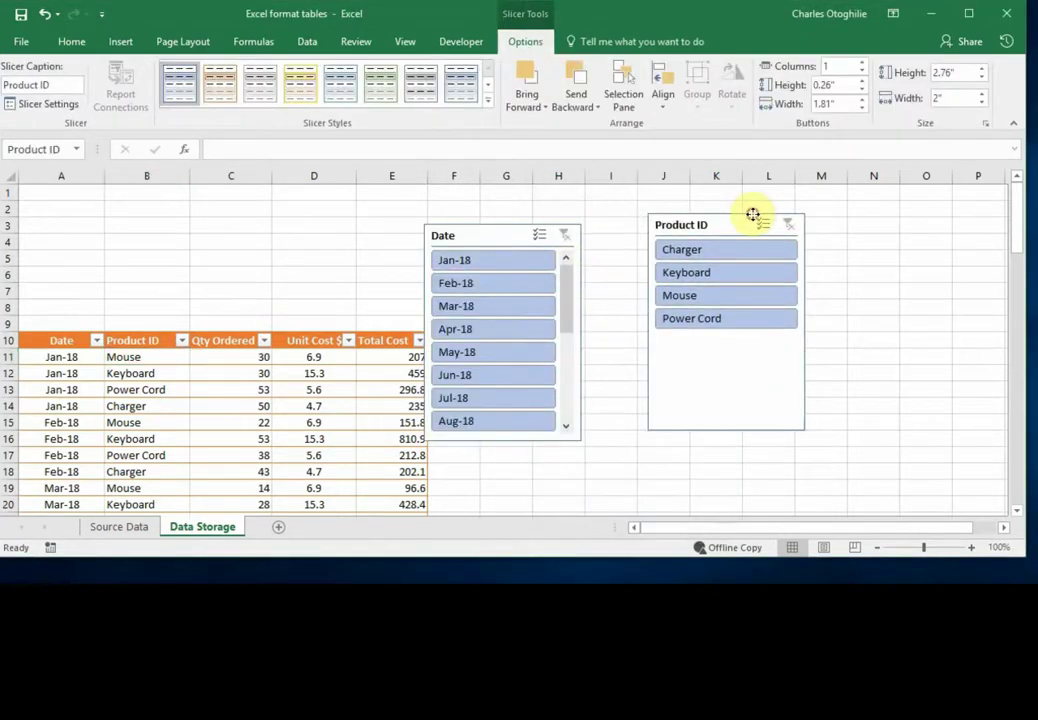
{"action": "left_click", "coordinate": [500, 220]}
{"action": "left_click", "coordinate": [487, 227]}
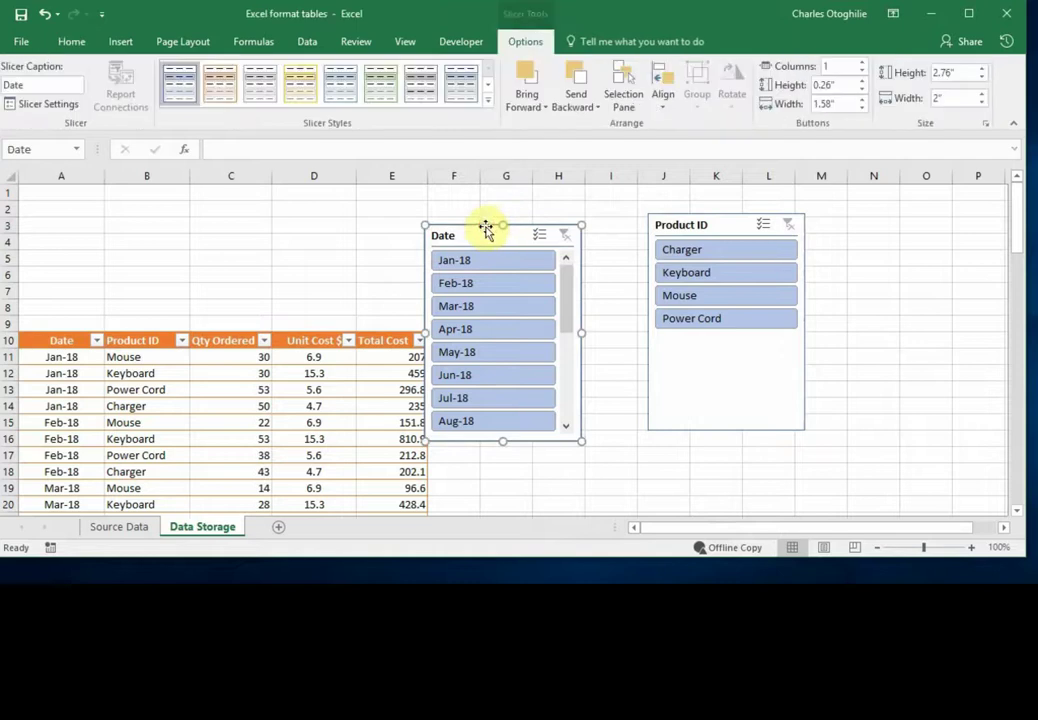
{"action": "left_click_drag", "start_coordinate": [487, 227], "coordinate": [522, 193]}
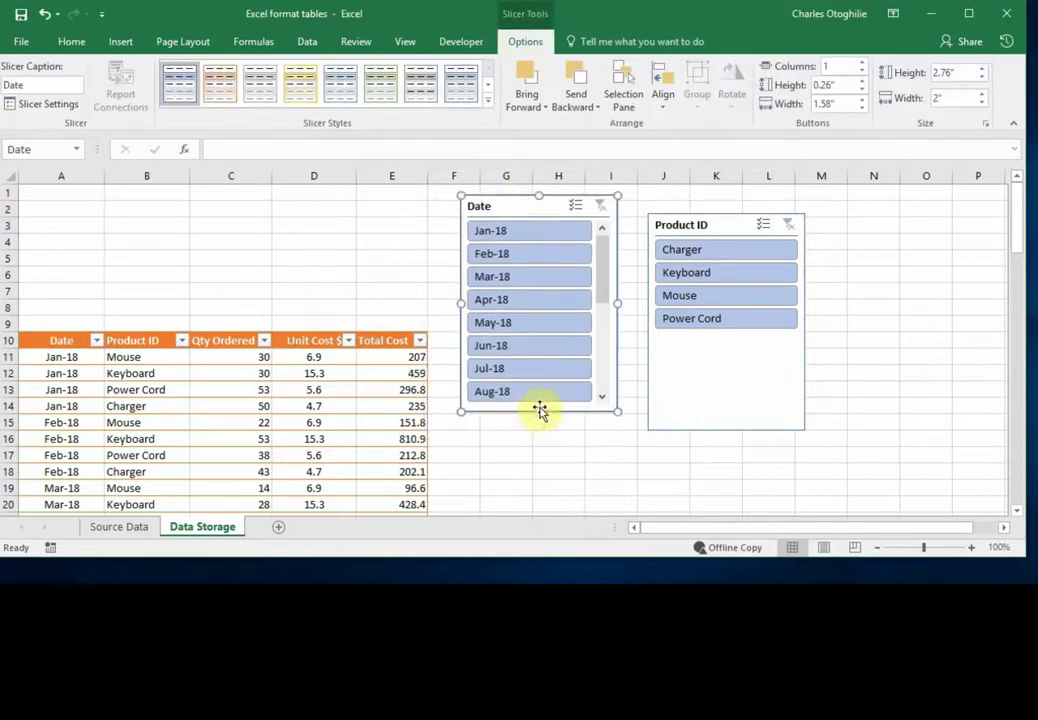
{"action": "left_click_drag", "start_coordinate": [535, 391], "coordinate": [530, 311]}
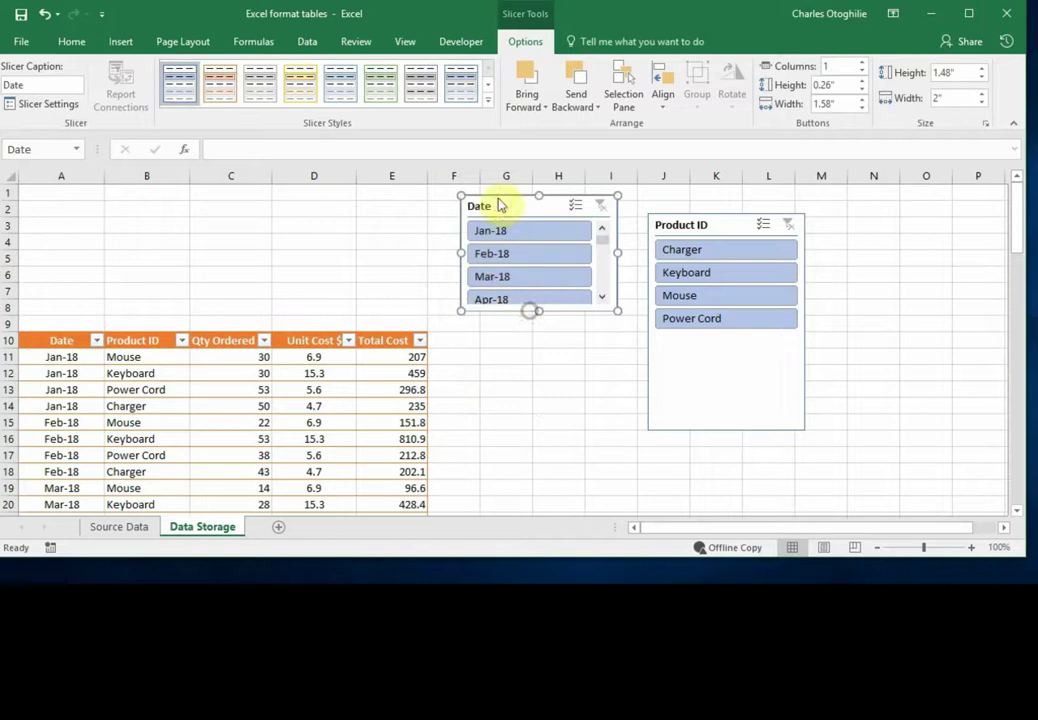
{"action": "left_click_drag", "start_coordinate": [496, 196], "coordinate": [58, 191]}
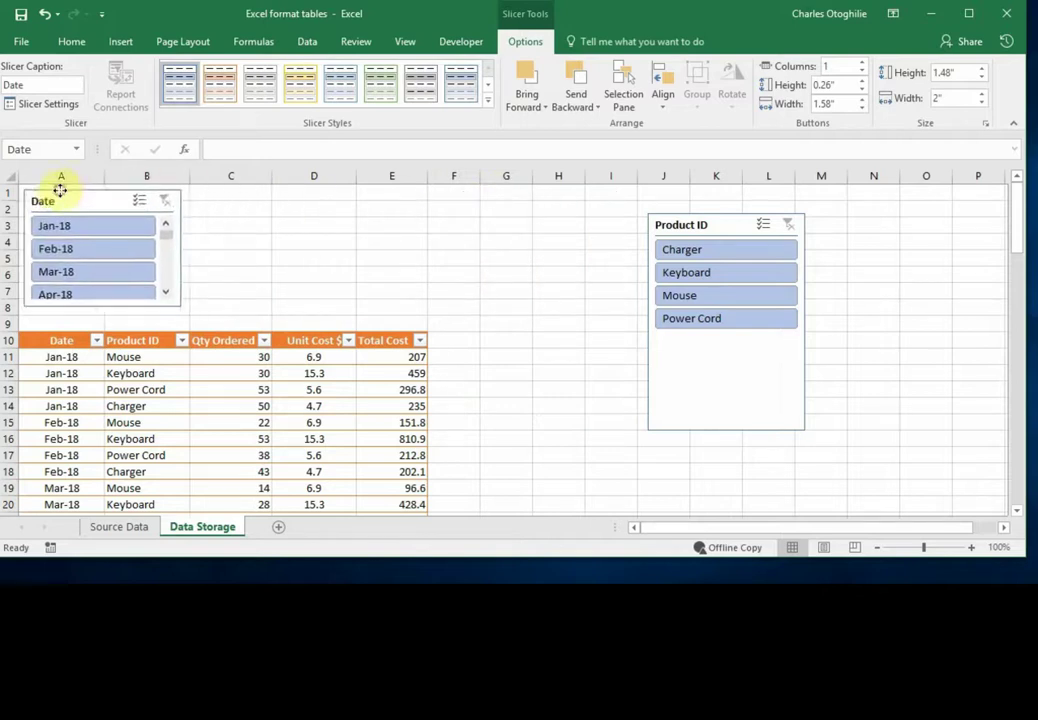
Step: Shorten the Product ID slicer to the Date slicer's height and place it beside that slicer, above columns C and D
{"action": "left_click", "coordinate": [732, 429]}
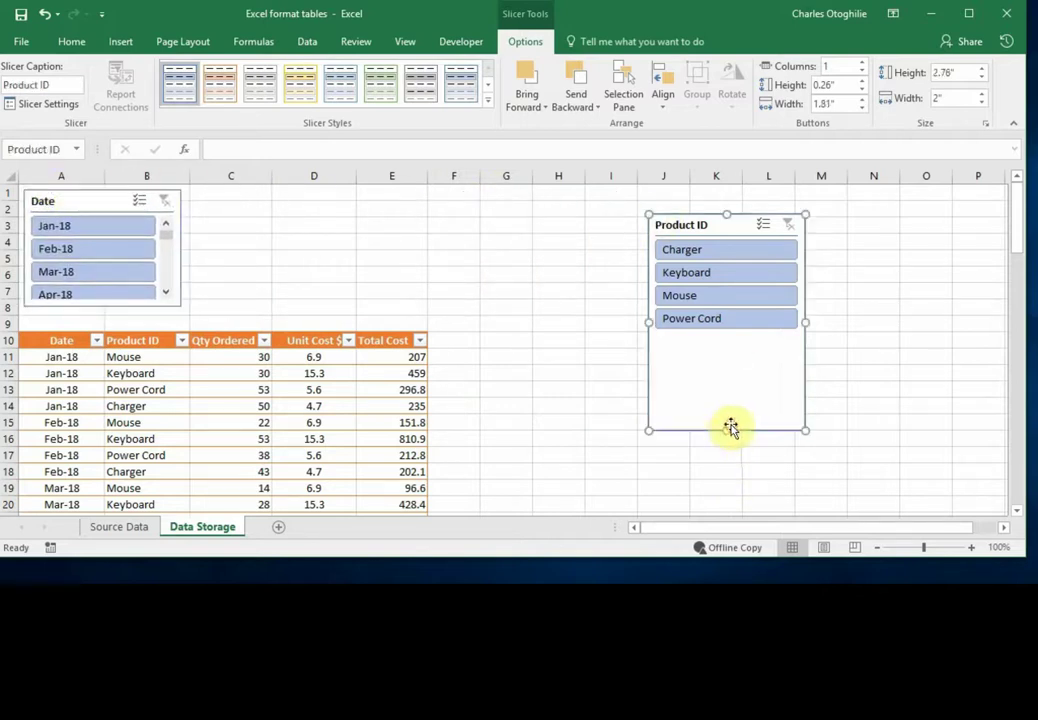
{"action": "left_click_drag", "start_coordinate": [727, 430], "coordinate": [721, 338]}
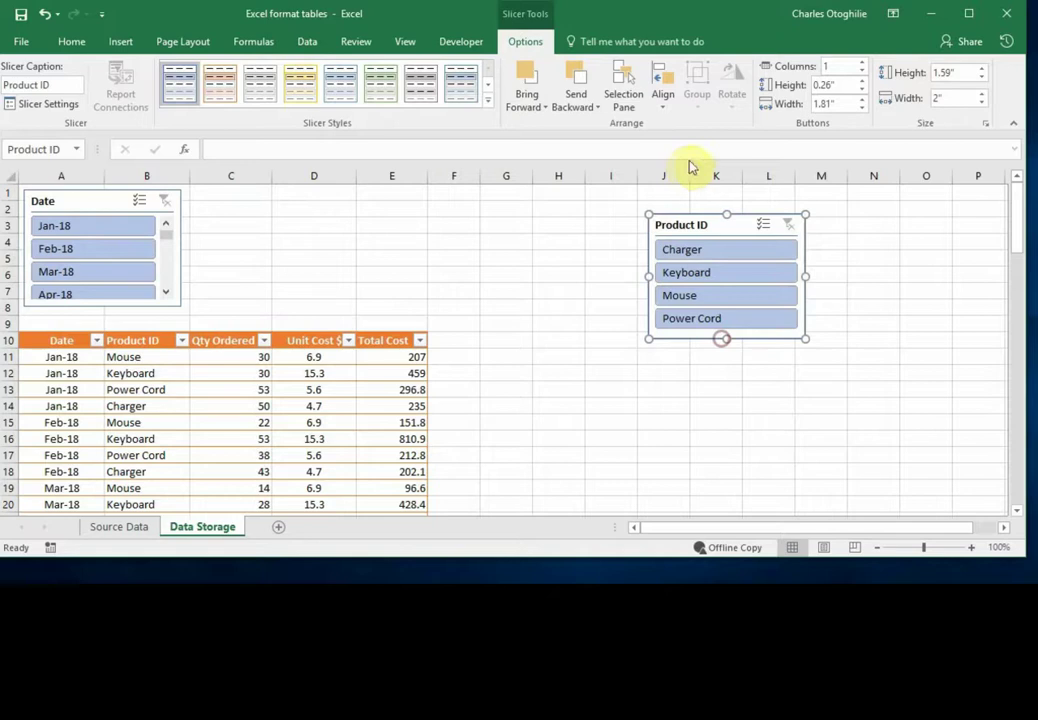
{"action": "left_click_drag", "start_coordinate": [709, 214], "coordinate": [255, 195]}
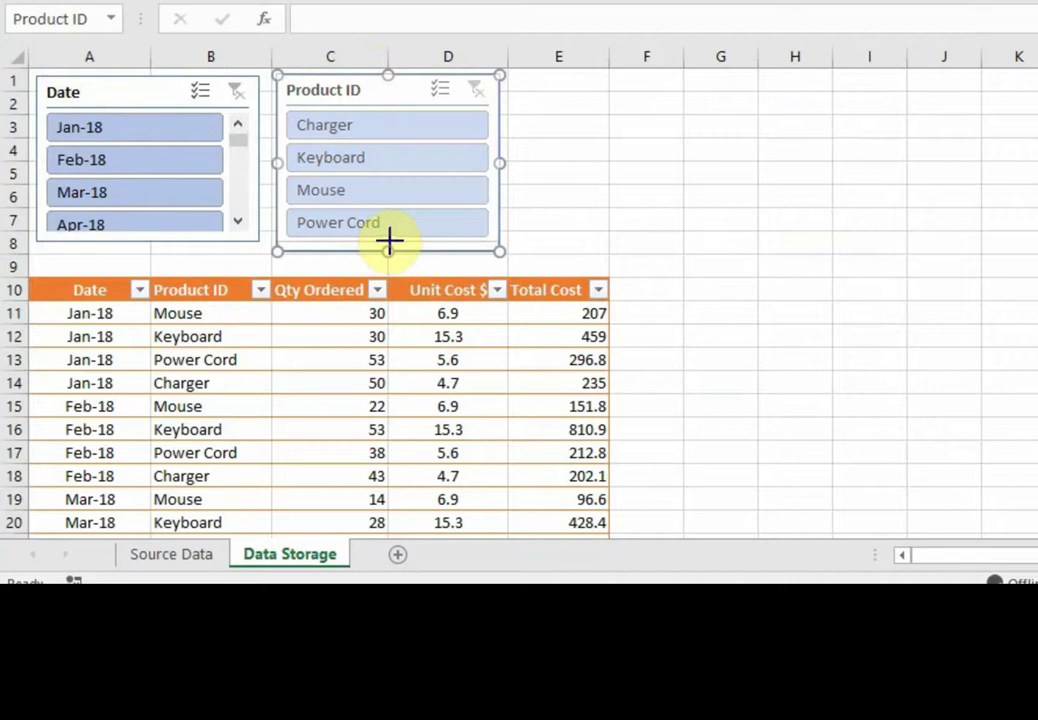
{"action": "left_click_drag", "start_coordinate": [389, 241], "coordinate": [388, 241]}
{"action": "left_click", "coordinate": [626, 178]}
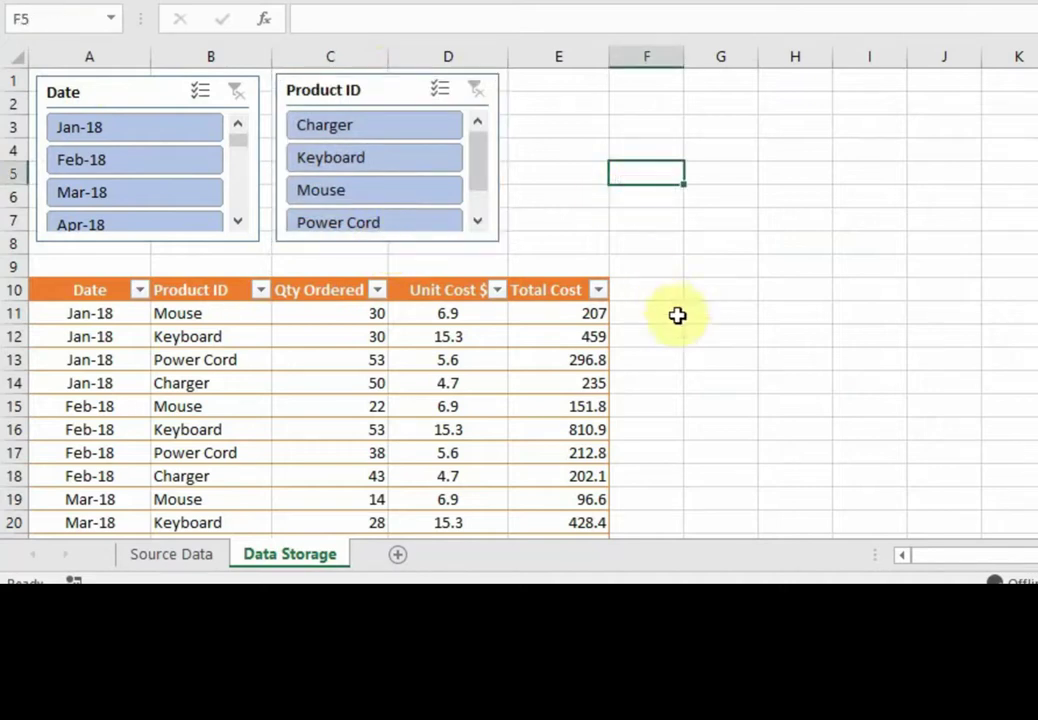
{"action": "left_click", "coordinate": [790, 362]}
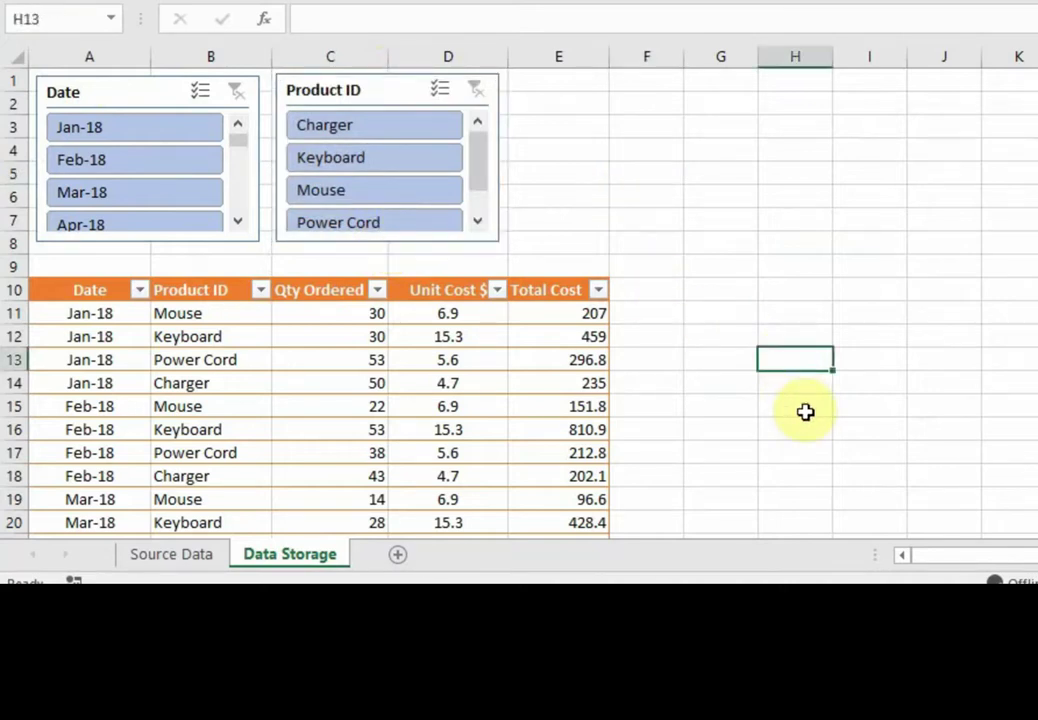
Step: Lengthen the Date and Product ID slicers slightly so that four items fit fully in each, keeping both above the header row
{"action": "left_click", "coordinate": [141, 244]}
{"action": "left_click", "coordinate": [141, 240]}
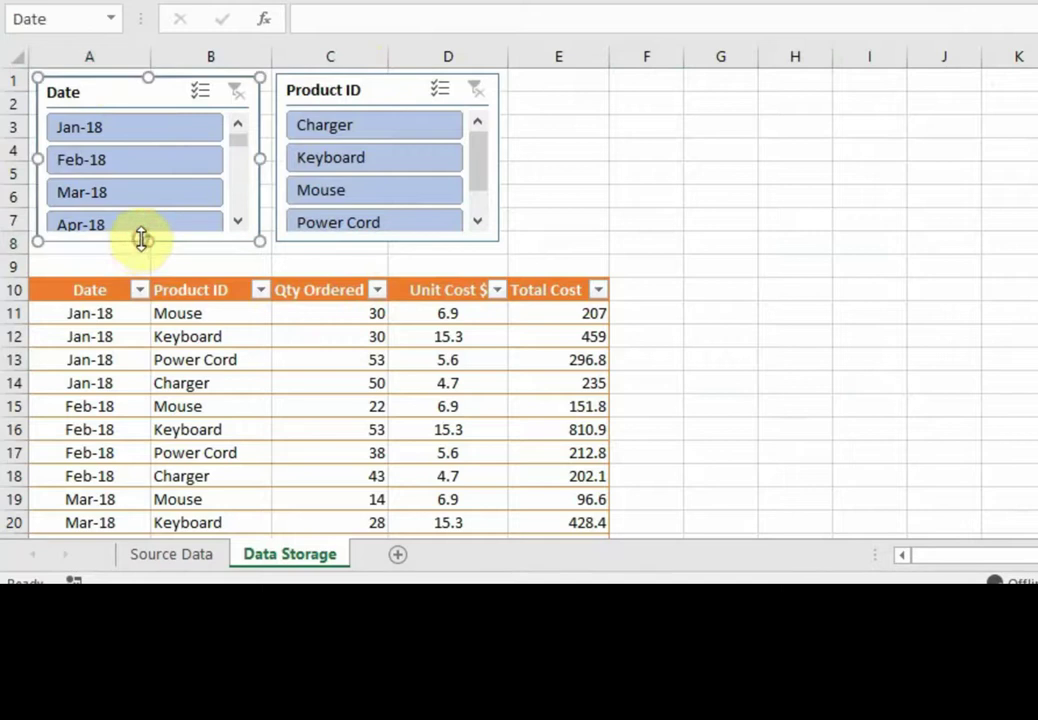
{"action": "left_click_drag", "start_coordinate": [146, 238], "coordinate": [146, 250]}
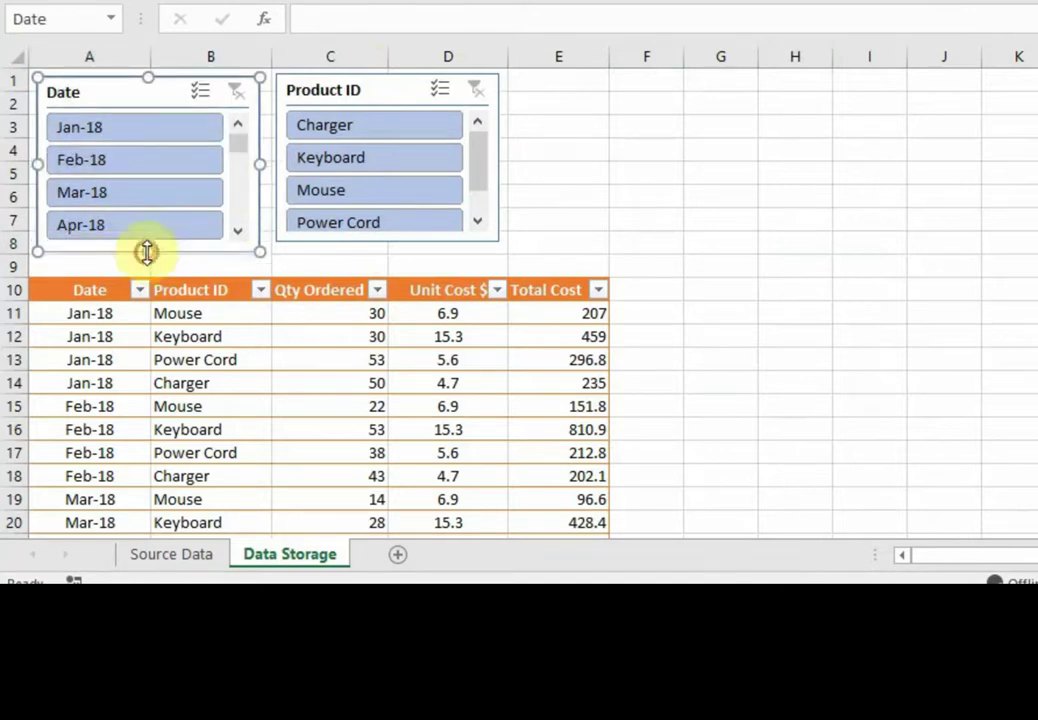
{"action": "left_click", "coordinate": [353, 243]}
{"action": "left_click", "coordinate": [357, 240]}
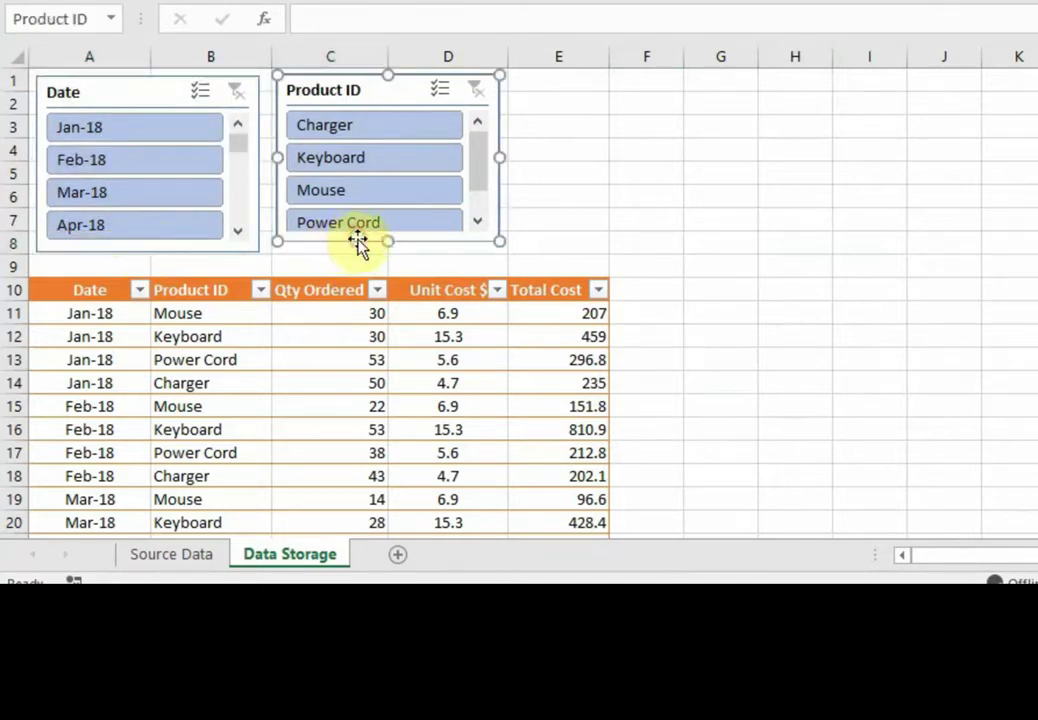
{"action": "left_click_drag", "start_coordinate": [392, 245], "coordinate": [392, 253]}
{"action": "left_click", "coordinate": [789, 239]}
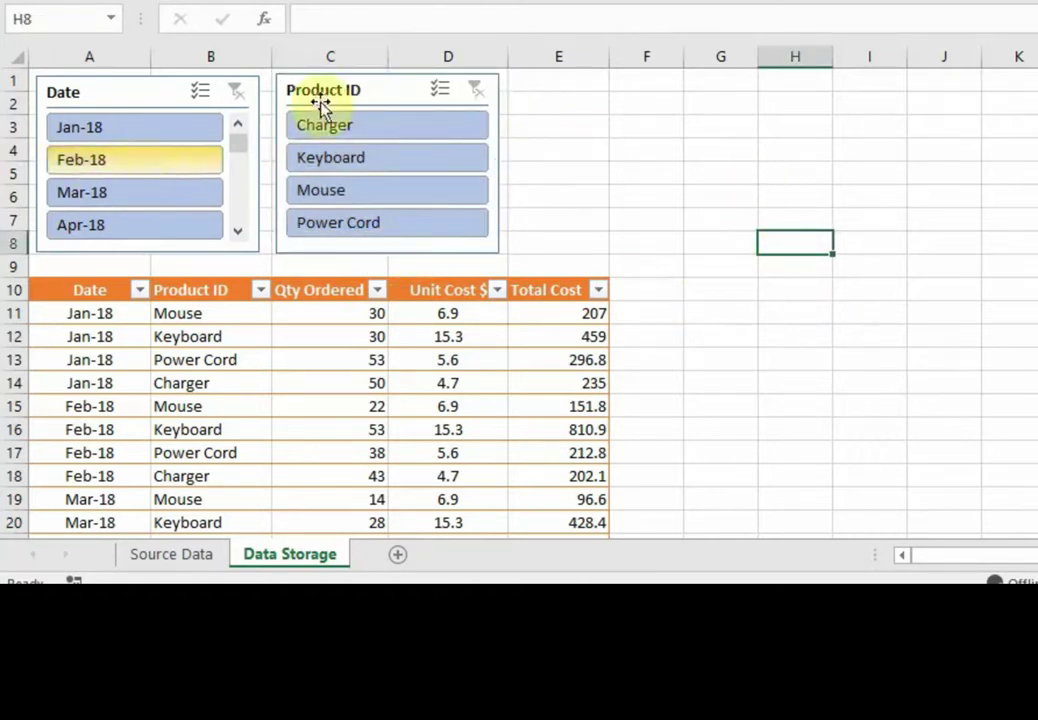
Step: Filter the table to Jan-18 with the Date slicer and check the listed products and the Qty Ordered total in C83
{"action": "left_click", "coordinate": [105, 136]}
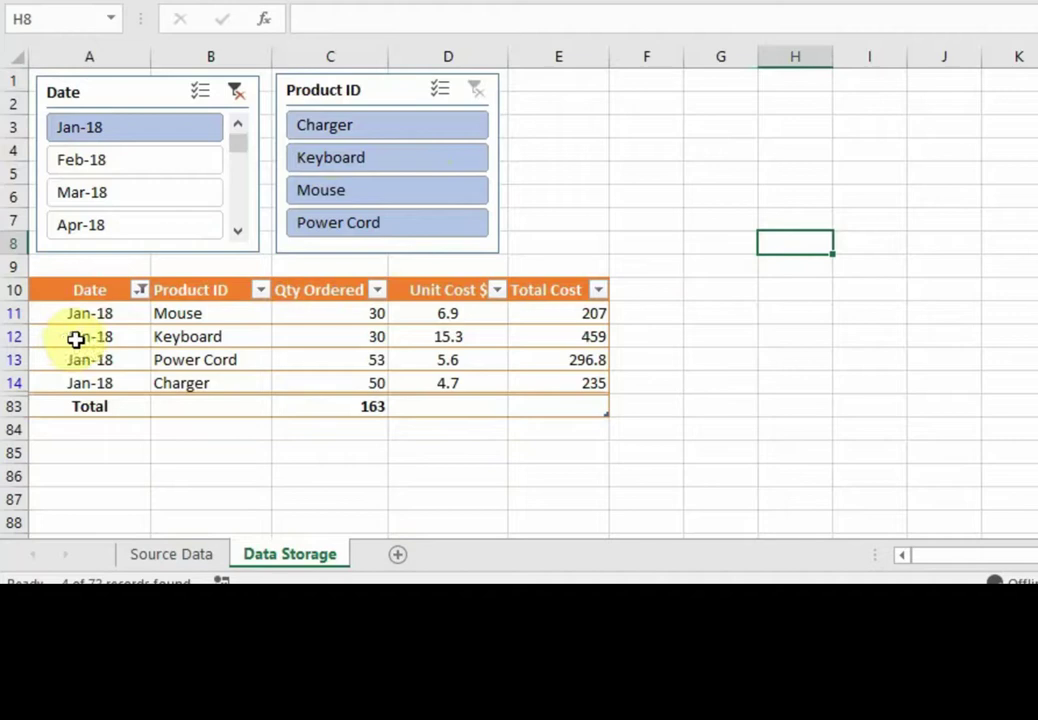
{"action": "left_click", "coordinate": [110, 316]}
{"action": "left_click", "coordinate": [111, 356]}
{"action": "left_click", "coordinate": [243, 382]}
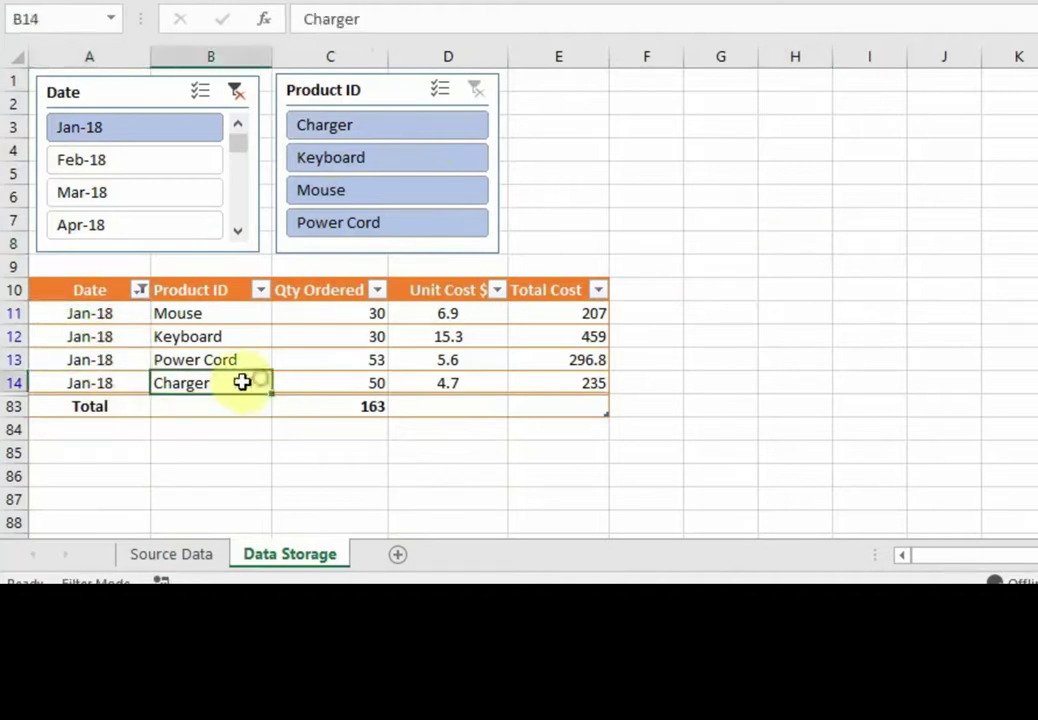
{"action": "left_click", "coordinate": [338, 290]}
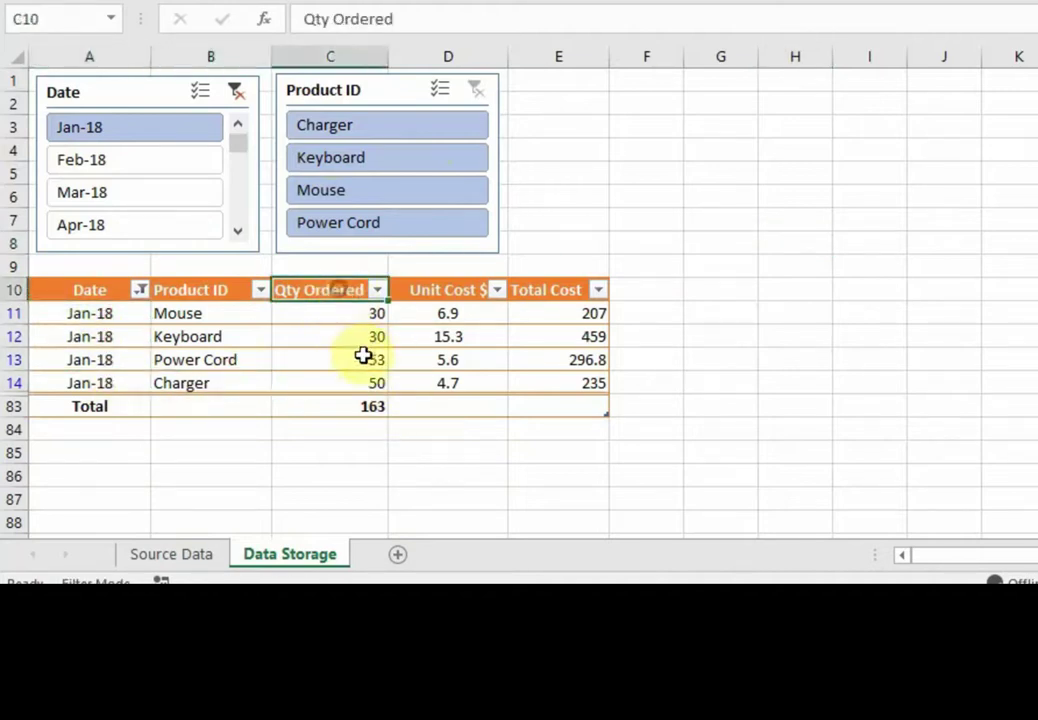
{"action": "left_click", "coordinate": [364, 358]}
{"action": "left_click", "coordinate": [368, 418]}
{"action": "left_click", "coordinate": [373, 408]}
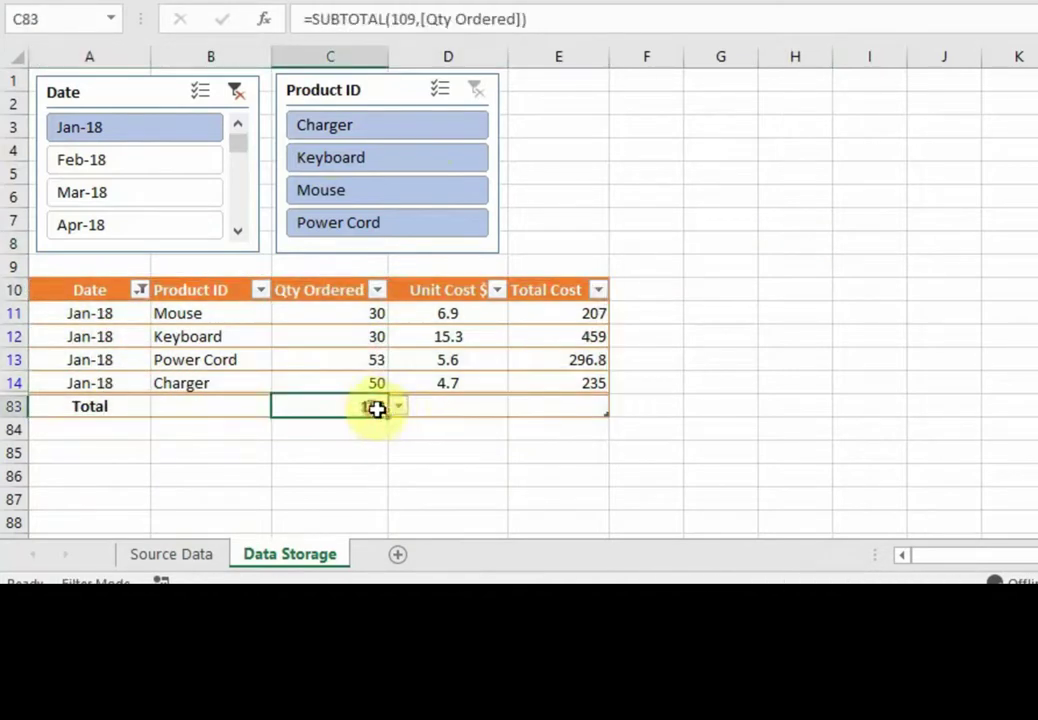
Step: Add a Sum for the Total Cost column in the Total row at E83 and check its formula
{"action": "left_click", "coordinate": [558, 298]}
{"action": "left_click", "coordinate": [580, 406]}
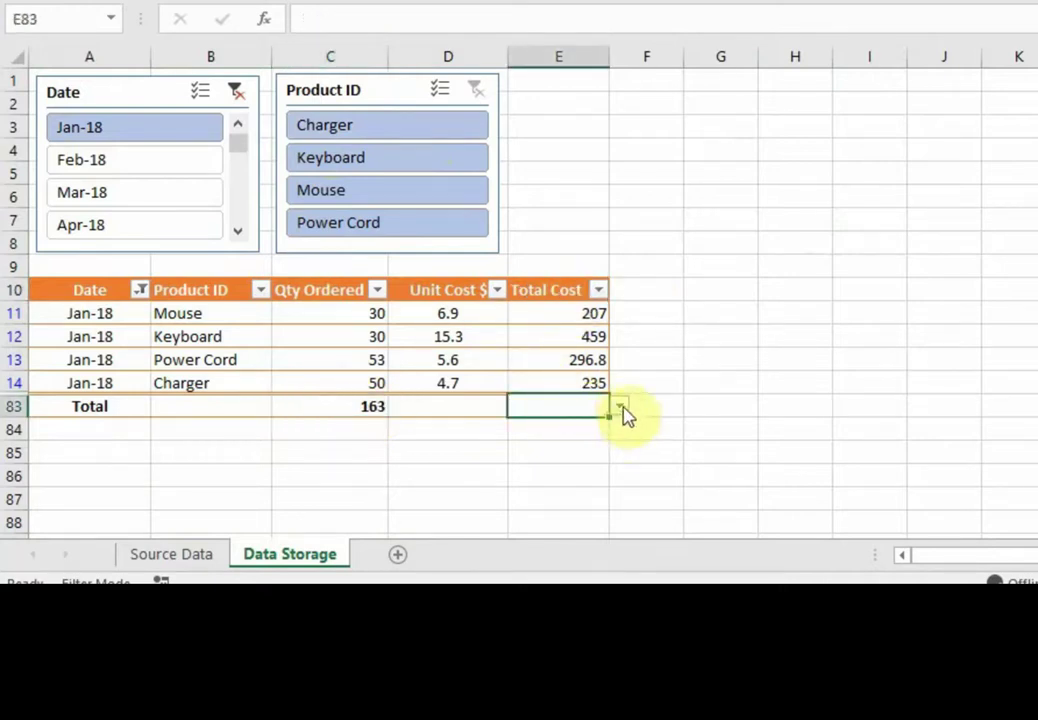
{"action": "left_click", "coordinate": [620, 406]}
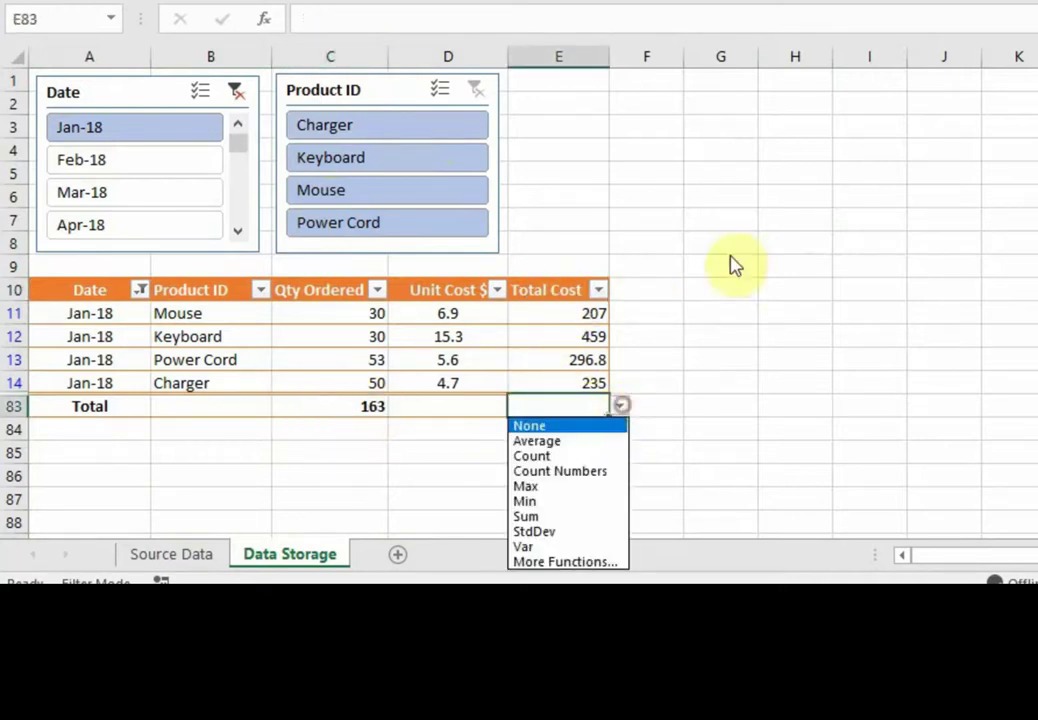
{"action": "left_click", "coordinate": [527, 516]}
{"action": "left_click", "coordinate": [680, 450]}
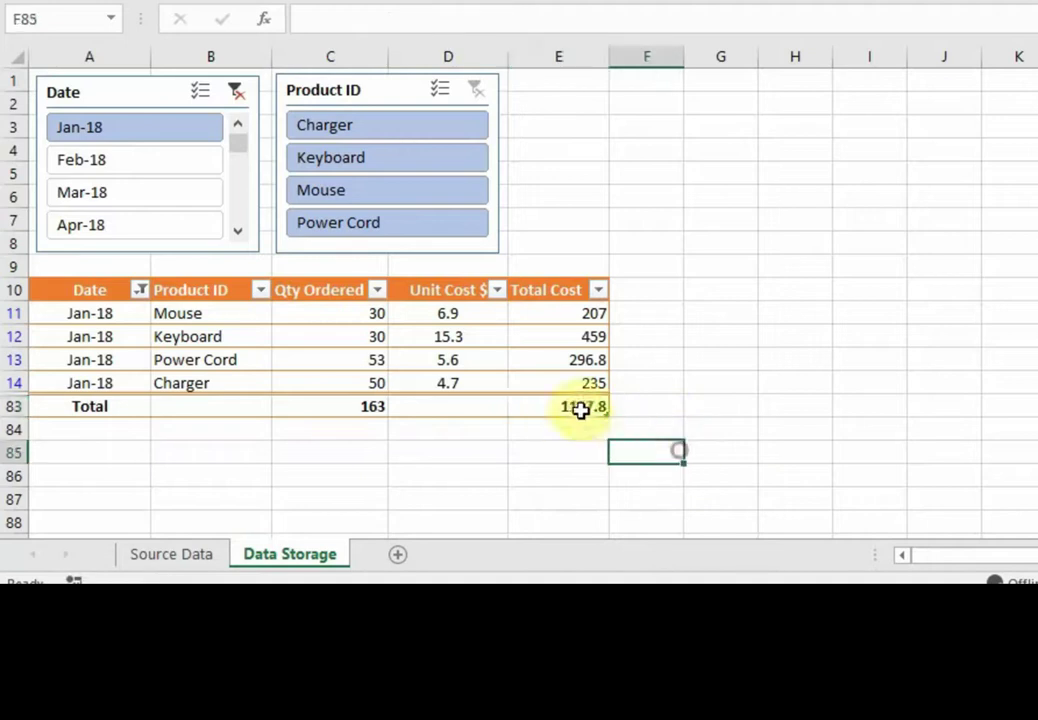
{"action": "left_click", "coordinate": [585, 408]}
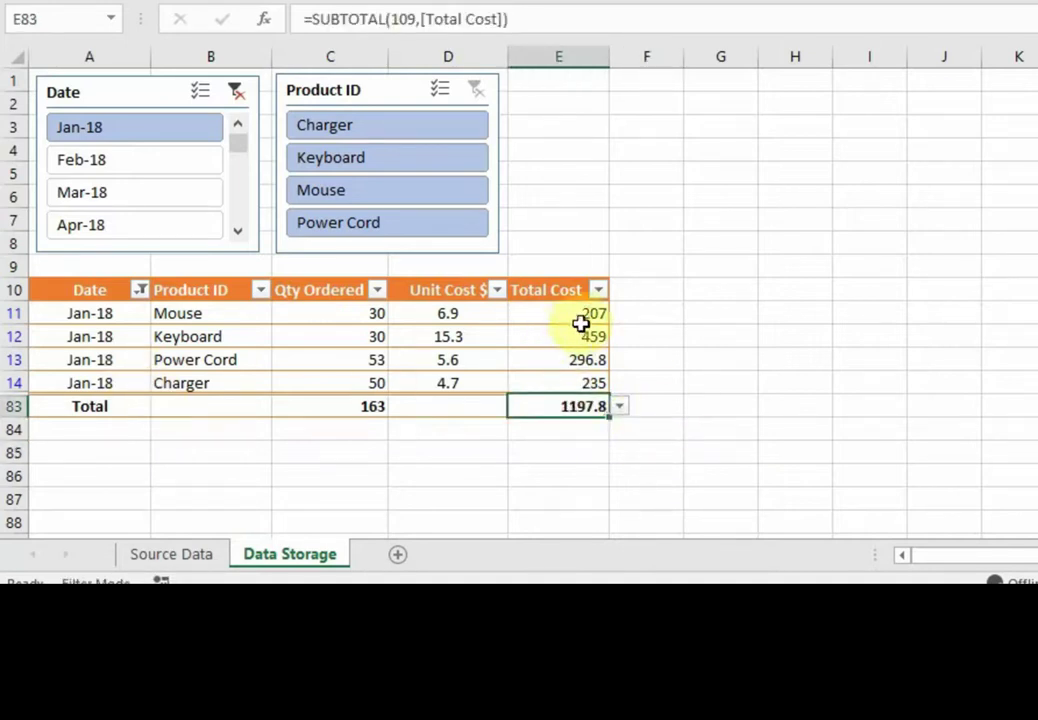
Step: Apply the comma number format with two decimals to the visible Total Cost values and their total, and check both column totals
{"action": "left_click_drag", "start_coordinate": [588, 312], "coordinate": [584, 405]}
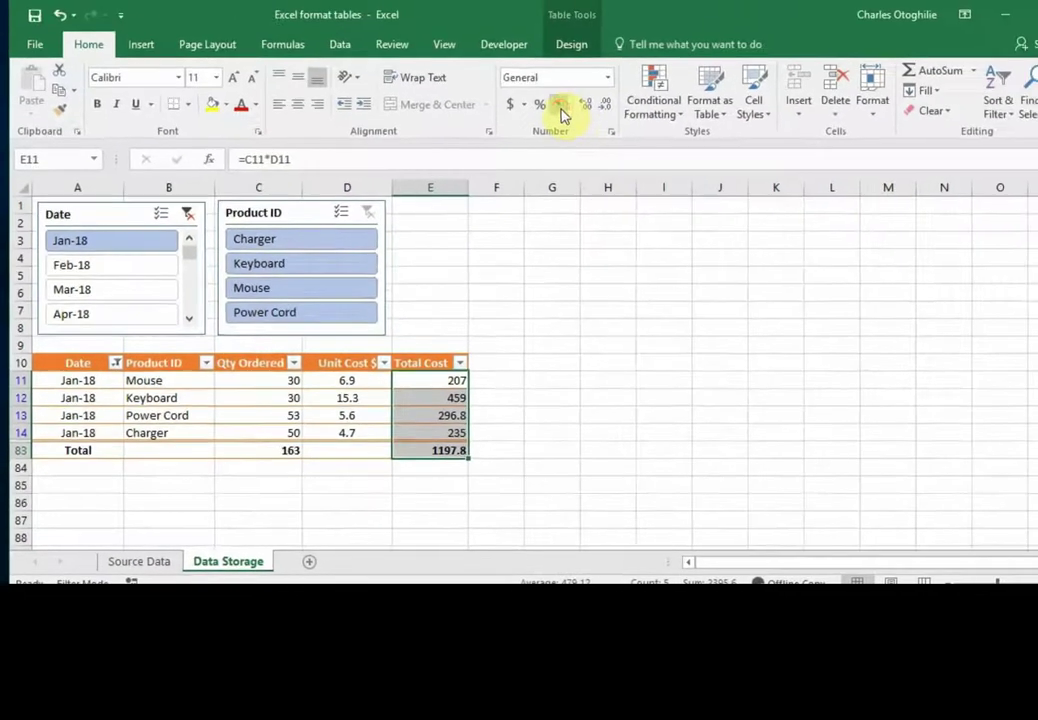
{"action": "left_click", "coordinate": [632, 35]}
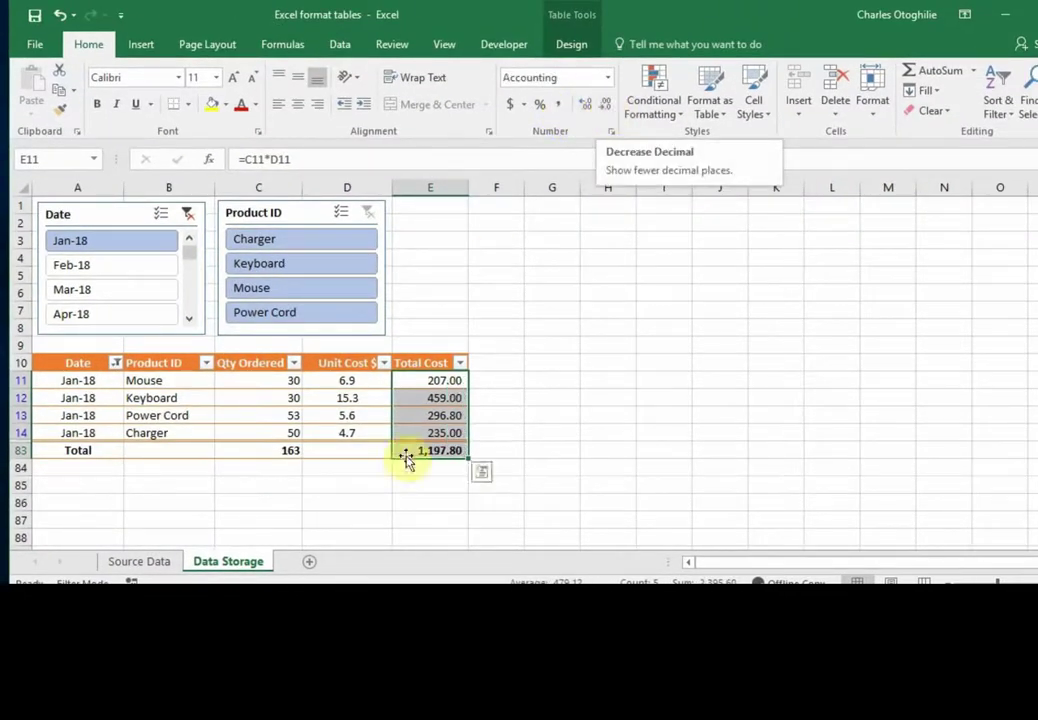
{"action": "left_click", "coordinate": [430, 416]}
{"action": "left_click", "coordinate": [292, 451]}
{"action": "left_click", "coordinate": [437, 450]}
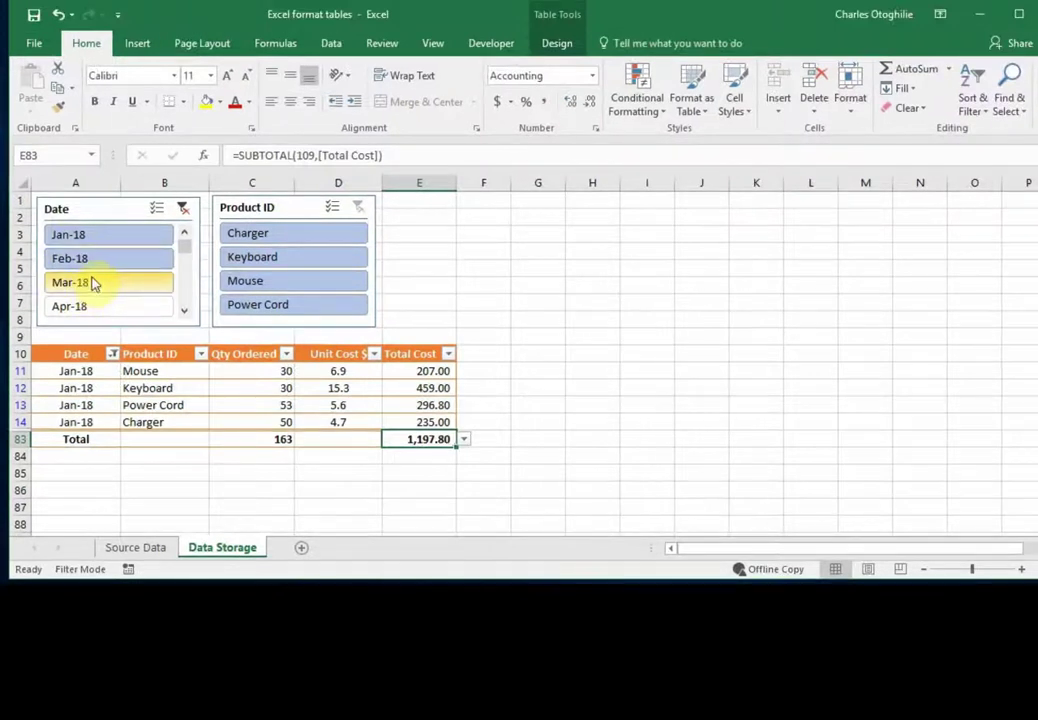
Step: Extend the Date slicer's selection to Jan-18, Feb-18 and Mar-18, and limit the Product ID slicer to Charger
{"action": "left_click", "coordinate": [99, 283], "text": "ctrl"}
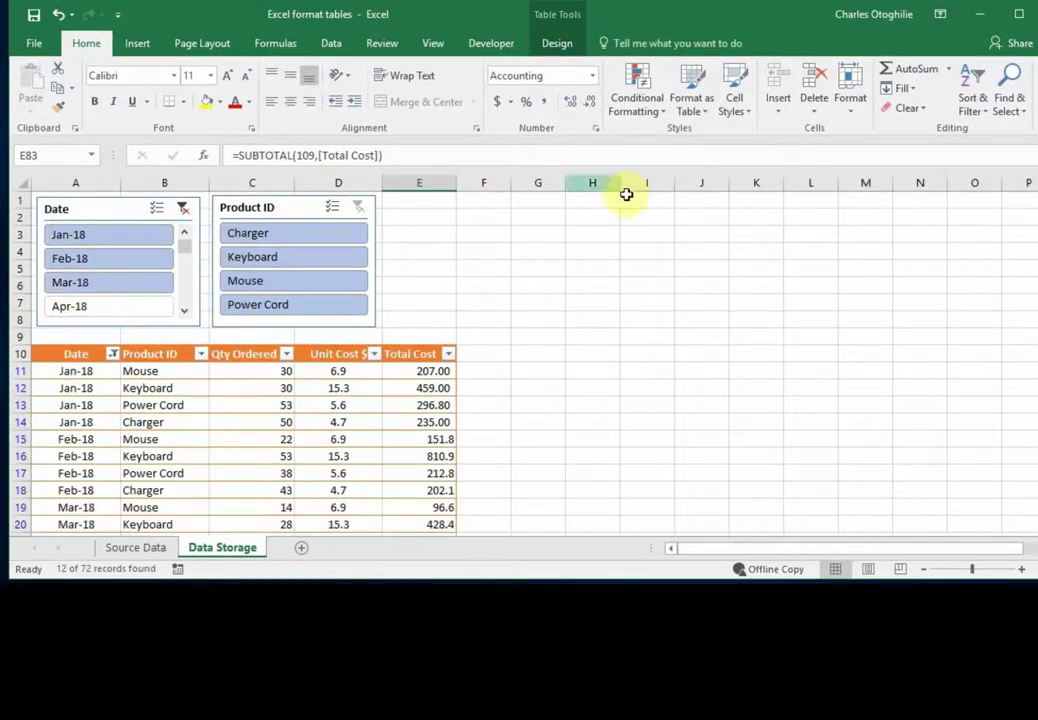
{"action": "scroll", "coordinate": [283, 400], "scroll_direction": "down", "scroll_amount": 4}
{"action": "scroll", "coordinate": [287, 428], "scroll_direction": "up", "scroll_amount": 2}
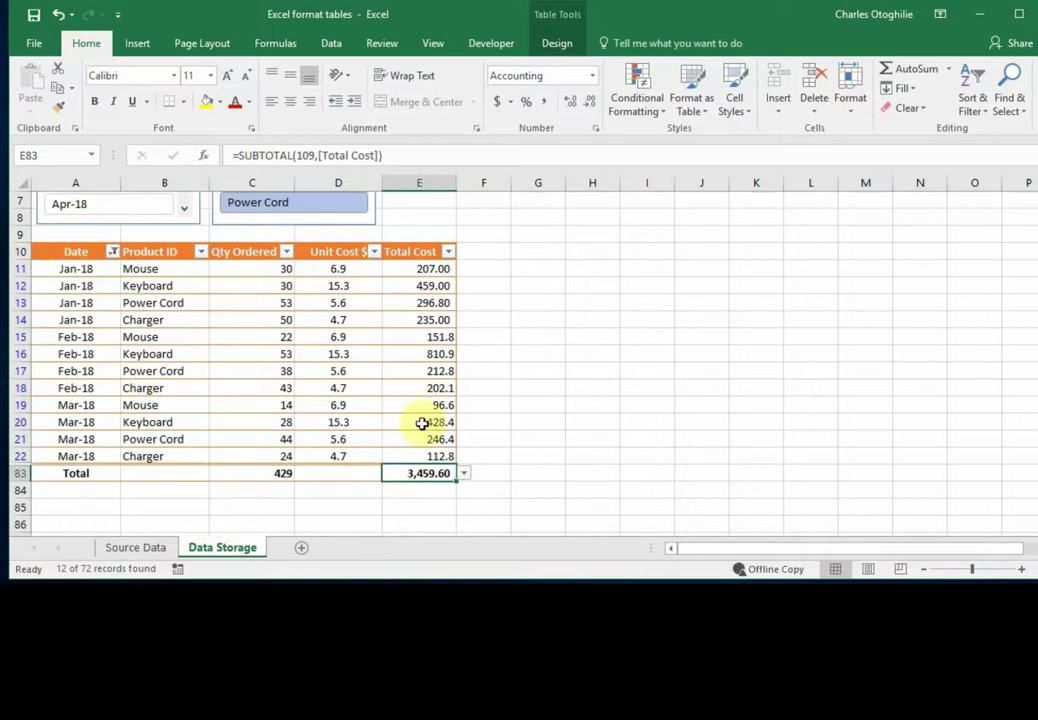
{"action": "scroll", "coordinate": [489, 423], "scroll_direction": "up", "scroll_amount": 2}
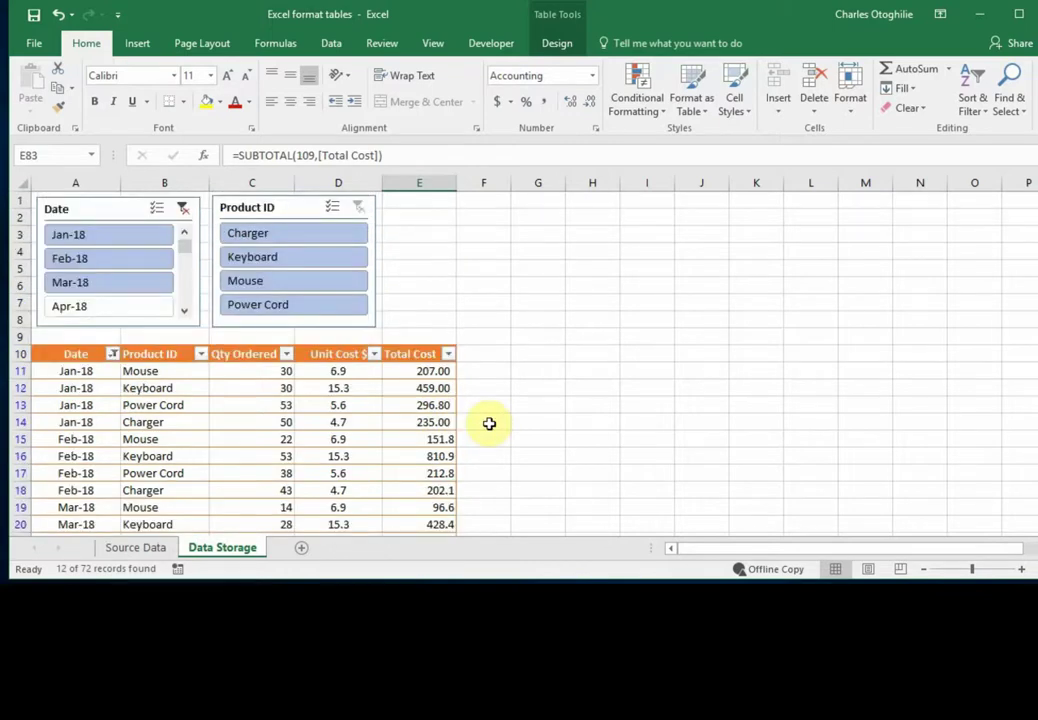
{"action": "left_click", "coordinate": [285, 238]}
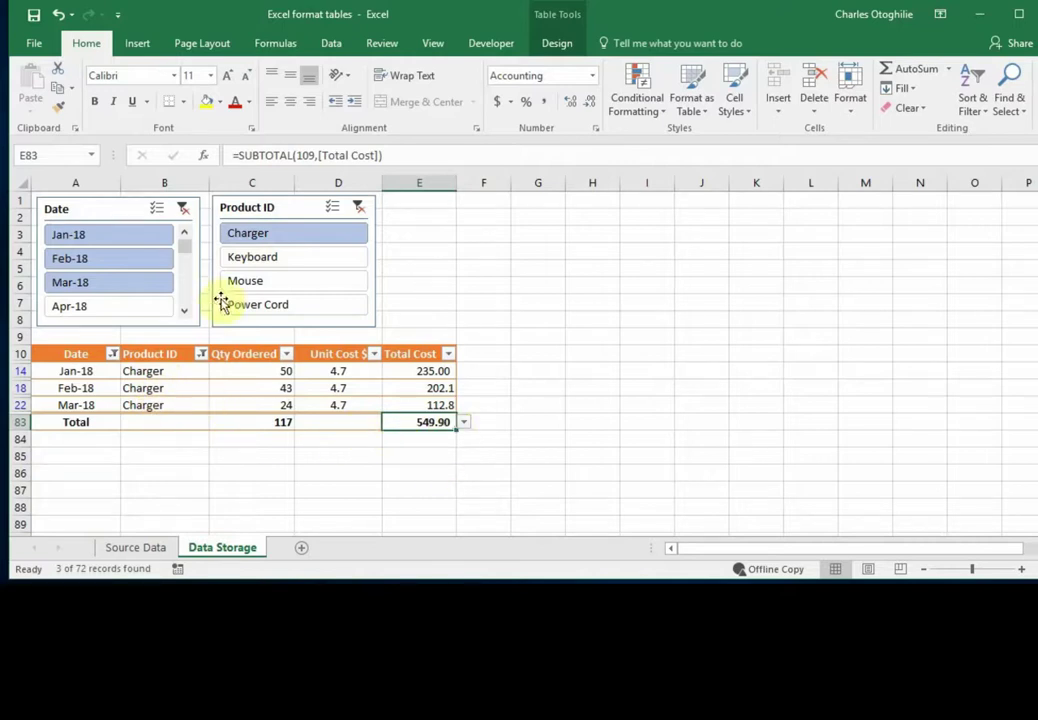
Step: Switch the Product ID slicer's selection to Keyboard, Mouse and finally Power Cord, one product at a time
{"action": "left_click", "coordinate": [258, 258]}
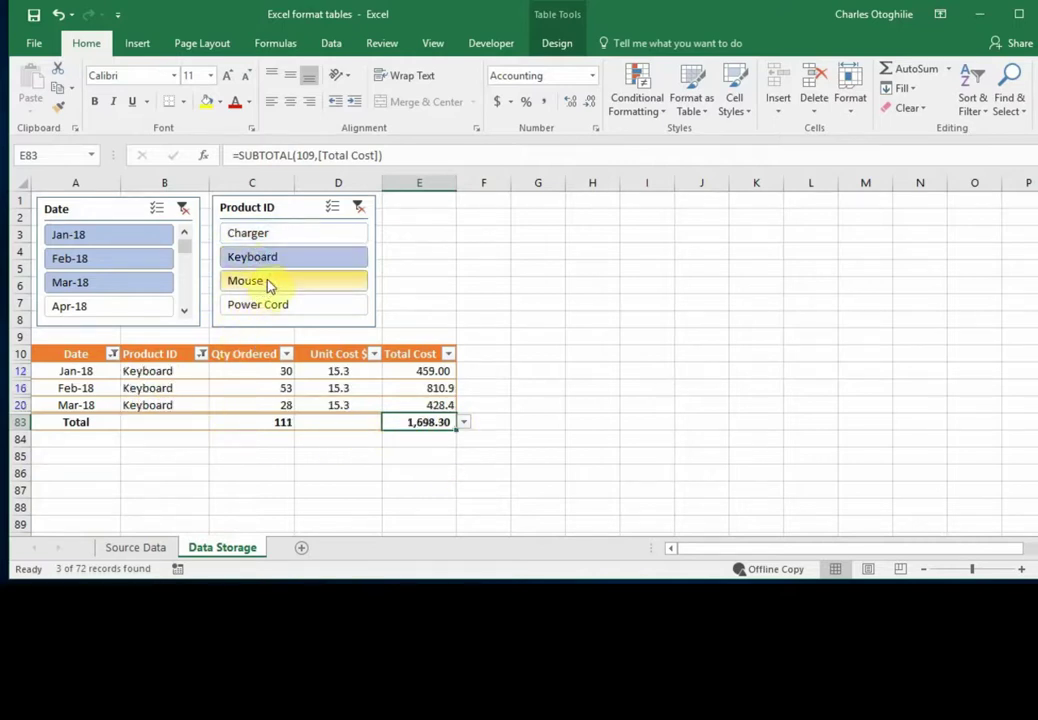
{"action": "left_click", "coordinate": [269, 281]}
{"action": "left_click", "coordinate": [283, 308]}
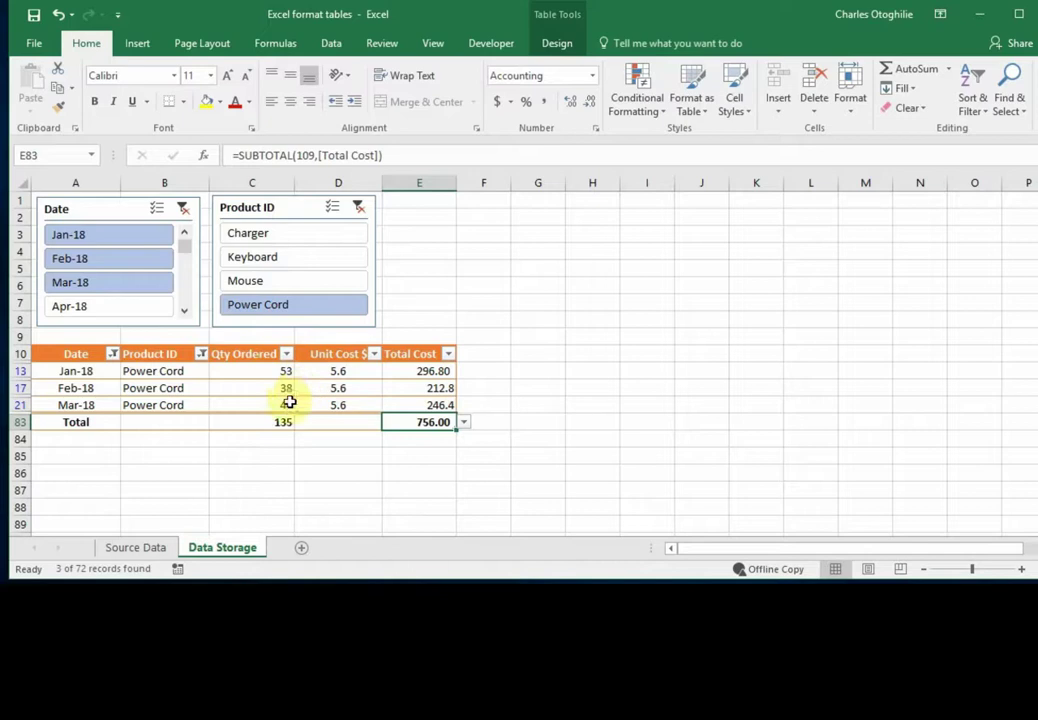
Step: Examine the filtered Power Cord records for Jan-18 to Mar-18, including the headings, dates, quantities, unit costs and Total row
{"action": "left_click", "coordinate": [185, 390]}
{"action": "left_click", "coordinate": [333, 391]}
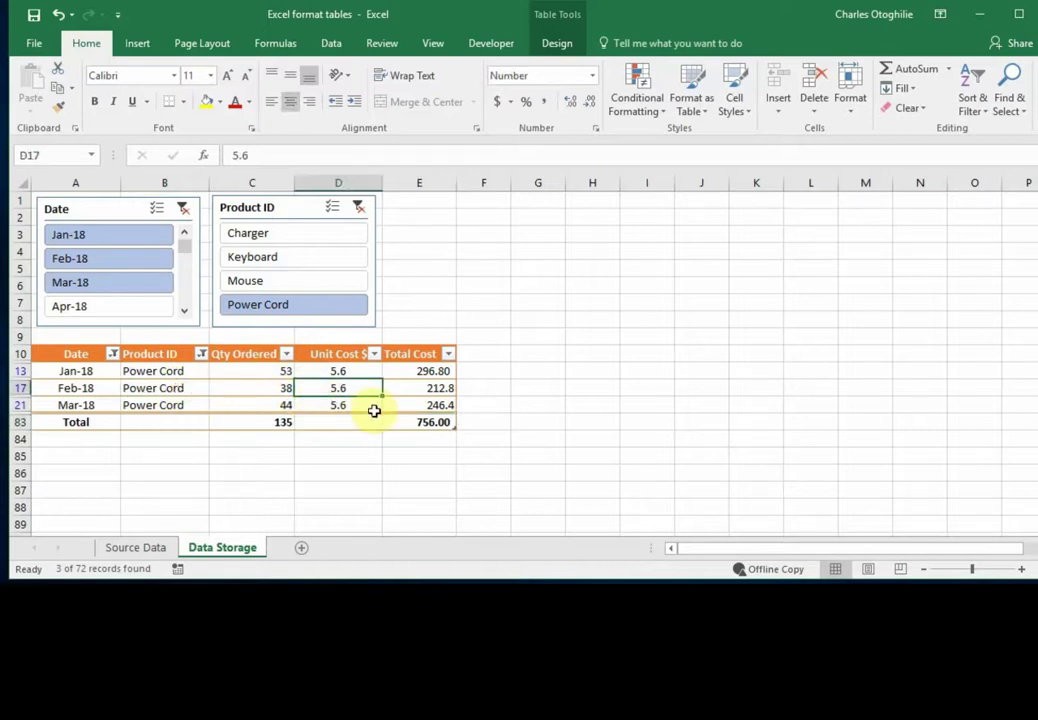
{"action": "left_click", "coordinate": [141, 389]}
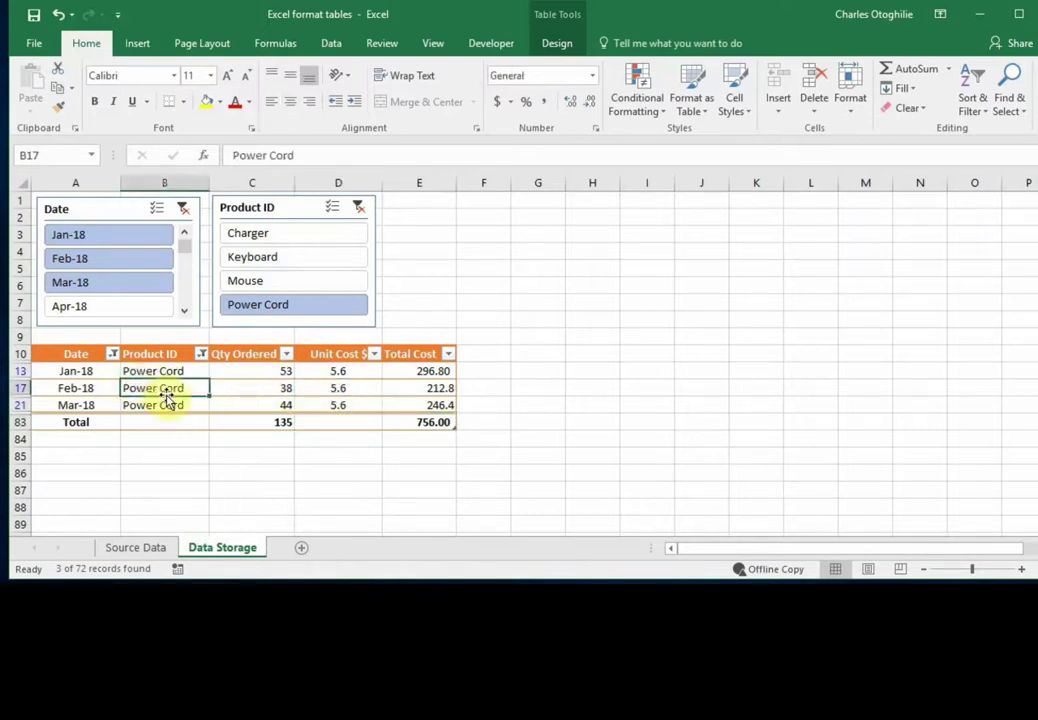
{"action": "left_click_drag", "start_coordinate": [83, 352], "coordinate": [417, 424]}
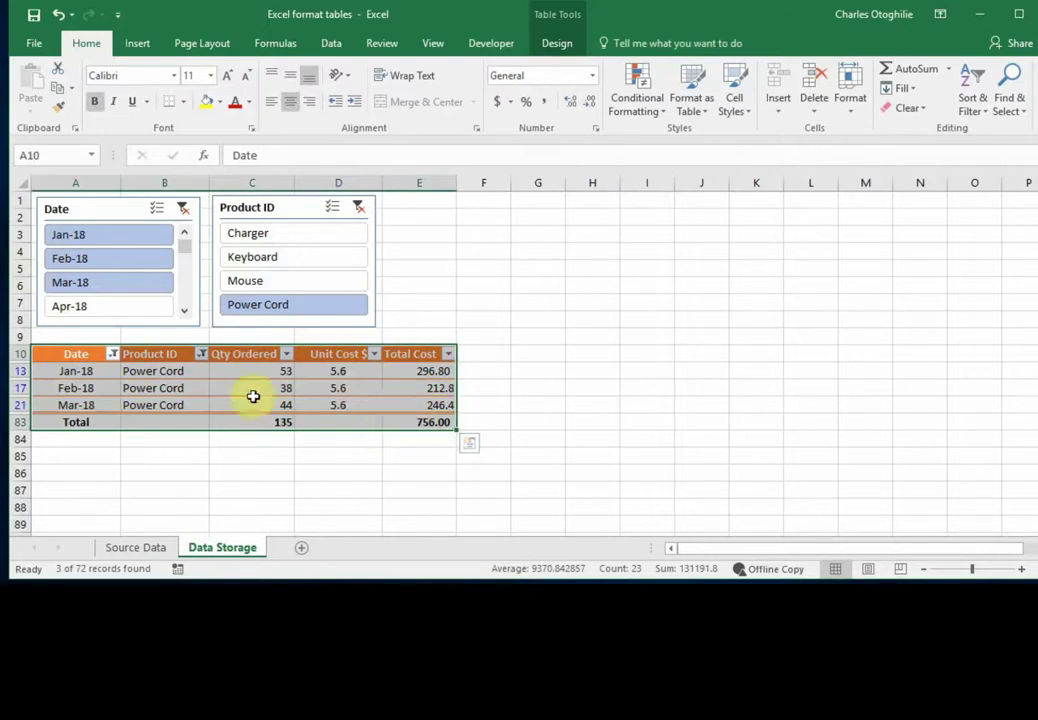
{"action": "left_click", "coordinate": [190, 389]}
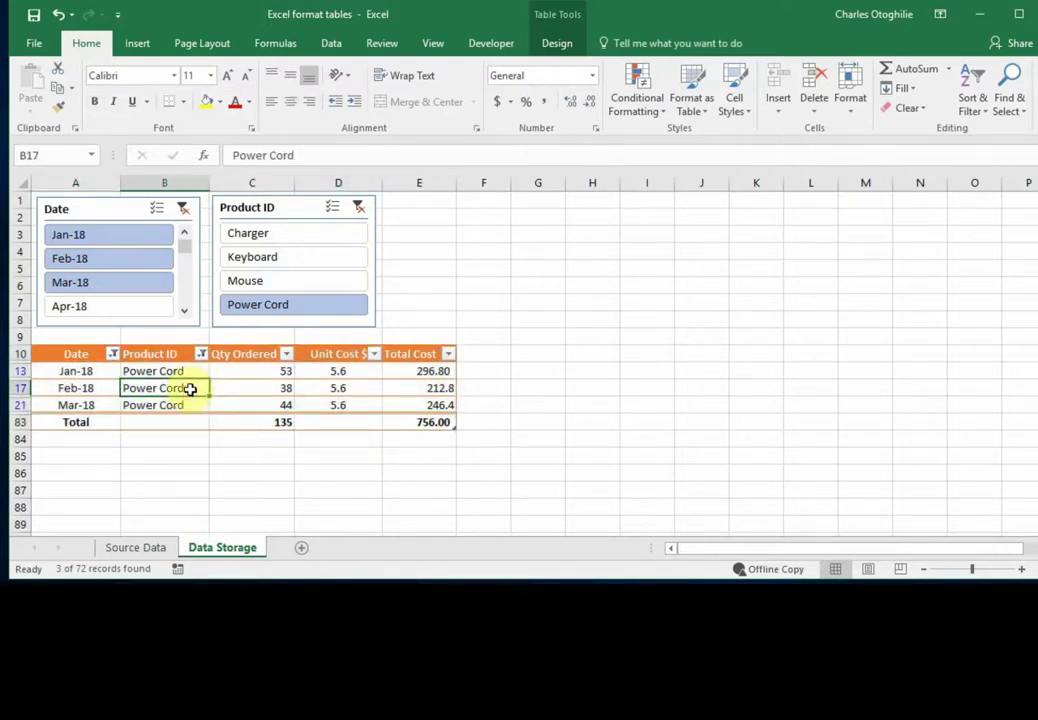
{"action": "left_click", "coordinate": [270, 377]}
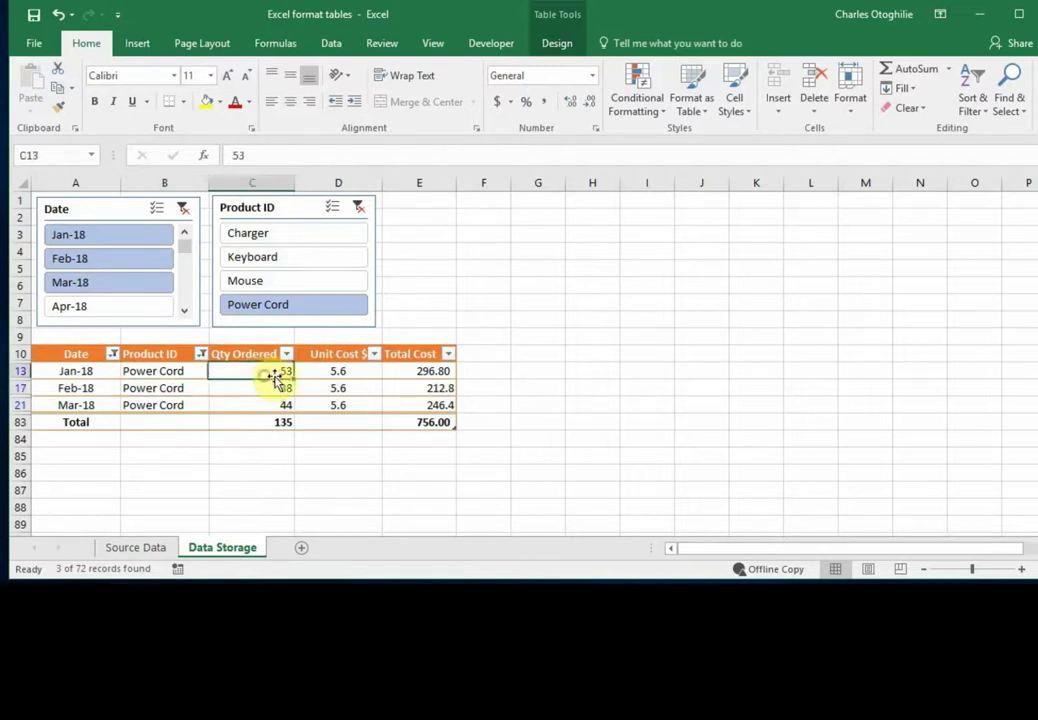
{"action": "left_click", "coordinate": [364, 386]}
{"action": "left_click", "coordinate": [196, 391]}
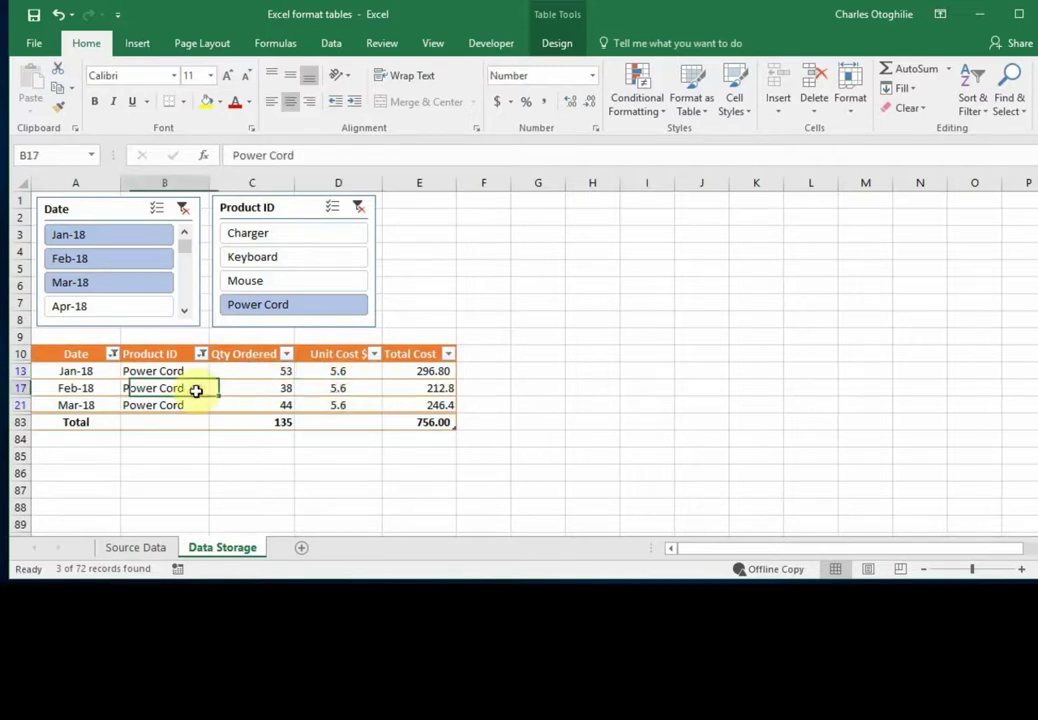
{"action": "left_click", "coordinate": [76, 389]}
{"action": "left_click", "coordinate": [93, 371]}
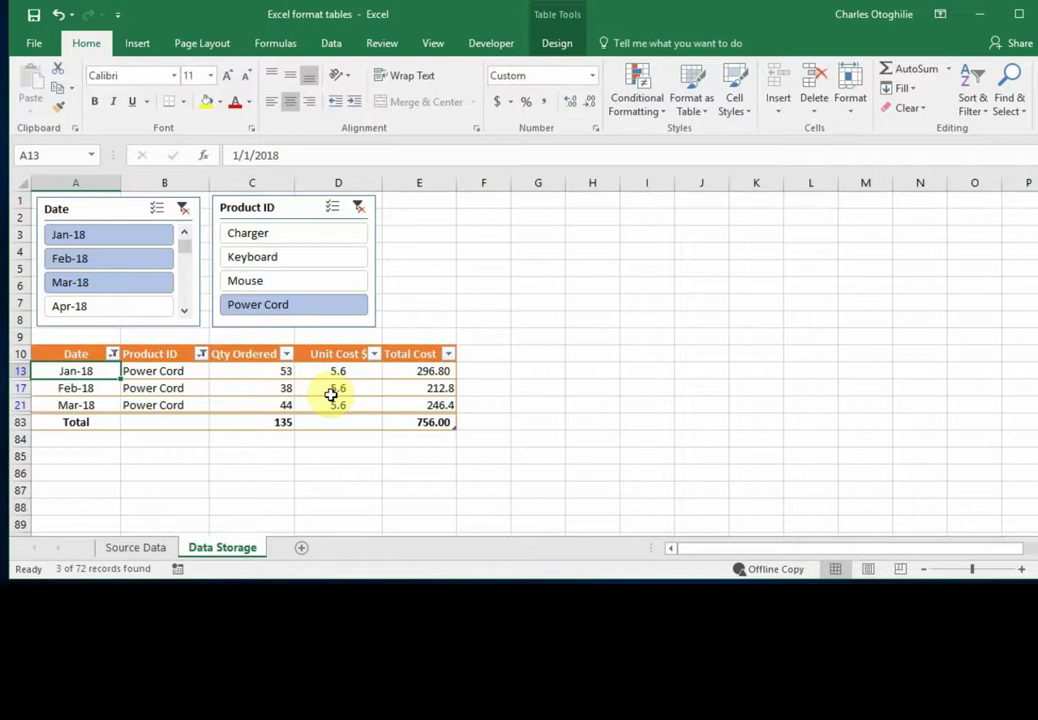
Step: Clear the Product ID slicer's filter and check the records and column totals for all products from Jan-18 to Mar-18
{"action": "left_click", "coordinate": [360, 208]}
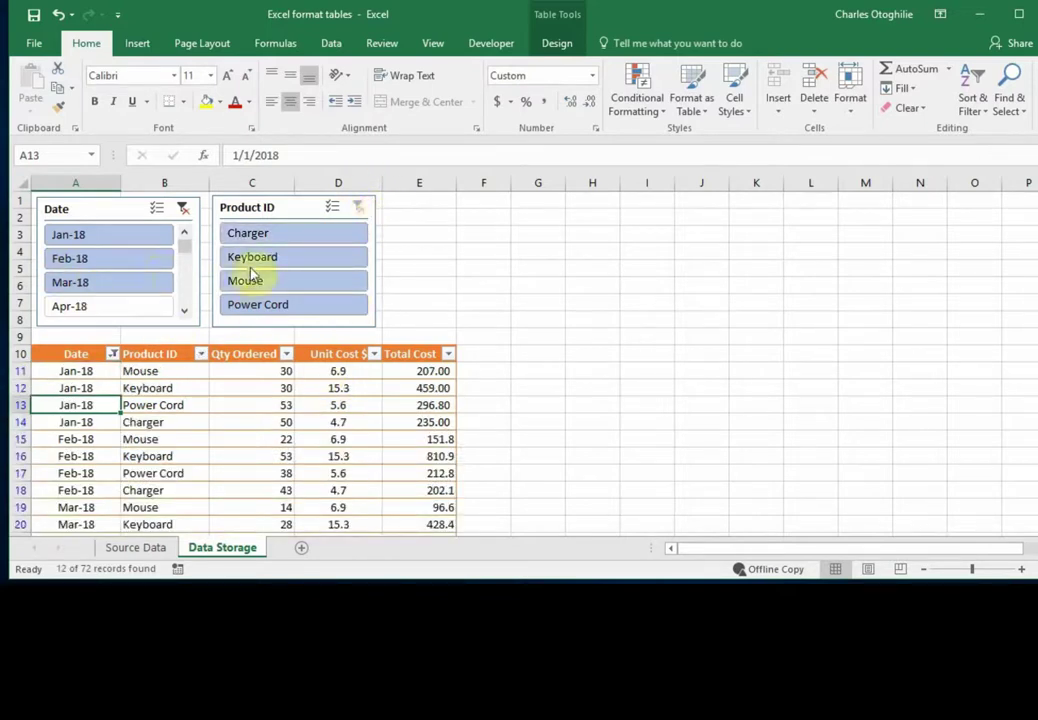
{"action": "scroll", "coordinate": [364, 393], "scroll_direction": "down", "scroll_amount": 4}
{"action": "scroll", "coordinate": [401, 370], "scroll_direction": "up", "scroll_amount": 2}
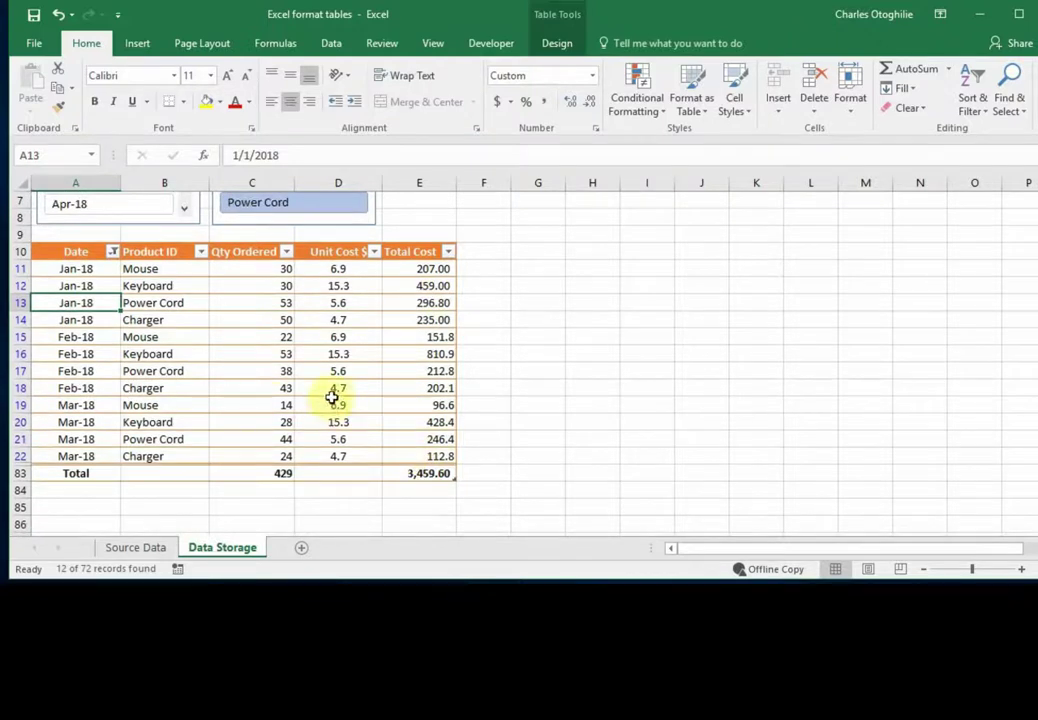
{"action": "scroll", "coordinate": [280, 391], "scroll_direction": "up", "scroll_amount": 2}
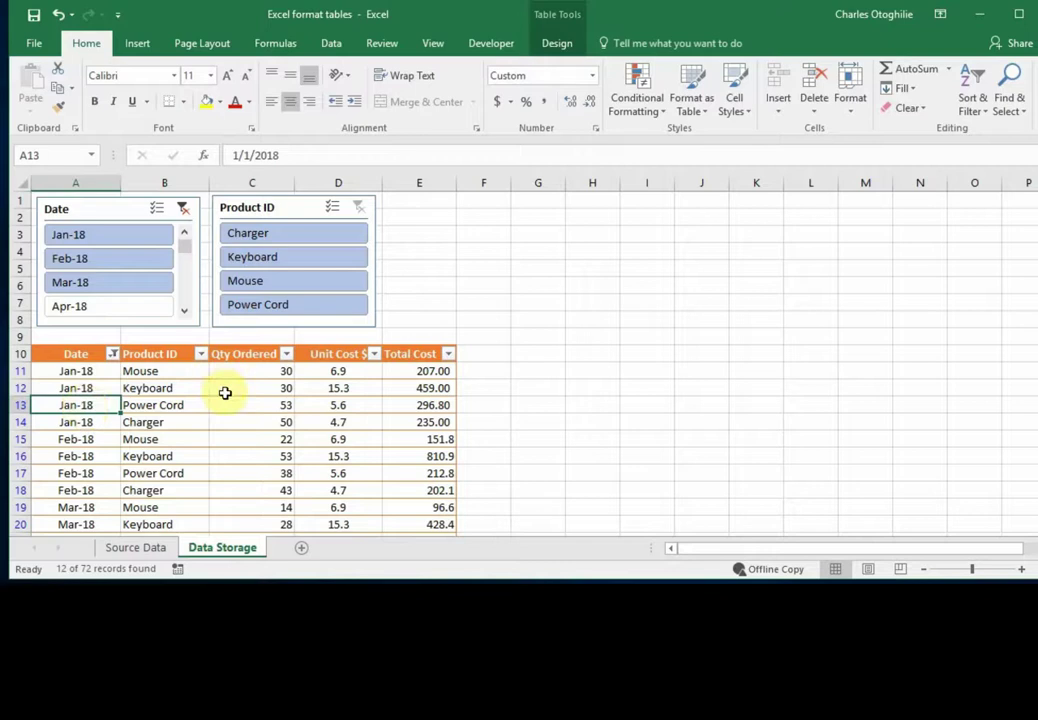
{"action": "left_click", "coordinate": [262, 406]}
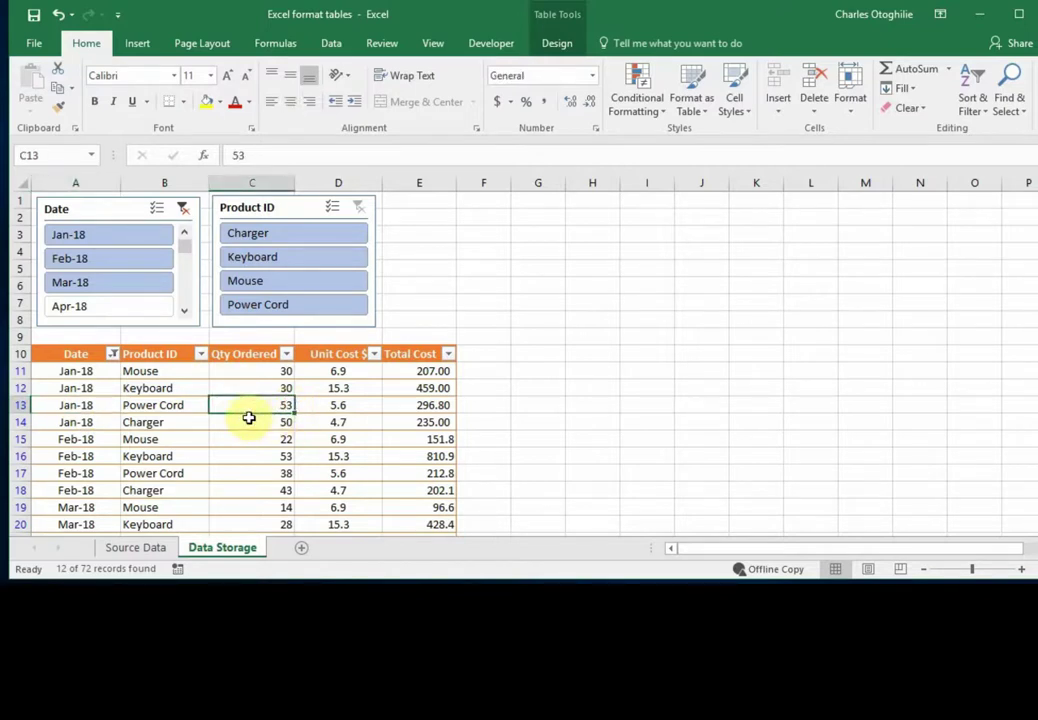
Step: Clear the Date slicer's filter and look through the full table down to the column totals in row 83
{"action": "left_click", "coordinate": [184, 211]}
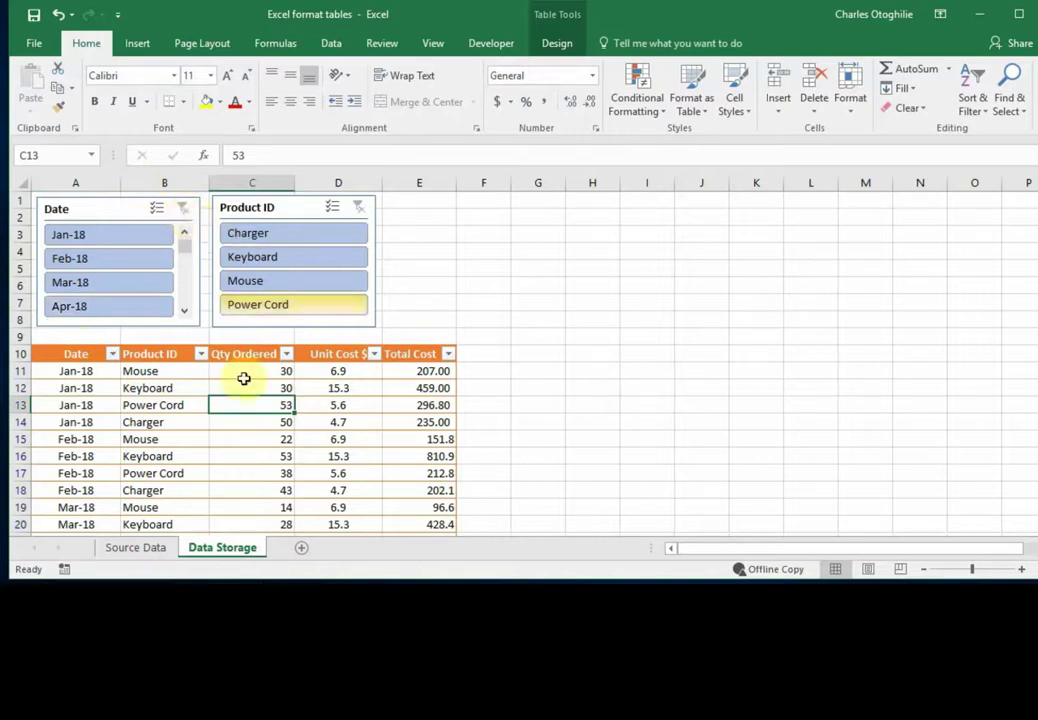
{"action": "left_click", "coordinate": [215, 388]}
{"action": "left_click", "coordinate": [200, 405]}
{"action": "scroll", "coordinate": [253, 420], "scroll_direction": "down", "scroll_amount": 5}
{"action": "scroll", "coordinate": [253, 420], "scroll_direction": "down", "scroll_amount": 13}
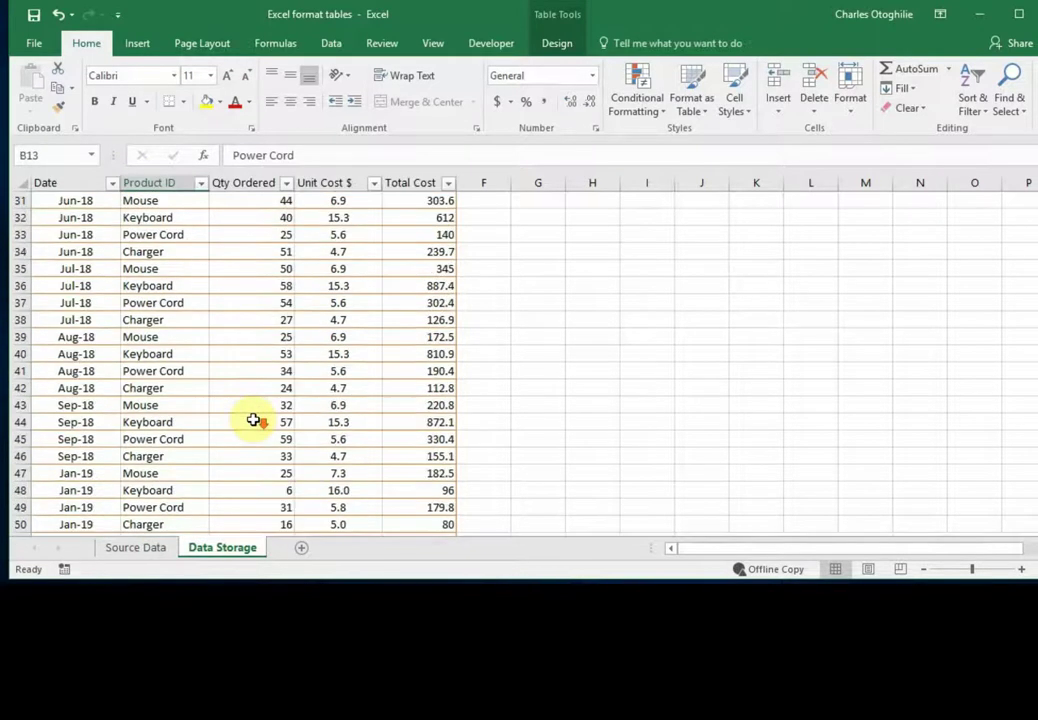
{"action": "scroll", "coordinate": [280, 410], "scroll_direction": "down", "scroll_amount": 4}
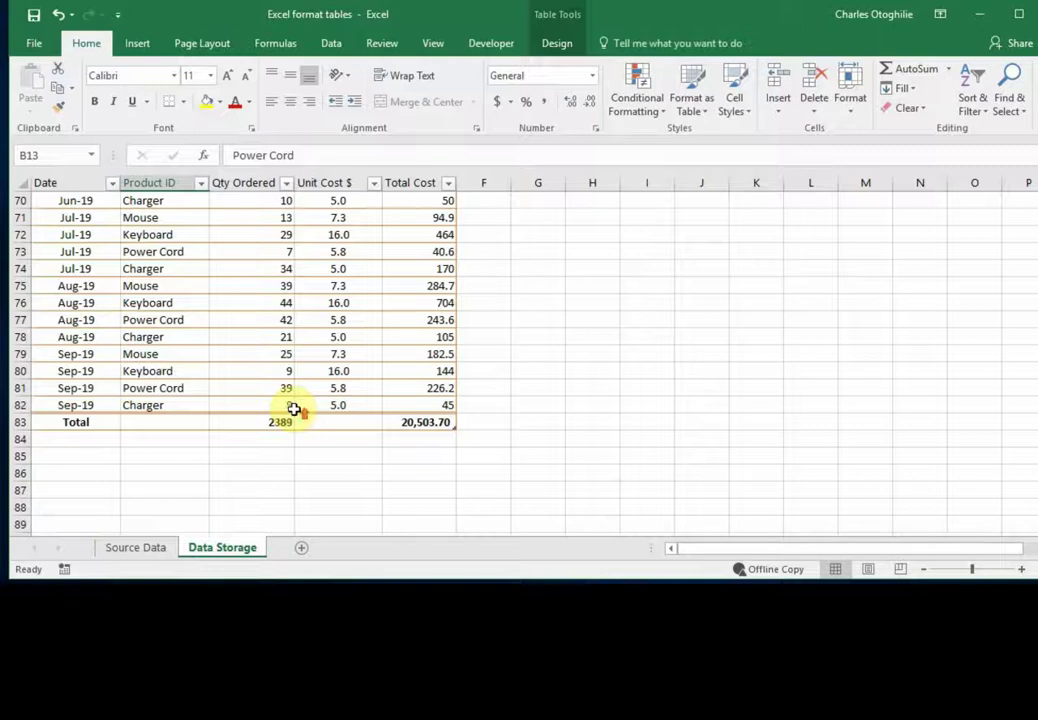
{"action": "scroll", "coordinate": [292, 406], "scroll_direction": "up", "scroll_amount": 17}
{"action": "scroll", "coordinate": [290, 403], "scroll_direction": "up", "scroll_amount": 6}
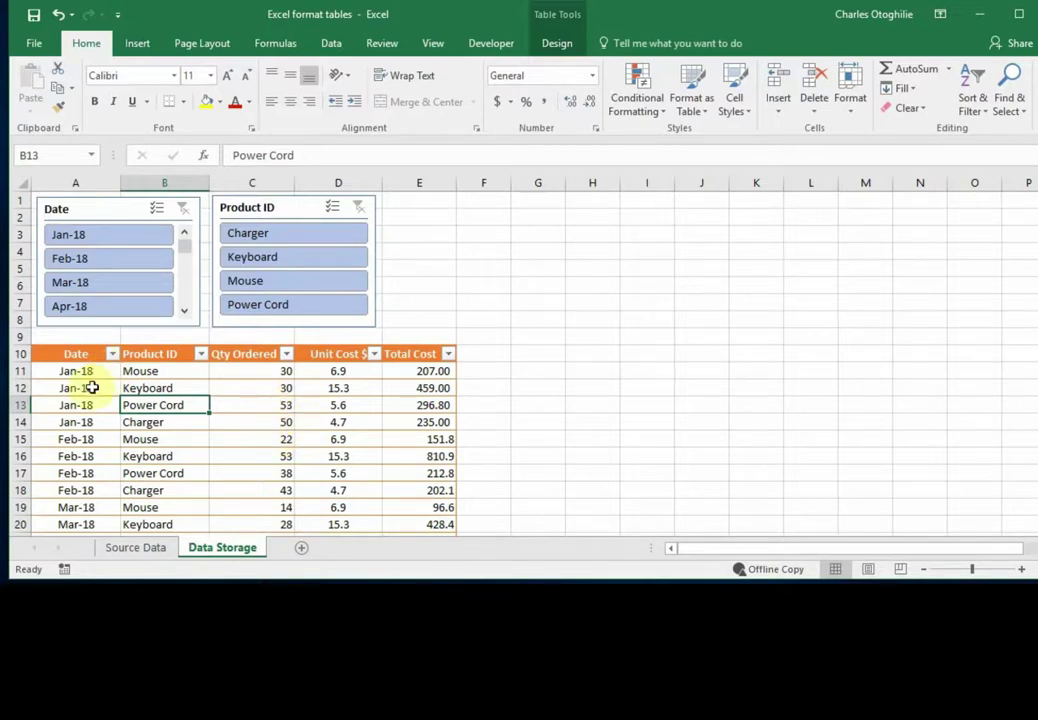
{"action": "left_click", "coordinate": [338, 422]}
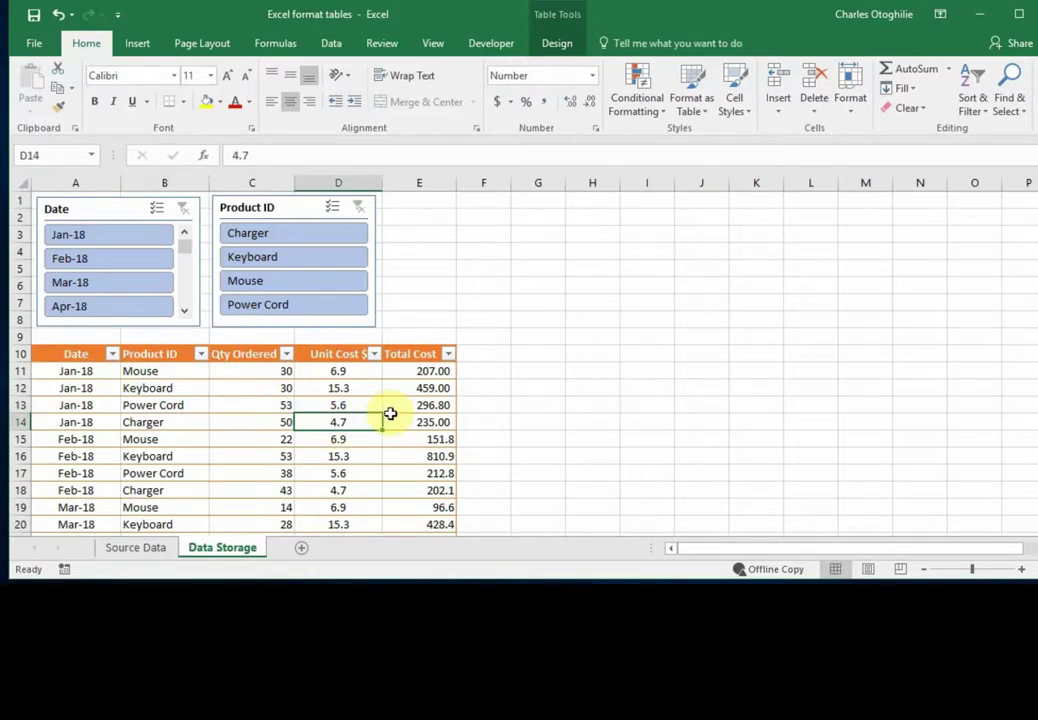
{"action": "scroll", "coordinate": [391, 415], "scroll_direction": "down", "scroll_amount": 4}
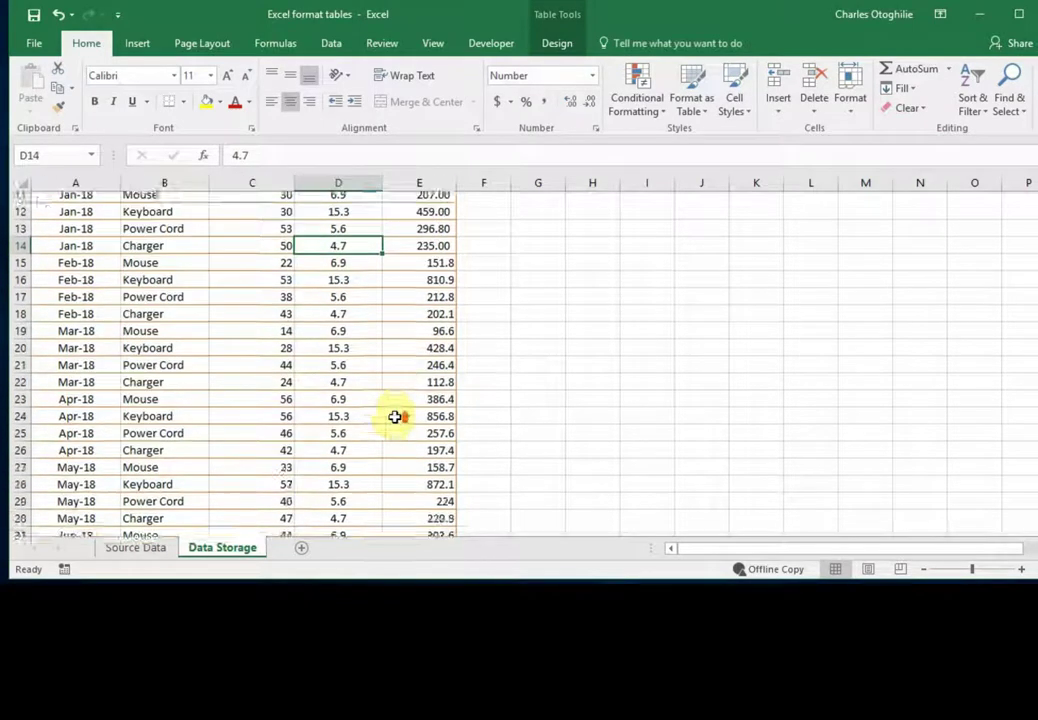
{"action": "scroll", "coordinate": [394, 417], "scroll_direction": "up", "scroll_amount": 4}
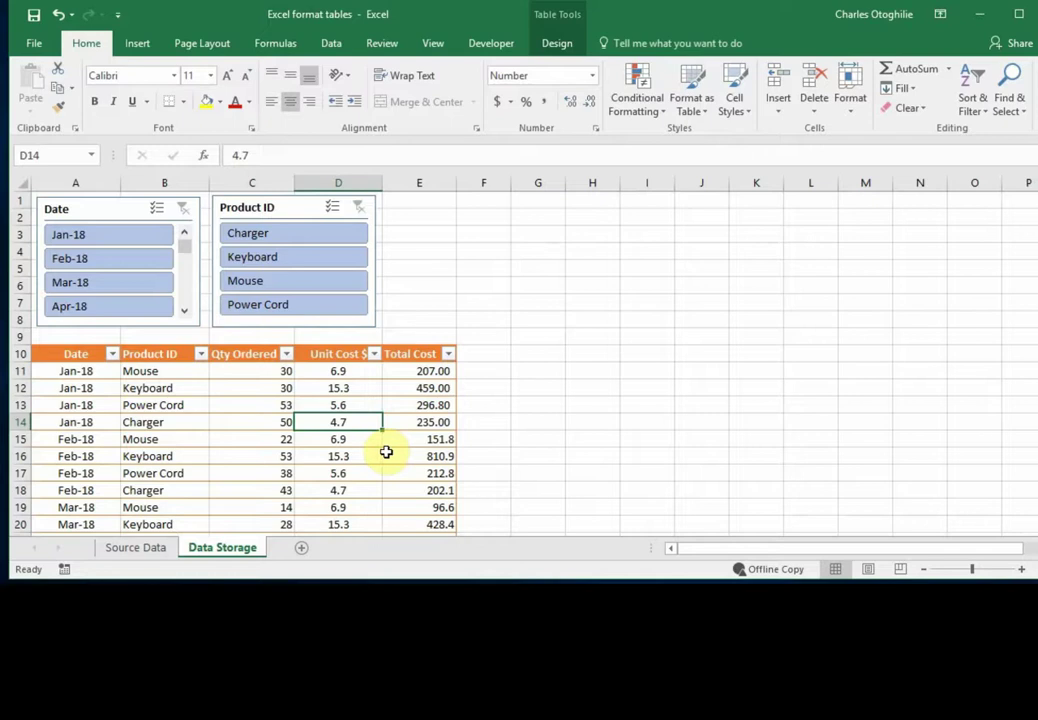